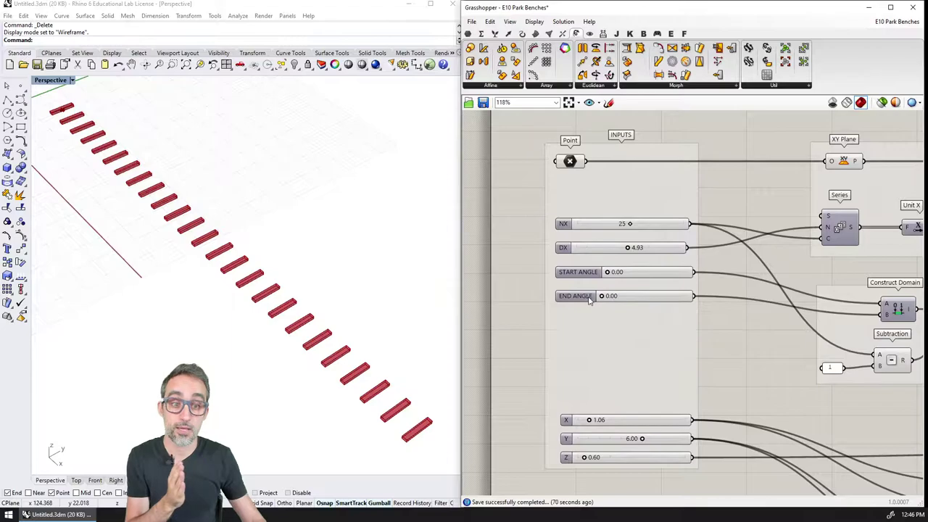
Set END ANGLE to 471.12 in the single-row bench definition and turn off the preview of its Domain Box component.
left_click_drag(602, 296, 660, 297)
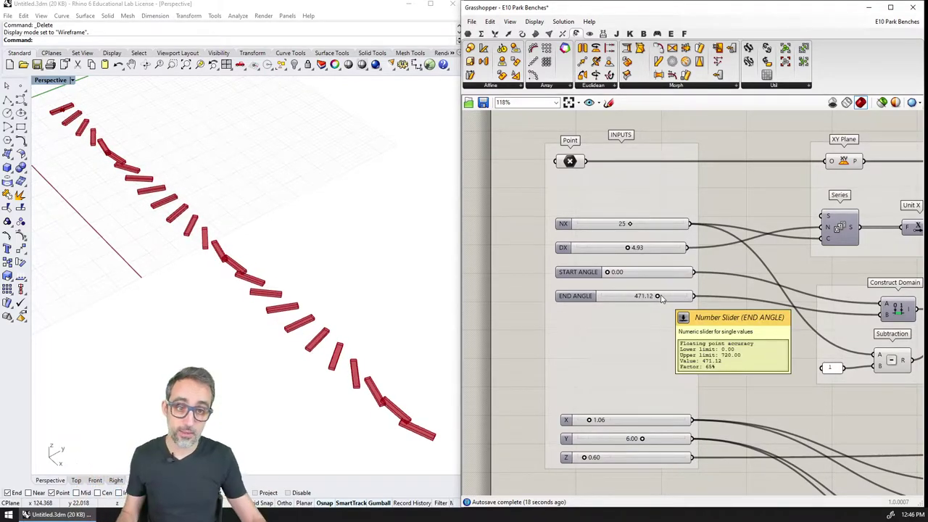
scroll(659, 289, "down", 3)
right_click_drag(659, 290, 610, 250)
left_click(818, 305)
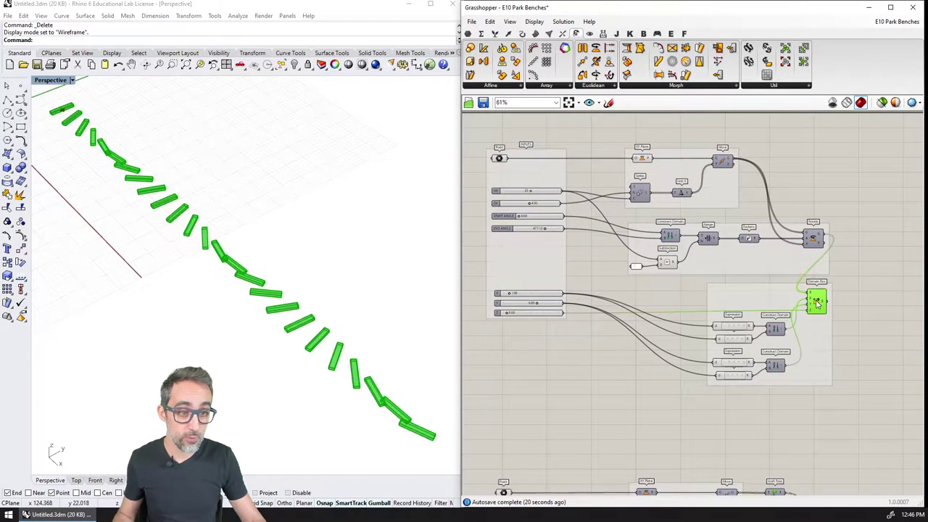
key("ctrl+q")
Turn on the preview of the Domain Box component in the two-directional grid definition further down the canvas.
right_click_drag(683, 377, 721, 191)
right_click_drag(750, 308, 739, 222)
left_click(847, 400)
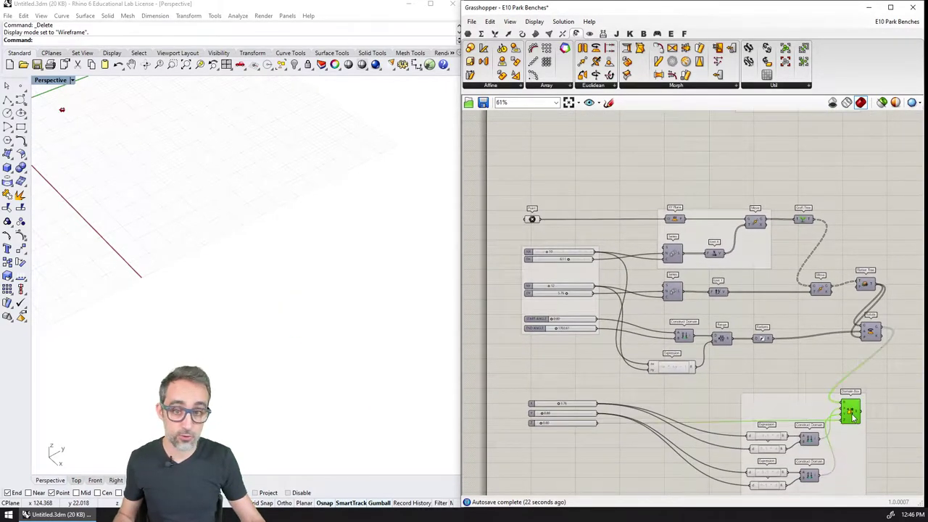
key("ctrl+q")
Set the bench grid's DY spacing to 5.49.
right_click_drag(210, 178, 293, 321, "shift")
scroll(271, 292, "down", 2)
scroll(515, 307, "up", 3)
scroll(558, 285, "up", 3)
right_click(565, 269)
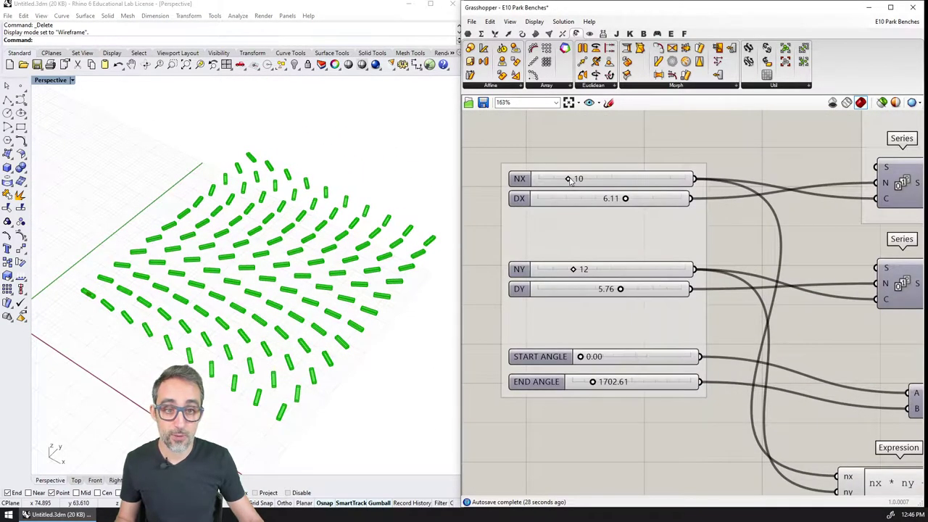
left_click_drag(568, 179, 568, 179)
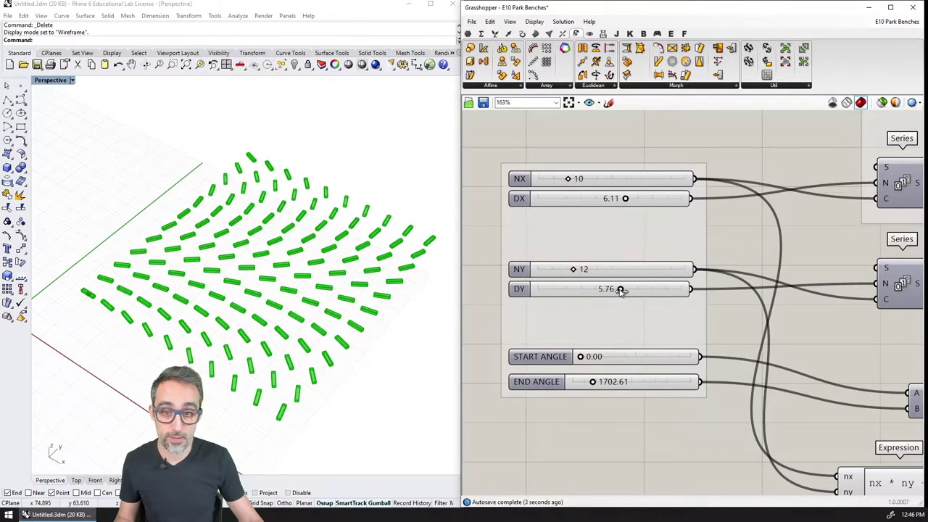
mouse_move(618, 290)
left_mouse_down()
mouse_move(599, 289)
mouse_move(617, 290)
left_mouse_up()
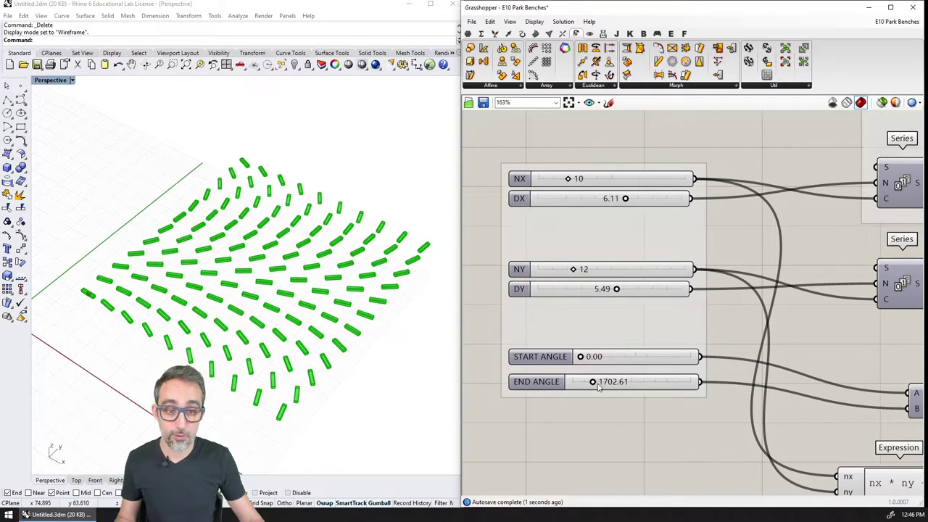
Try END ANGLE at 1006.60 for the bench grid and raise it to 6124.31.
left_click_drag(592, 381, 584, 384)
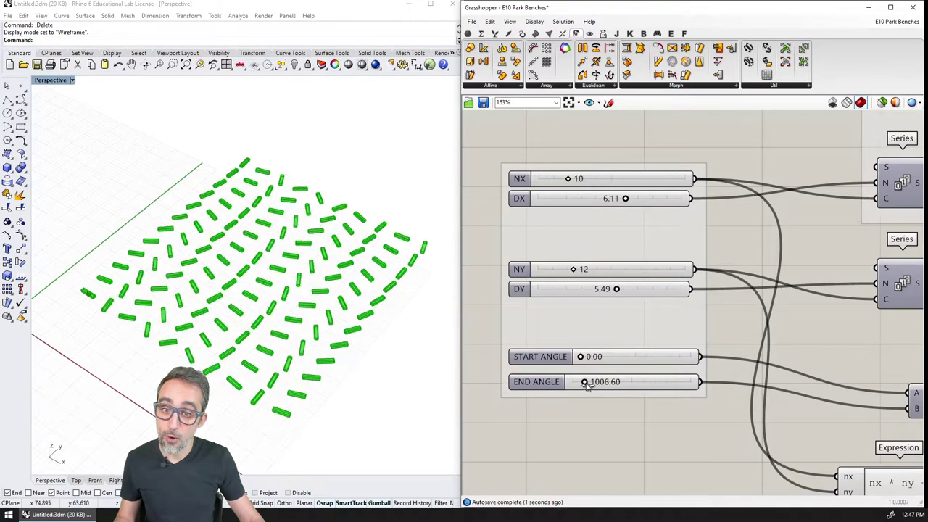
right_click_drag(328, 336, 330, 341)
left_click_drag(584, 383, 645, 395)
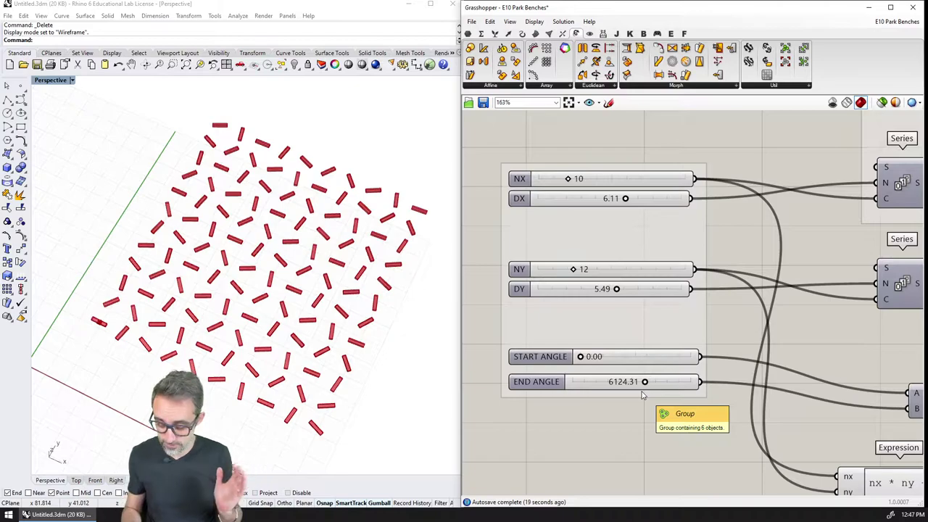
Switch to the whiteboard sketch and add a circled DX label beside the circled N.
key("ctrl+z")
key("ctrl+z")
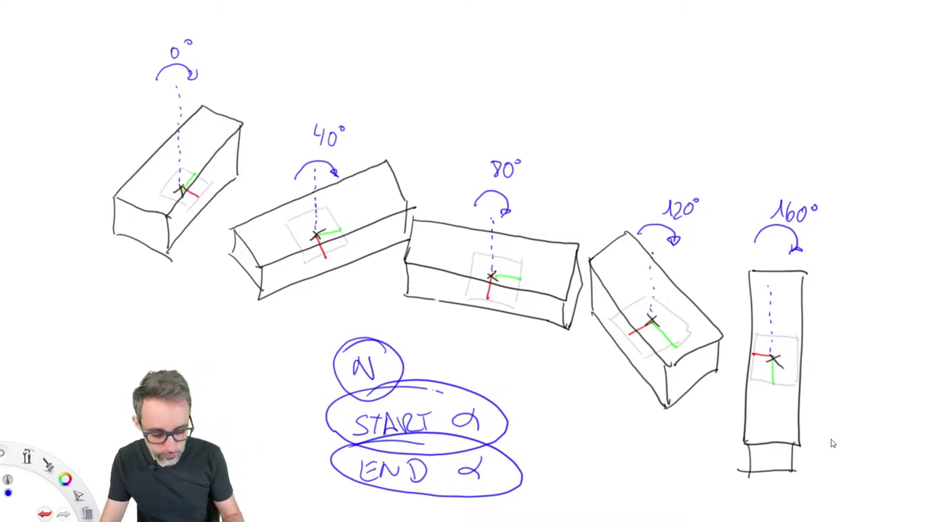
mouse_move(426, 351)
left_mouse_down()
mouse_move(435, 378)
mouse_move(475, 353)
mouse_move(459, 376)
left_mouse_up()
mouse_move(493, 339)
left_mouse_down()
mouse_move(506, 362)
mouse_move(438, 337)
left_mouse_up()
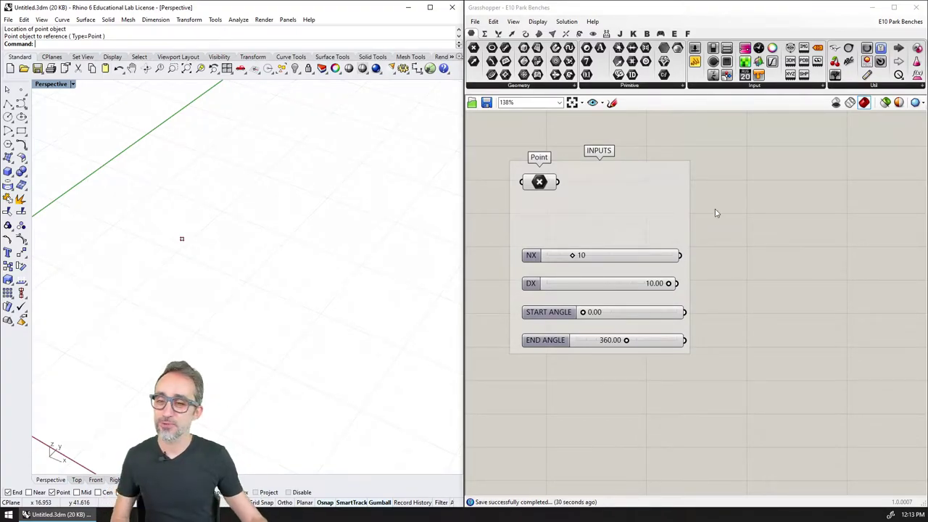
Switch to Rhino and Grasshopper, highlight the reference point with its Point component, and review the four input sliders.
left_click(181, 238)
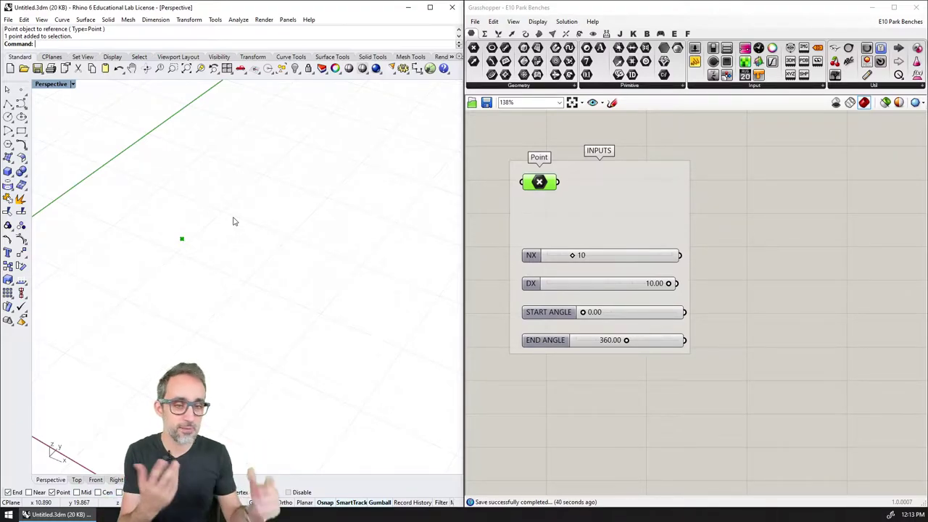
scroll(651, 355, "up", 2)
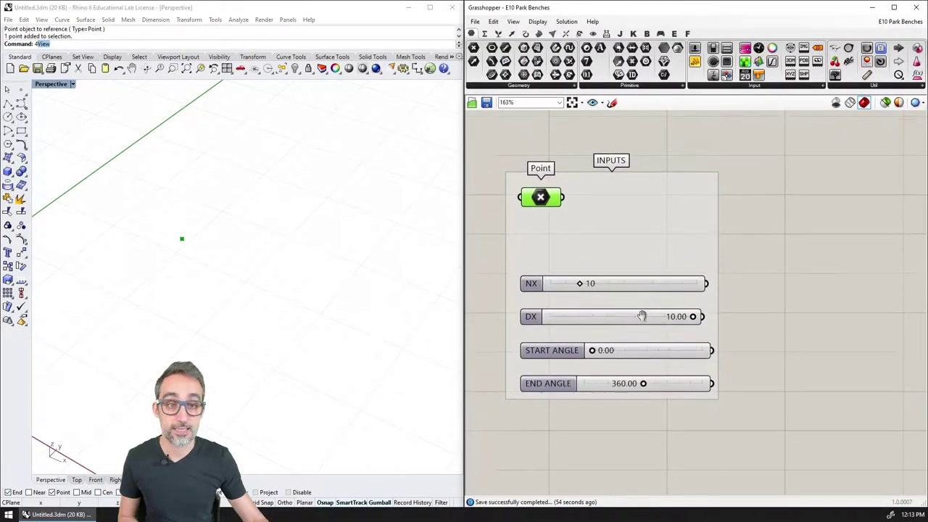
left_click(742, 336)
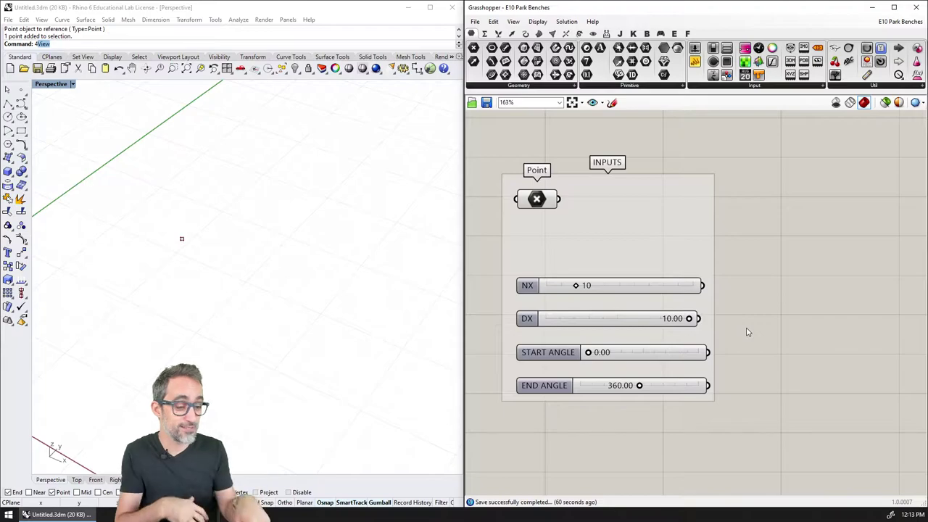
right_click_drag(741, 326, 650, 273)
scroll(702, 327, "down", 2)
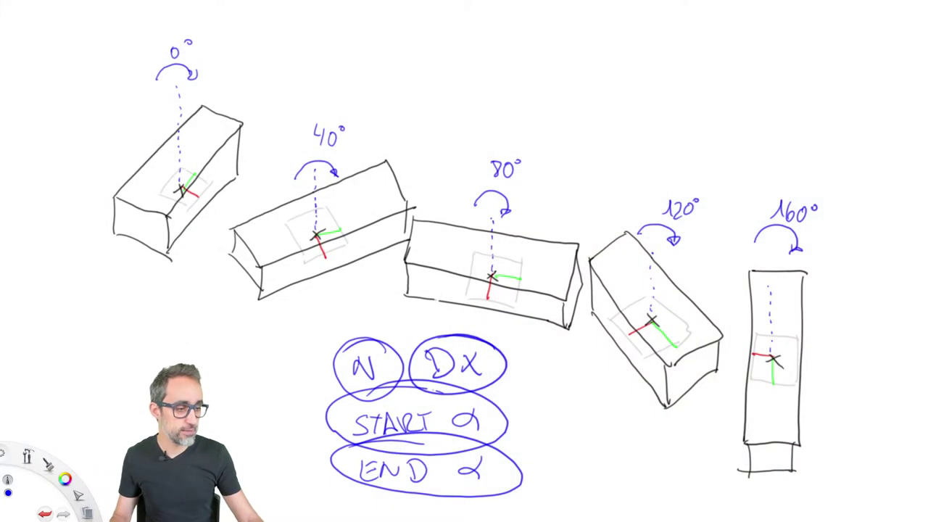
Draw a stroke around the first bench's plane in the whiteboard sketch and undo it.
mouse_move(167, 159)
left_mouse_down()
mouse_move(145, 151)
mouse_move(156, 197)
left_mouse_up()
key("ctrl+z")
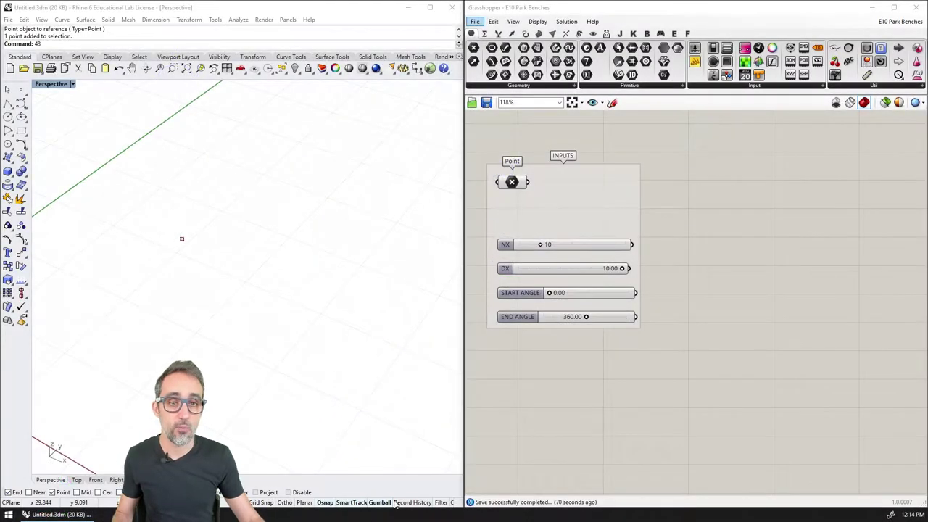
Add an XY Plane component in Grasshopper and connect the Point parameter to its origin input.
left_click(512, 33)
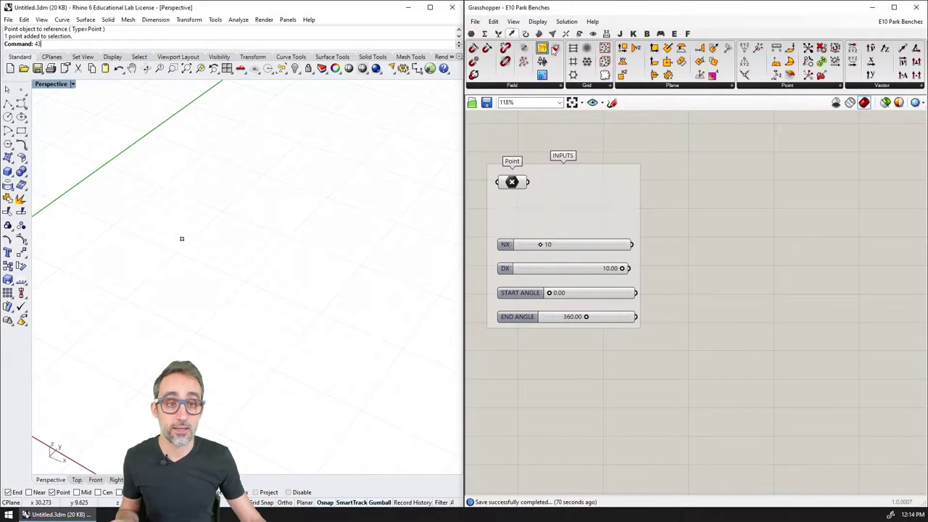
left_click(626, 85)
left_click_drag(714, 115, 746, 179)
left_click_drag(528, 182, 753, 189)
Set the preview plane size to 1.
scroll(203, 247, "up", 3)
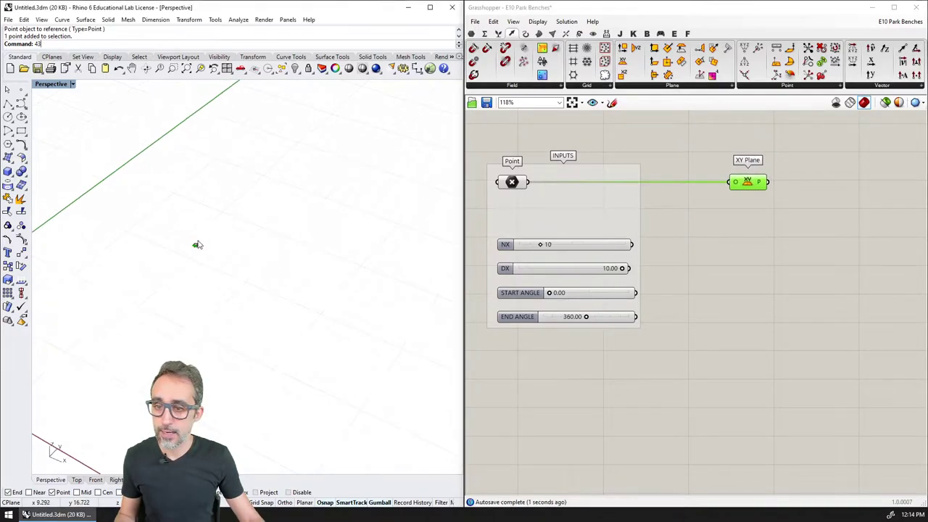
scroll(197, 255, "down", 5)
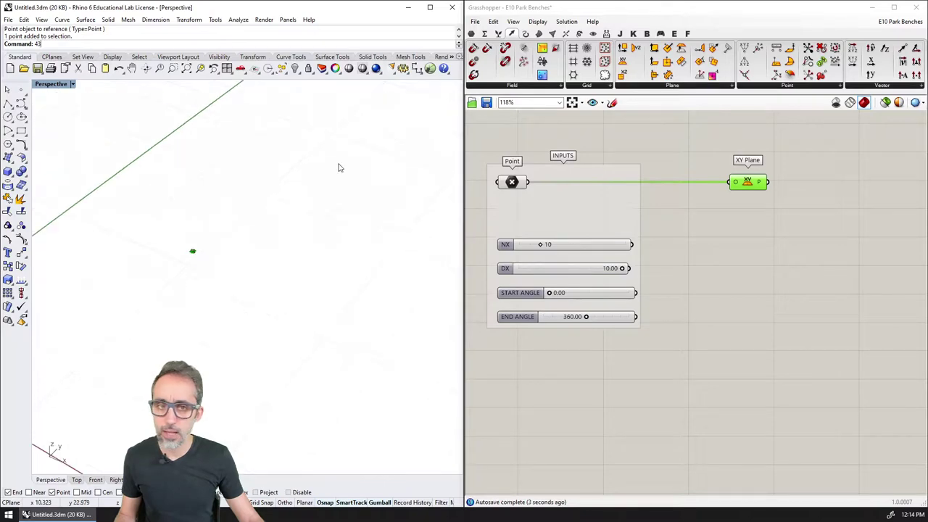
left_click(513, 21)
mouse_move(537, 21)
mouse_move(590, 164)
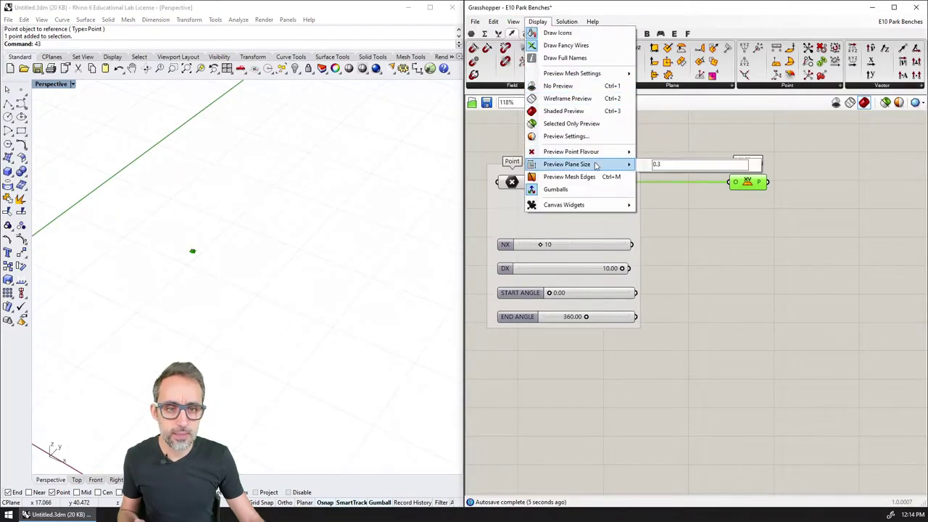
left_click_drag(663, 165, 629, 164)
type("1")
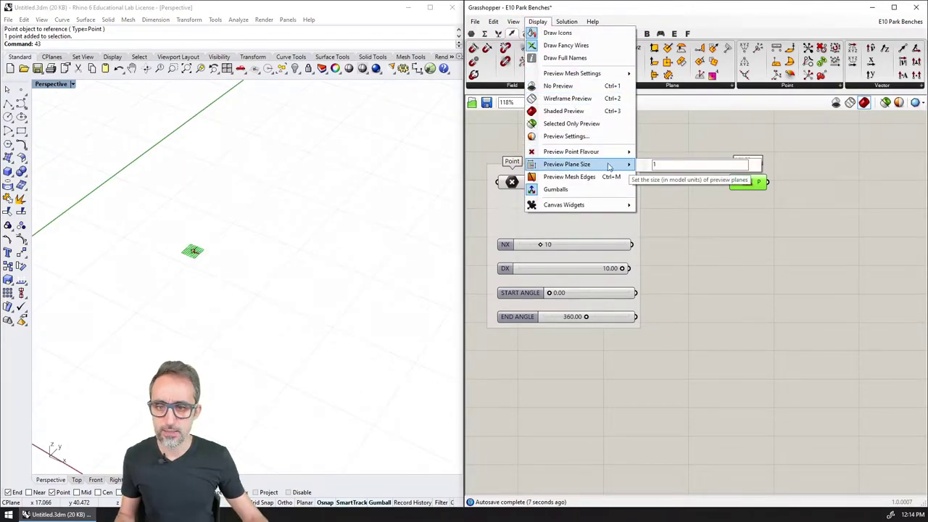
left_click(324, 269)
right_click_drag(324, 272, 275, 271)
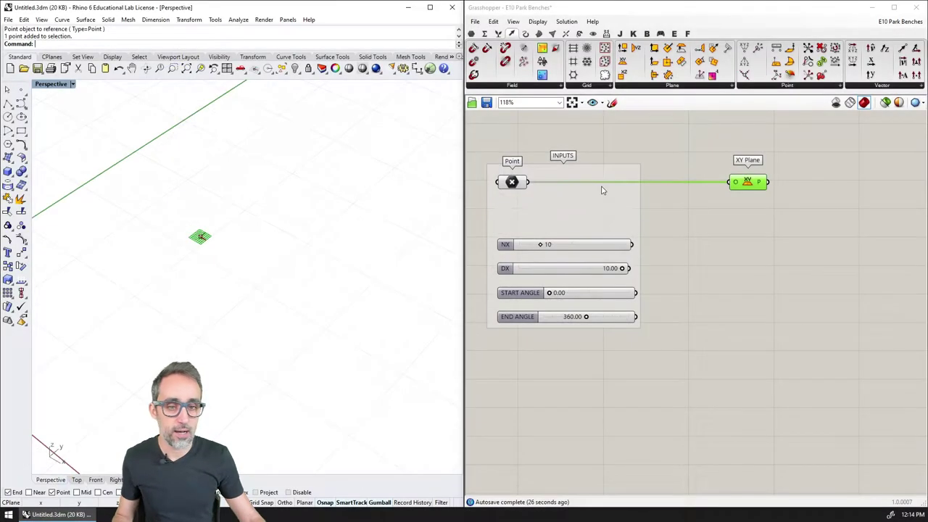
Add a Series component below XY Plane, with DX wired to its step (N) and NX to its count (C).
left_click(691, 228)
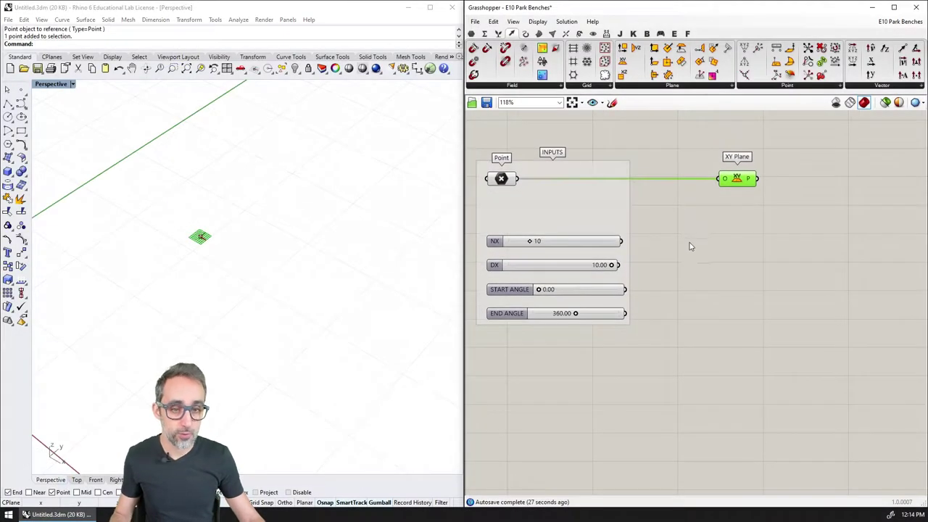
double_click(713, 239)
type("series")
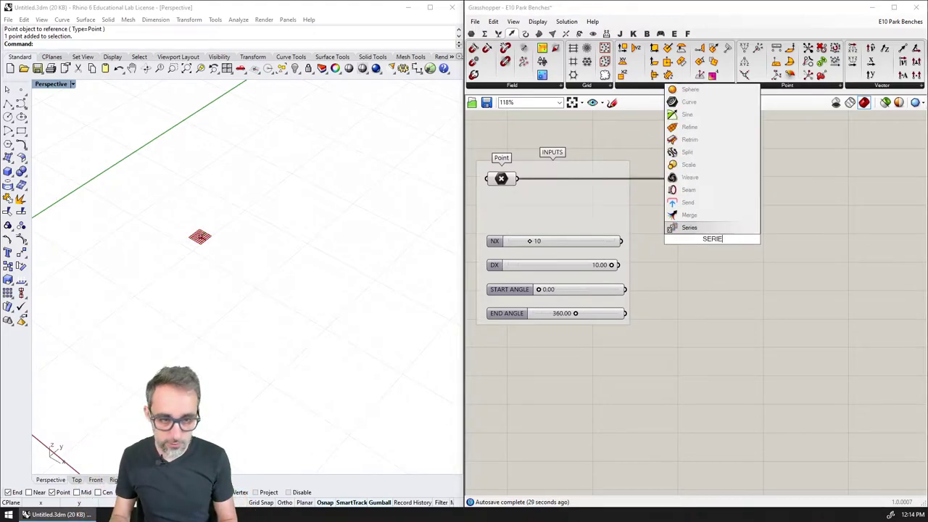
key("Return")
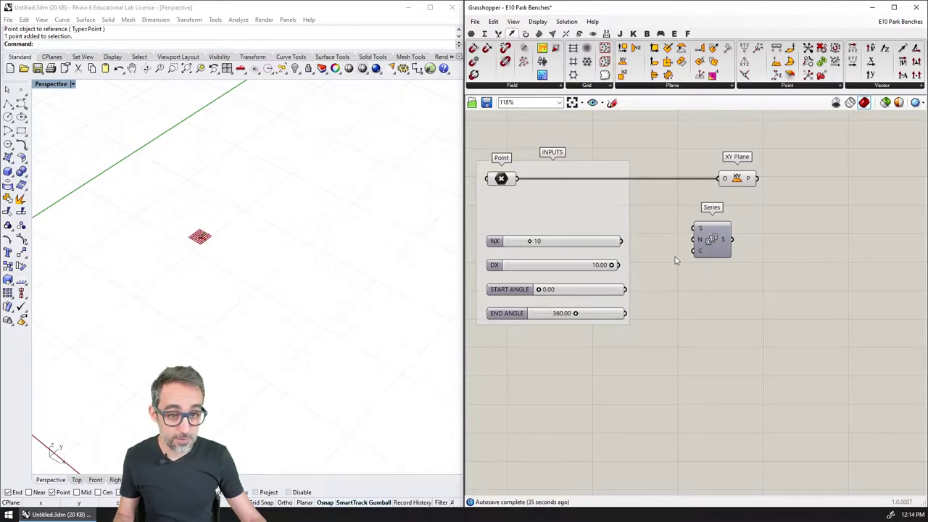
left_click_drag(616, 265, 723, 261)
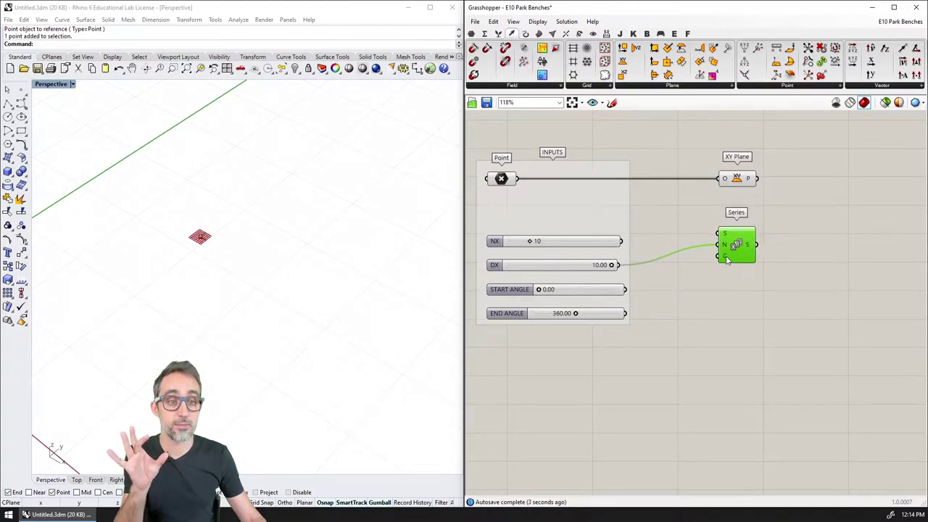
left_click_drag(621, 241, 717, 255)
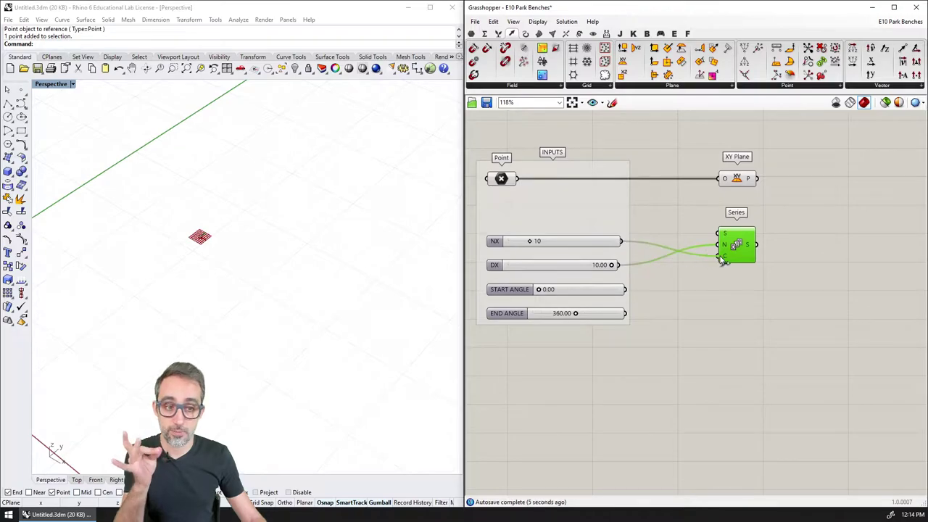
Attach a Panel to the Series output, enlarge it to show the whole list, and place it below the components.
right_click_drag(774, 260, 739, 259)
double_click(799, 226)
type("panel")
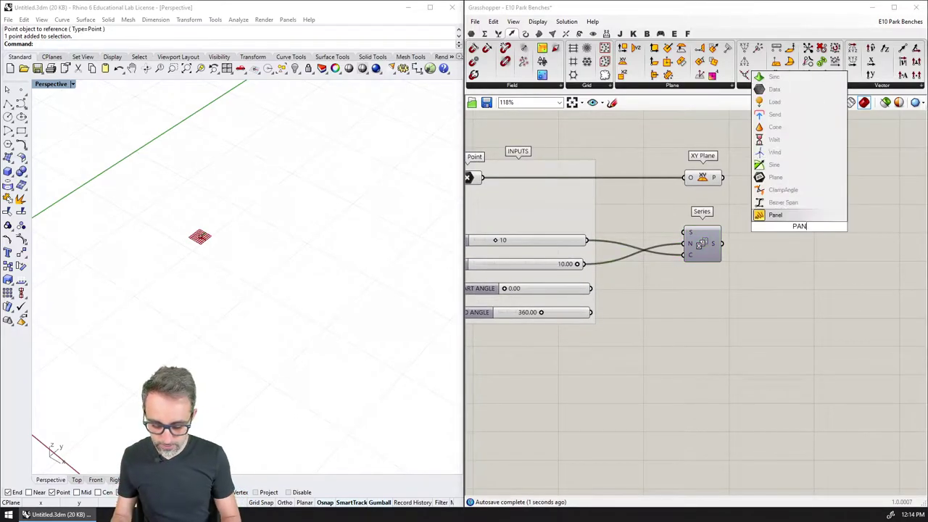
key("Return")
left_click_drag(737, 243, 753, 226)
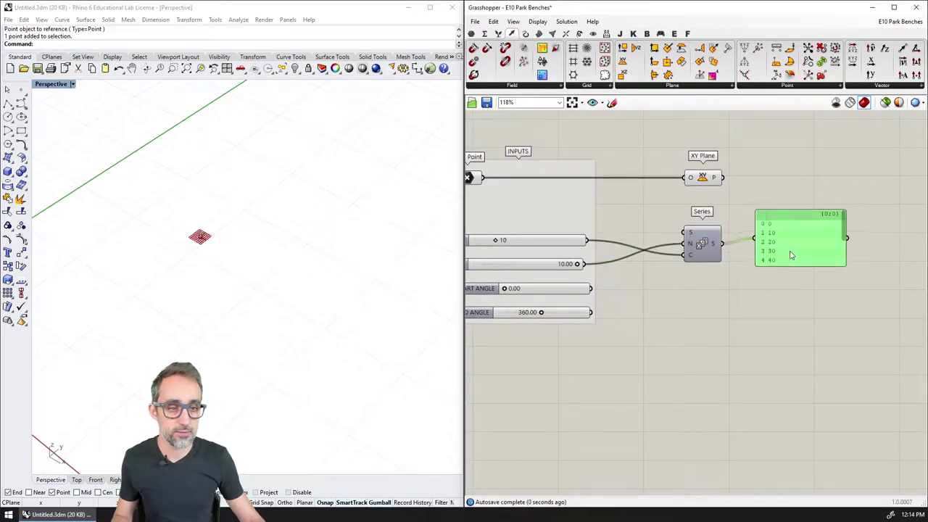
left_click_drag(789, 265, 790, 355)
left_click(739, 305)
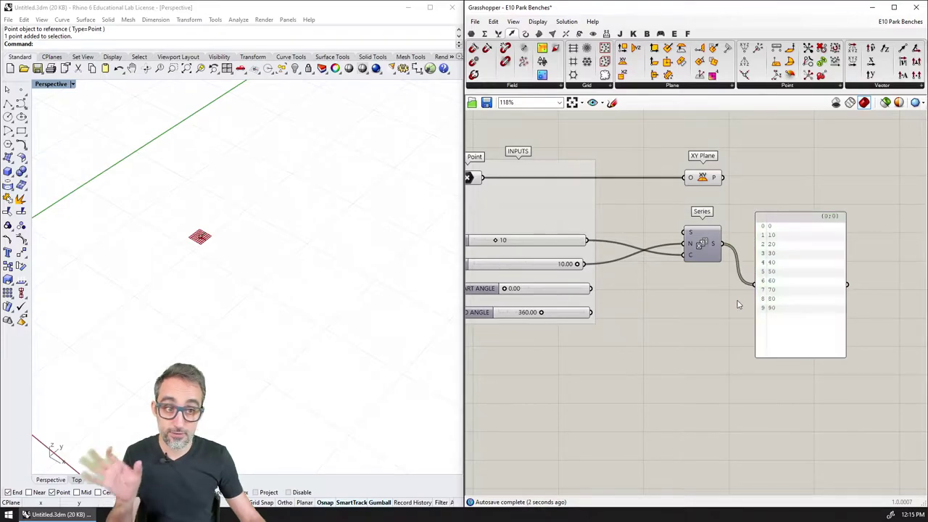
left_click_drag(804, 252, 795, 325)
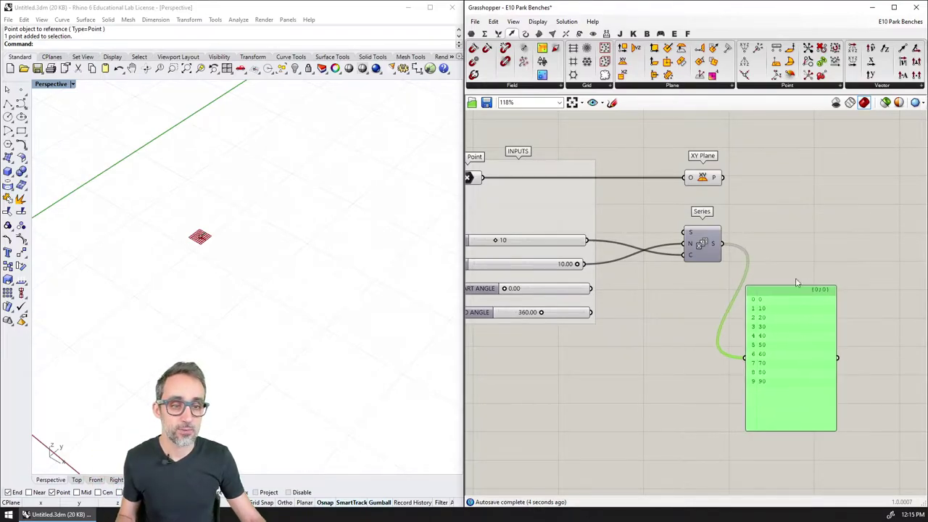
Add the Transform version of the Move component and connect the XY Plane output to its geometry input.
double_click(797, 210)
type("MOVE")
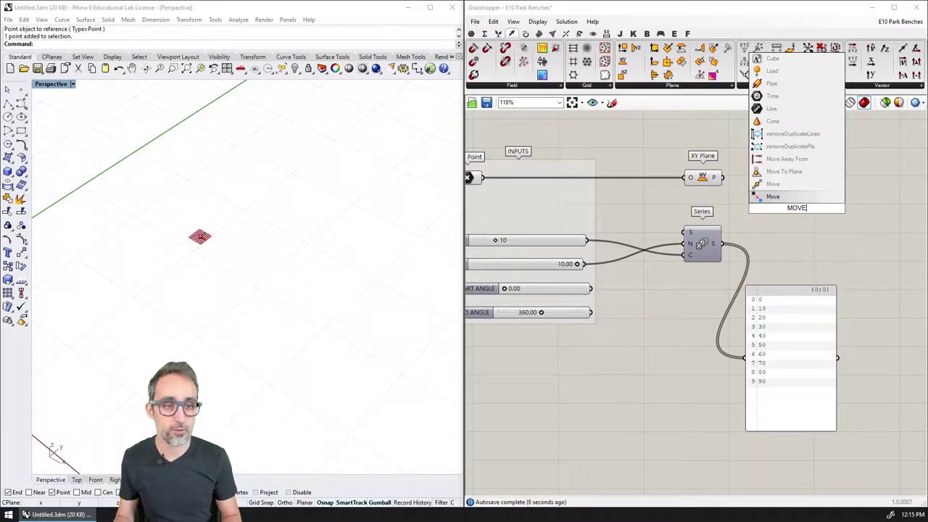
left_click(773, 185)
left_click_drag(723, 178, 777, 204)
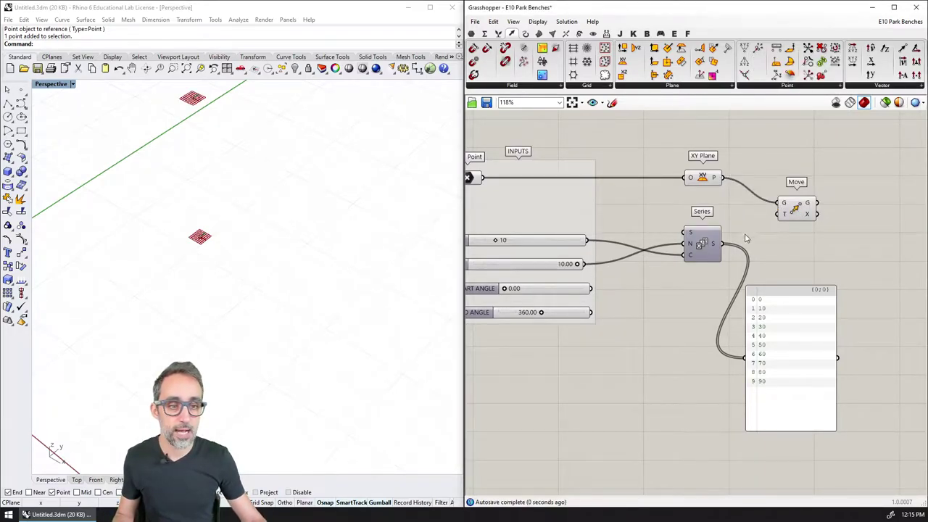
Add a Construct Point component beside the Series output.
double_click(780, 245)
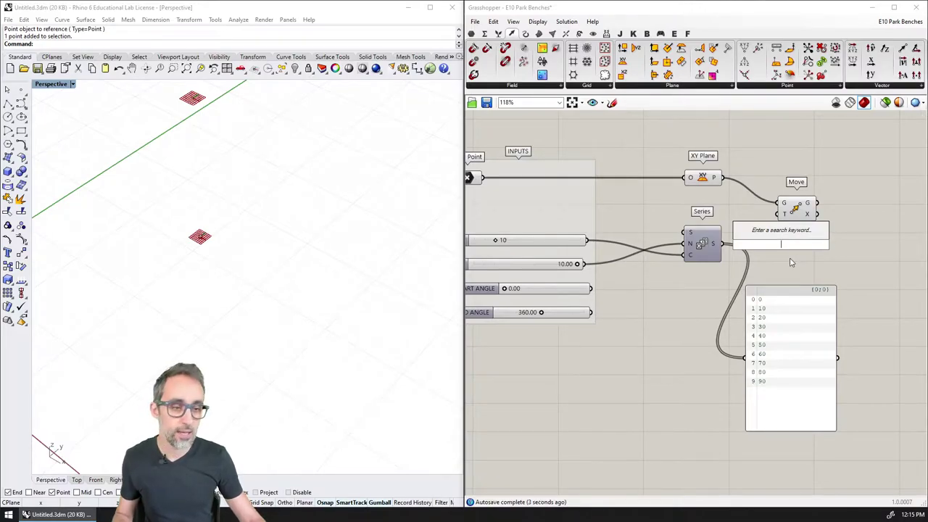
type("CONSTR")
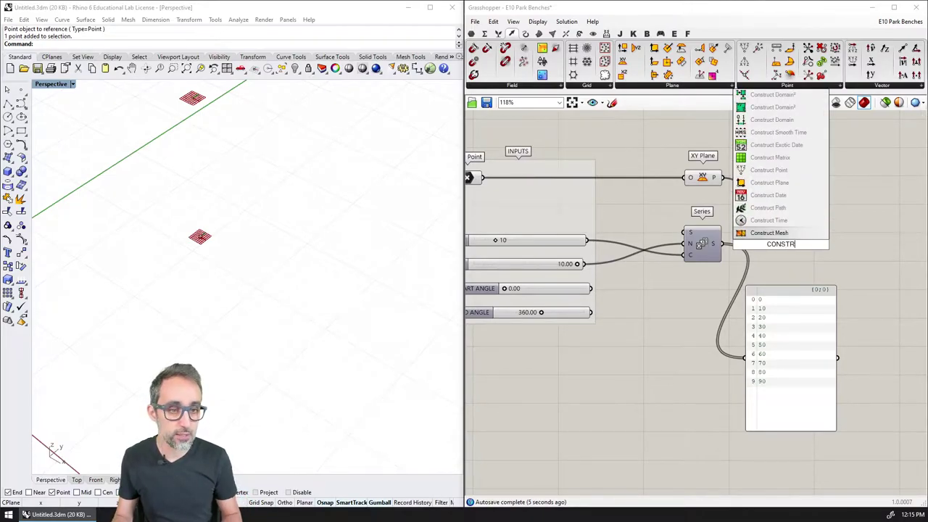
key("Up")
key("Up")
key("Up")
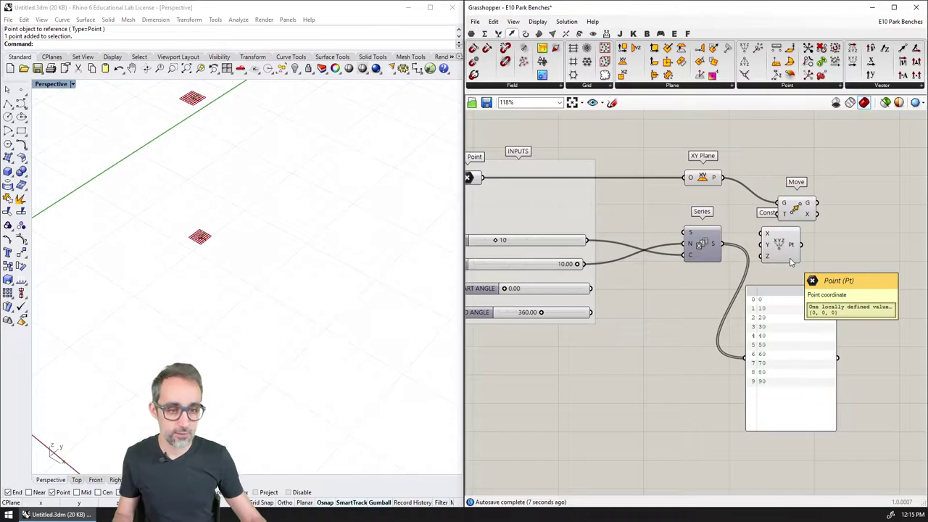
Delete the Construct Point component beside the Series output.
left_click(789, 255)
key("Delete")
double_click(790, 257)
type("CONSTRUC")
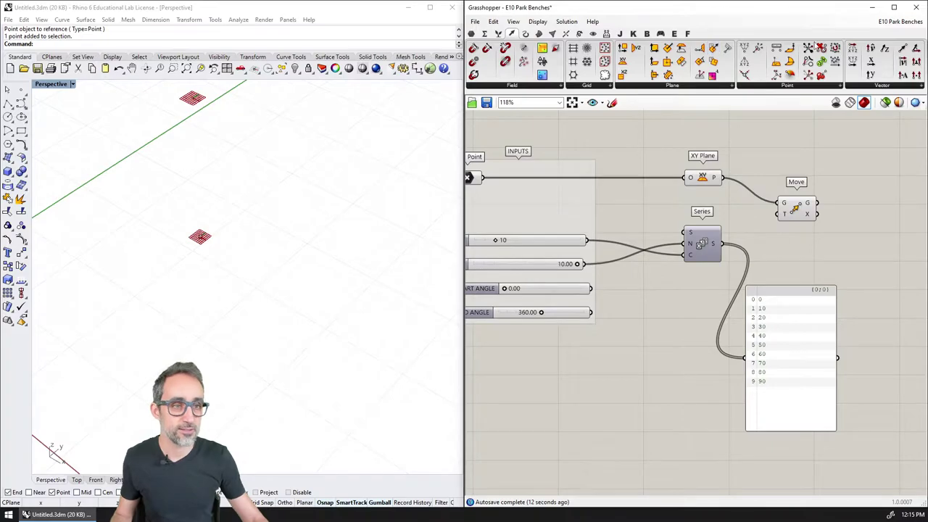
Add a Vector XYZ component below Move, wire the Series output to its X input, and show its vector output in the panel.
left_click(844, 85)
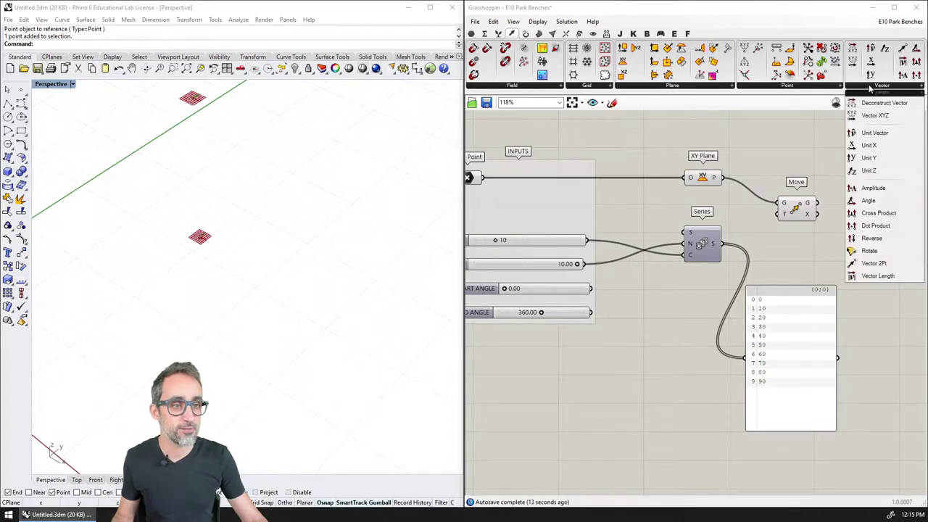
left_click_drag(866, 115, 801, 257)
left_click_drag(800, 258, 800, 273)
left_click_drag(811, 325, 826, 384)
left_click_drag(802, 274, 802, 278)
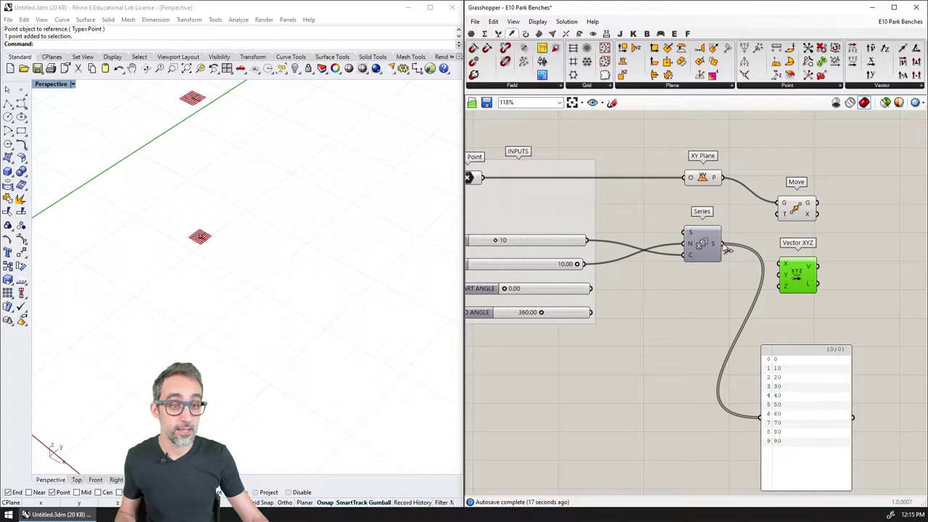
left_click_drag(723, 244, 760, 416)
scroll(788, 290, "up", 2)
right_click_drag(789, 290, 742, 298)
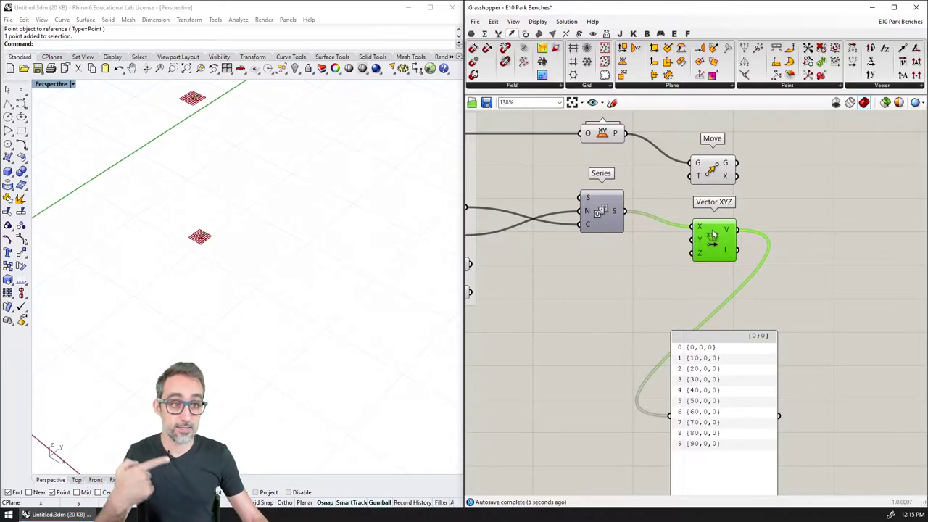
Replace the Vector XYZ component with a Unit X component and connect the Series output to its factor input.
key("Delete")
left_click(866, 86)
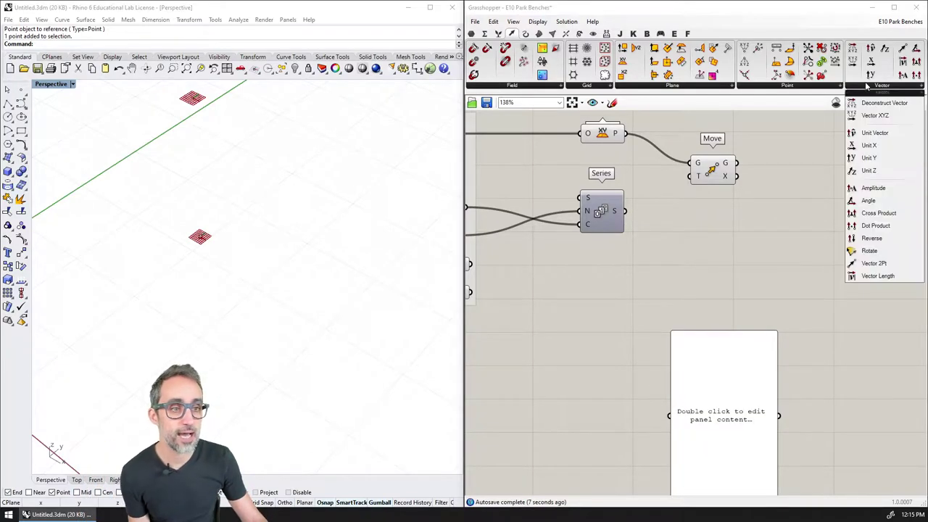
left_click_drag(869, 145, 715, 253)
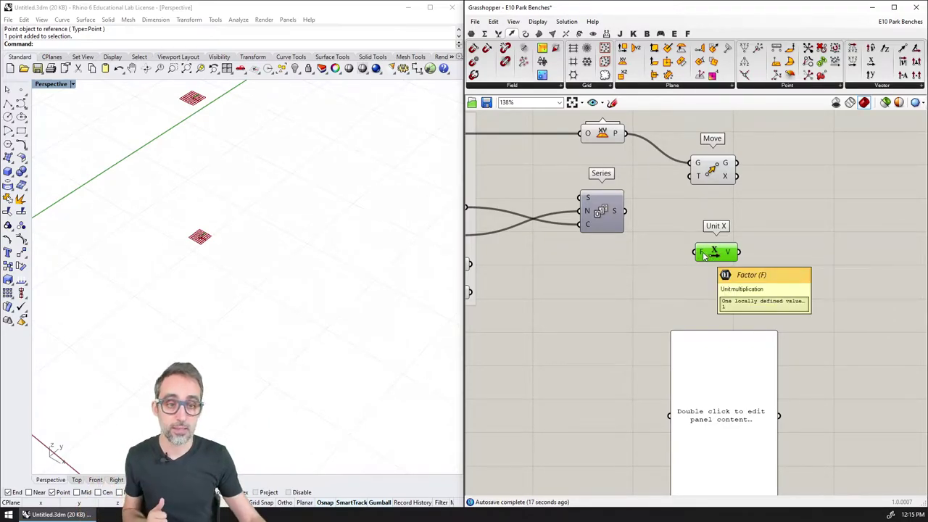
mouse_move(616, 211)
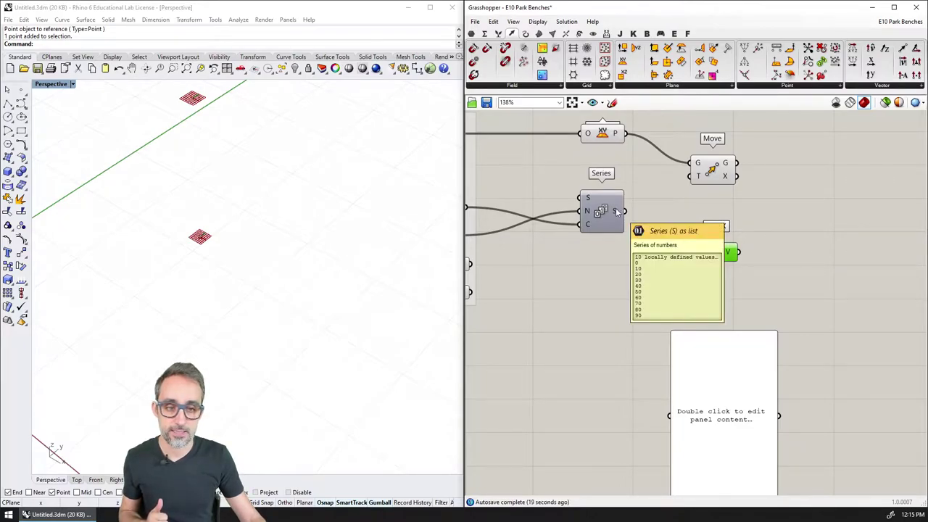
left_click_drag(616, 210, 714, 231)
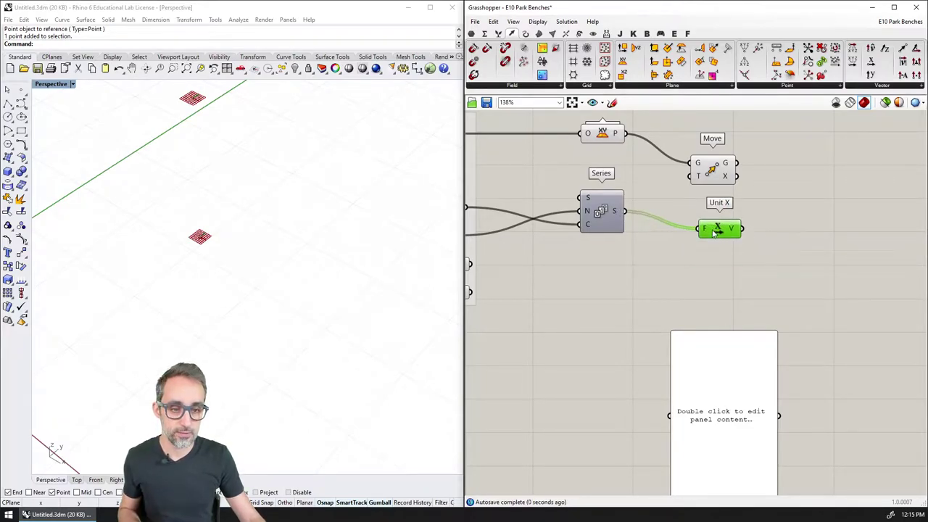
Duplicate the panel, then connect the Series output to one panel and the Unit X vector output to the other.
left_click_drag(706, 361, 797, 328)
key("ctrl+c")
key("ctrl+v")
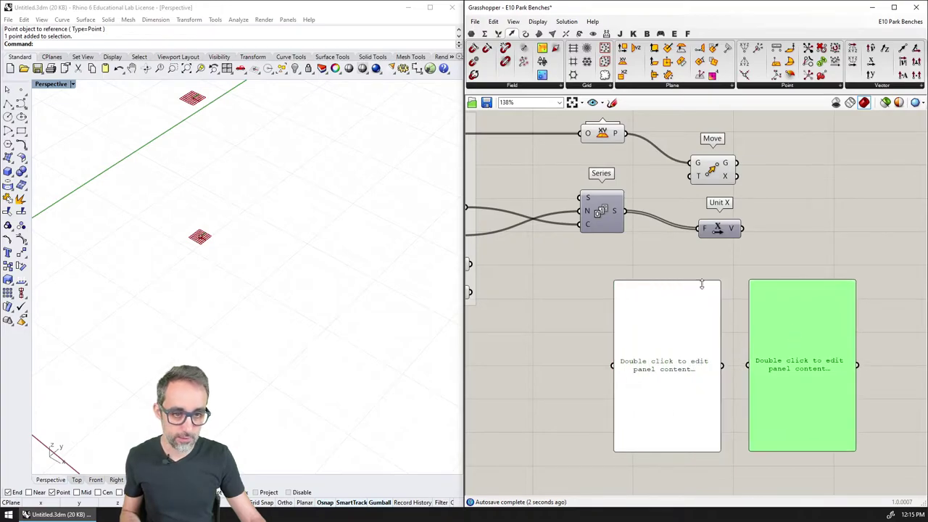
left_click_drag(625, 211, 613, 364)
left_click_drag(741, 228, 751, 364)
left_click(803, 271)
scroll(758, 292, "up", 1)
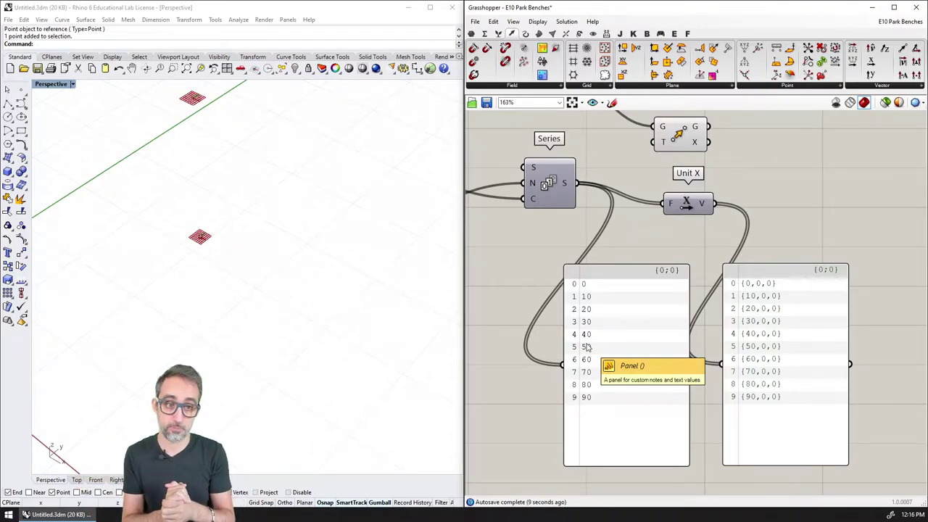
Reposition the Move component beyond Unit X and connect the Unit X vector output to its T input.
right_click_drag(650, 252, 654, 296)
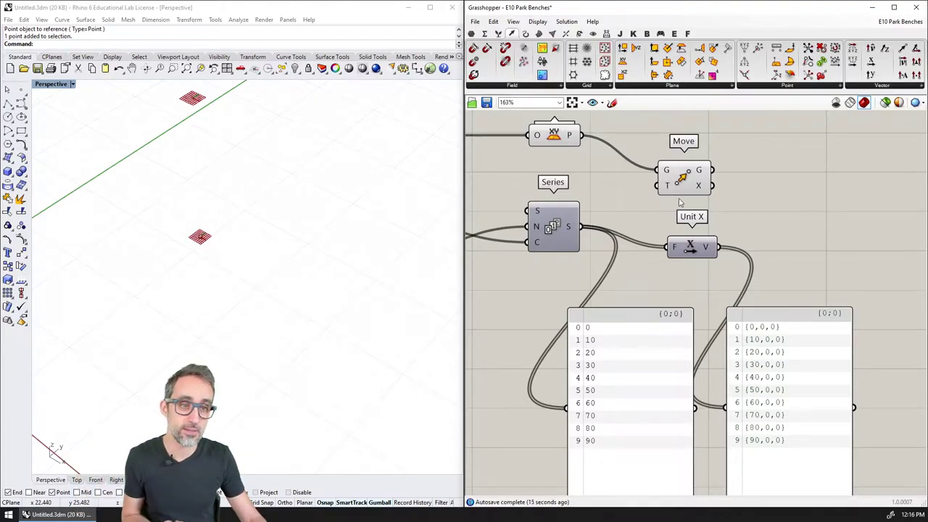
left_click(882, 86)
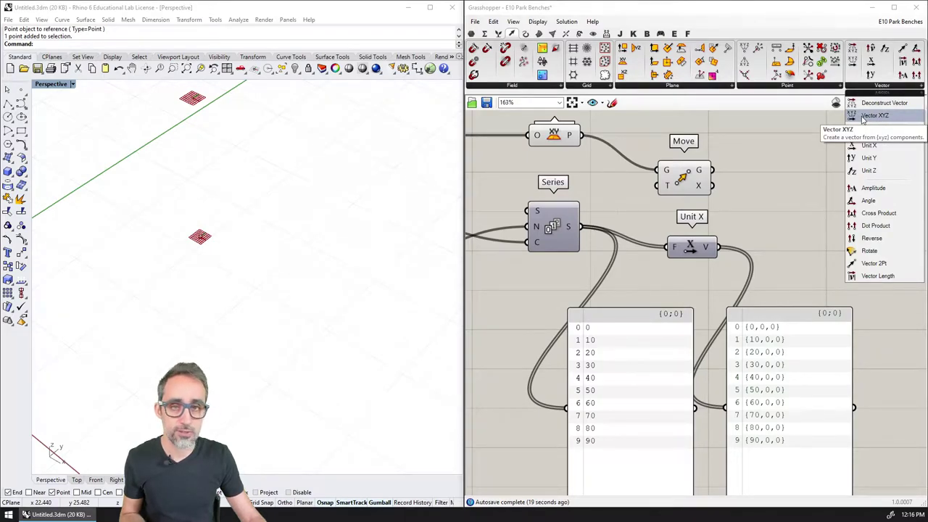
right_click_drag(729, 223, 683, 264)
left_click_drag(647, 228, 782, 187)
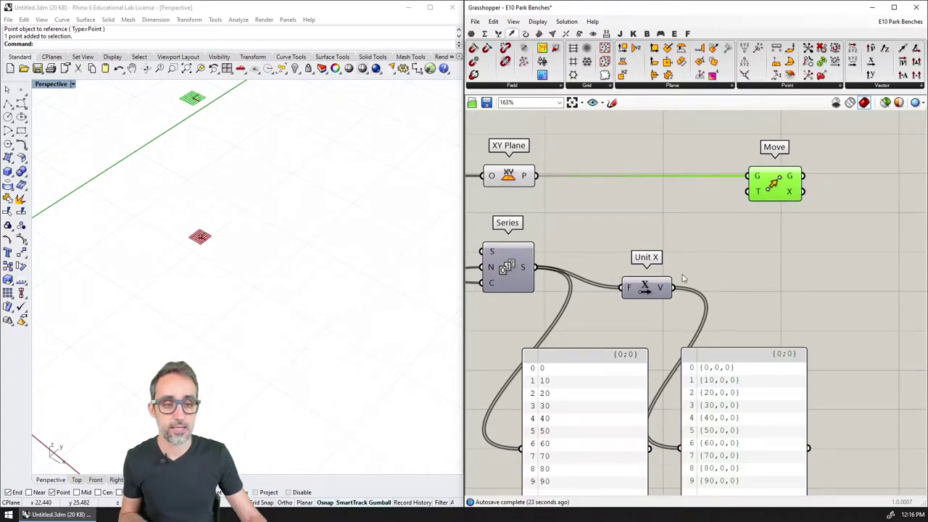
left_click_drag(673, 287, 747, 191)
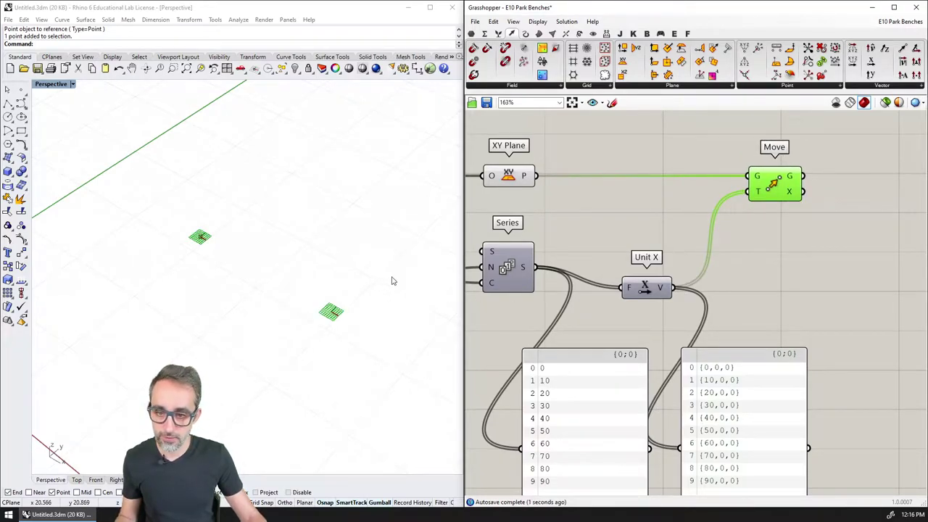
scroll(281, 220, "up", 2)
scroll(281, 219, "down", 5)
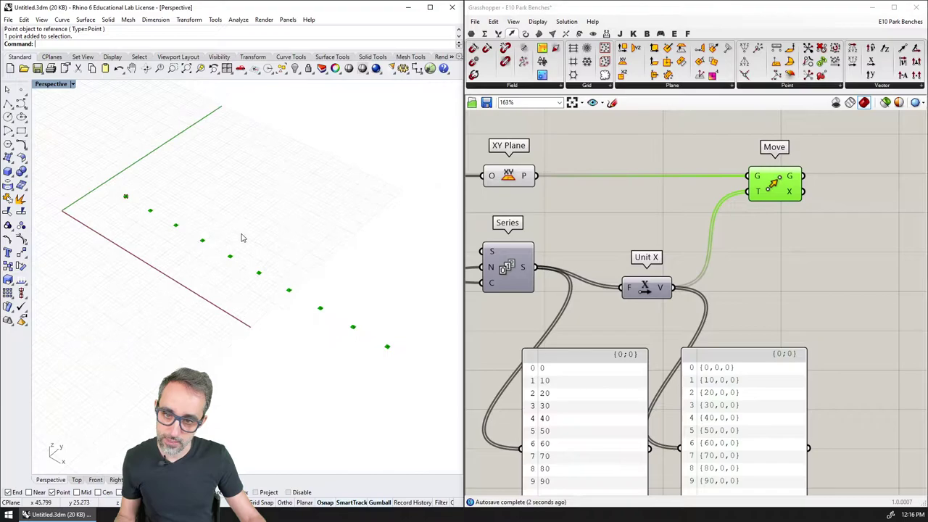
Set the DX slider to 4.93.
right_click_drag(467, 251, 673, 253)
scroll(689, 319, "up", 3)
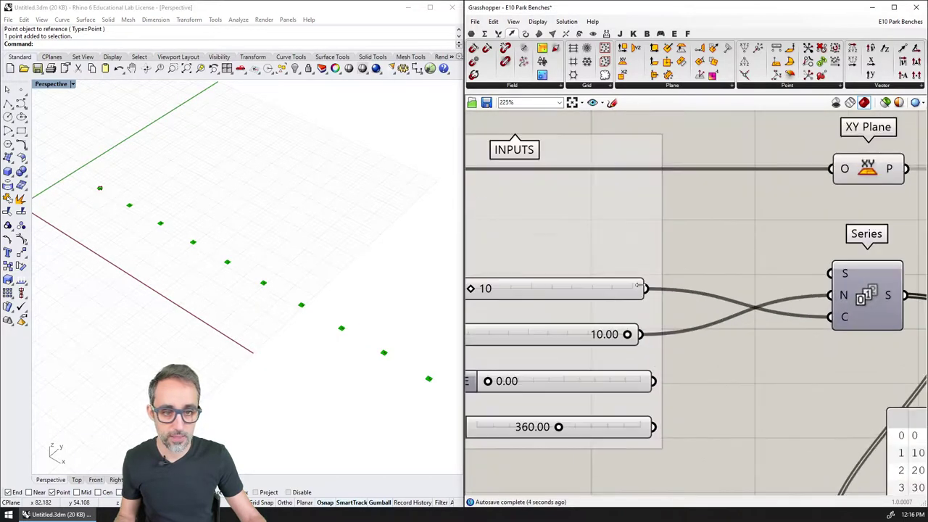
left_click_drag(695, 316, 594, 317)
scroll(220, 239, "up", 6)
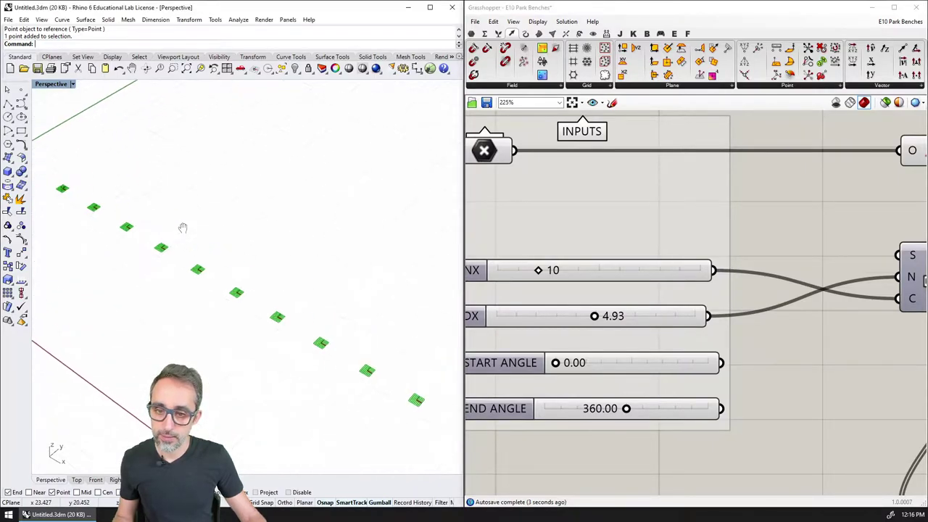
mouse_move(195, 222)
right_mouse_down("shift")
mouse_move(205, 228)
mouse_move(198, 211)
right_mouse_up("shift")
scroll(206, 226, "up", 2)
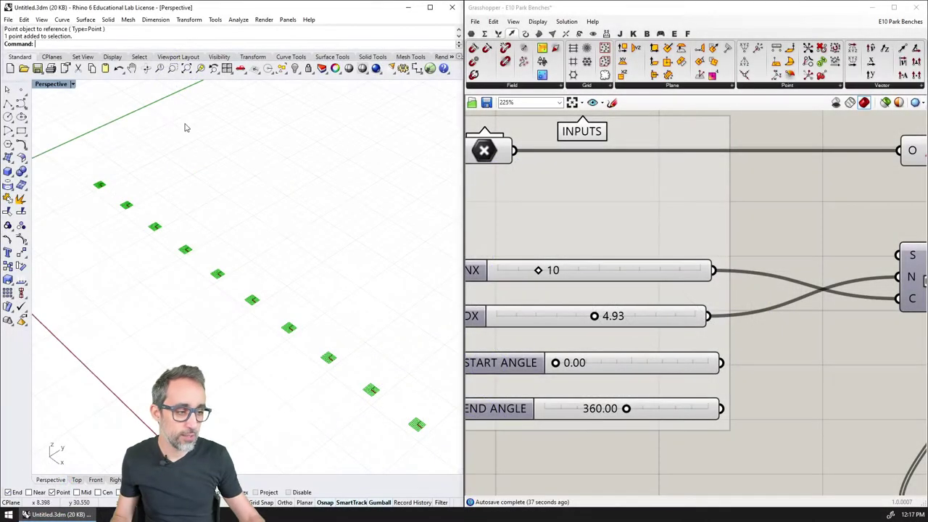
Connect the Move geometry output to the second panel in place of Unit X and widen it so each plane fits one line.
scroll(667, 194, "up", 3)
scroll(668, 193, "down", 3)
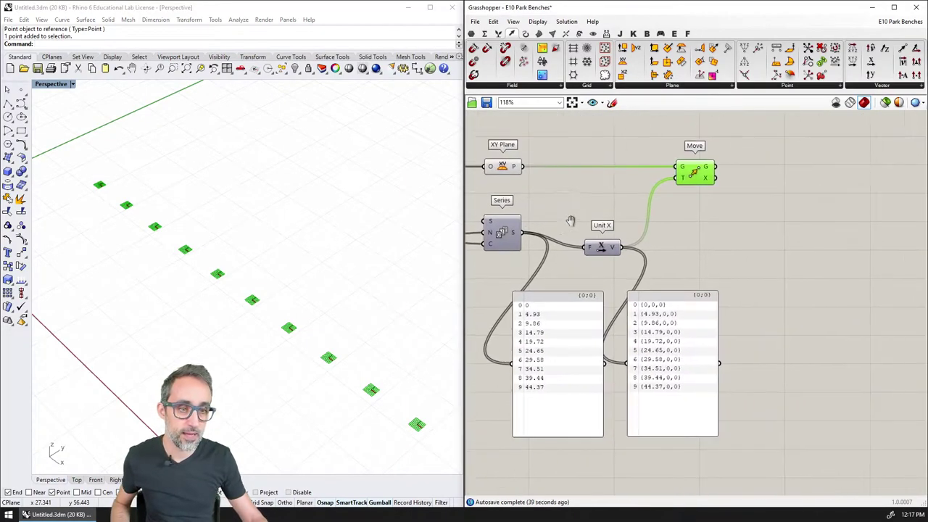
left_click_drag(676, 165, 594, 355)
left_click(679, 366)
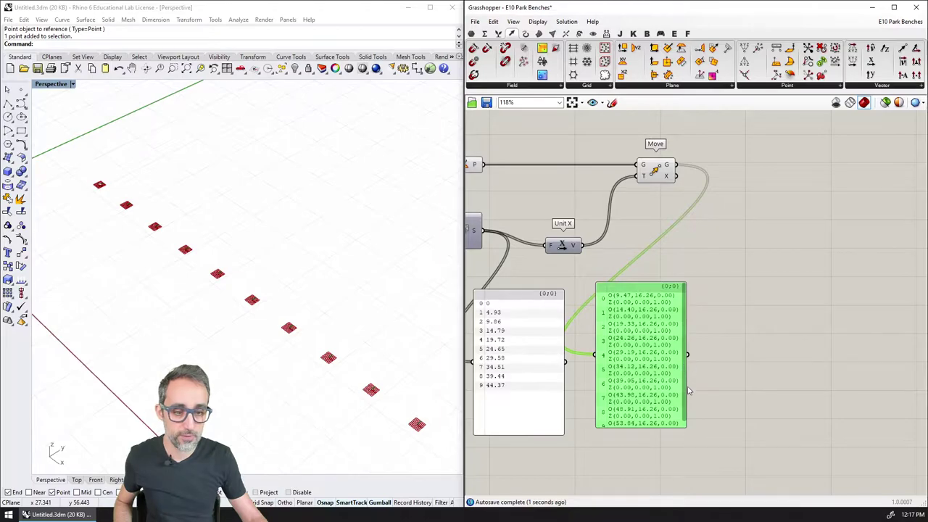
left_click_drag(685, 426, 794, 403)
scroll(675, 355, "up", 3)
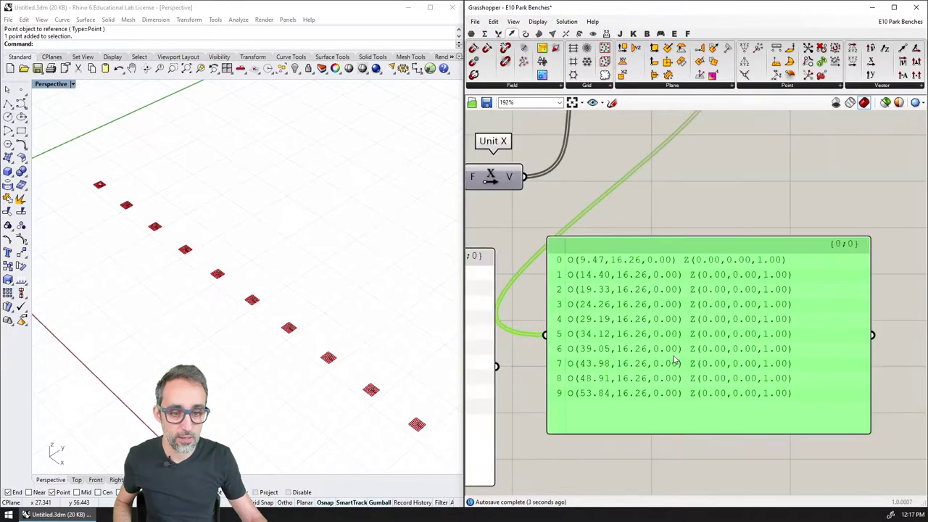
left_click_drag(696, 300, 691, 320)
left_click(664, 181)
Add the Euclidean Rotate component and place it beside the Move component.
scroll(662, 190, "down", 3)
right_click_drag(658, 174, 676, 269)
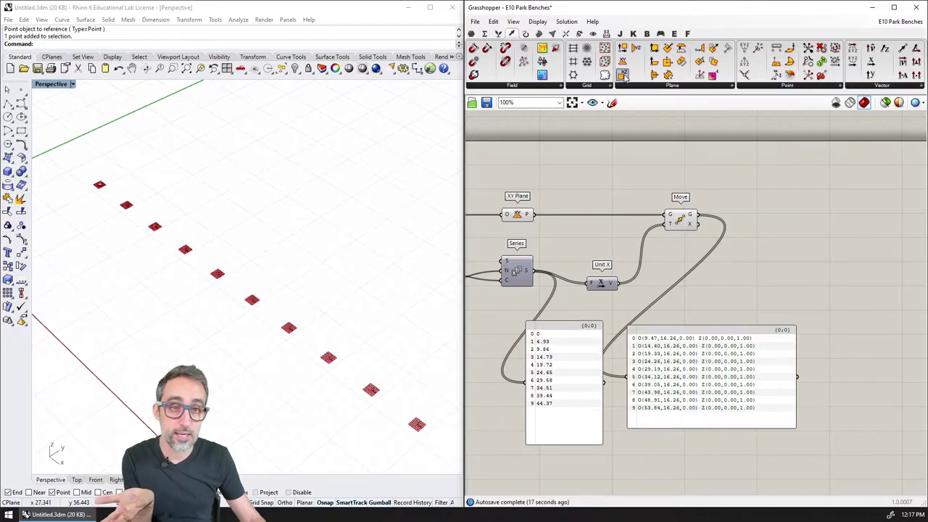
left_click(580, 36)
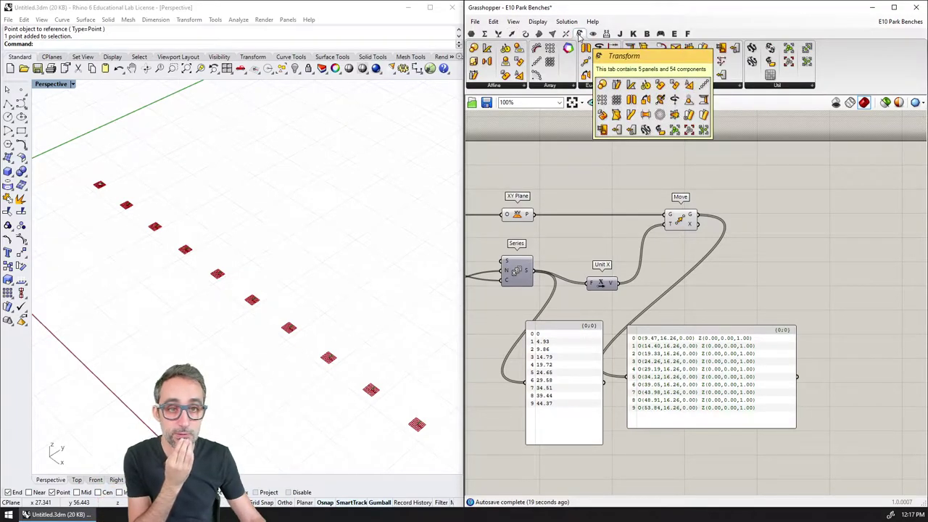
left_click(602, 87)
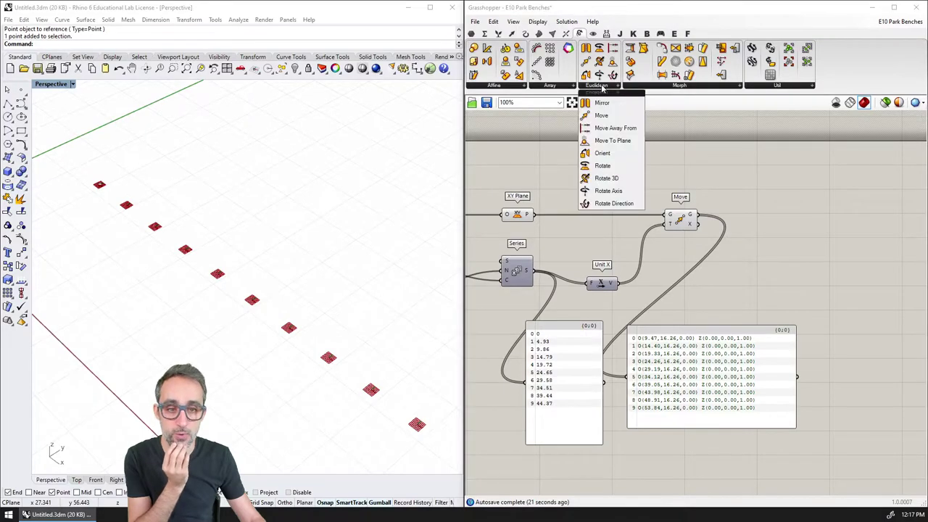
left_click(602, 166)
left_click(764, 242)
scroll(731, 250, "up", 4)
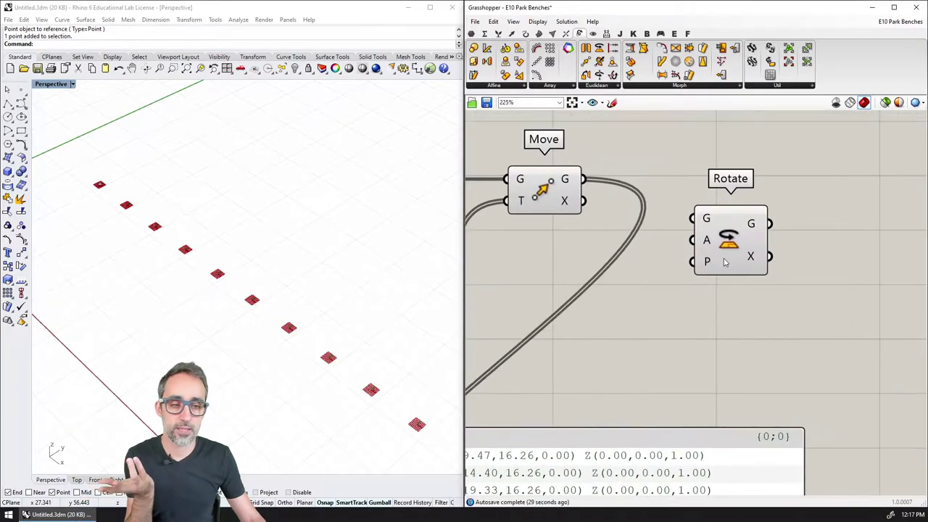
left_click_drag(729, 248, 767, 231)
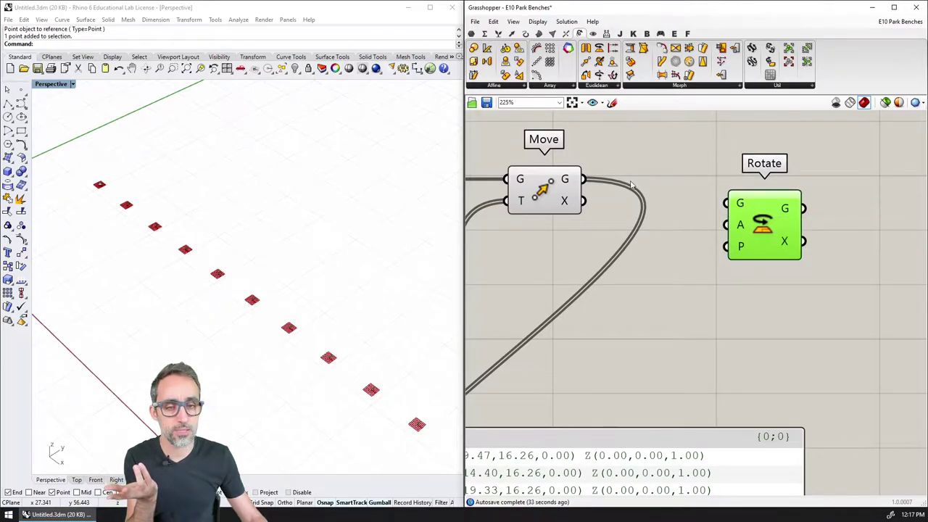
Connect the Move geometry output to Rotate's geometry input and align Rotate with the Move component.
left_click(553, 187)
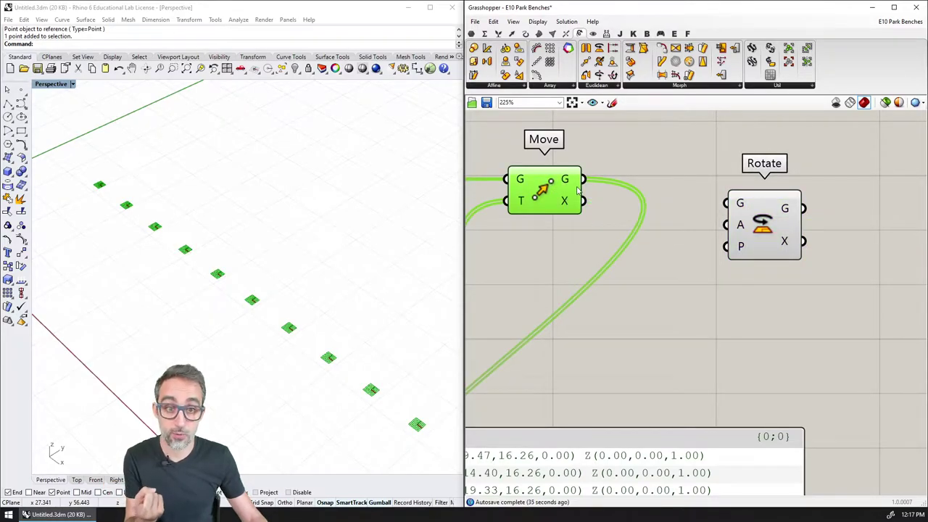
left_click_drag(582, 179, 726, 199)
left_click(783, 221)
left_click_drag(782, 221, 783, 206)
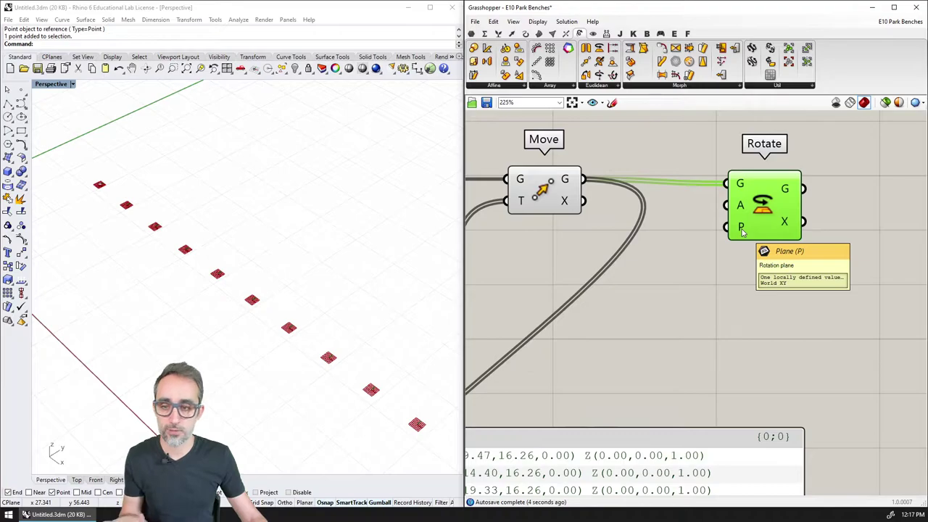
Connect the Move geometry output to Rotate's plane input so that each plane rotates about its own origin.
scroll(311, 269, "down", 5)
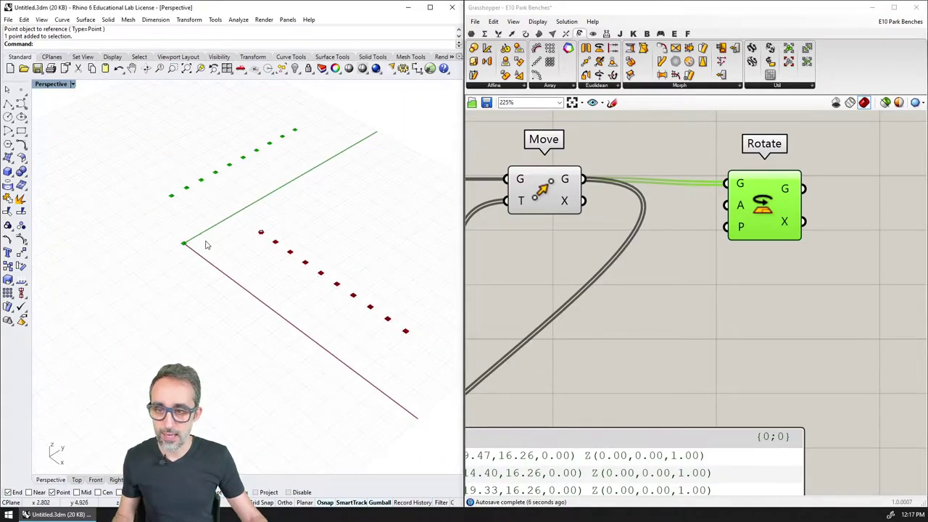
scroll(185, 243, "up", 4)
right_click_drag(216, 247, 174, 289, "shift")
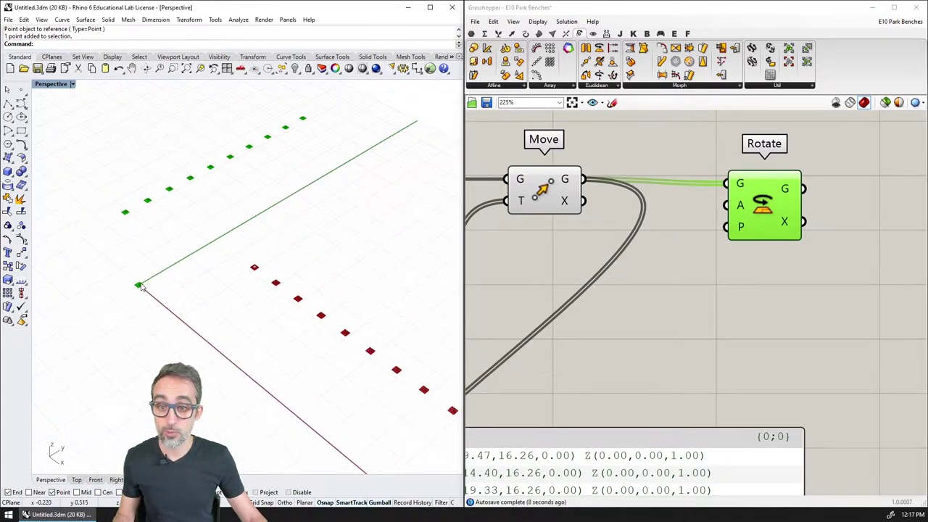
scroll(142, 287, "down", 1)
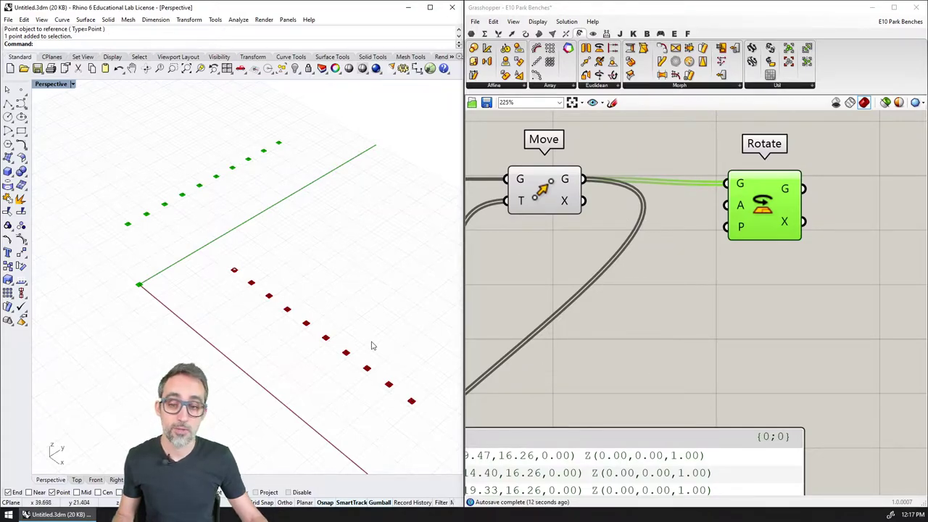
scroll(371, 345, "up", 6)
right_click_drag(340, 336, 317, 293)
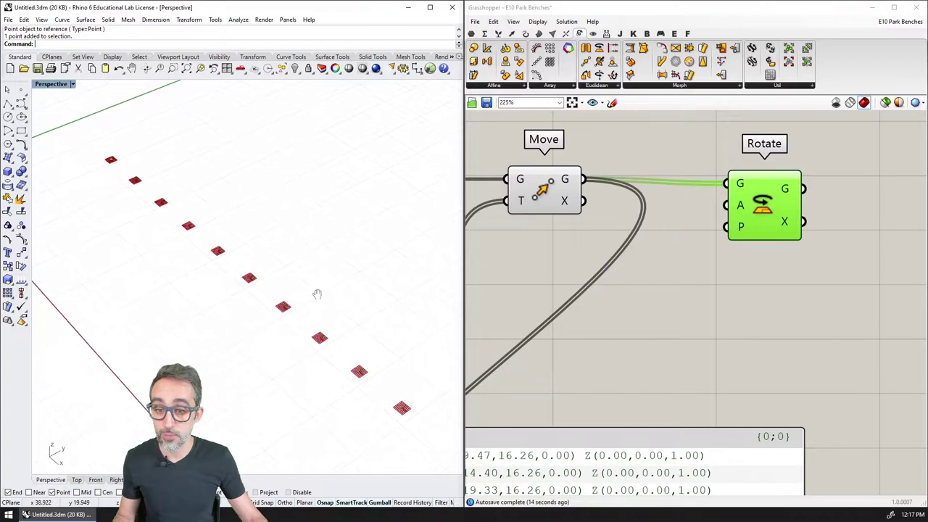
scroll(315, 294, "up", 1)
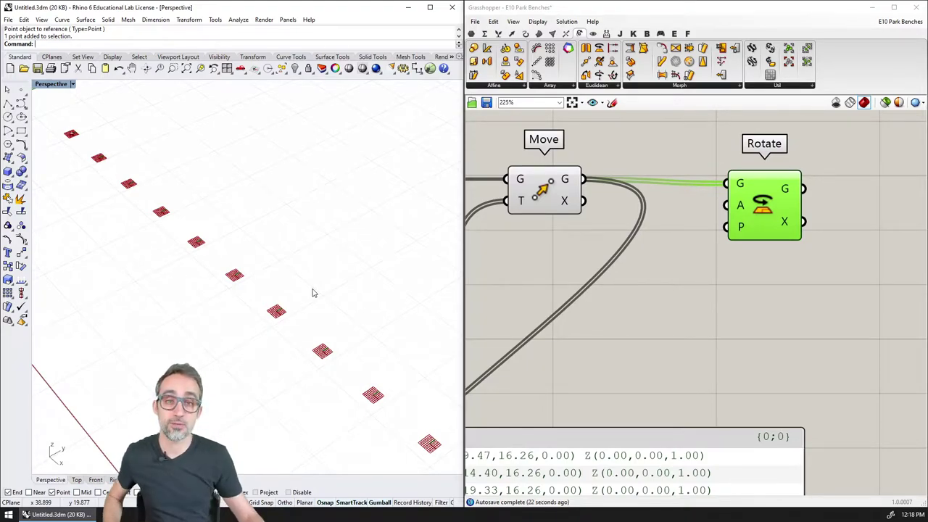
left_click_drag(584, 180, 729, 230)
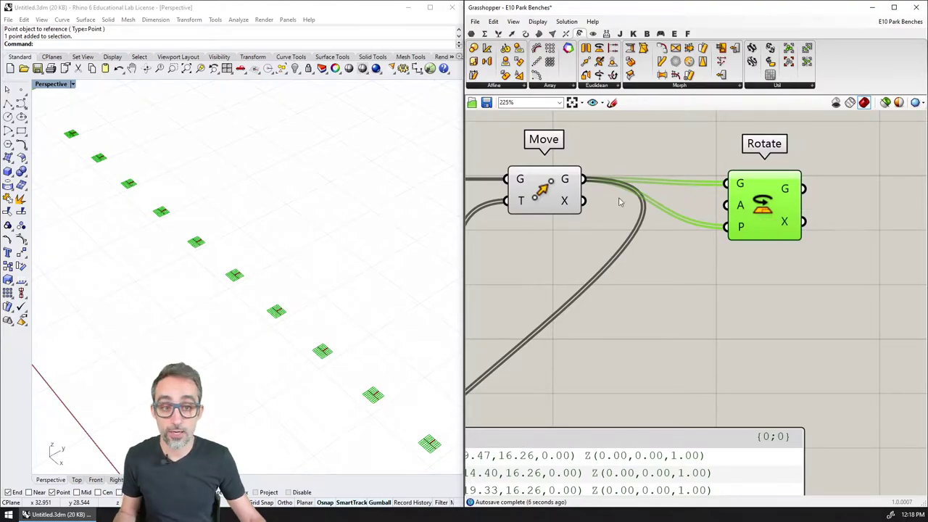
left_click(547, 189)
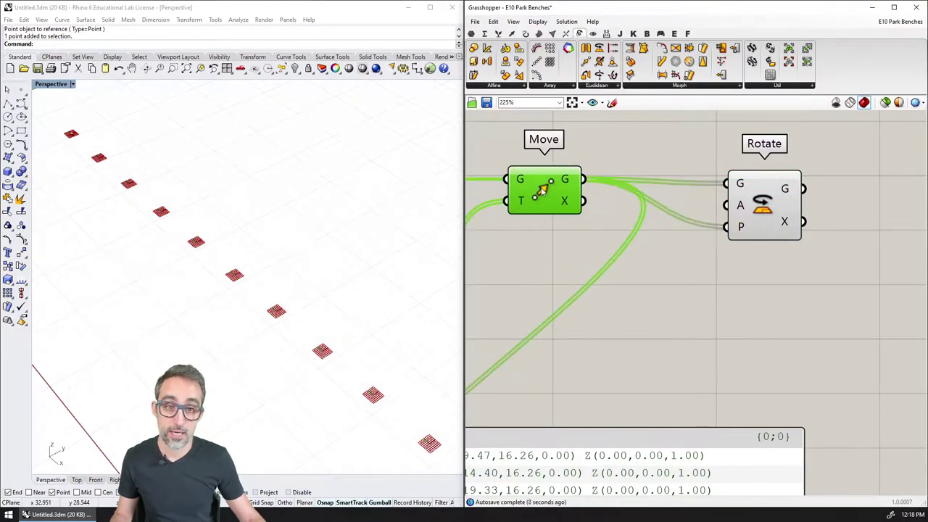
Compare the planes output by the Move and Rotate components in the viewport, toggling component preview to distinguish their orientations.
left_click(743, 205)
scroll(360, 288, "up", 6)
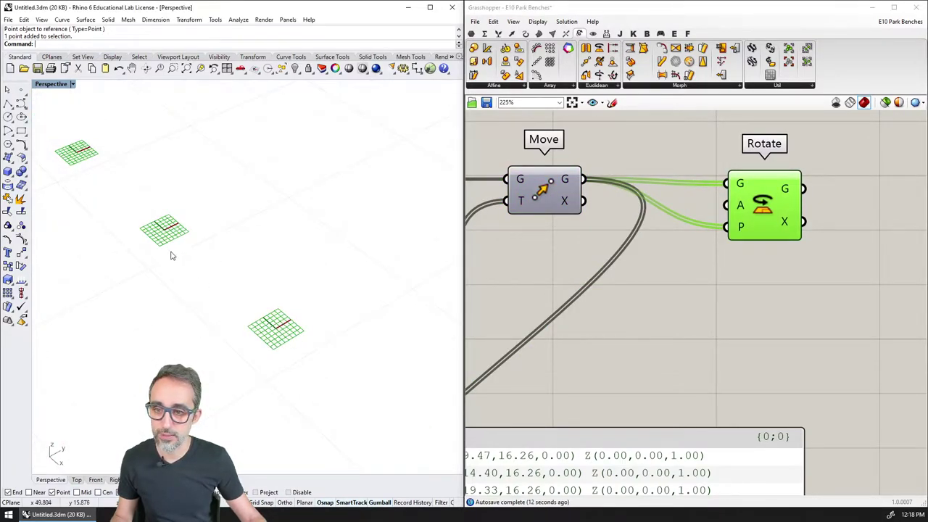
scroll(203, 264, "down", 5)
left_click(538, 192)
key("ctrl+q")
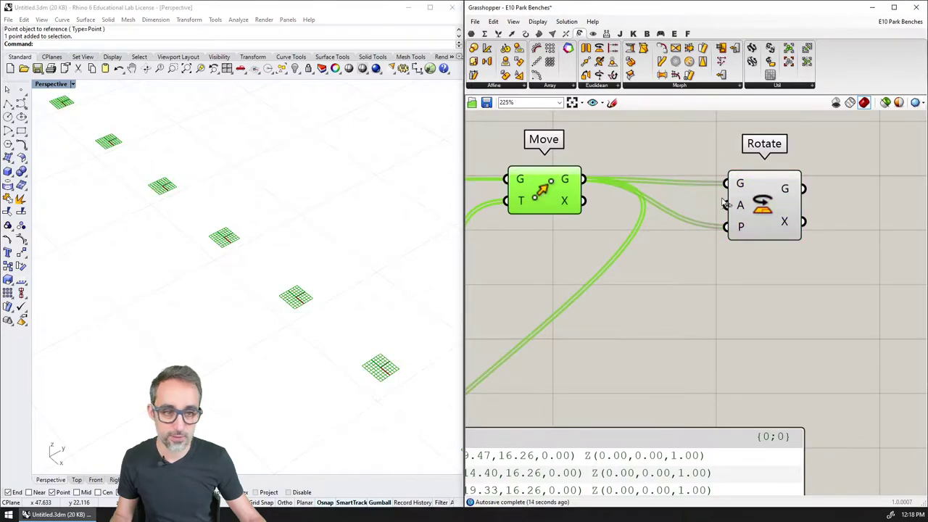
left_click(744, 205)
left_click(538, 205)
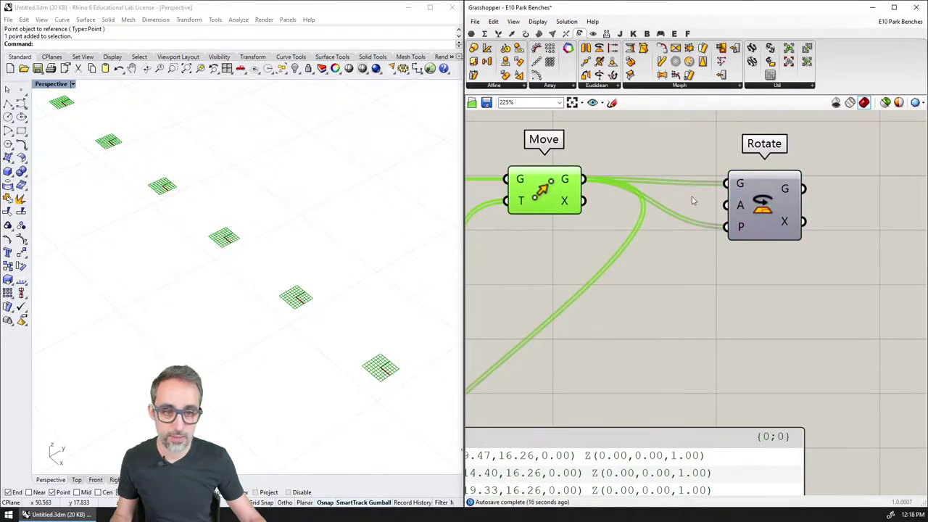
left_click(747, 205)
left_click(347, 347)
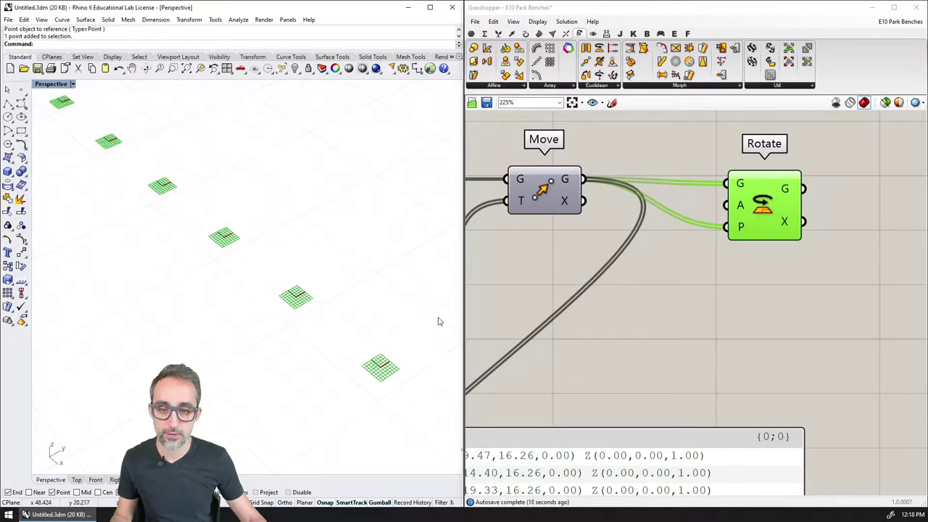
Move the Rotate component slightly farther from Move and check the description of its angle input.
left_click_drag(742, 210, 767, 205)
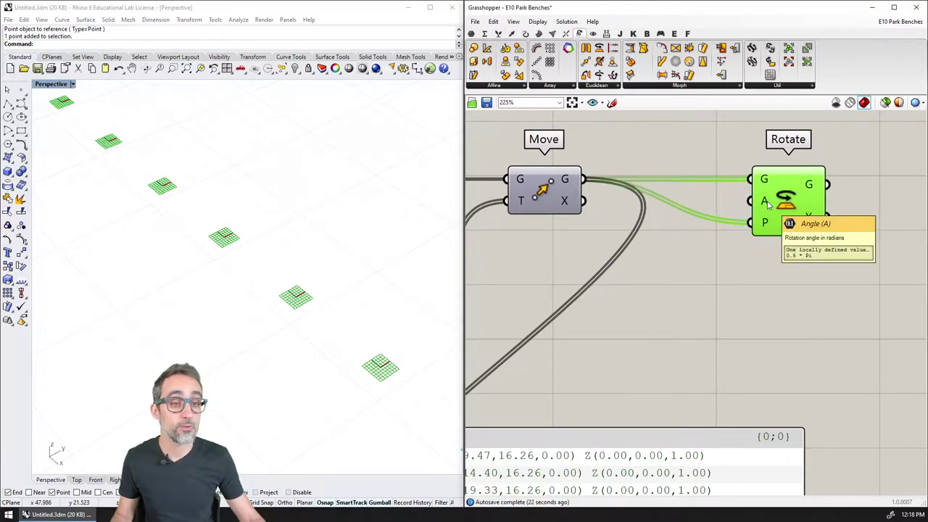
scroll(631, 269, "down", 4)
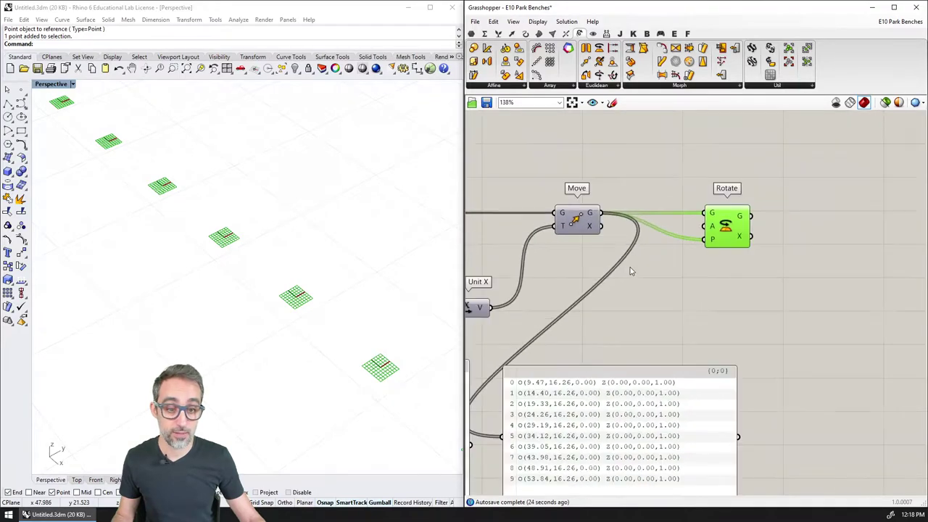
mouse_move(780, 203)
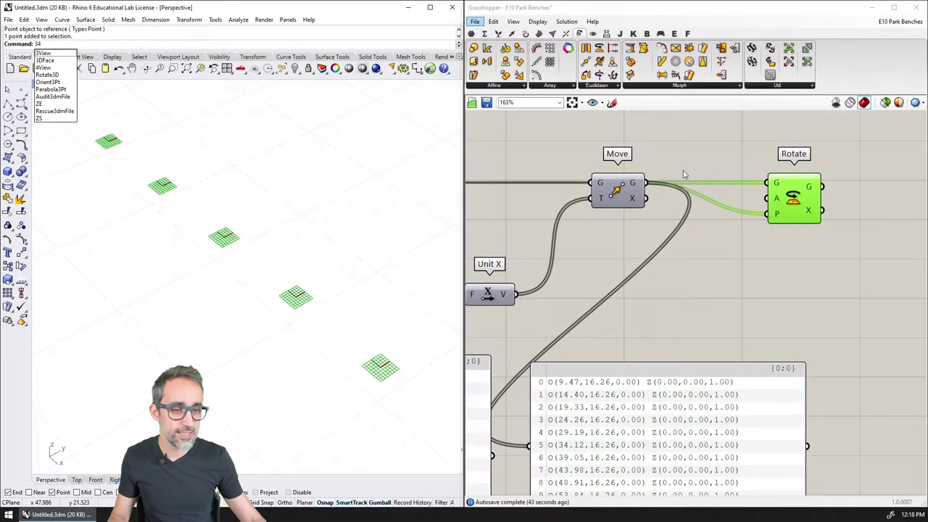
Align Unit X with Series, and shift Series, Unit X and XY Plane farther from the inputs group.
scroll(683, 176, "down", 2)
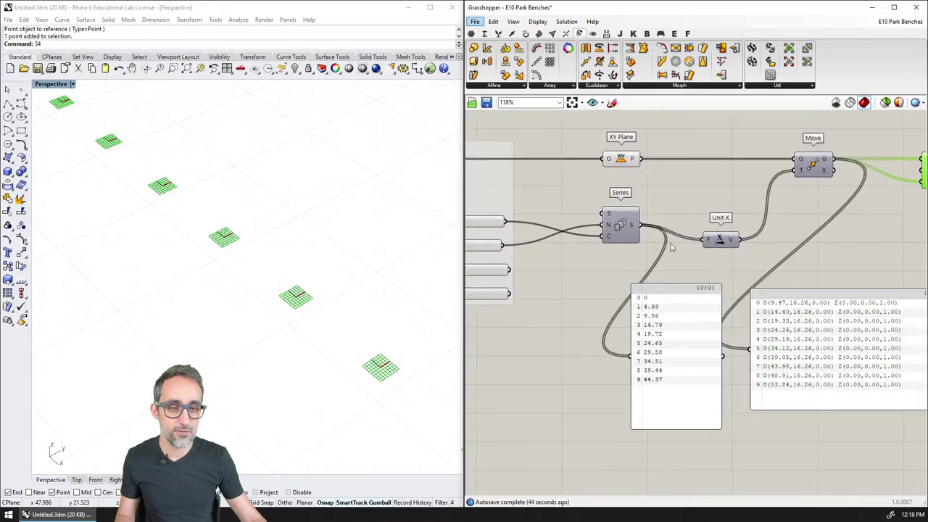
left_click_drag(717, 242, 698, 226)
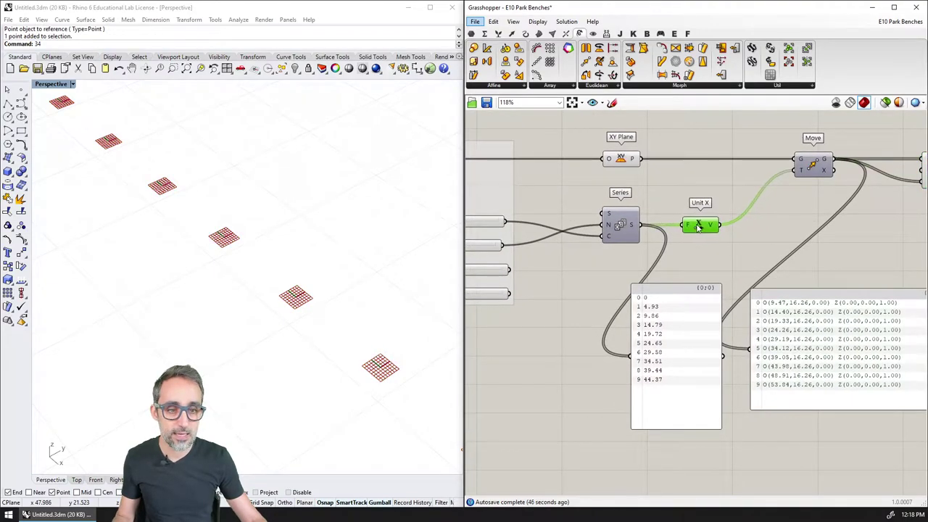
left_click_drag(726, 199, 606, 247)
left_click_drag(638, 229, 673, 232)
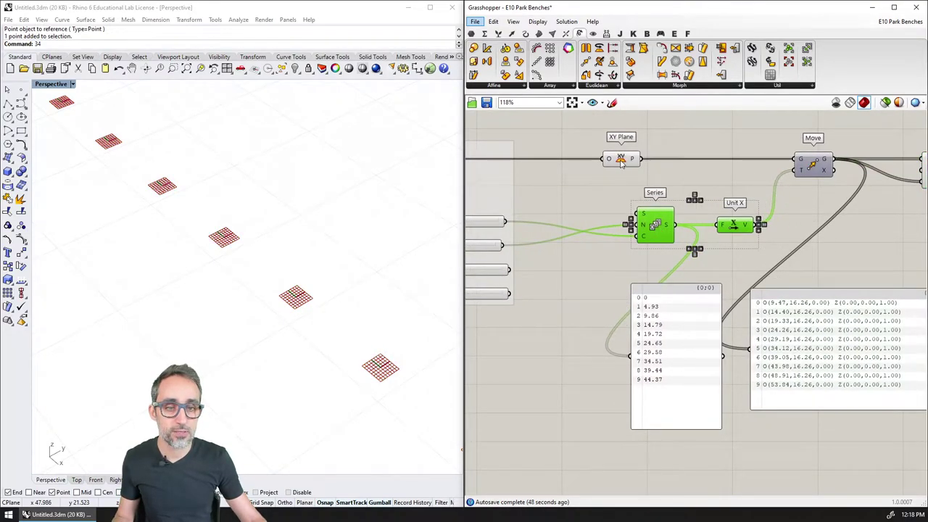
left_click_drag(619, 165, 658, 166)
Examine the START ANGLE, END ANGLE and NX sliders and the Series component to plan the list of rotation angles.
right_click_drag(577, 208, 725, 207)
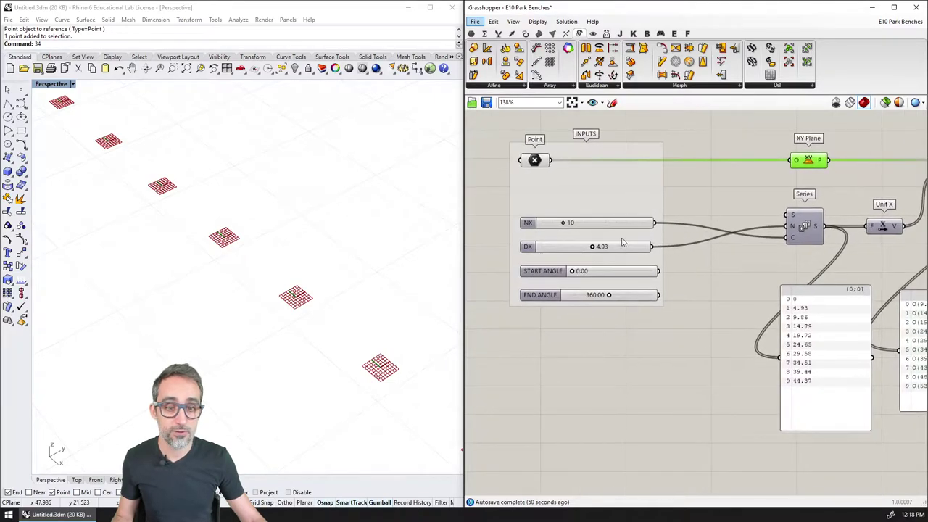
scroll(608, 243, "up", 2)
right_click_drag(604, 246, 648, 283)
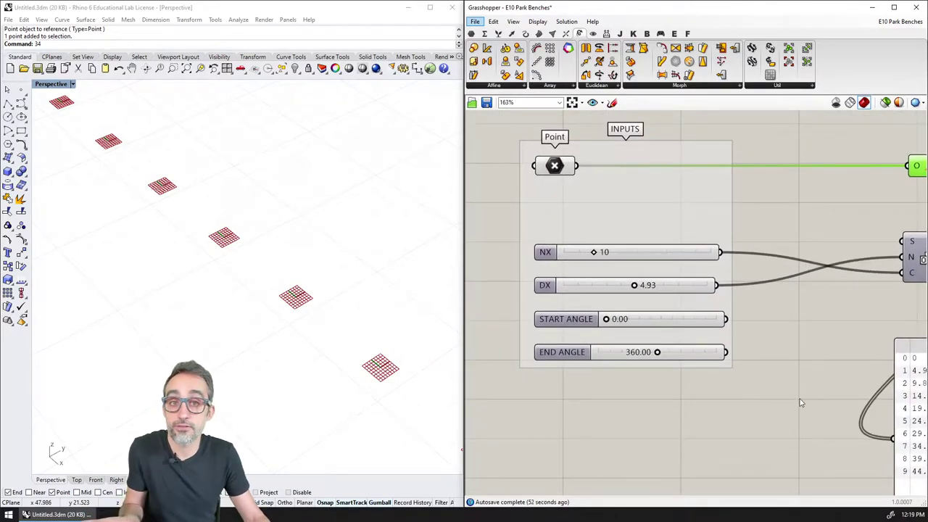
right_click_drag(786, 395, 775, 382)
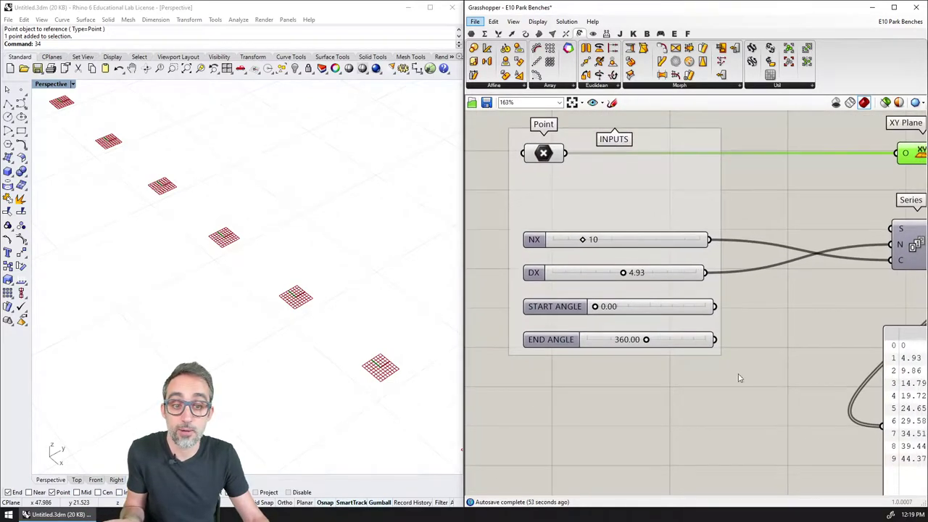
left_click(643, 308)
left_click(665, 344)
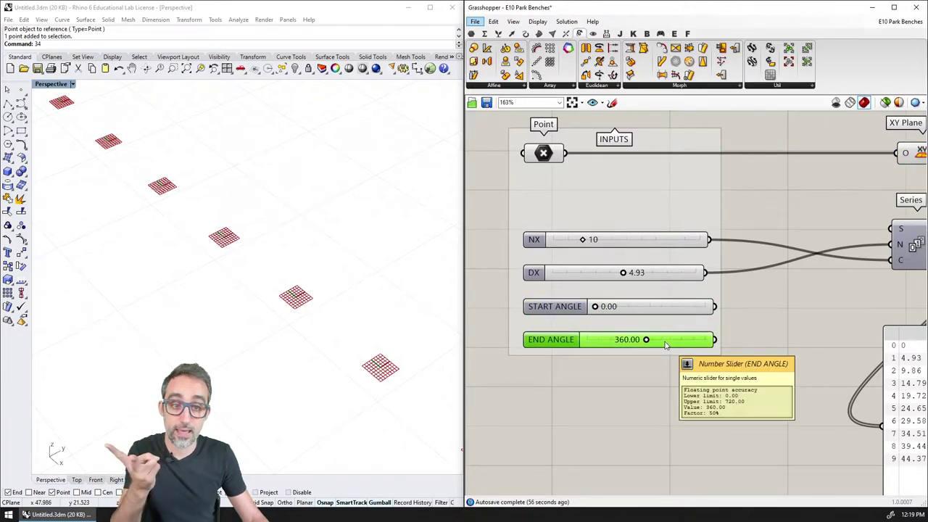
left_click(620, 244)
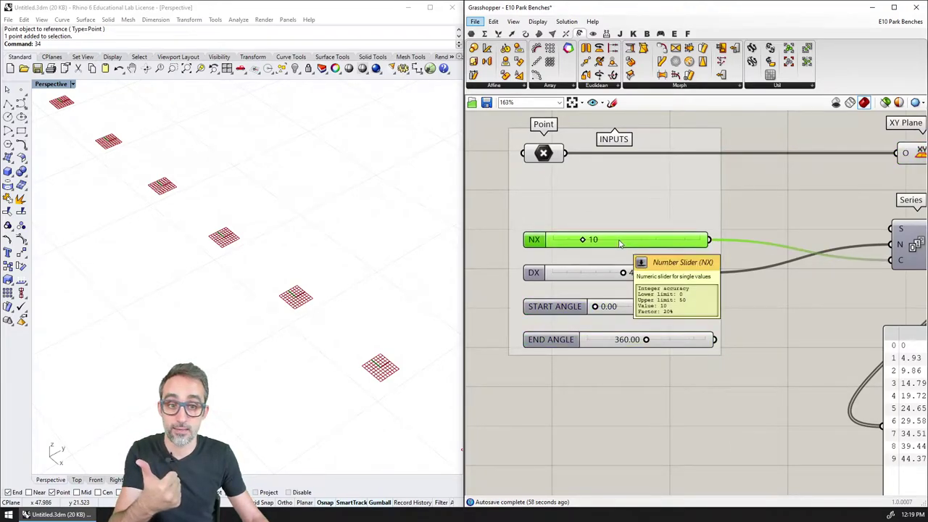
right_click_drag(761, 339, 676, 339)
left_click(830, 244)
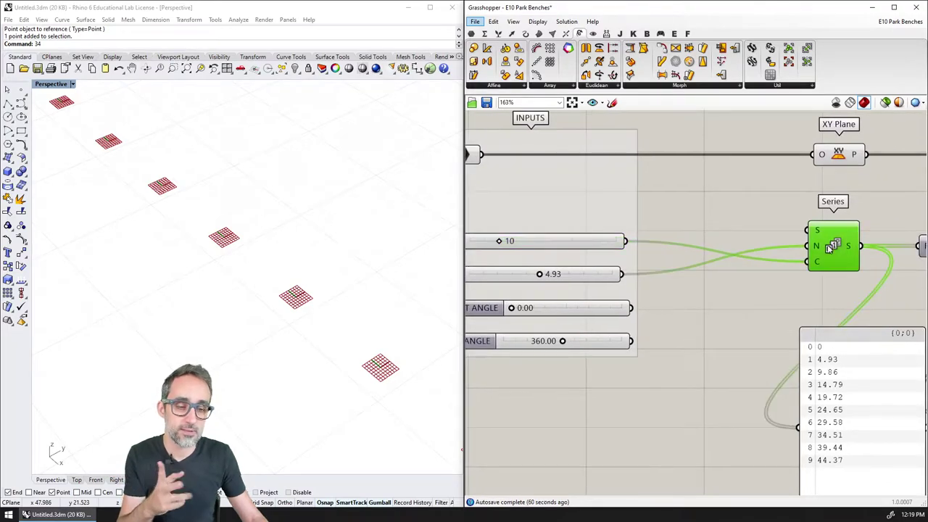
scroll(812, 290, "down", 3)
right_click_drag(812, 290, 743, 246)
scroll(748, 267, "up", 1)
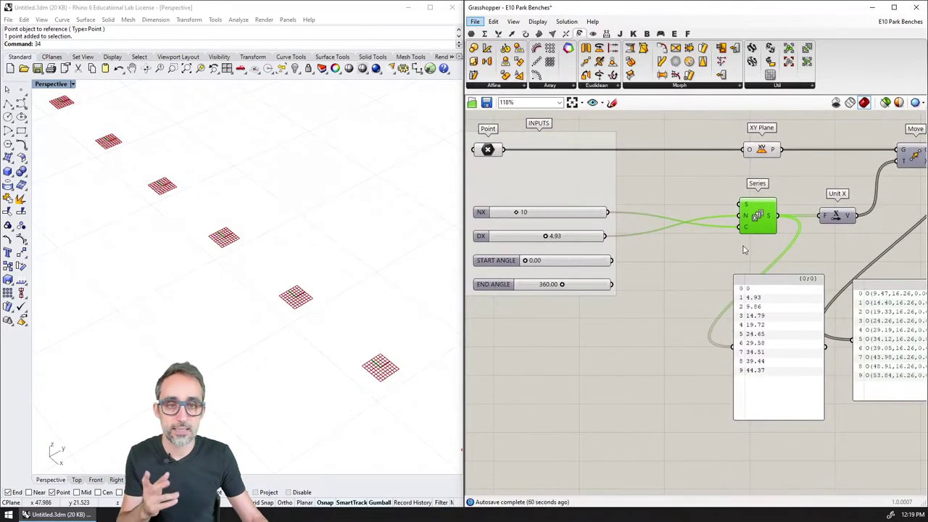
Add a Range component from the Sequence components and place it below the Series component.
left_click(511, 34)
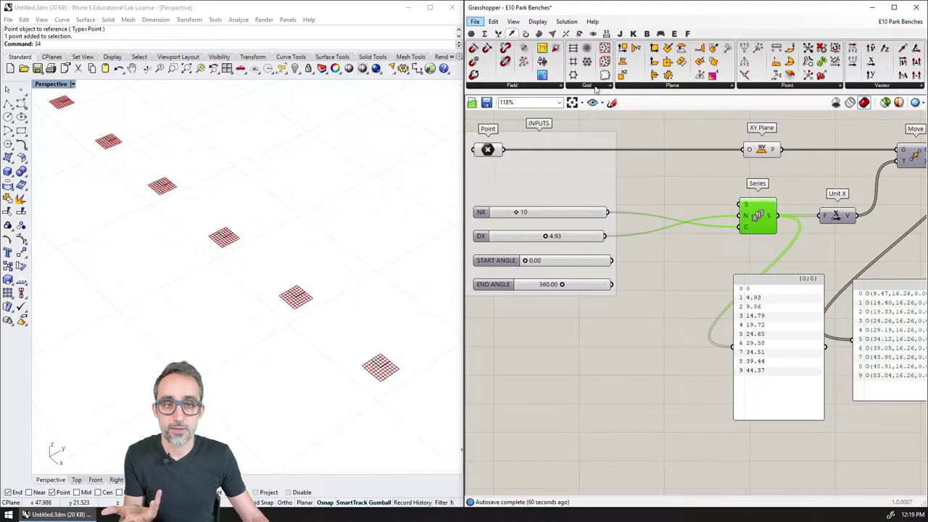
left_click(498, 34)
left_click(608, 86)
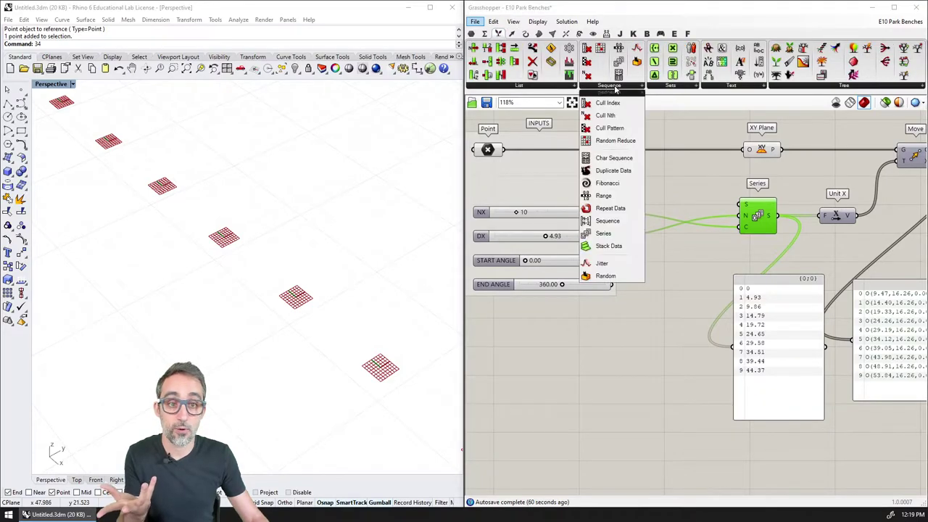
left_click(610, 197)
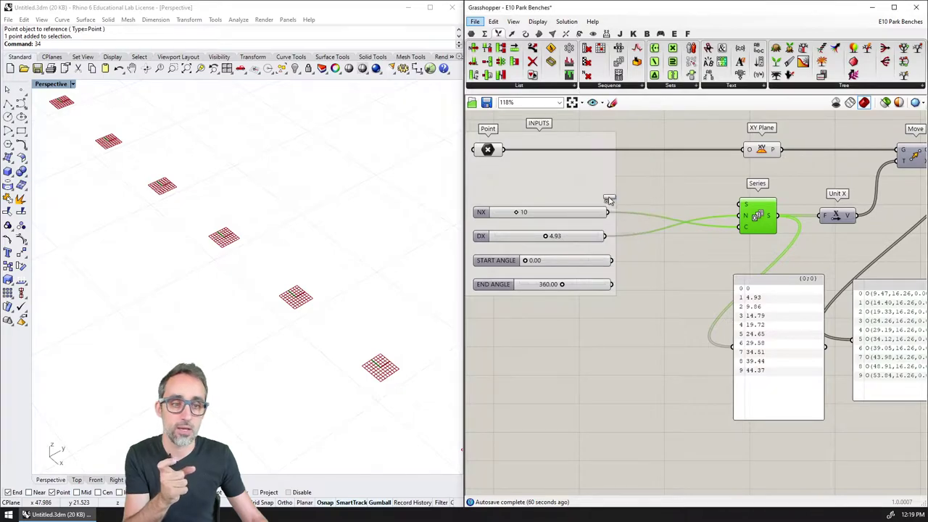
left_click(684, 273)
Delete the two panels listing the series values and the moved planes.
right_click_drag(877, 399, 823, 377)
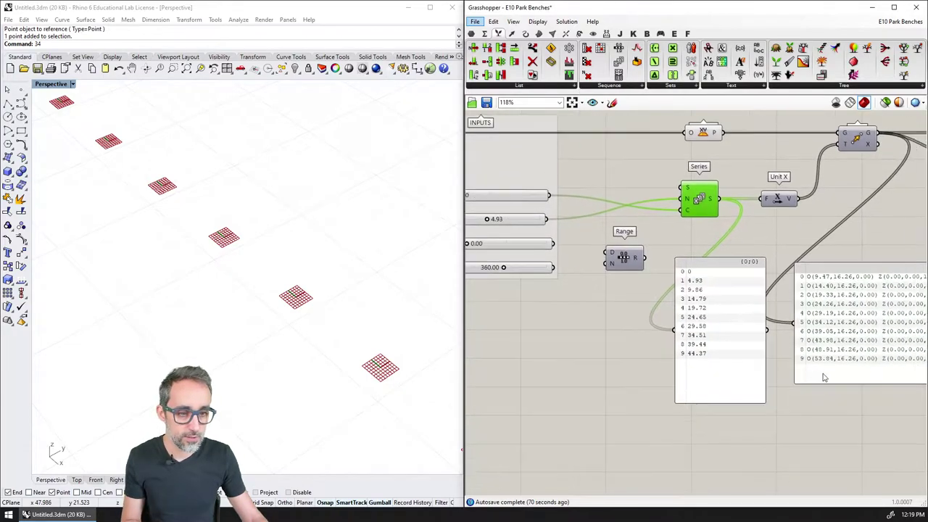
left_click_drag(841, 334, 840, 447)
key("Delete")
left_click(714, 332)
key("Delete")
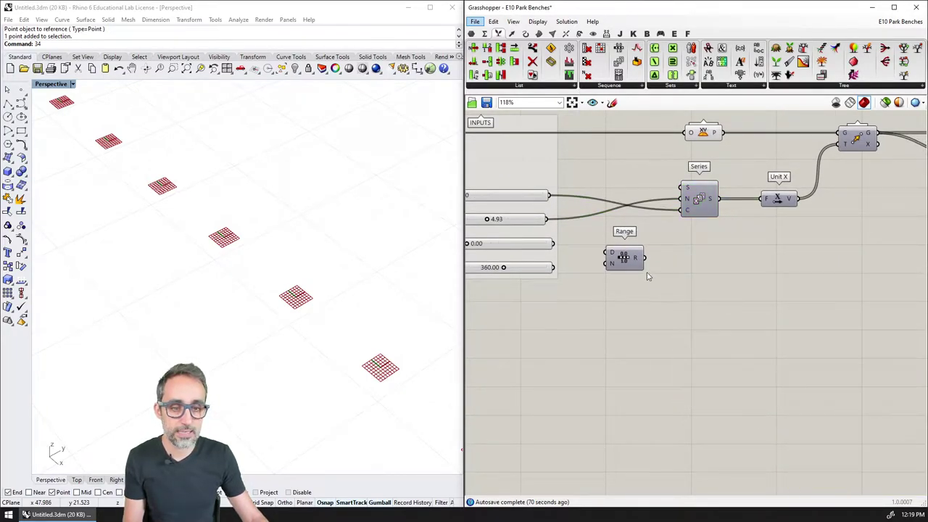
Move the Range component to the free space below Unit X.
left_click_drag(612, 259, 758, 289)
scroll(690, 276, "up", 3)
scroll(666, 282, "down", 1)
right_click_drag(656, 279, 739, 289)
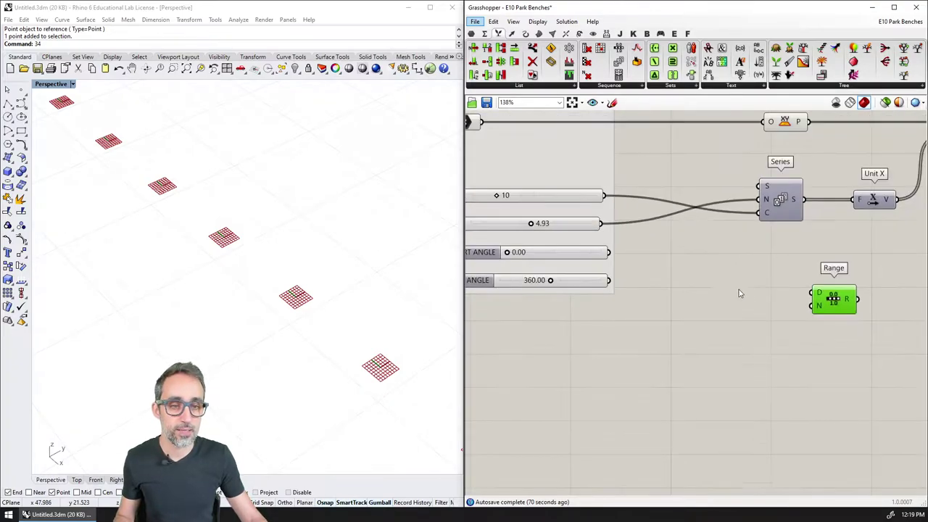
Add a Construct Domain component and place it just before the Range component.
left_click(484, 34)
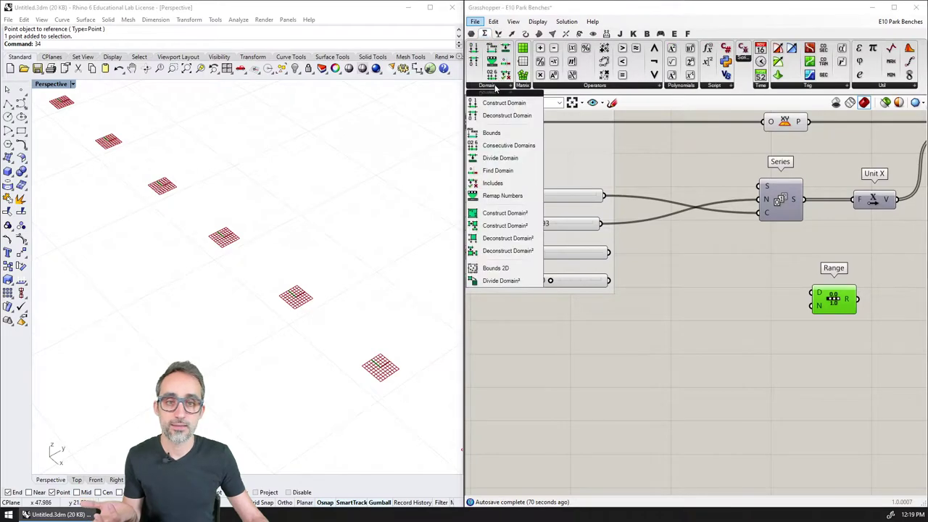
left_click(497, 86)
left_click(497, 106)
left_click(760, 294)
right_click_drag(656, 273, 706, 266)
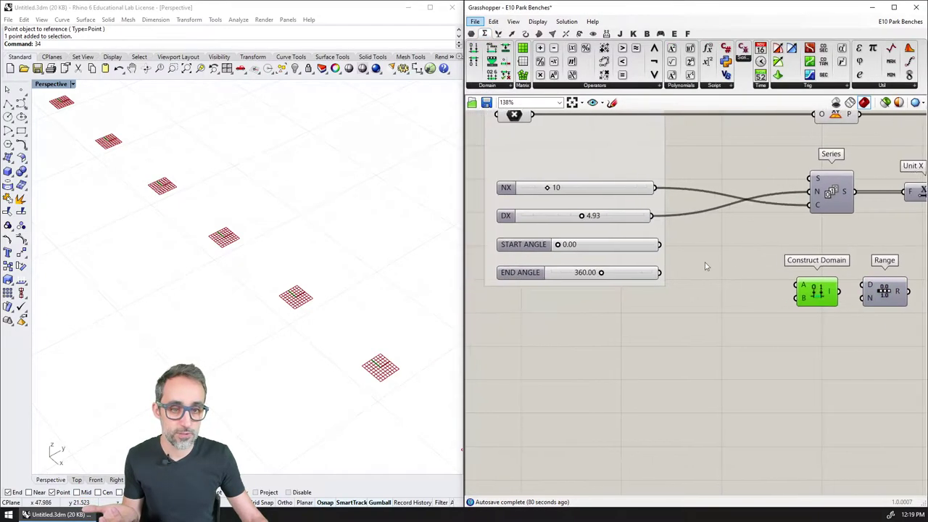
Connect START ANGLE to Construct Domain's A input and END ANGLE to its B input.
left_click_drag(659, 245, 798, 286)
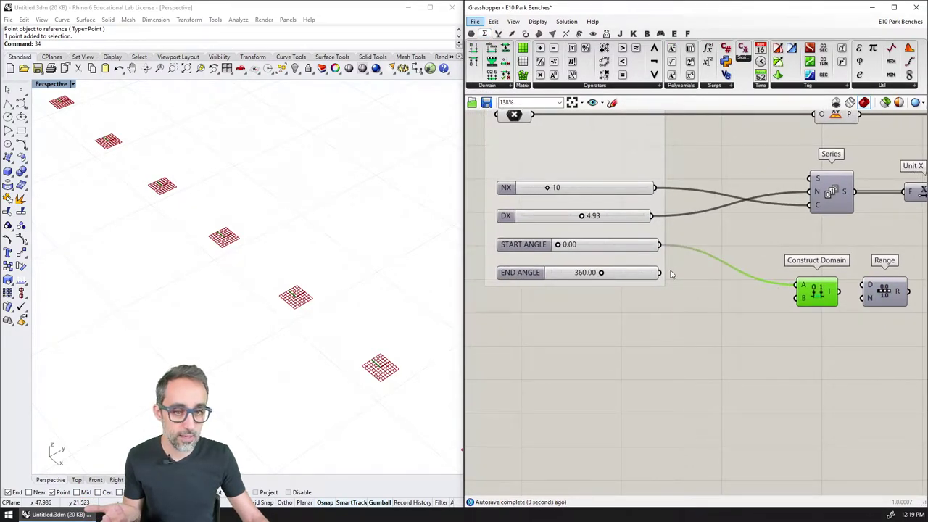
left_click_drag(659, 273, 796, 298)
right_click_drag(680, 180, 676, 180)
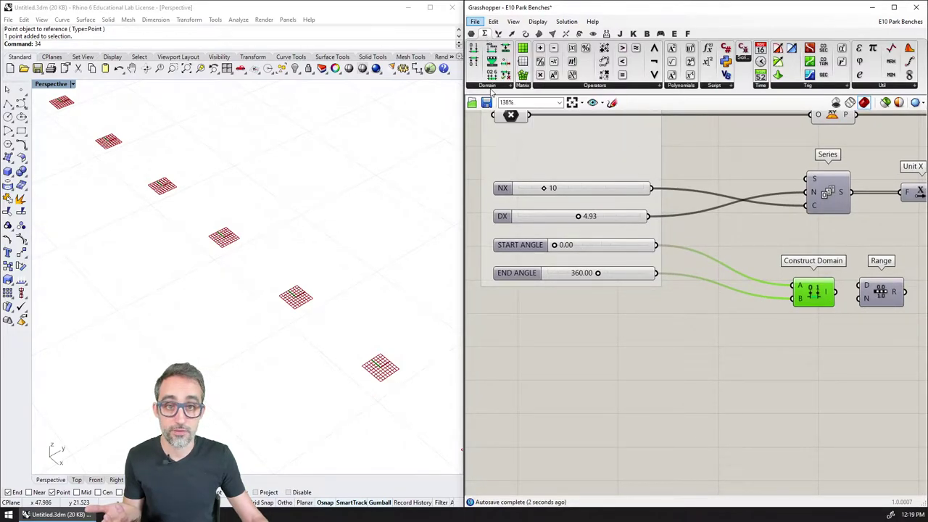
left_click(490, 85)
Space Construct Domain and Range apart, aligning them, and connect the domain output to Range's domain input.
right_click_drag(784, 261, 673, 251)
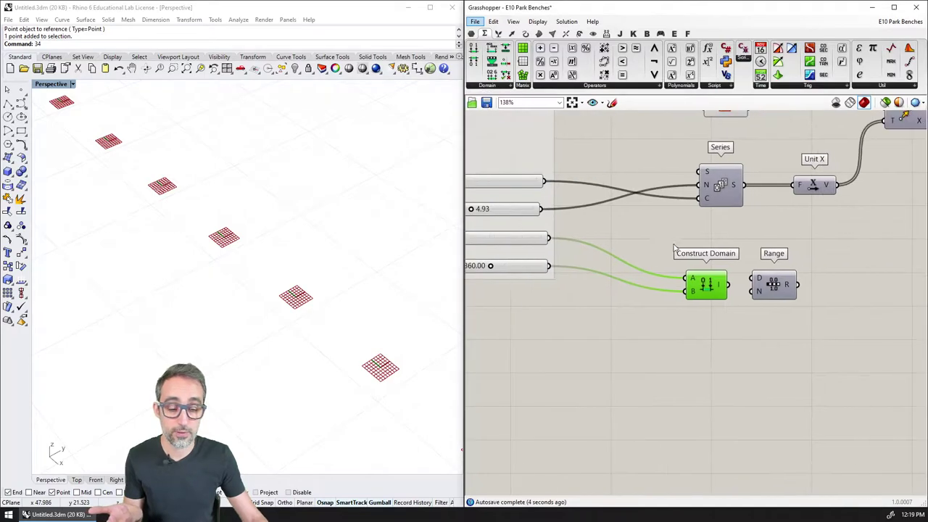
scroll(691, 255, "down", 1)
left_click_drag(705, 276, 800, 296)
left_click(768, 284)
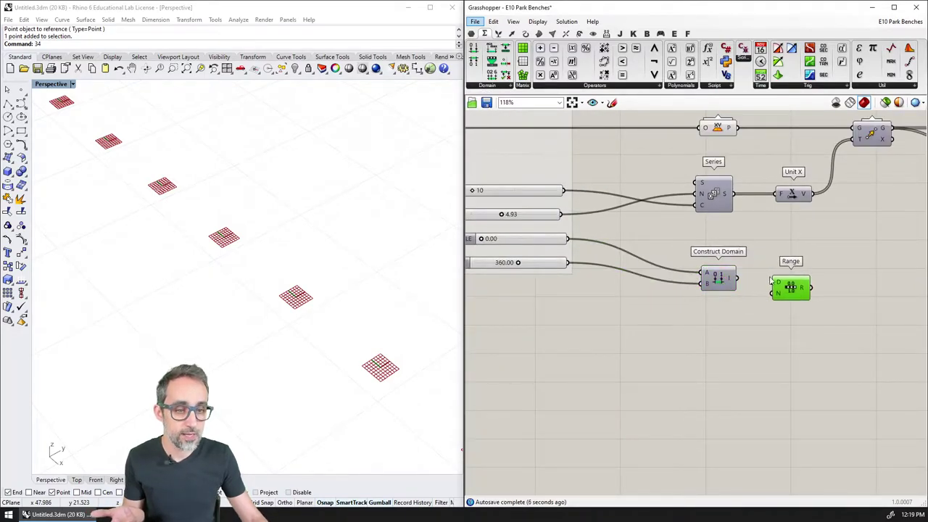
left_click_drag(736, 278, 790, 283)
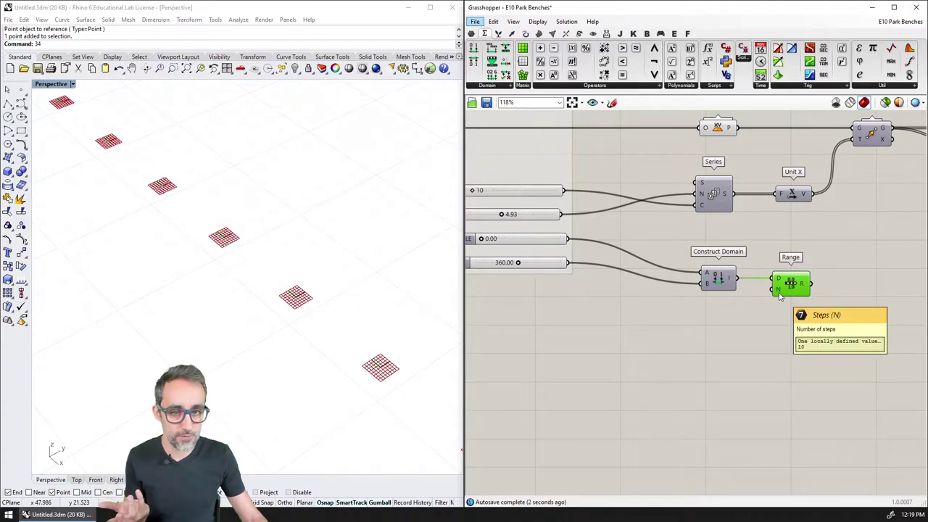
Connect the NX slider to Range's steps (N) input.
scroll(783, 284, "down", 1)
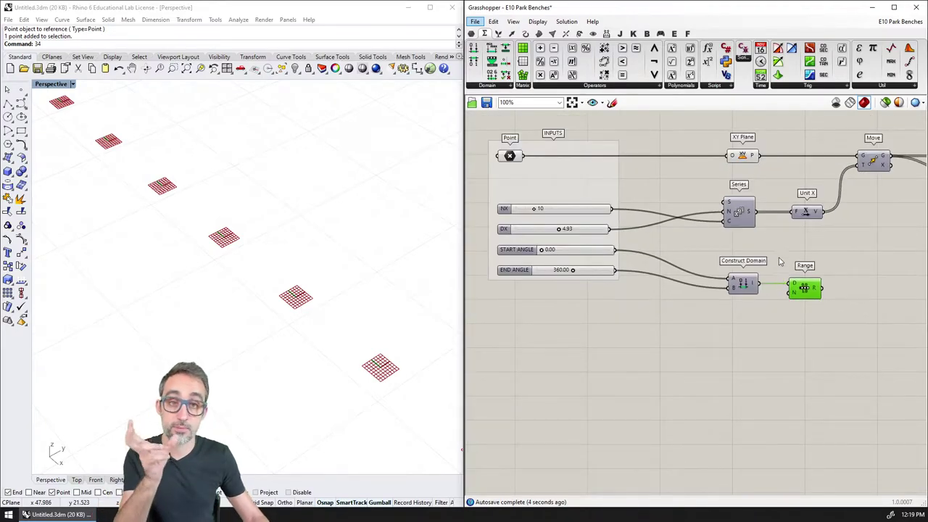
mouse_move(754, 284)
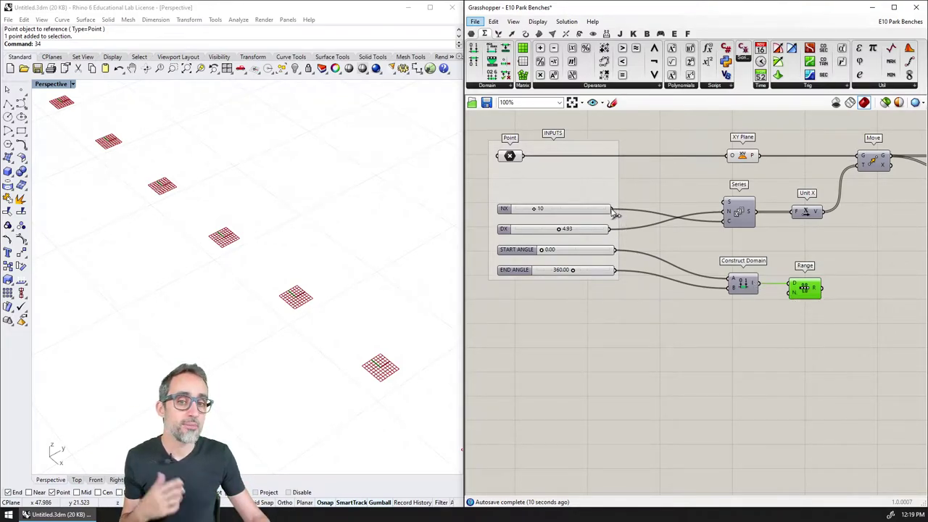
left_click_drag(612, 209, 791, 294)
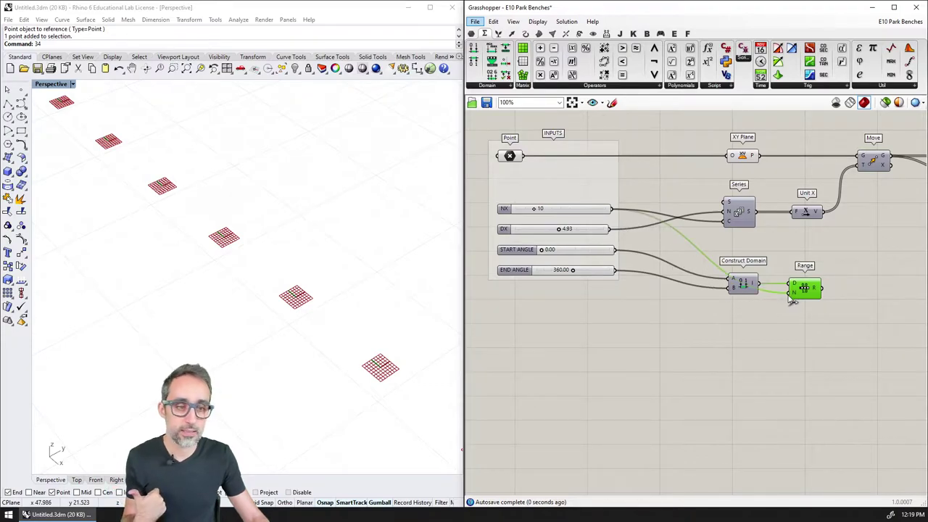
Add a Panel and connect Range's output to it to read the generated angle values.
right_click_drag(794, 300, 612, 304)
scroll(623, 304, "up", 1)
double_click(685, 257)
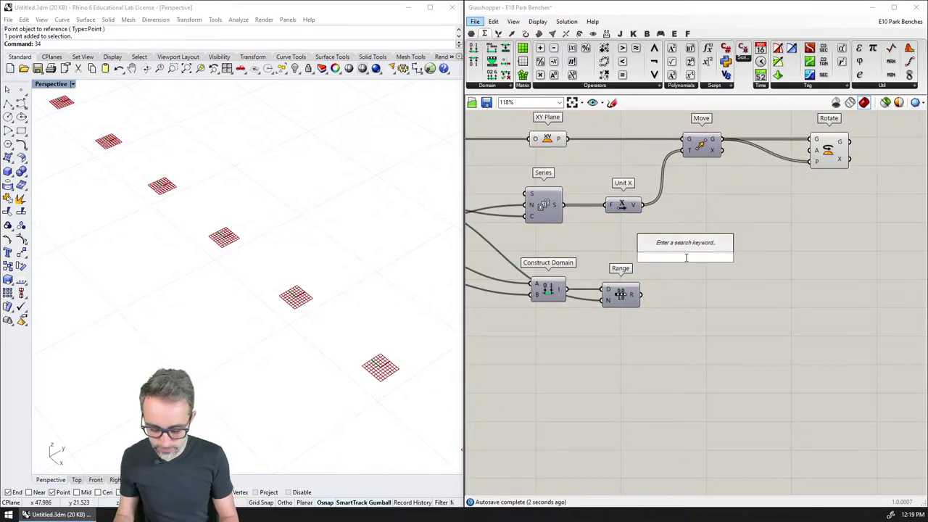
type("PAN")
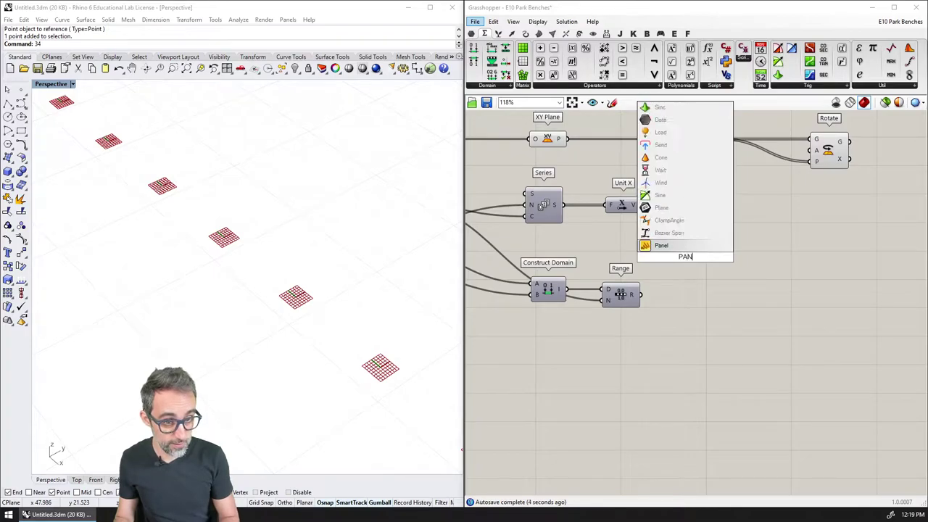
key("Return")
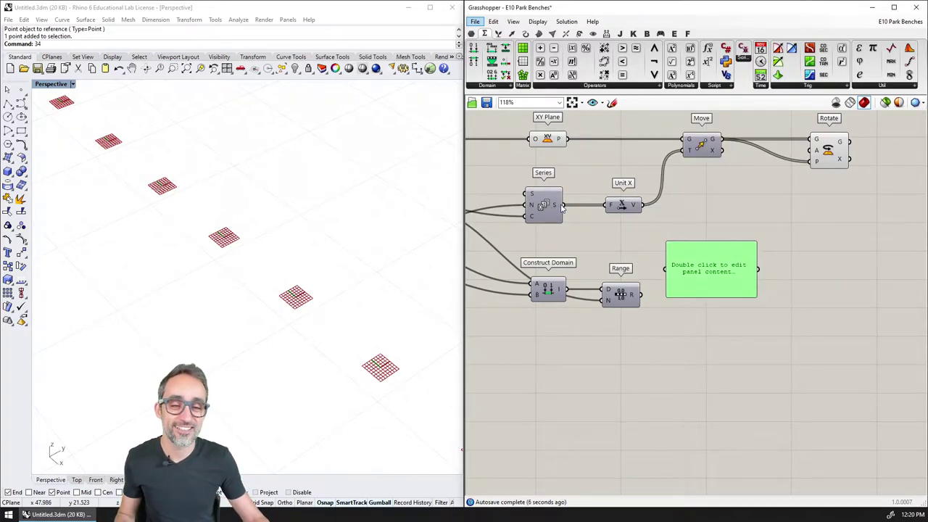
left_click_drag(641, 294, 714, 404)
left_click(654, 341)
scroll(616, 351, "up", 2)
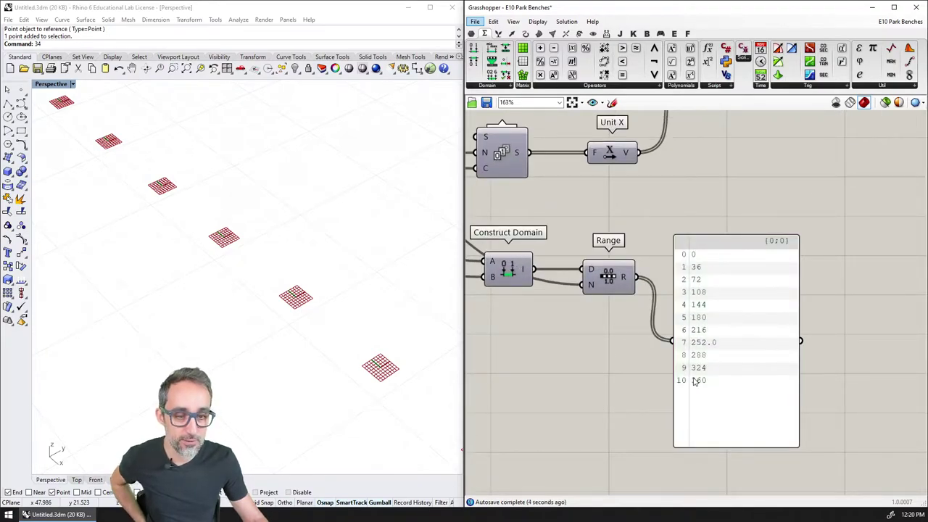
mouse_move(592, 288)
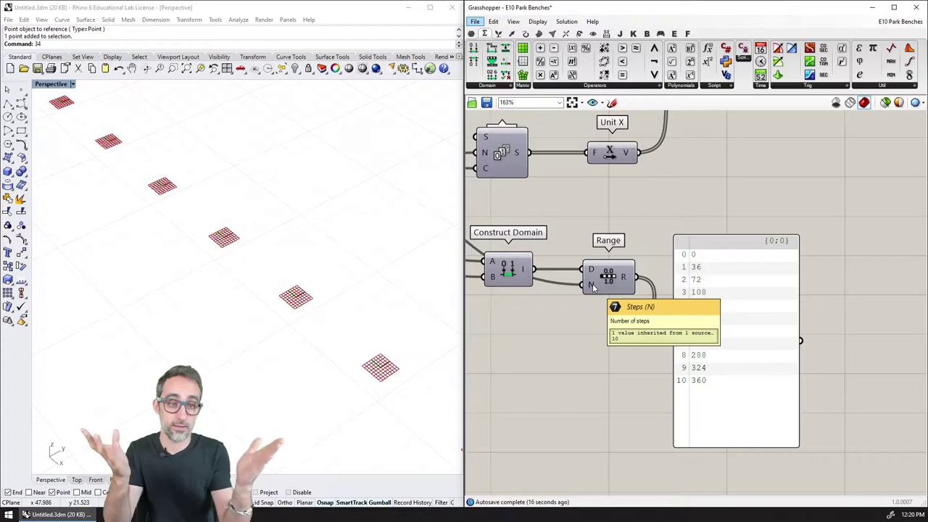
Duplicate the Range panel above the original and connect Series' output to the copy to compare both lists.
right_click_drag(706, 280, 713, 316)
left_click_drag(713, 316, 705, 372)
left_click_drag(731, 402, 744, 202)
key("ctrl+c")
key("ctrl+v")
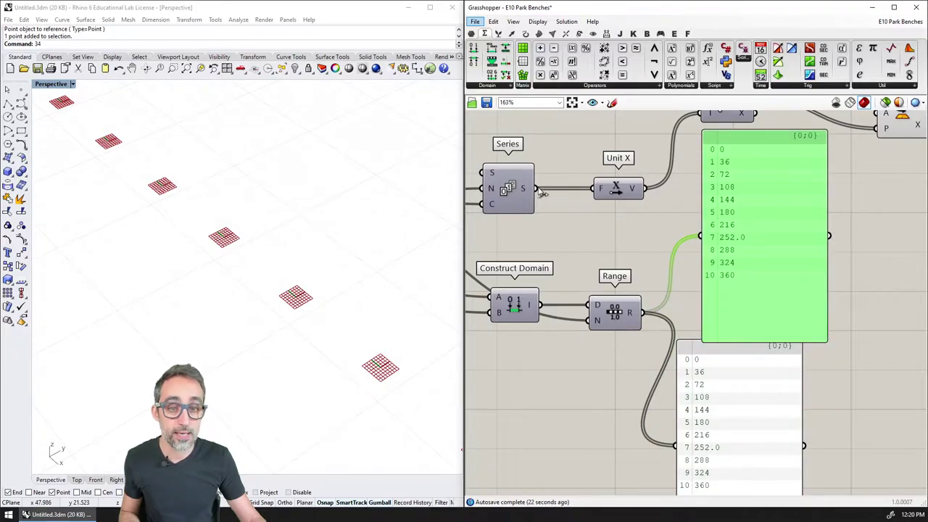
left_click_drag(536, 188, 700, 238)
left_click(667, 253)
right_click_drag(663, 256, 690, 267)
scroll(751, 276, "down", 2)
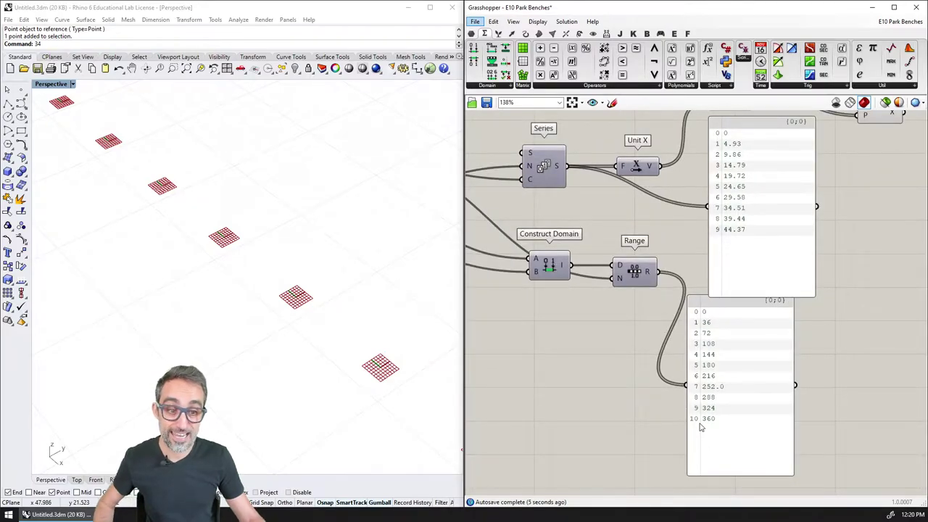
Add a Subtraction component below Construct Domain and connect the NX slider to its A input.
right_click_drag(579, 351, 791, 389)
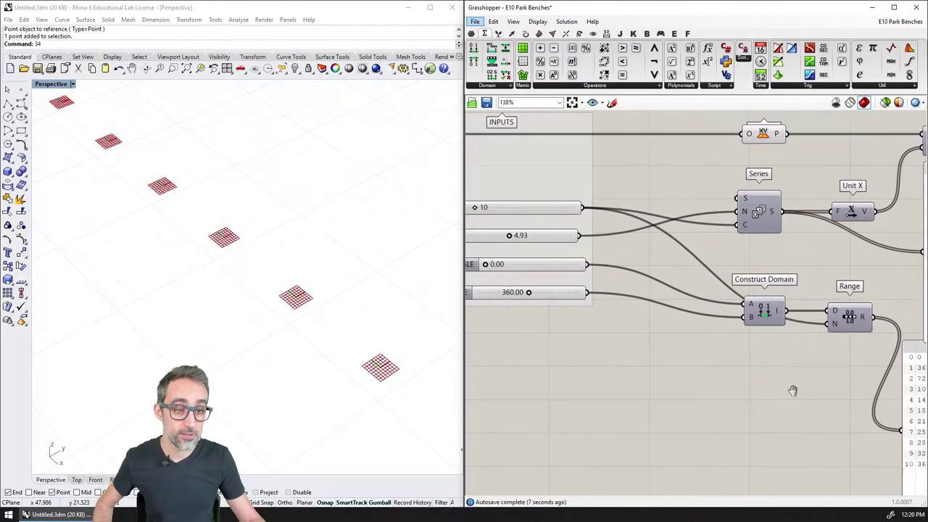
right_click_drag(795, 357, 629, 286)
scroll(638, 286, "up", 2)
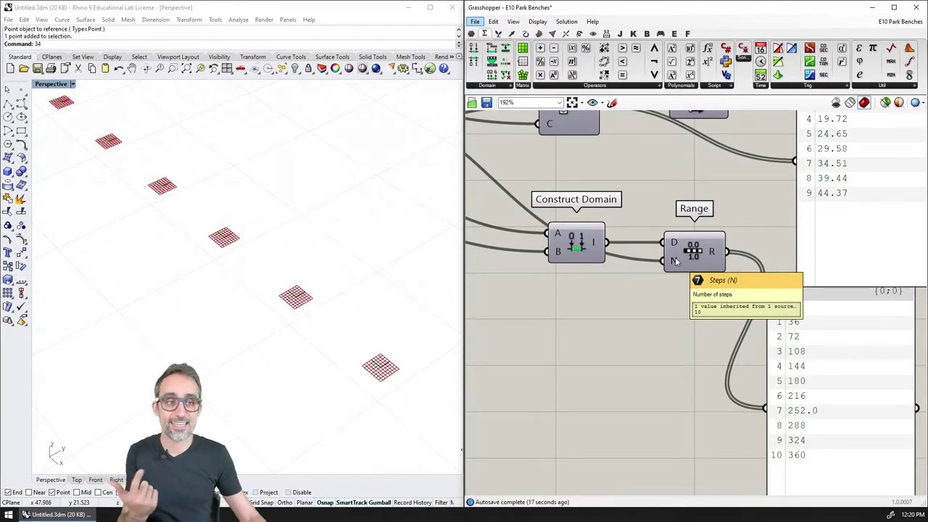
scroll(674, 261, "down", 1)
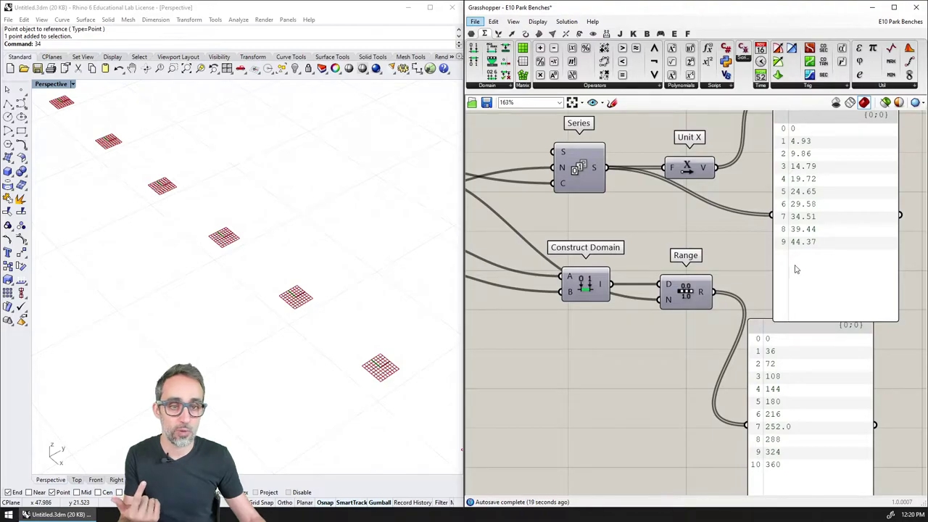
right_click_drag(568, 225, 844, 260)
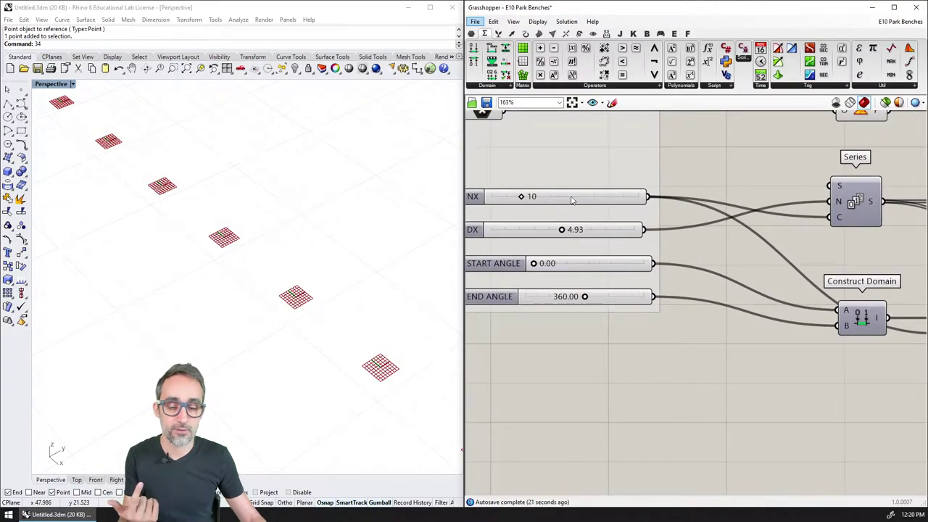
scroll(571, 197, "down", 1)
right_click_drag(571, 197, 571, 162)
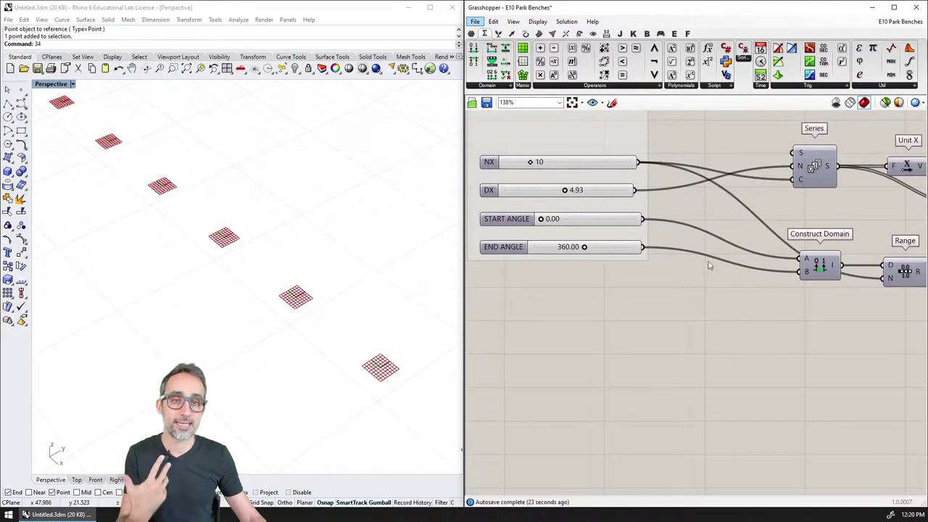
right_click_drag(708, 265, 687, 258)
left_click_drag(554, 48, 804, 320)
left_click_drag(614, 154, 769, 311)
Add a small panel containing 1 and connect it to Subtraction's B input.
double_click(721, 332)
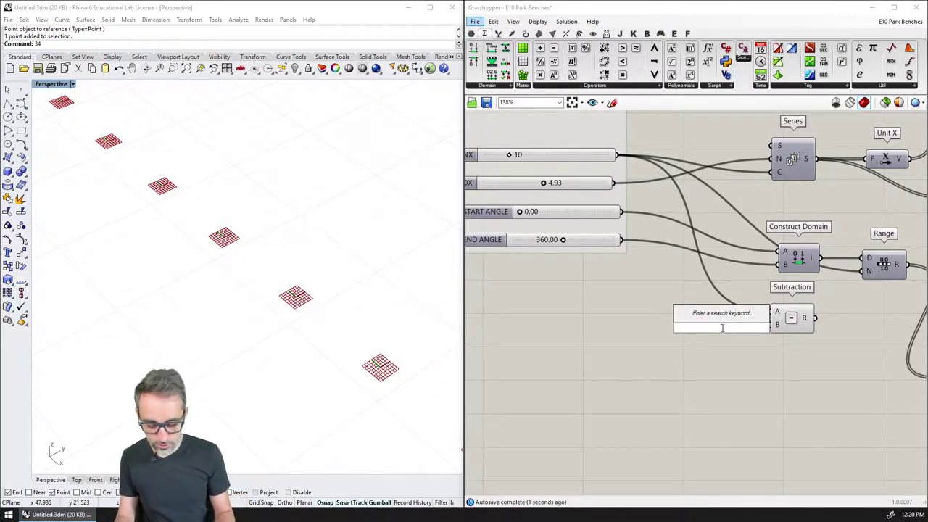
type("//-1")
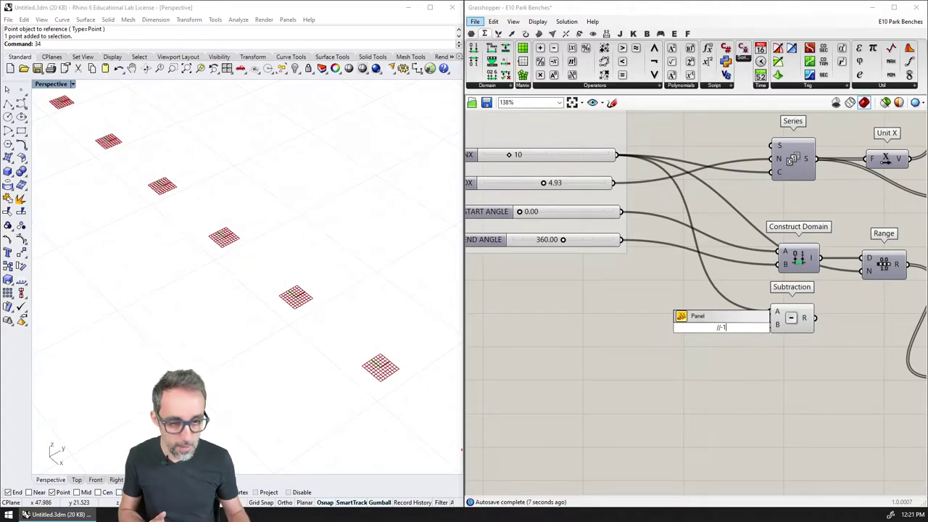
key("Return")
right_click(714, 328)
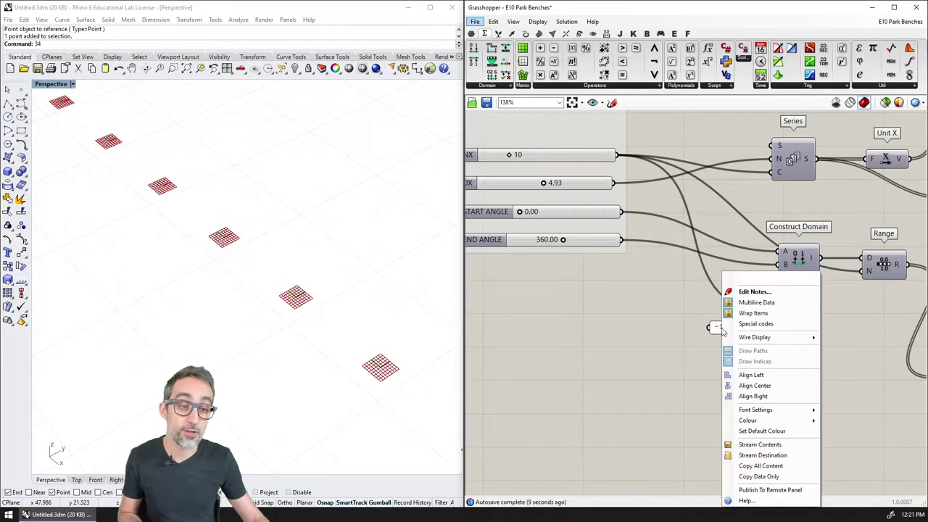
left_click(715, 333)
scroll(716, 332, "up", 3)
double_click(719, 329)
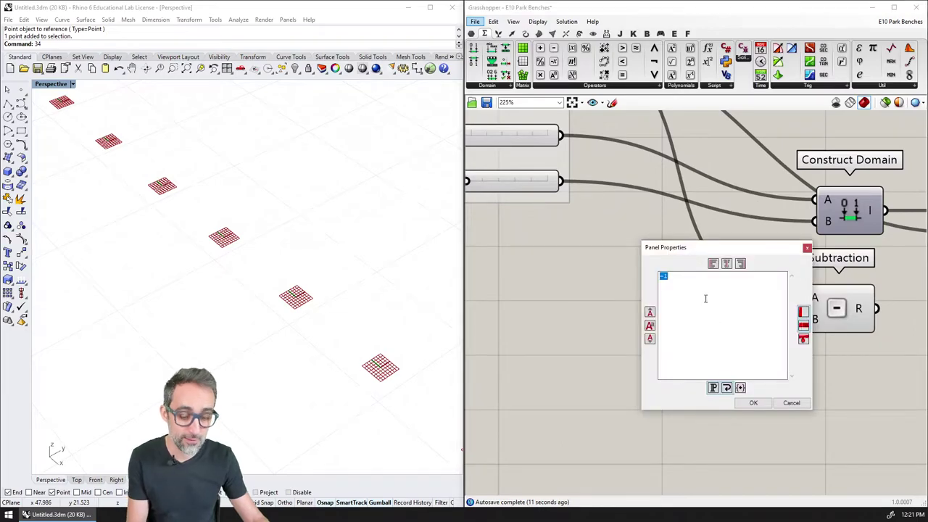
type("1")
left_click(753, 402)
right_click_drag(764, 330, 689, 332)
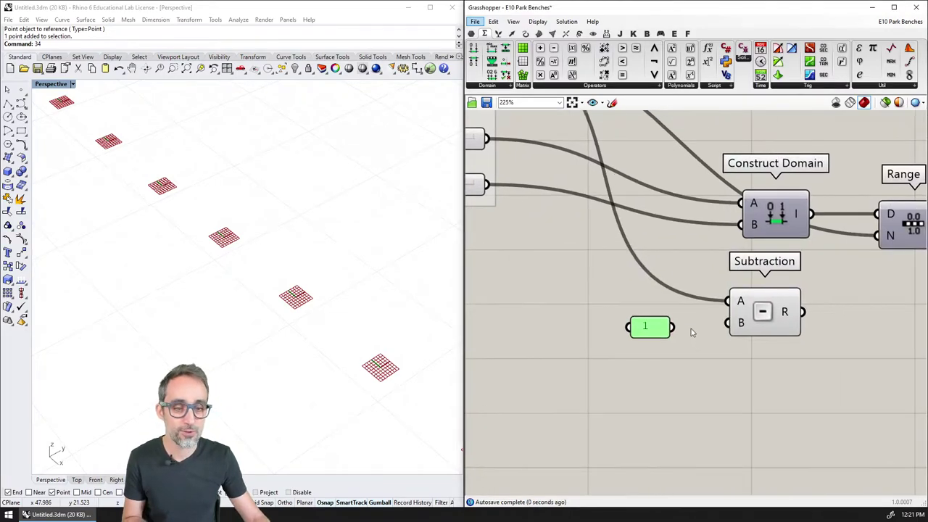
left_click_drag(672, 327, 727, 323)
Connect Subtraction's result to Range's steps (N) input in place of the NX slider.
right_click_drag(771, 342, 607, 346)
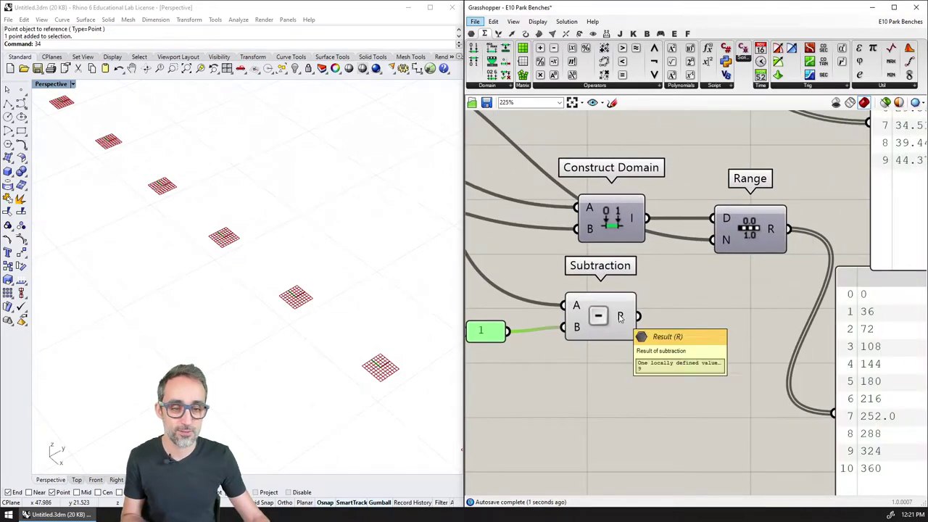
left_click_drag(639, 318, 712, 239)
right_click_drag(770, 317, 651, 342)
scroll(538, 307, "down", 2)
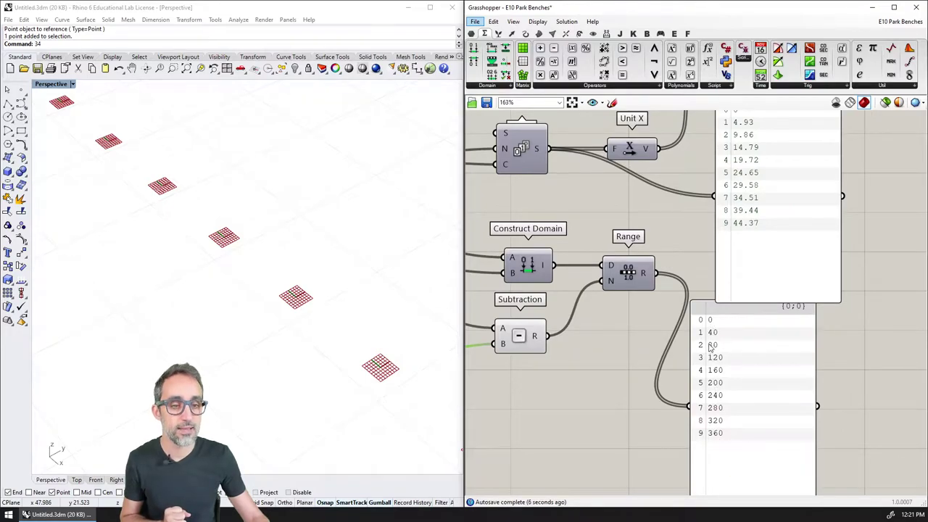
scroll(709, 322, "down", 2)
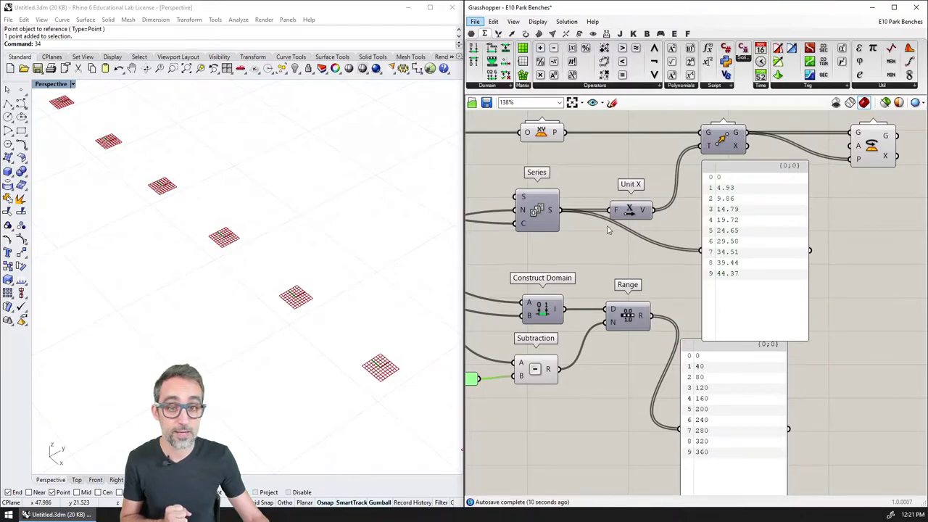
Delete the panel listing the Series values and move the Range values panel slightly down.
right_click_drag(607, 227, 707, 225)
scroll(648, 228, "down", 1)
right_click_drag(638, 227, 608, 245)
right_click_drag(791, 271, 615, 259)
left_click(644, 254)
key("Delete")
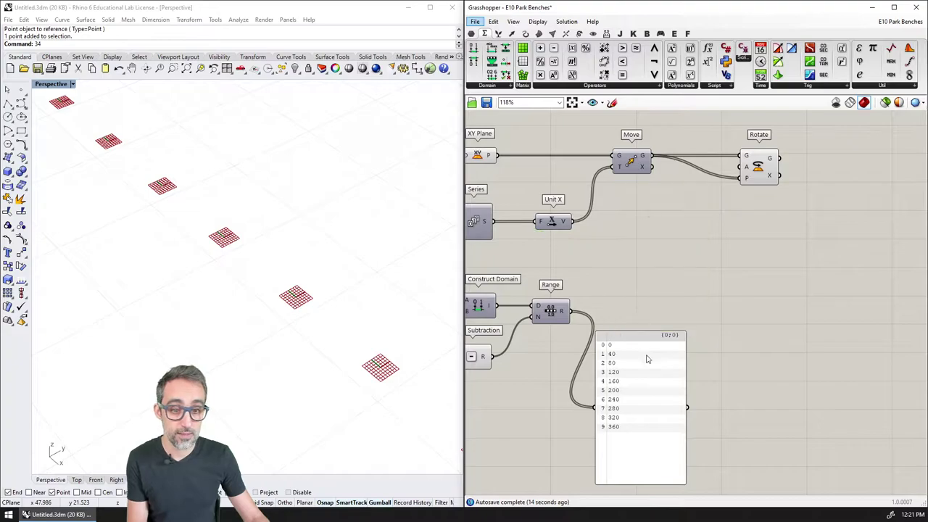
left_click_drag(647, 359, 636, 379)
Add a Radians component fed by Range's output and connect its result to Rotate's angle (A) input.
right_click_drag(576, 313, 698, 318)
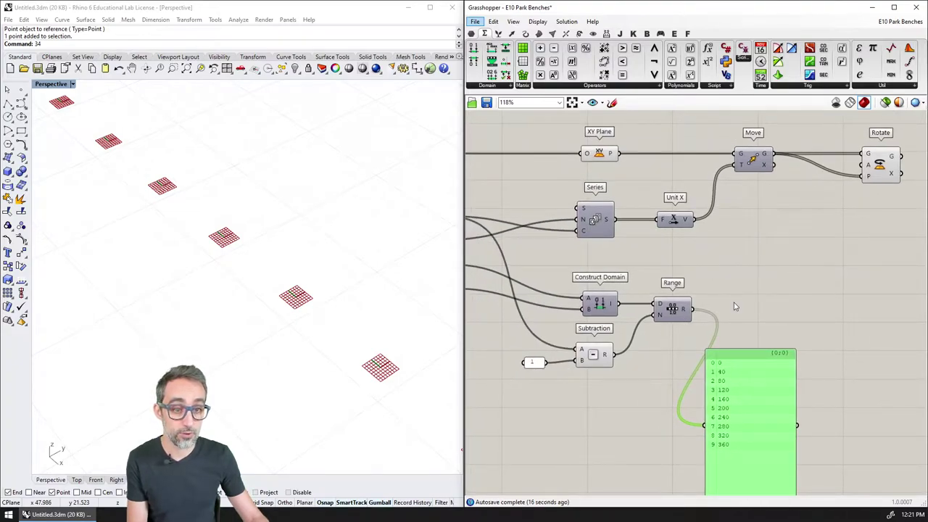
double_click(753, 297)
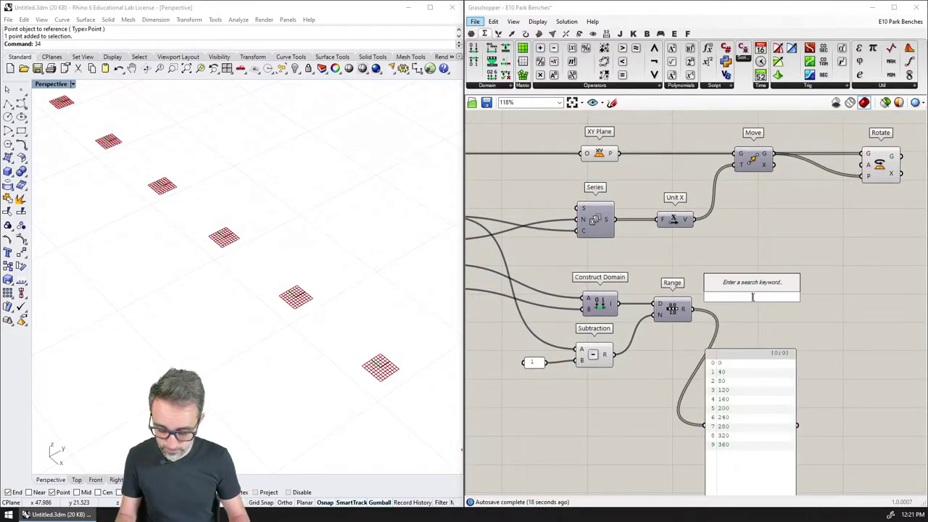
type("RADIAN")
key("Return")
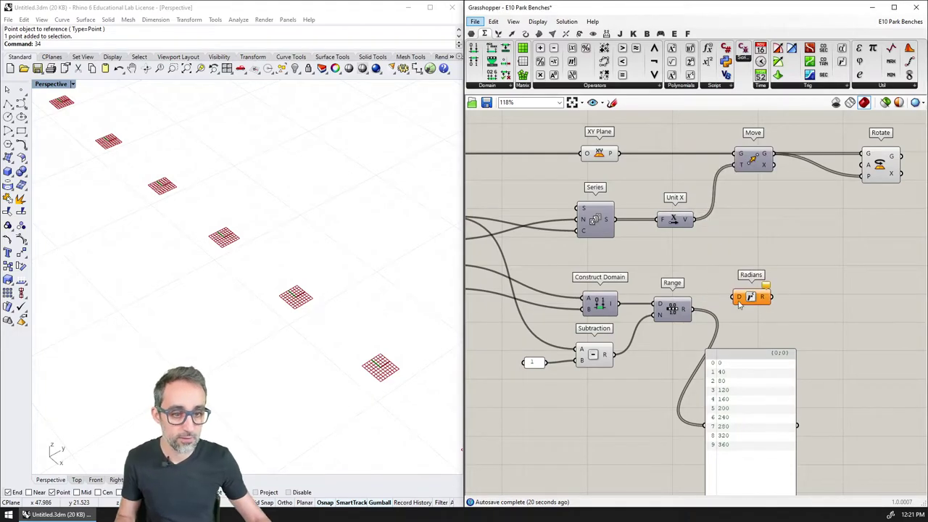
left_click_drag(692, 309, 750, 310)
right_click_drag(781, 308, 679, 313)
left_click_drag(670, 314, 762, 171)
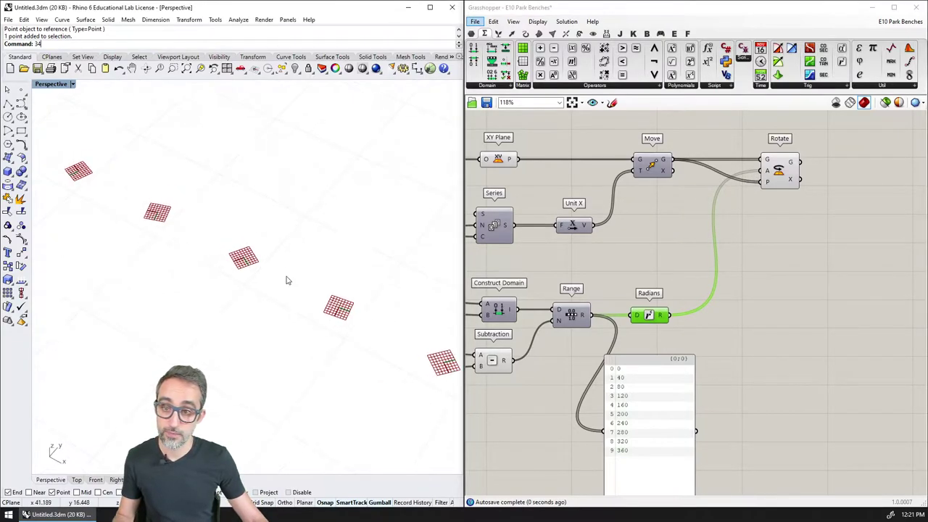
Examine the rotation of the whole row of planes in the Rhino perspective view.
scroll(288, 280, "down", 6)
right_click_drag(103, 190, 245, 234, "shift")
scroll(273, 285, "up", 5)
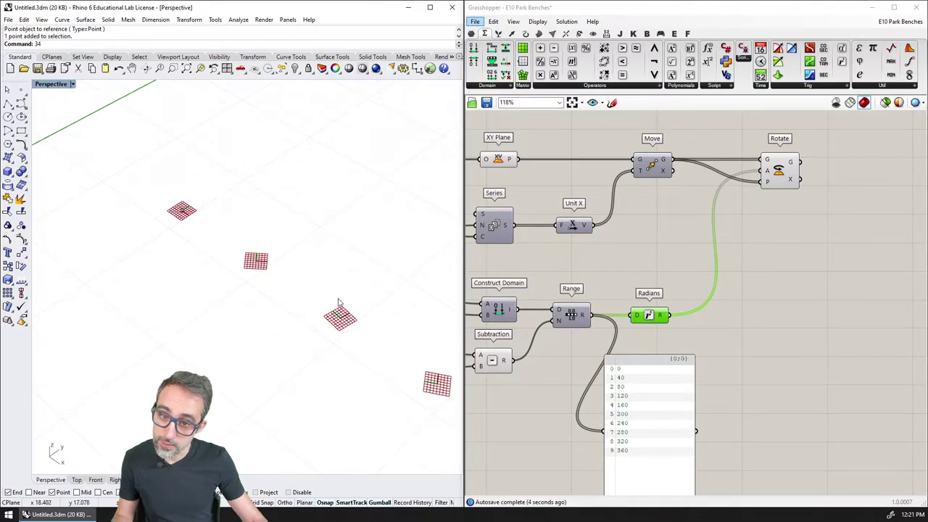
scroll(369, 326, "down", 2)
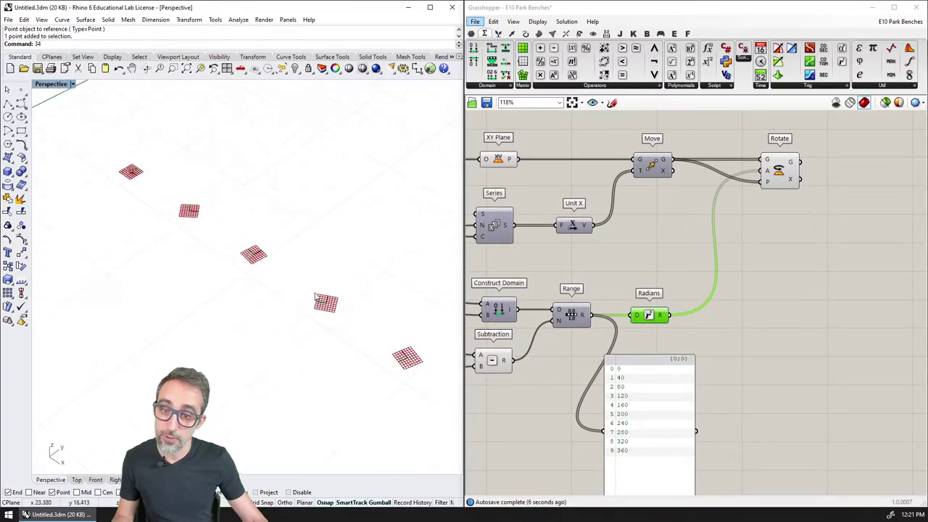
scroll(319, 315, "down", 4)
scroll(268, 261, "up", 3)
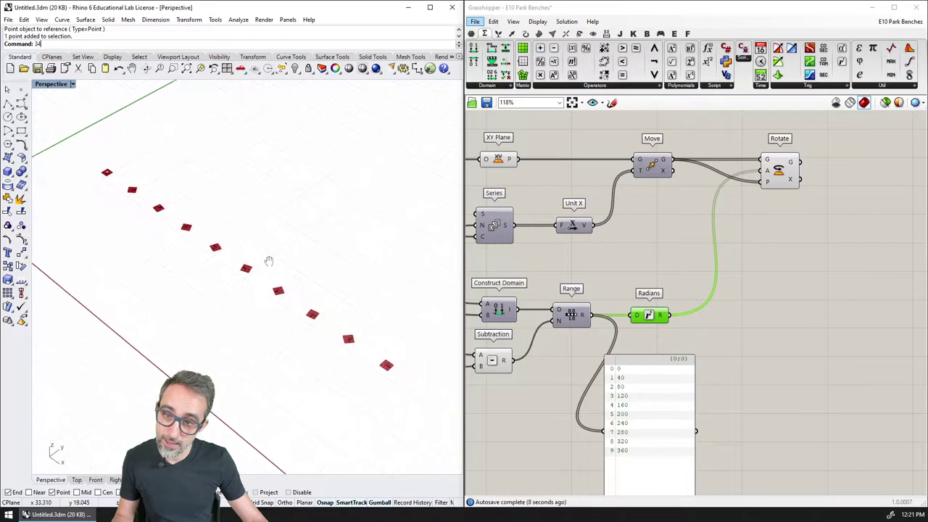
right_click_drag(269, 261, 280, 273, "shift")
scroll(258, 253, "up", 2)
Test small adjustments of the END ANGLE slider and leave it at 360.00.
right_click_drag(493, 254, 819, 273)
scroll(680, 270, "up", 3)
mouse_move(690, 343)
left_mouse_down()
mouse_move(615, 347)
mouse_move(689, 344)
left_mouse_up()
left_click_drag(688, 343, 690, 343)
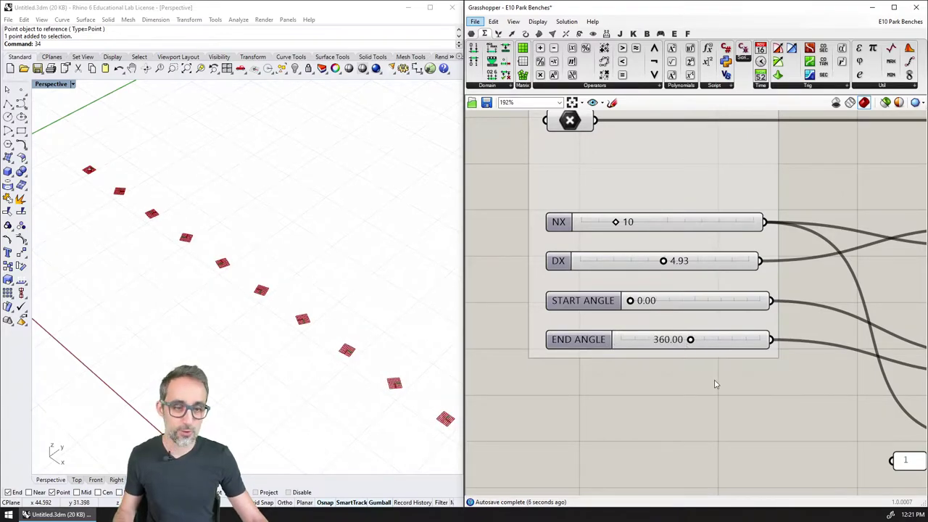
Move the Rotate component down beside Radians, clear of the Move row.
right_click_drag(784, 329, 645, 292)
scroll(650, 288, "down", 3)
right_click_drag(803, 302, 670, 316)
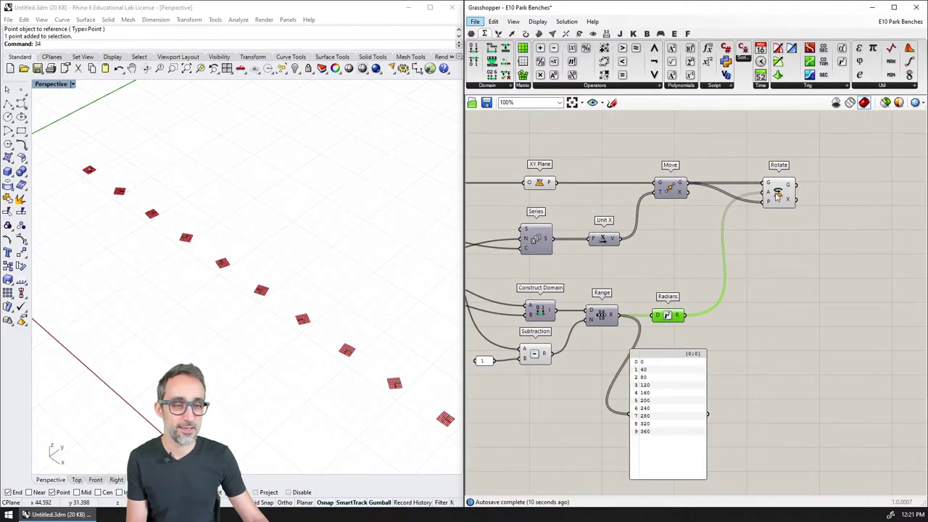
left_click(732, 268)
left_click_drag(776, 200, 773, 310)
right_click_drag(721, 266, 776, 273)
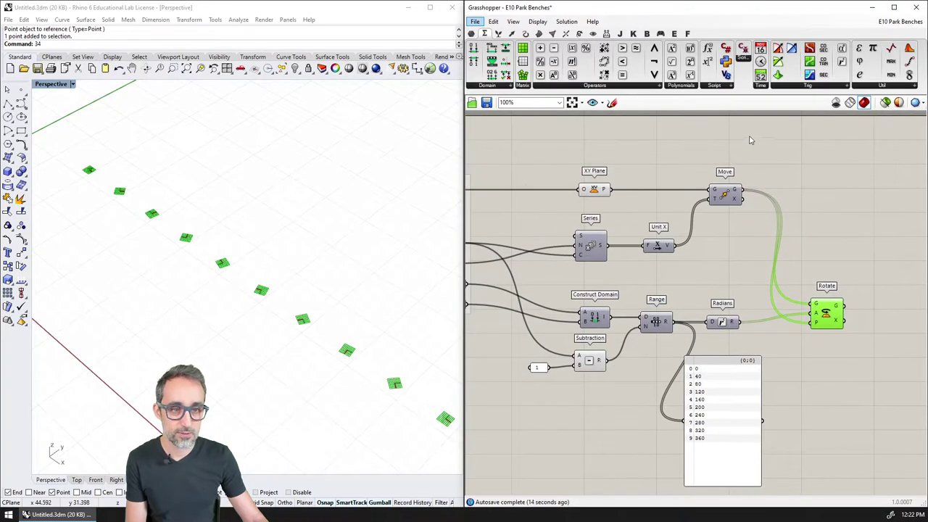
Group XY Plane, Series, Unit X and Move together, and line up Rotate with Radians.
left_click_drag(749, 138, 576, 264)
right_click_drag(682, 292, 668, 254)
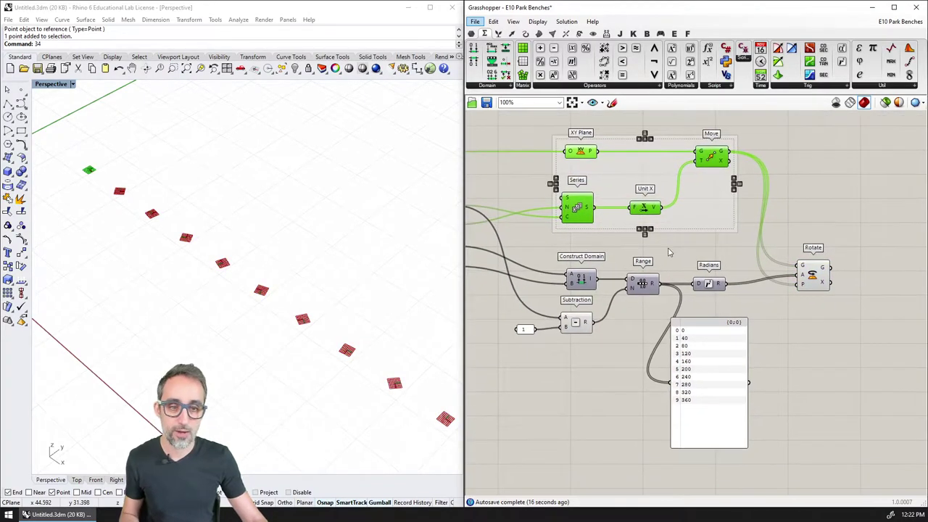
left_click(672, 252)
left_click_drag(817, 281, 819, 290)
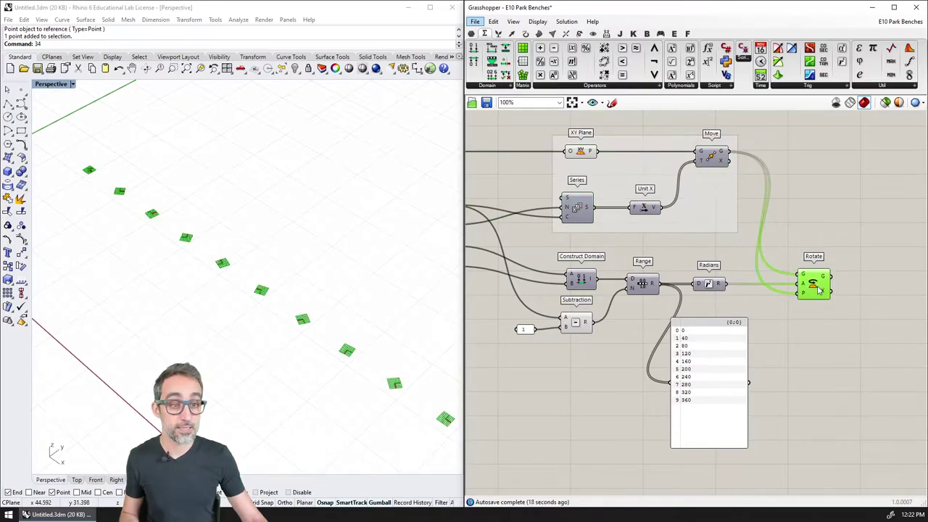
left_click(842, 263)
Delete the Range values panel and group Construct Domain, Subtraction with its 1 panel, Range, Radians and Rotate.
left_click(704, 384)
key("Delete")
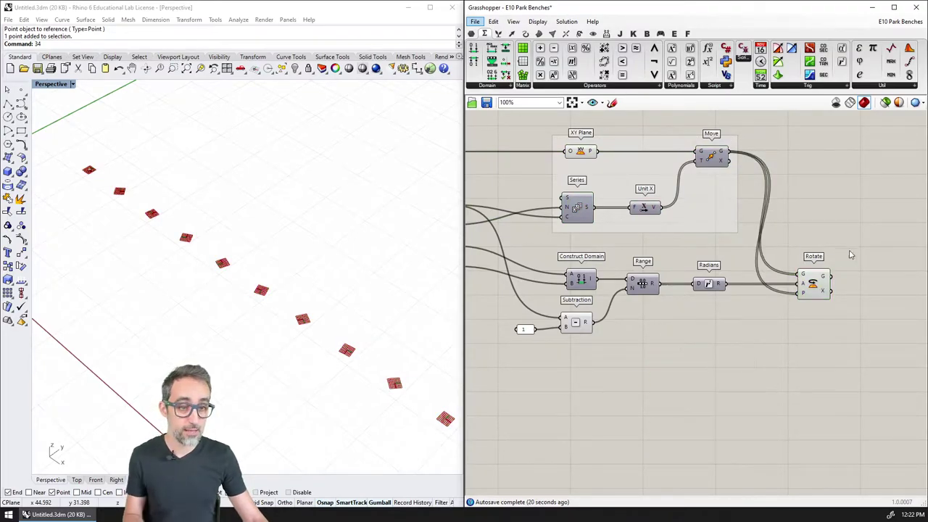
left_click_drag(854, 255, 474, 355)
key("ctrl+g")
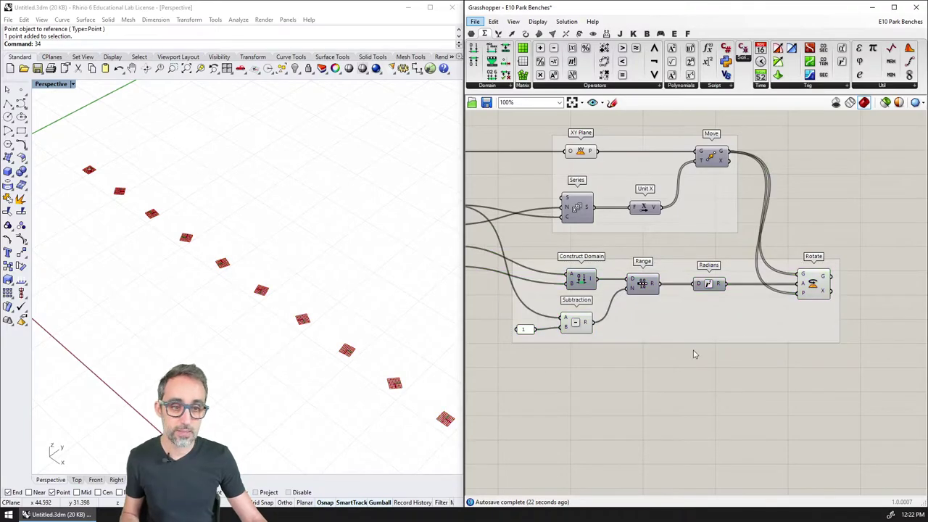
Shift the Construct Domain to Rotate group sideways so its left edge roughly lines up with the XY Plane to Move group above.
left_click_drag(702, 328, 749, 323)
right_click_drag(764, 366, 669, 355)
left_click(694, 352)
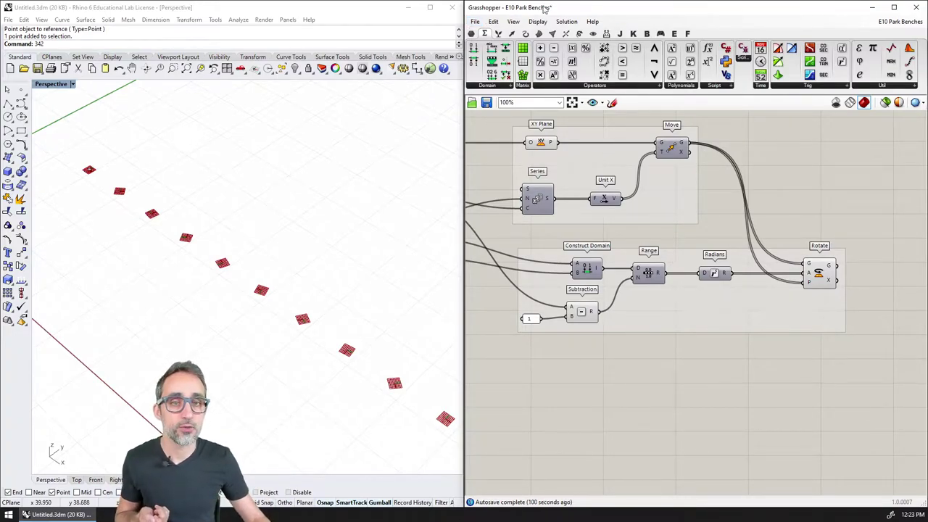
left_click(539, 34)
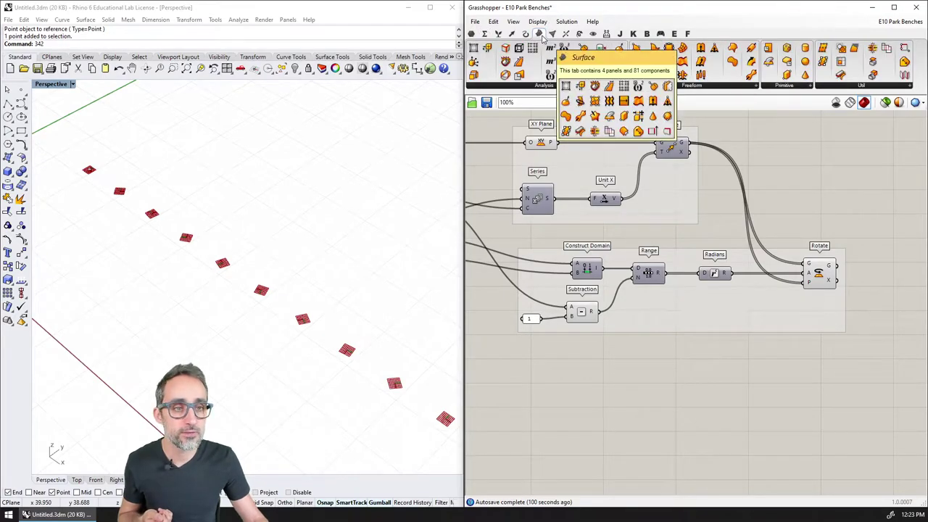
left_click(788, 86)
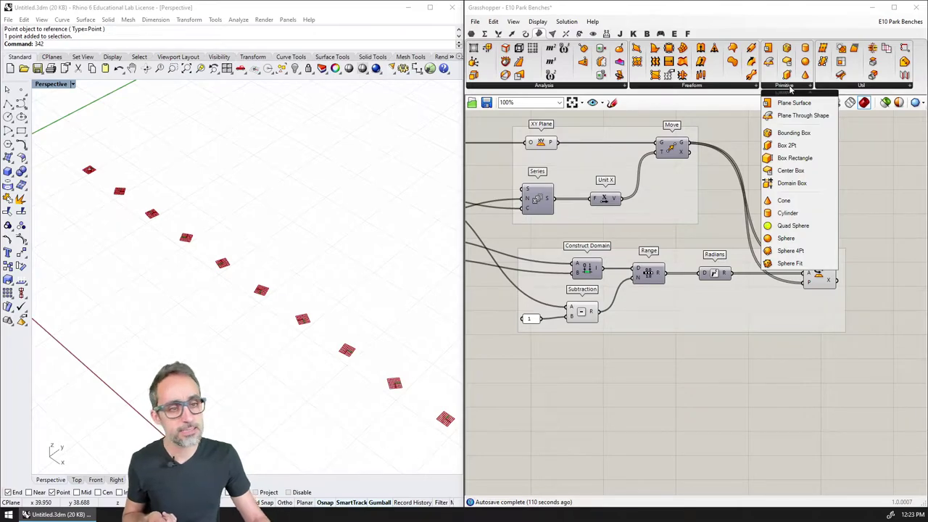
left_click(792, 173)
left_click(788, 168)
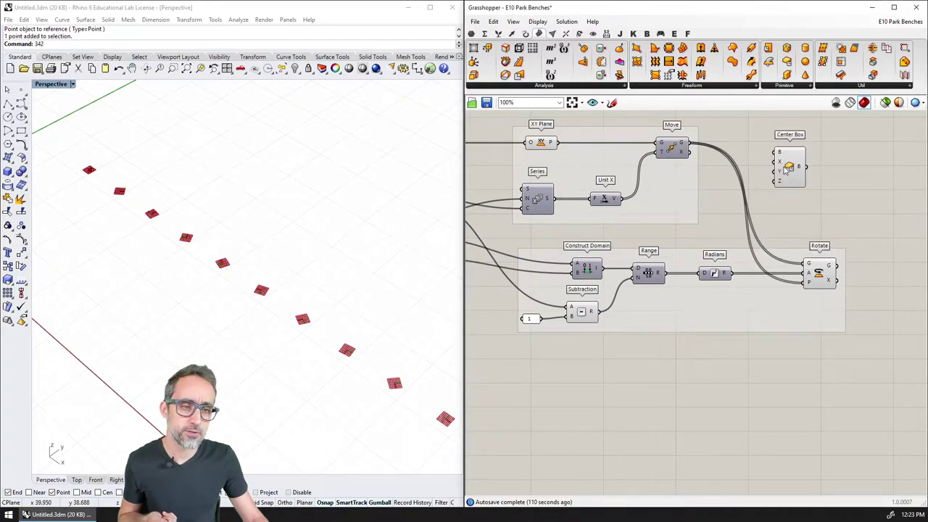
left_click(788, 169)
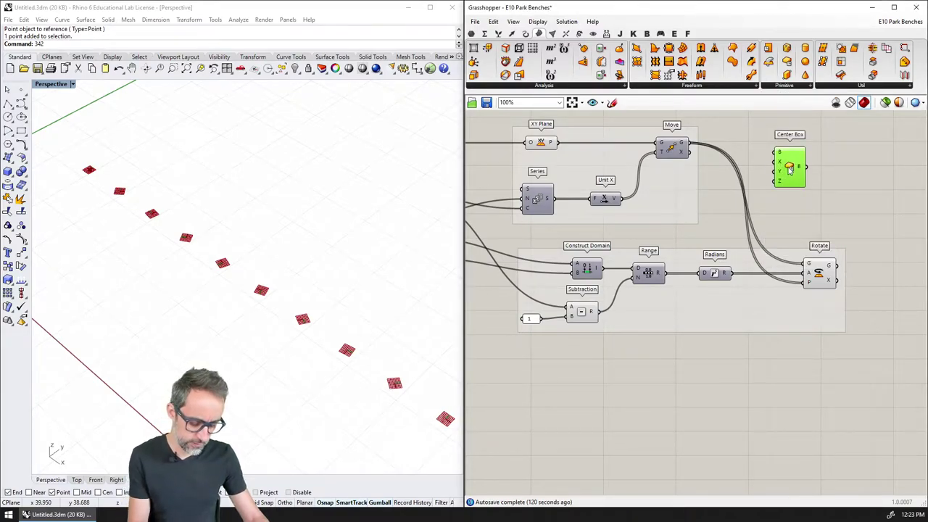
key("Delete")
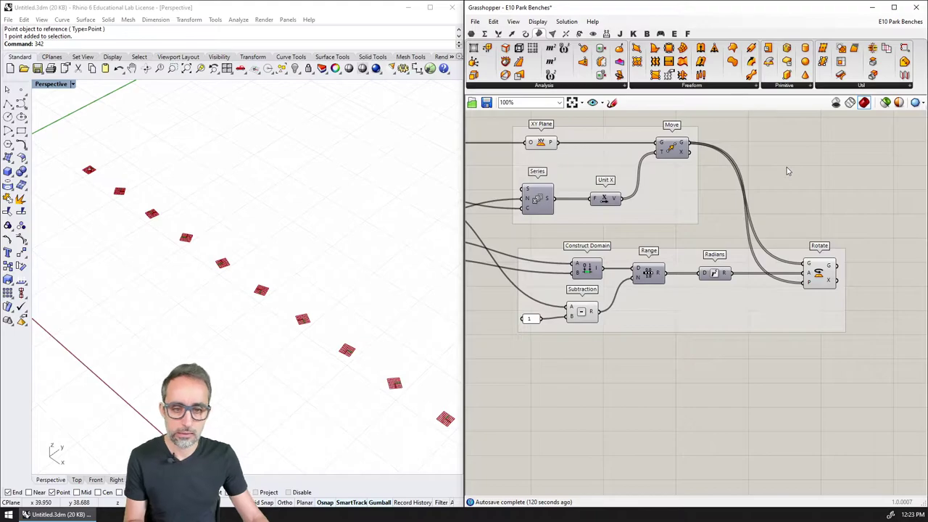
Add a Domain Box component beside Rotate and connect Rotate's geometry output to its Base (B) input.
left_click(787, 85)
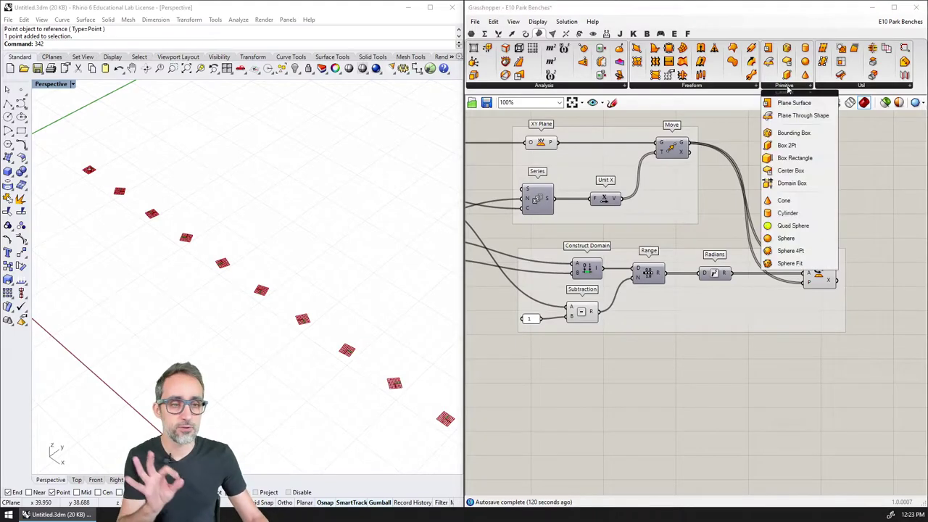
left_click(792, 184)
right_click_drag(814, 219, 626, 211)
left_click_drag(597, 178, 703, 305)
scroll(703, 304, "up", 3)
scroll(702, 304, "up", 1)
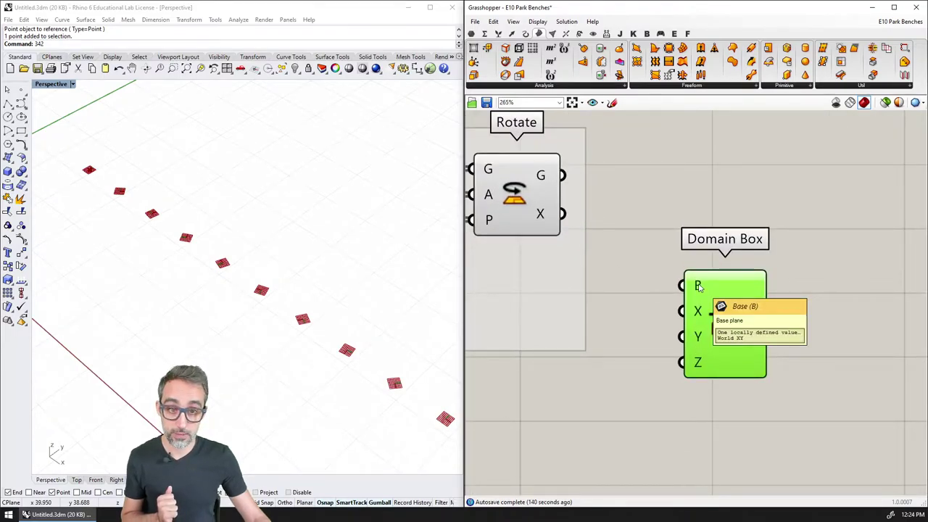
scroll(697, 286, "down", 1)
left_click_drag(619, 205, 744, 330)
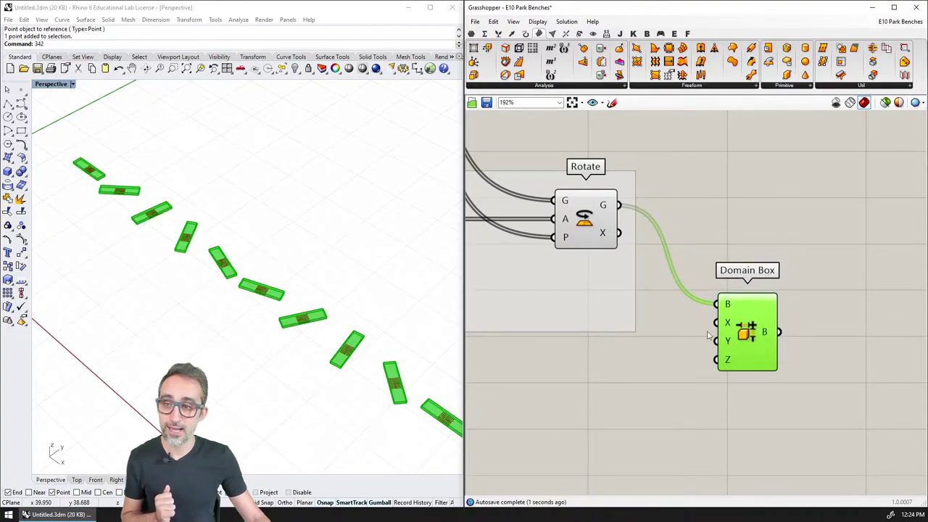
Check the Domain Box's dimension inputs and move the component back below Subtraction, clear of the rotation group.
right_click_drag(687, 362, 656, 335)
right_click_drag(393, 337, 360, 329, "shift")
scroll(340, 319, "down", 2)
scroll(645, 330, "up", 1)
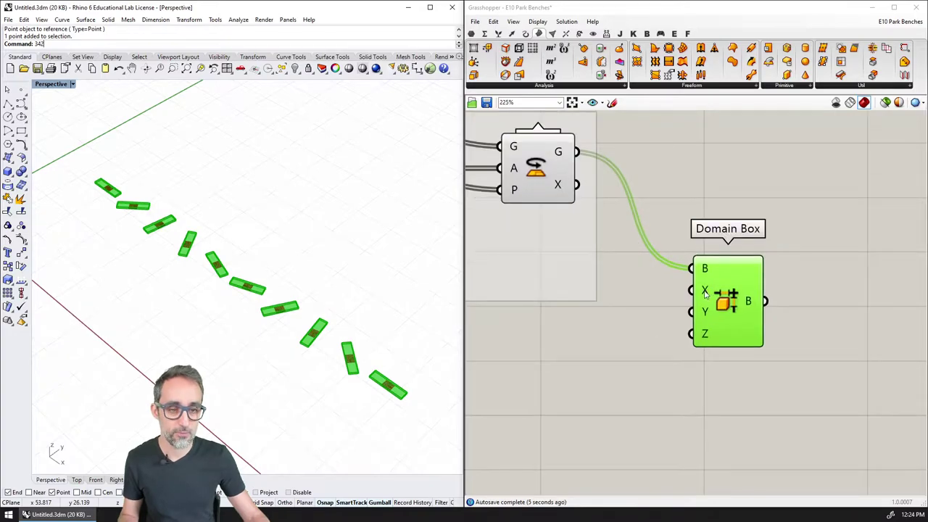
mouse_move(708, 313)
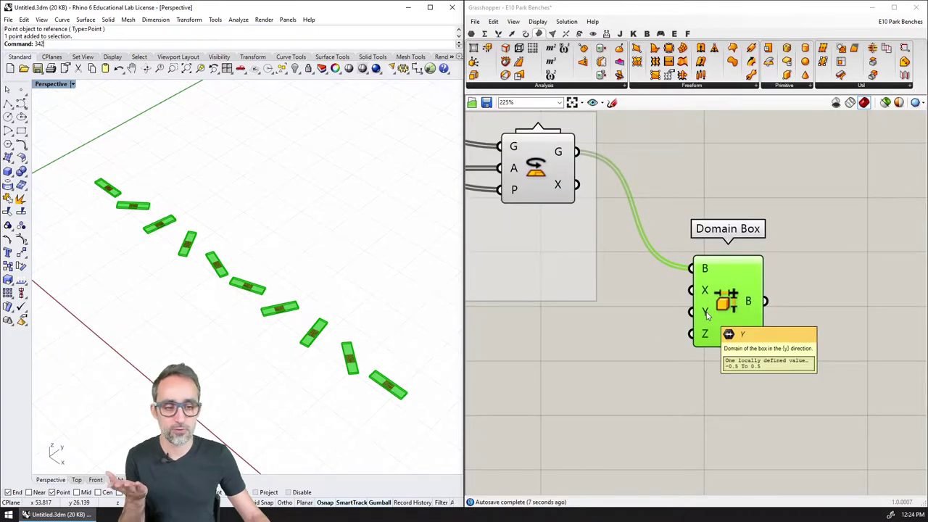
mouse_move(704, 336)
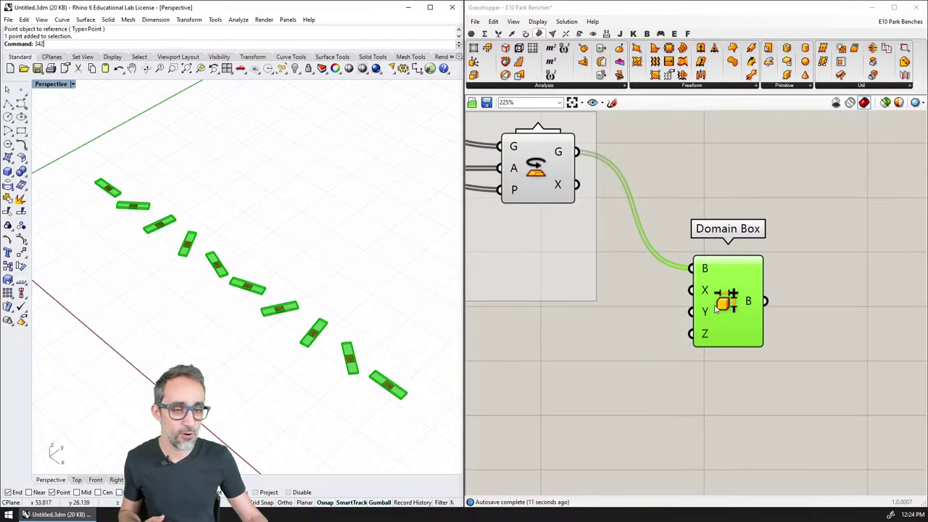
scroll(721, 297, "down", 1)
right_click_drag(721, 297, 842, 282)
left_click_drag(842, 283, 560, 355)
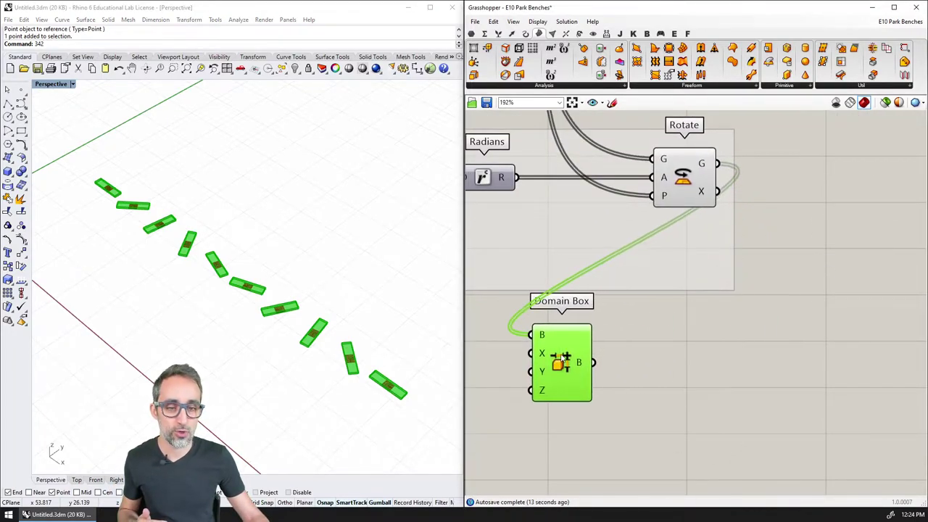
scroll(562, 358, "down", 4)
right_click_drag(561, 358, 756, 305)
left_click_drag(756, 304, 582, 309)
right_click_drag(545, 317, 712, 345)
Copy the DX slider to the empty canvas below the slider group and rename the copy X.
scroll(699, 313, "up", 1)
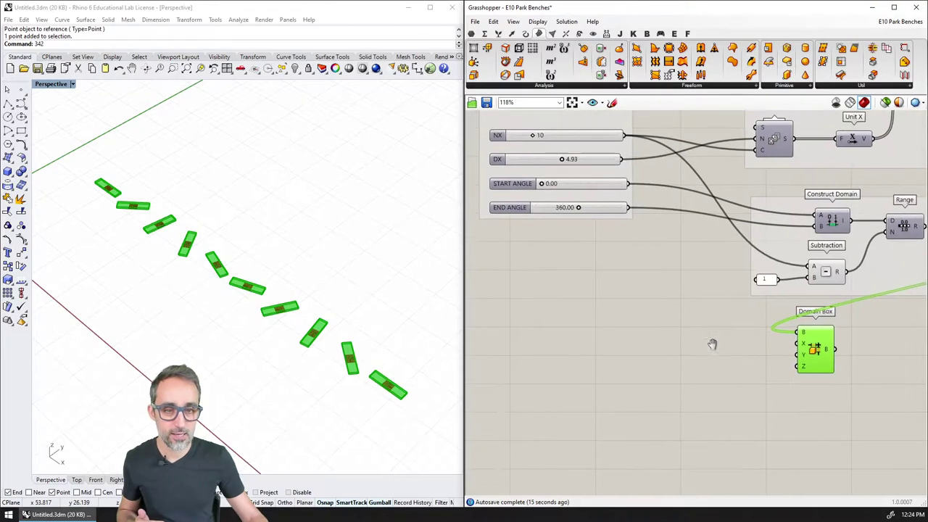
scroll(603, 327, "up", 1)
left_click(568, 168)
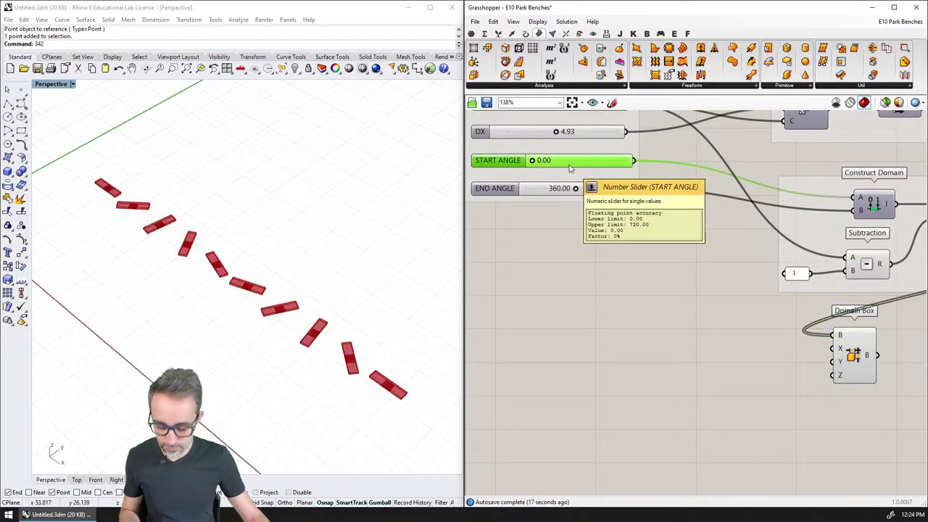
right_click_drag(557, 253, 557, 283)
left_click(579, 163)
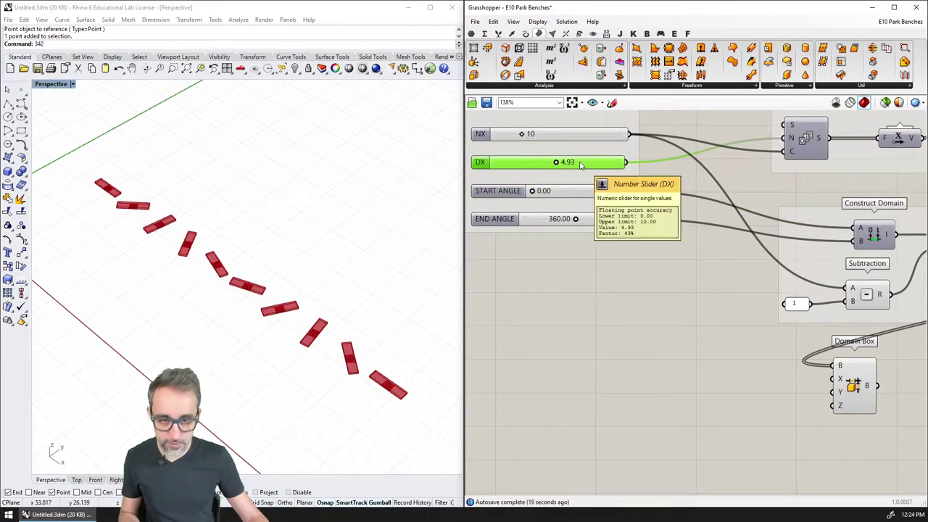
left_click_drag(580, 165, 592, 365, "alt")
right_click_drag(559, 356, 595, 332)
right_click(557, 338)
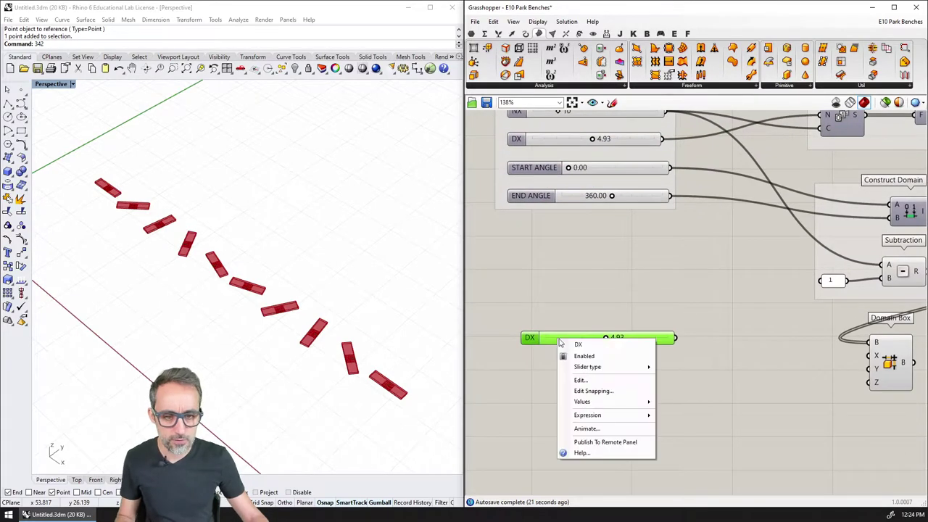
type("X")
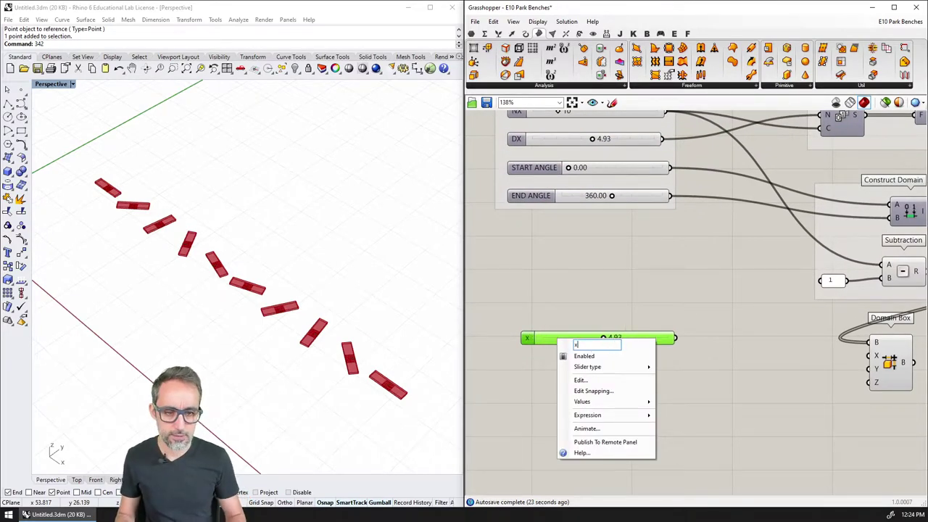
key("BackSpace")
type("X")
key("Return")
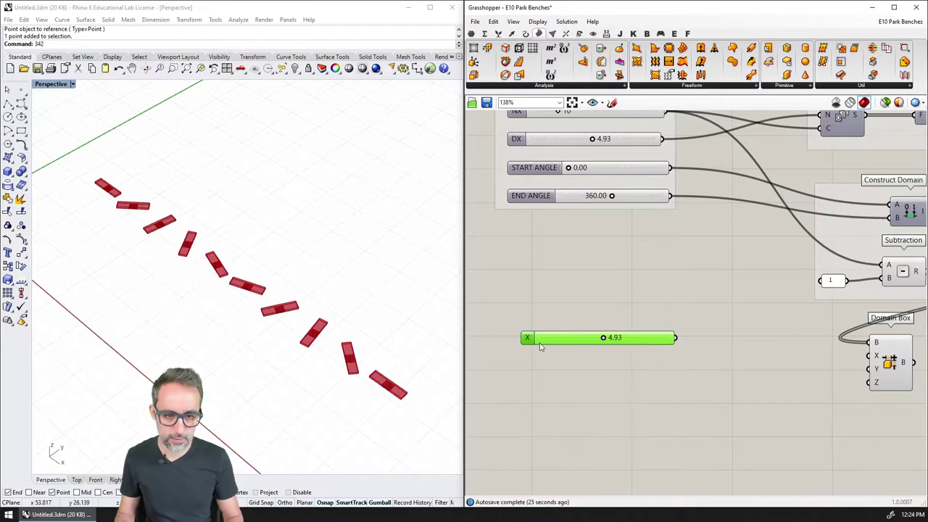
Make two copies of the X slider, stacked beneath it, and rename them Y and Z.
right_click_drag(597, 312, 598, 241)
left_click_drag(637, 266, 631, 317)
left_click_drag(638, 278, 634, 294)
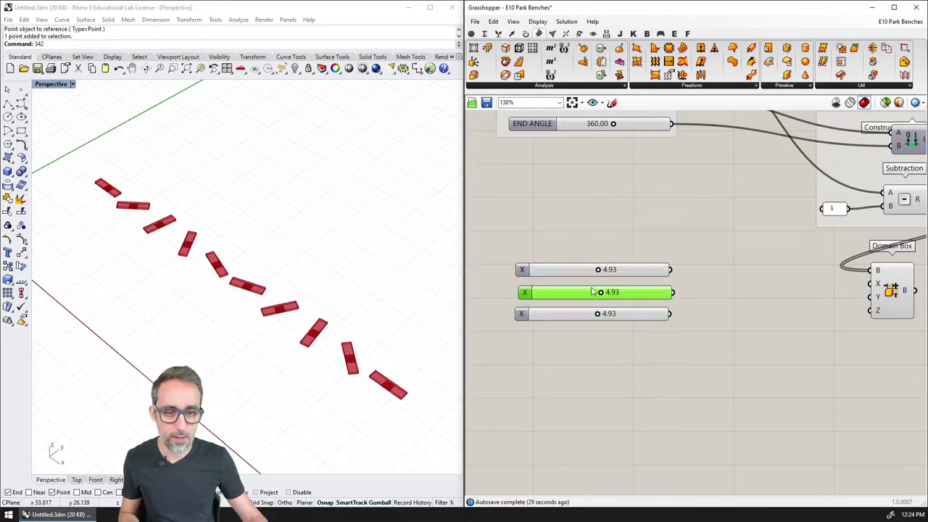
right_click(526, 295)
left_click_drag(545, 303, 523, 299)
type("Y")
key("Return")
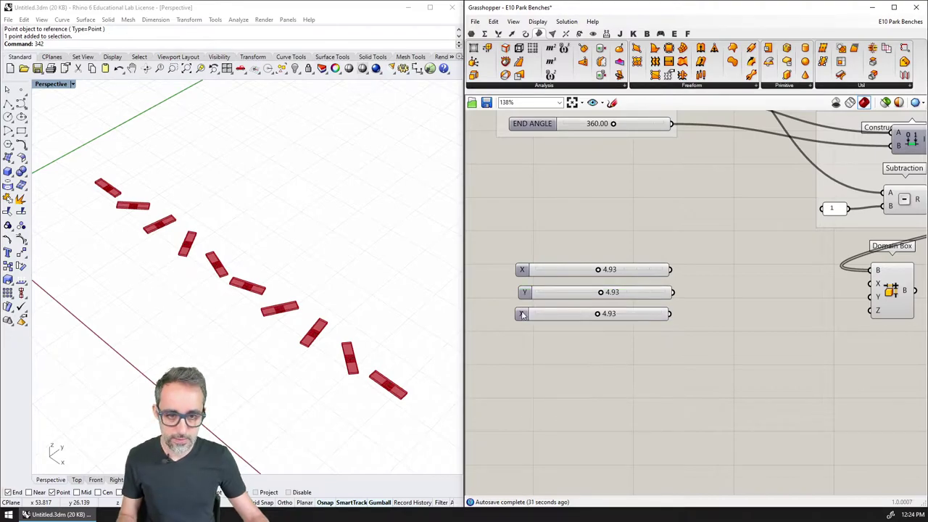
right_click(522, 314)
type("Z")
key("Return")
Line up the X, Y and Z sliders in an evenly spaced, left-aligned stack.
left_click_drag(660, 221, 606, 336)
left_click(585, 256)
left_click(590, 250)
right_click_drag(674, 260, 641, 253)
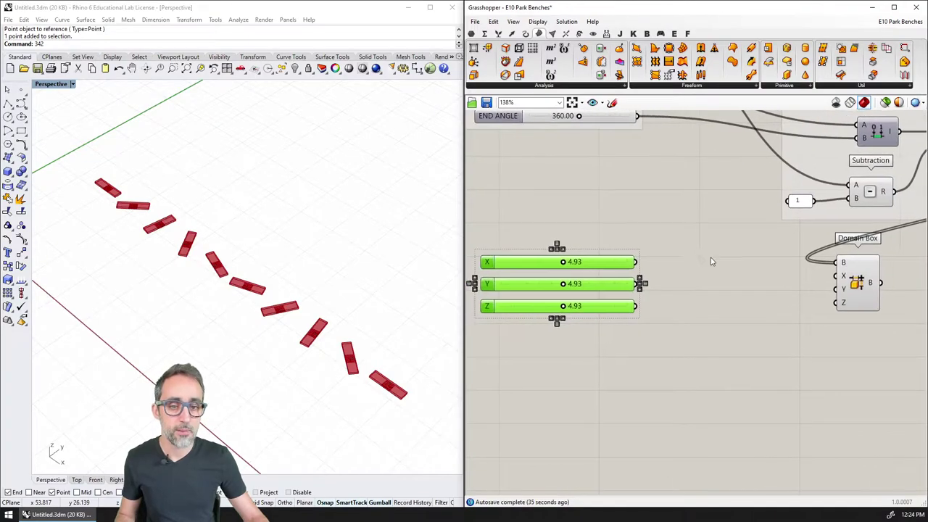
Connect the X, Y and Z sliders to the matching X, Y and Z inputs of Domain Box.
scroll(710, 261, "down", 1)
scroll(685, 260, "up", 1)
left_click(673, 269)
left_click_drag(632, 261, 840, 275)
left_click_drag(636, 284, 841, 288)
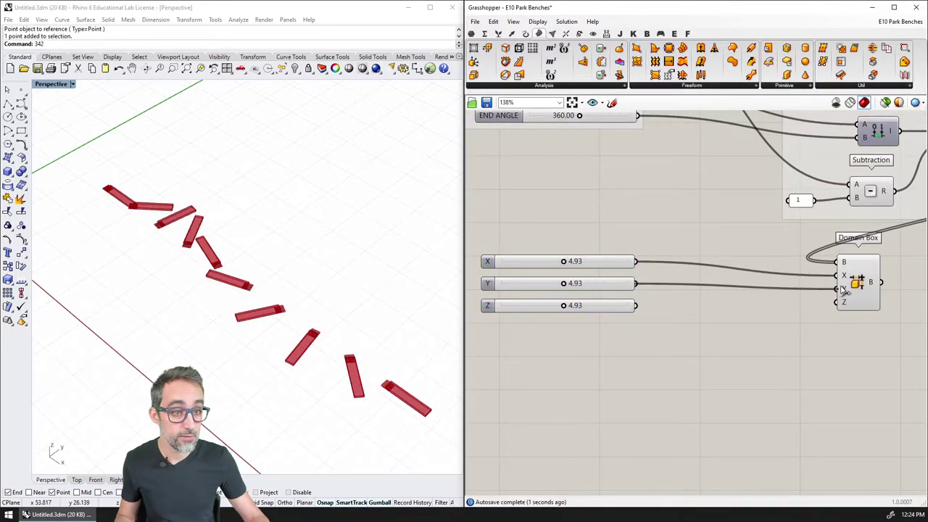
left_click_drag(636, 305, 839, 302)
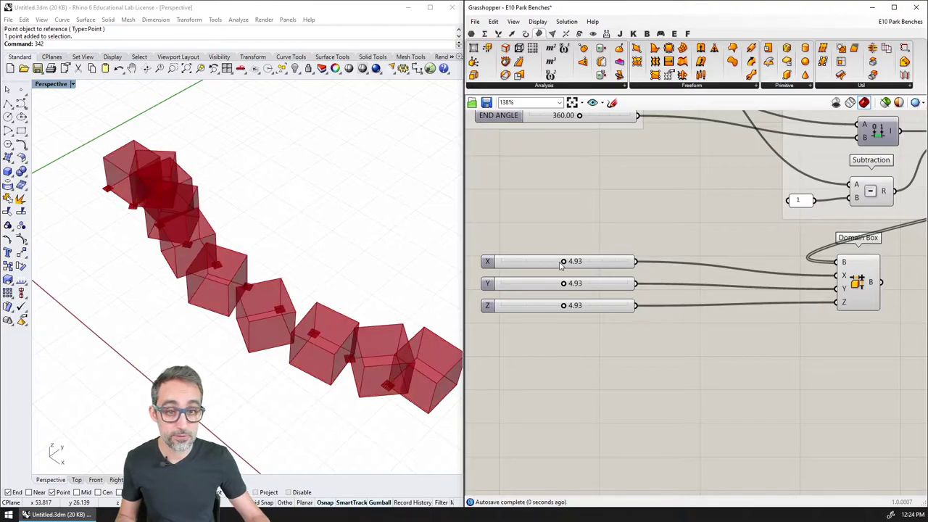
Reshape the boxes into long bench blocks by setting the sliders to X 6.50, Y 0.80 and Z 1.26.
left_click_drag(563, 262, 511, 283)
left_click_drag(563, 305, 517, 306)
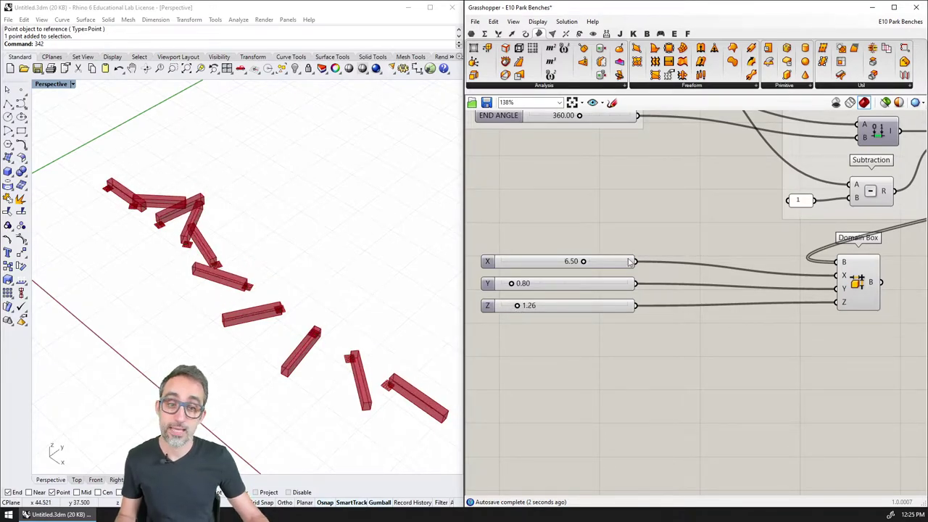
Examine the domain that Domain Box's X input receives and how the boxes sit on their base planes in the Rhino viewport.
scroll(758, 290, "up", 4)
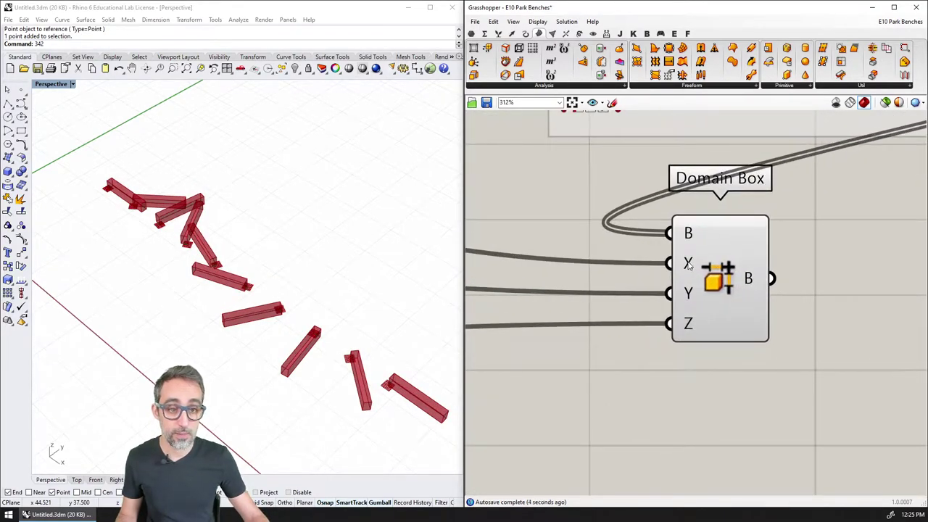
mouse_move(688, 265)
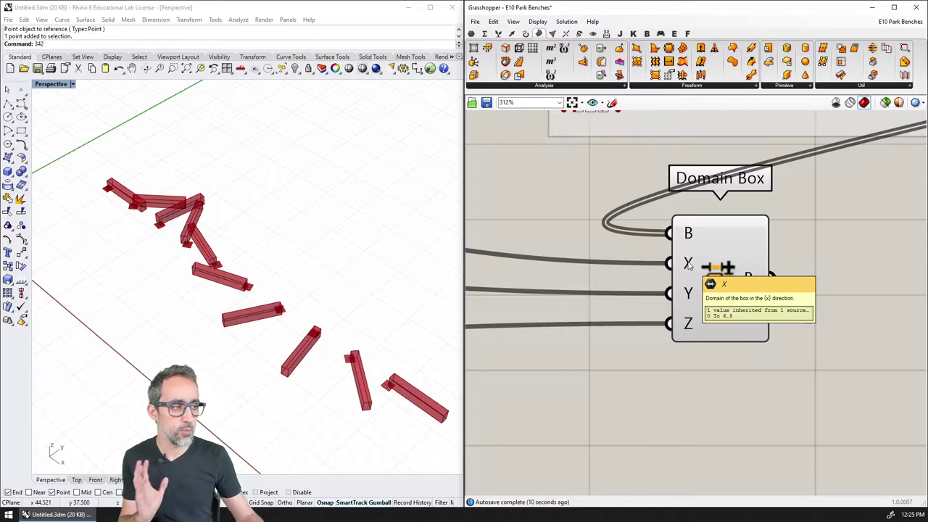
scroll(606, 268, "down", 5)
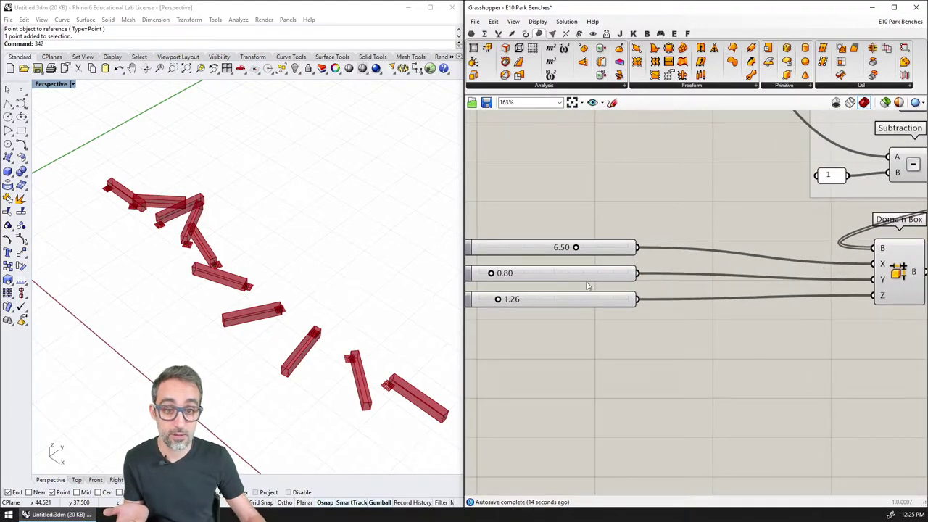
scroll(799, 290, "up", 4)
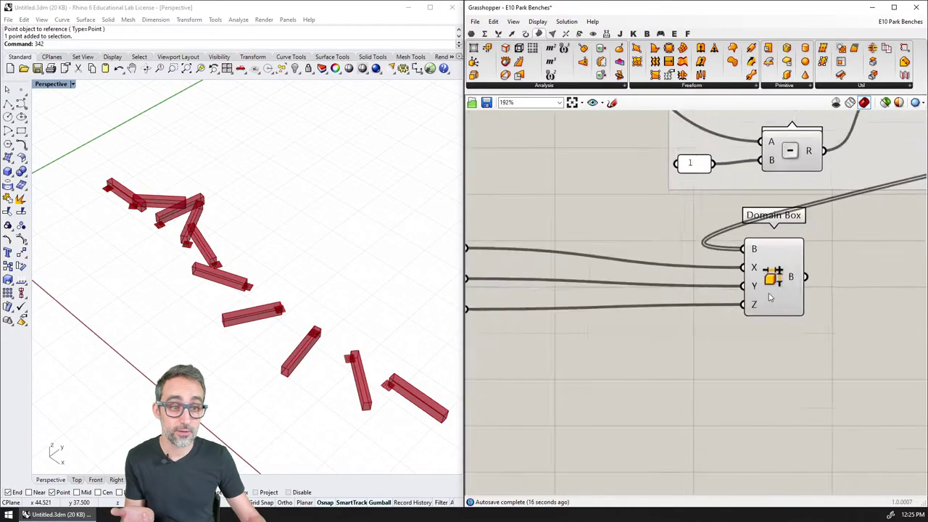
mouse_move(748, 259)
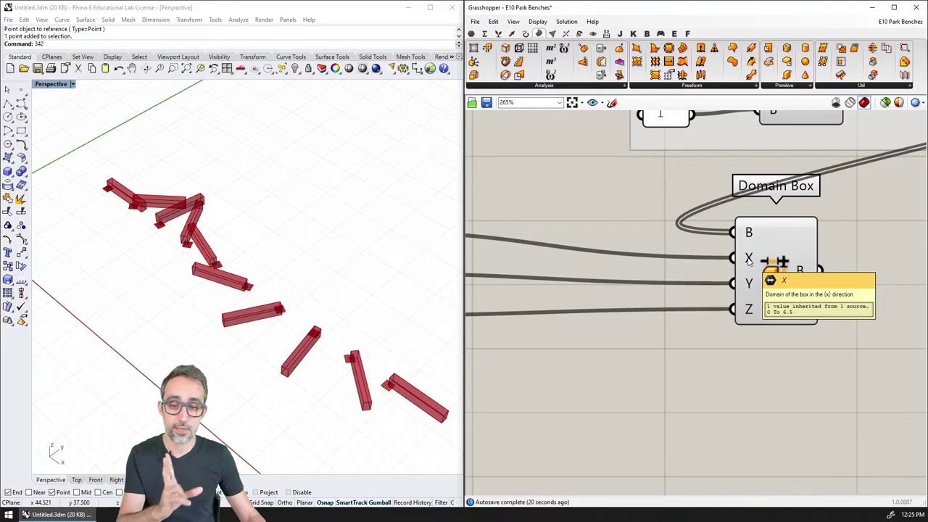
scroll(286, 265, "up", 4)
scroll(287, 290, "down", 2)
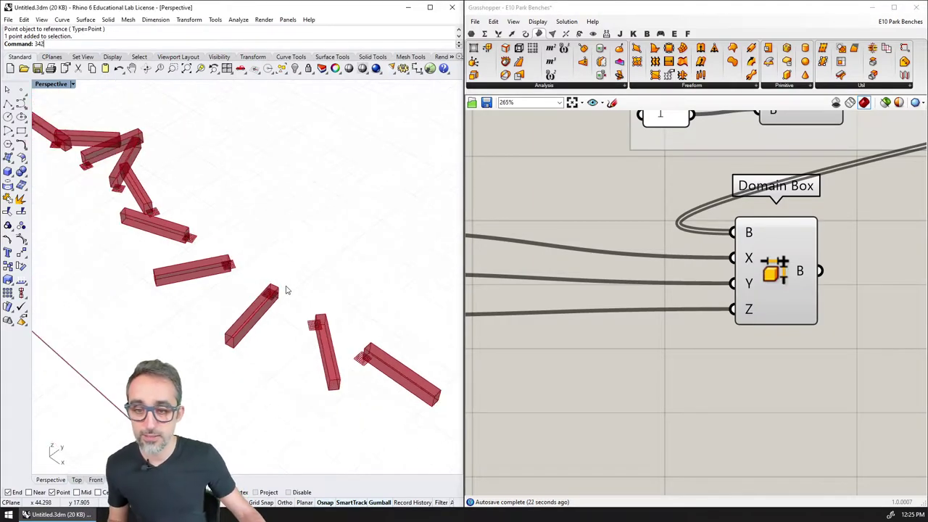
right_click_drag(266, 292, 211, 307)
scroll(199, 299, "up", 8)
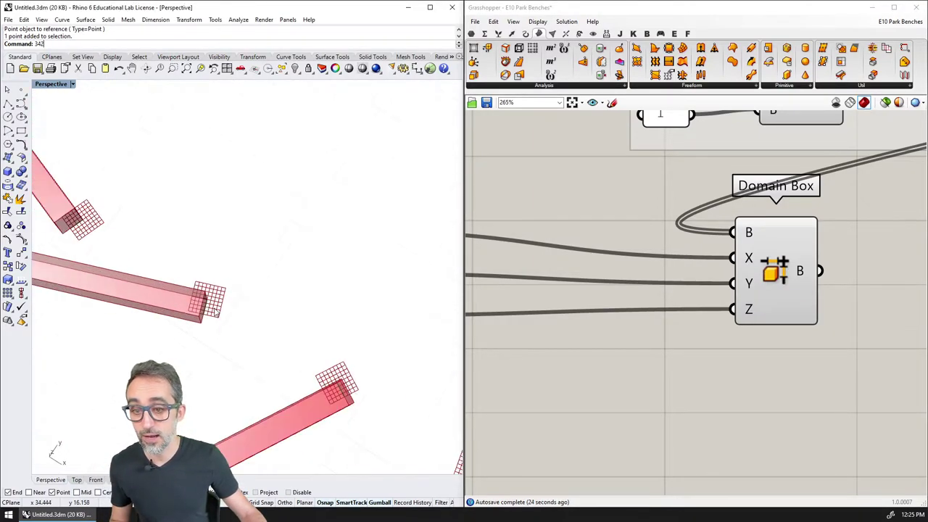
scroll(213, 309, "up", 3)
scroll(209, 303, "down", 6)
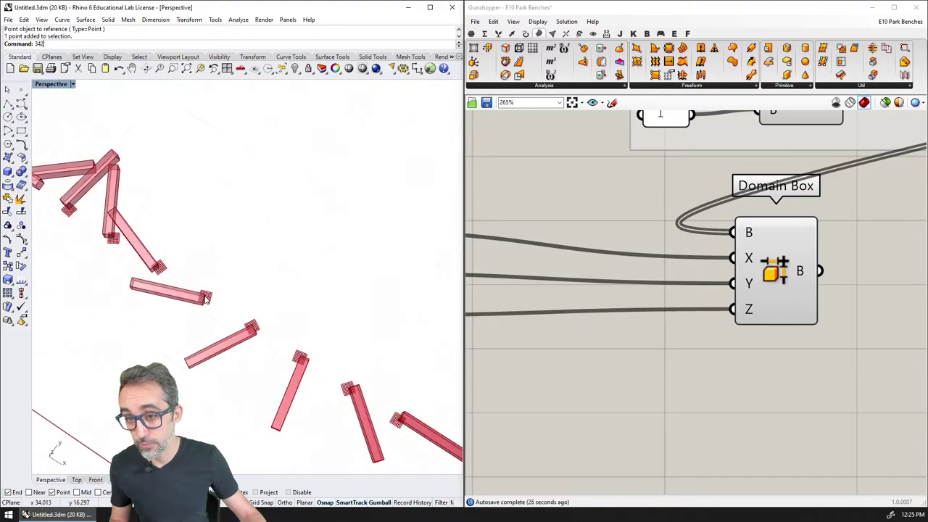
right_click_drag(237, 309, 275, 250)
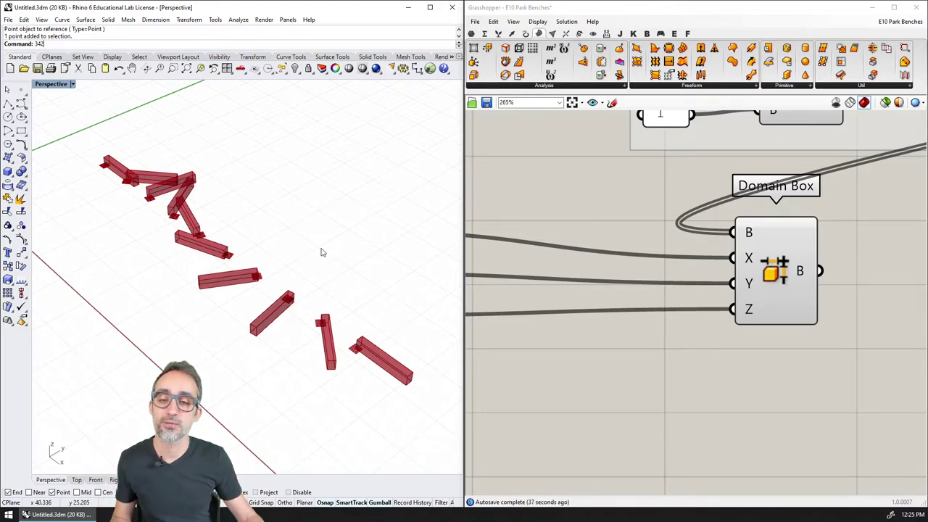
right_click_drag(293, 327, 295, 256)
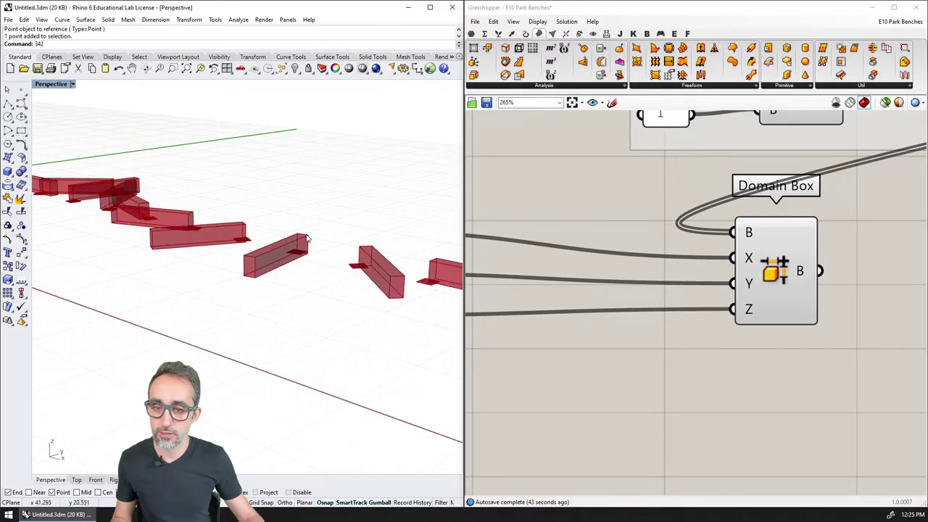
right_click_drag(307, 238, 281, 288)
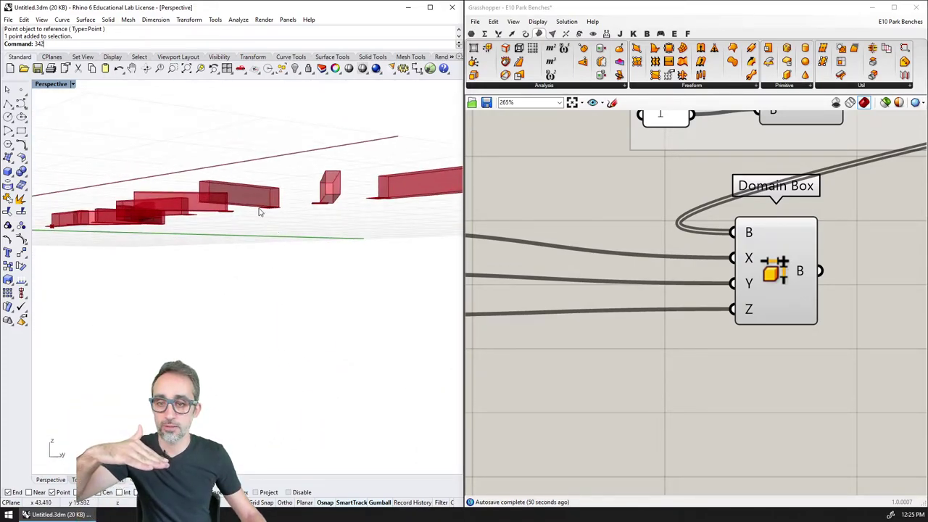
right_click_drag(268, 211, 268, 269)
scroll(754, 274, "down", 3)
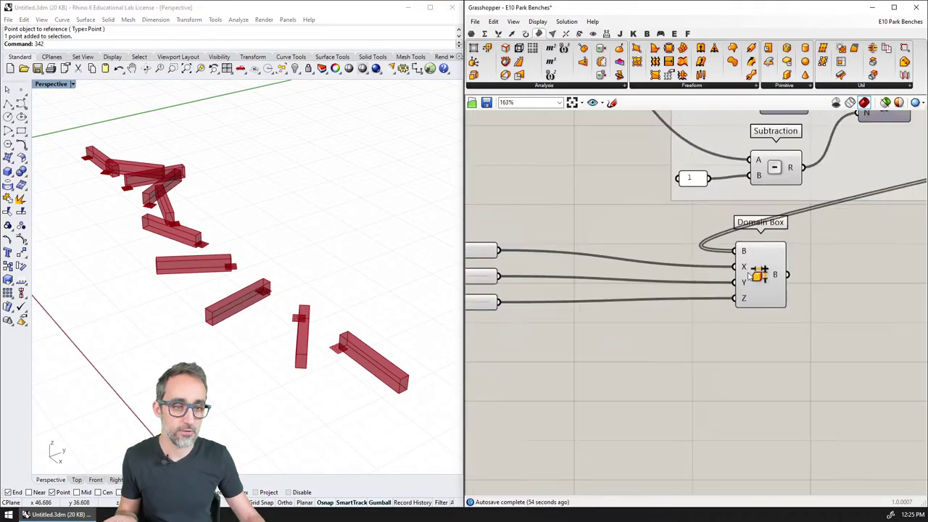
scroll(749, 275, "down", 2)
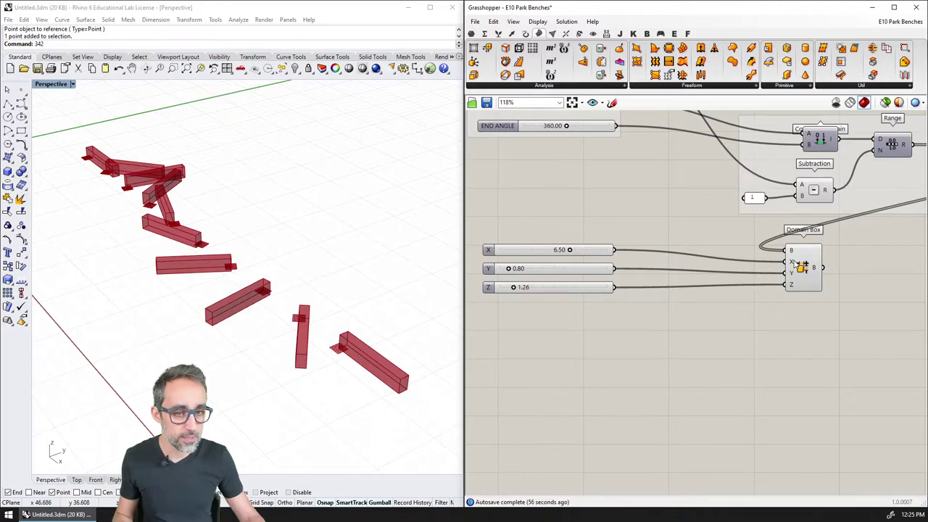
scroll(636, 258, "up", 1)
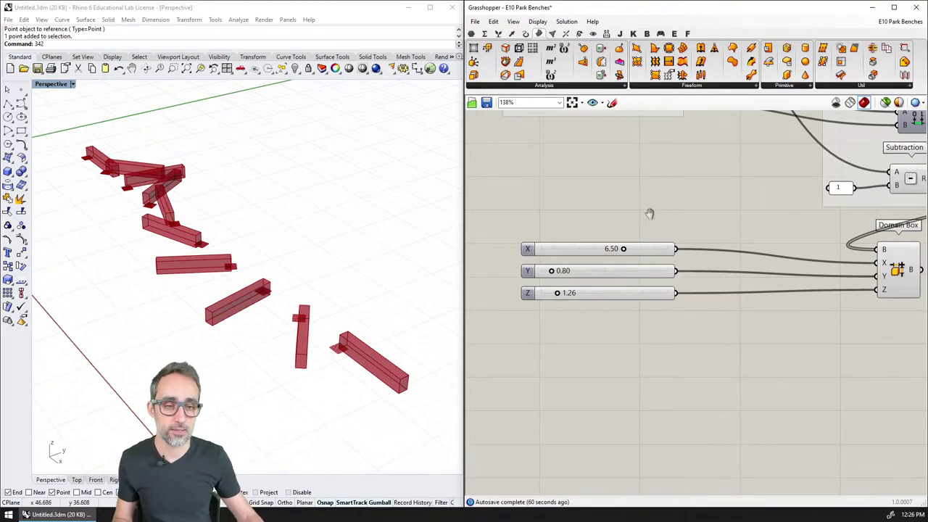
Add an Expression component above the sliders, reduce it to a single input and name that input d.
right_click_drag(689, 215, 641, 225)
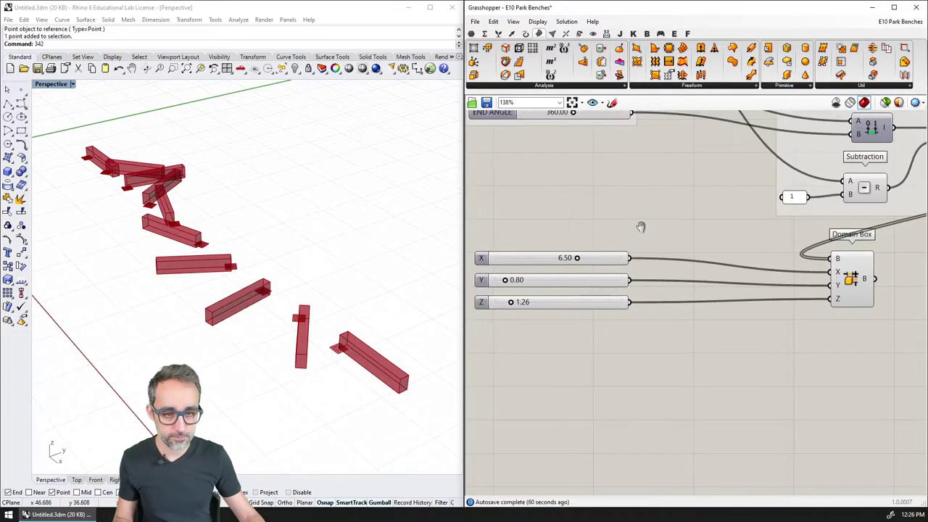
double_click(682, 232)
type("expre")
key("Return")
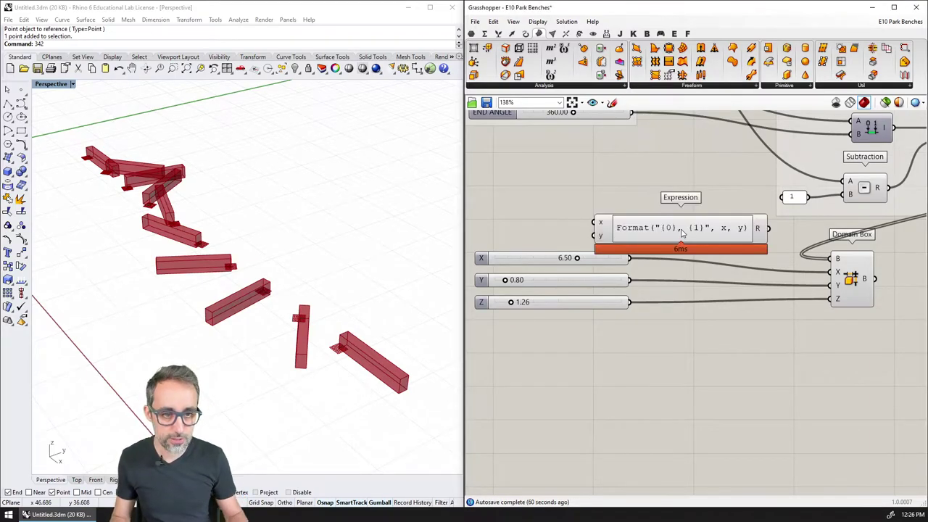
scroll(681, 231, "up", 4)
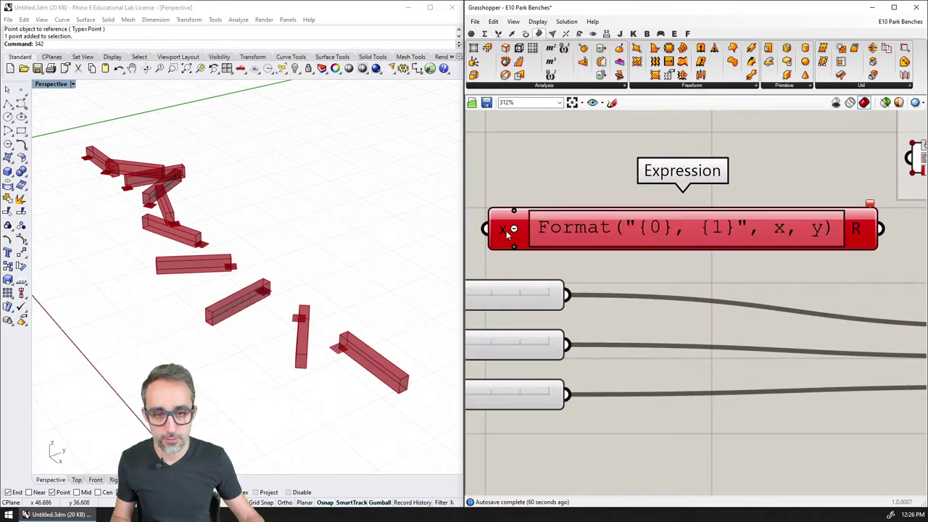
right_click(506, 231)
type("D")
key("Return")
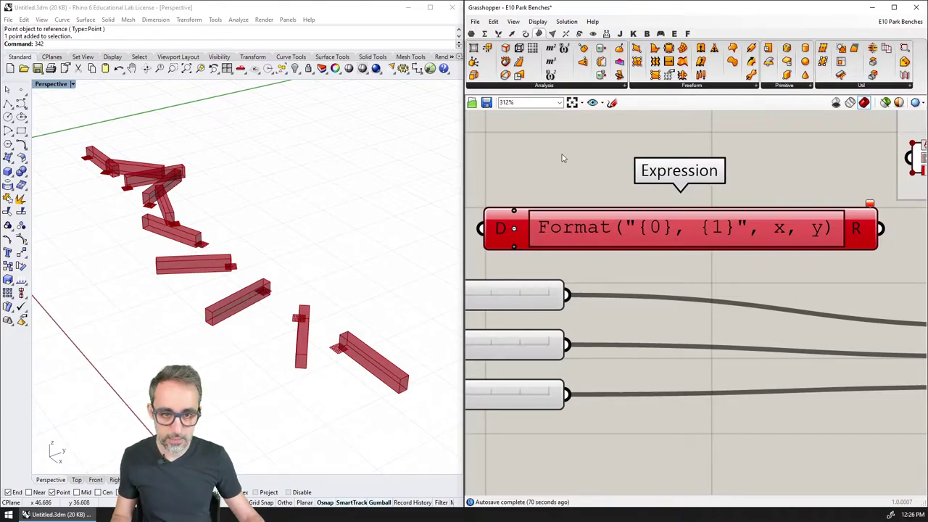
right_click(505, 230)
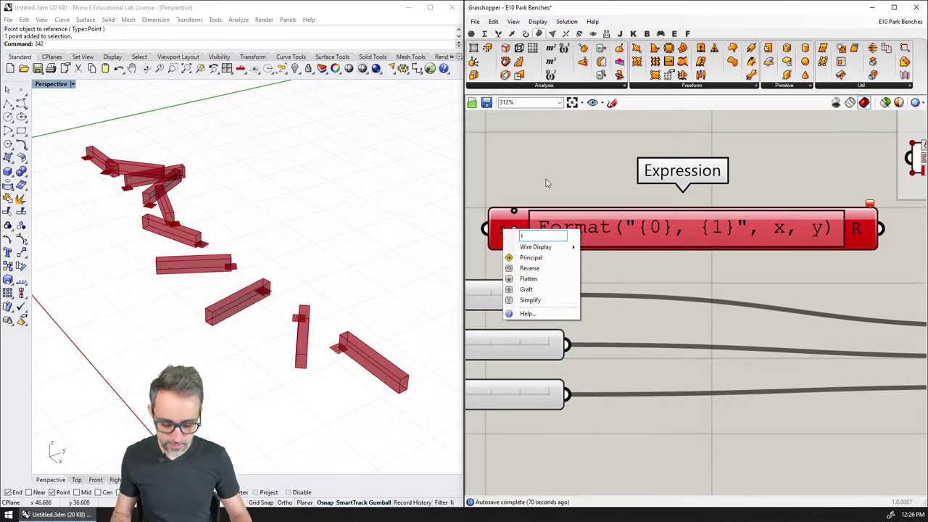
type("d")
key("Return")
Replace the Expression's default formula with - 0.5 * d.
double_click(623, 219)
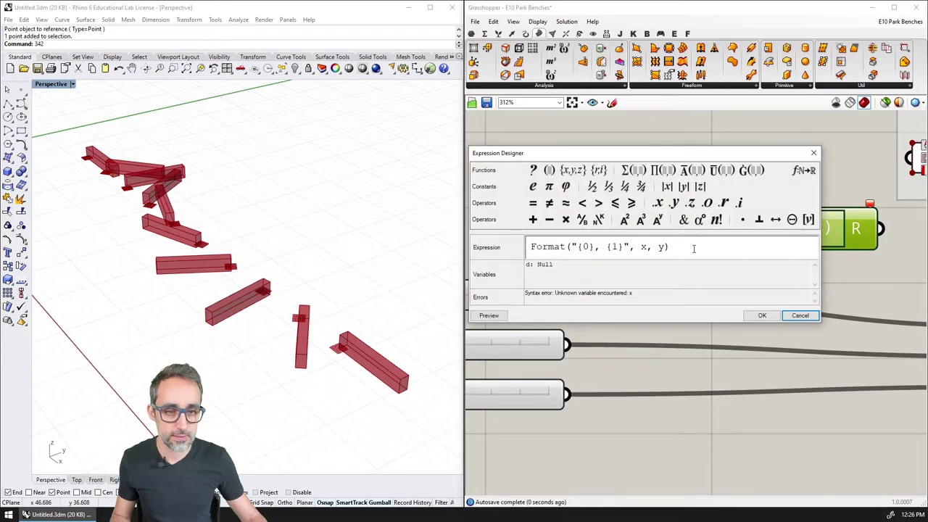
key("ctrl+a")
key("BackSpace")
type("- 0.5")
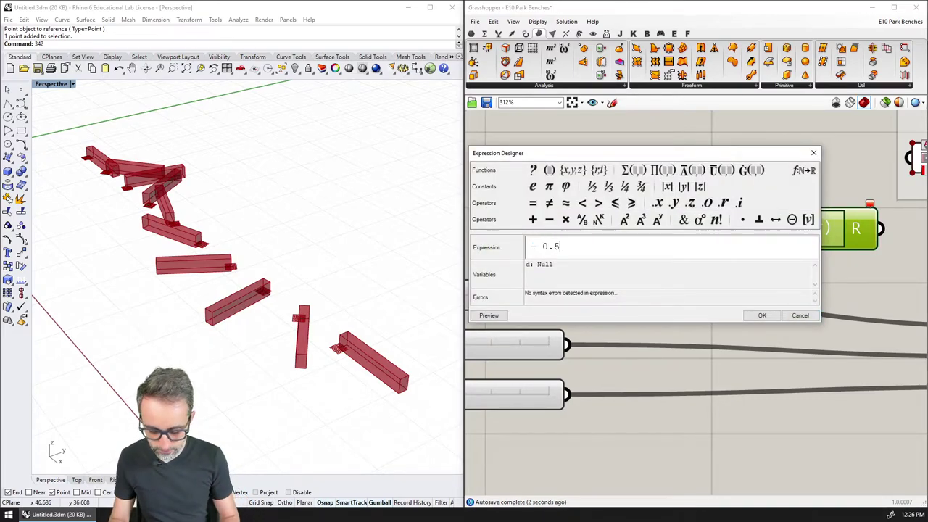
type(" * d")
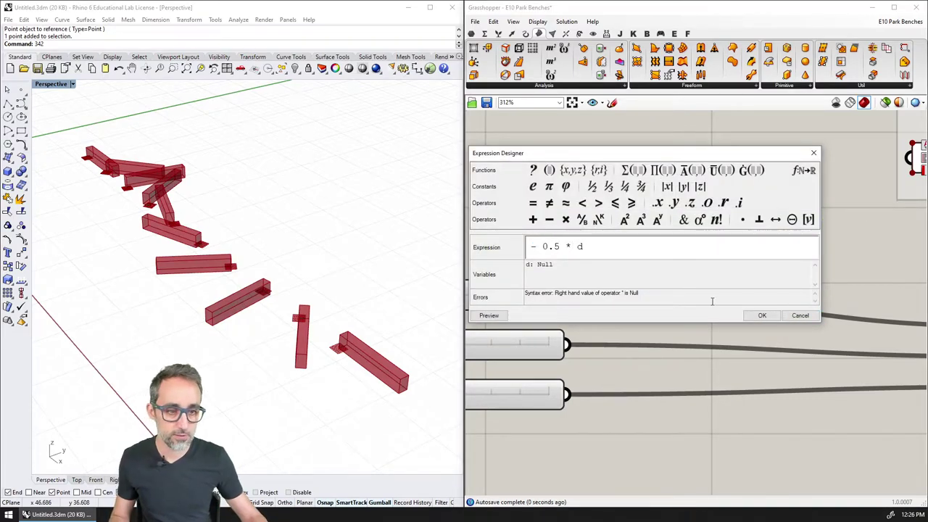
left_click(761, 315)
Move the Expression component below the sliders and place a duplicate directly beneath it.
scroll(673, 254, "down", 3)
left_click_drag(662, 225, 744, 412)
right_click_drag(731, 413, 780, 303)
key("ctrl+v")
left_click_drag(774, 307, 763, 343)
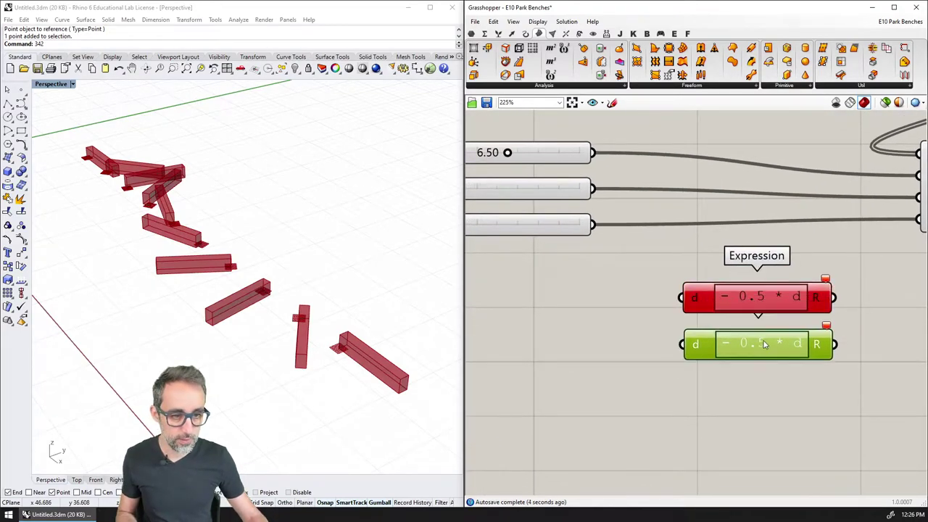
Change the duplicate Expression's formula to 0.5 * d.
right_click(759, 342)
left_click(760, 347)
double_click(761, 348)
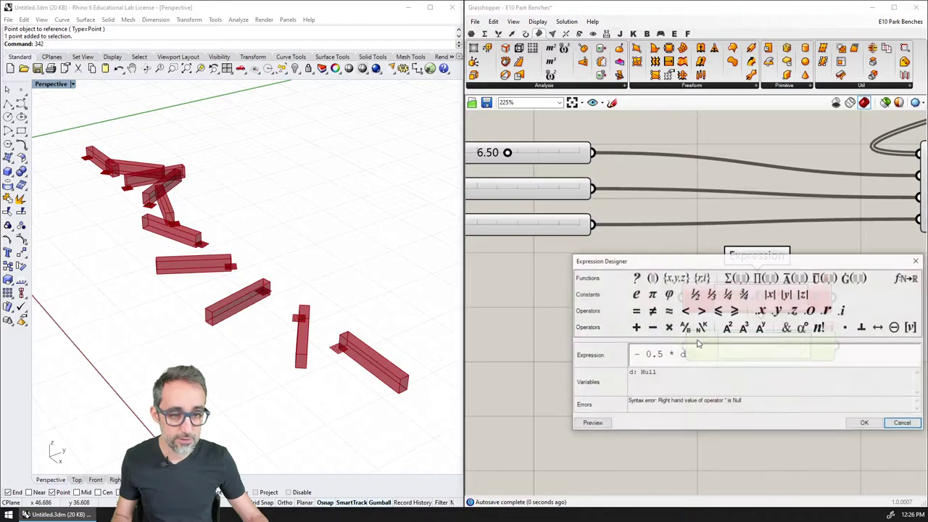
left_click_drag(646, 355, 619, 354)
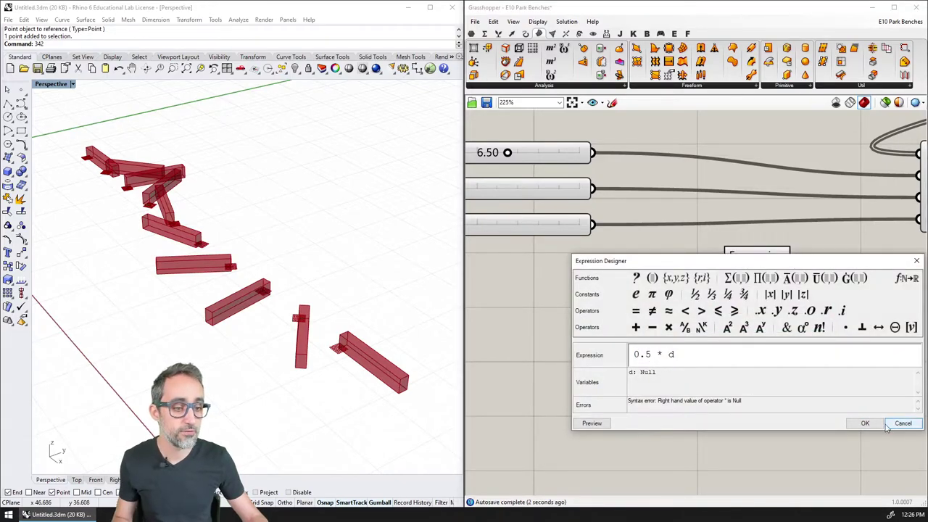
left_click(862, 422)
Connect the X slider to the d inputs of both Expression components.
scroll(614, 155, "down", 3)
right_click_drag(614, 155, 663, 161)
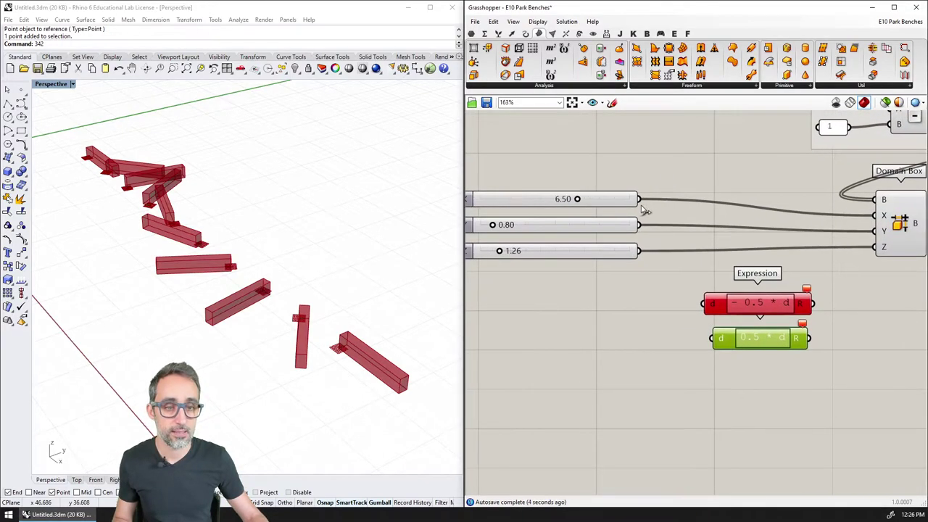
left_click_drag(638, 199, 713, 338)
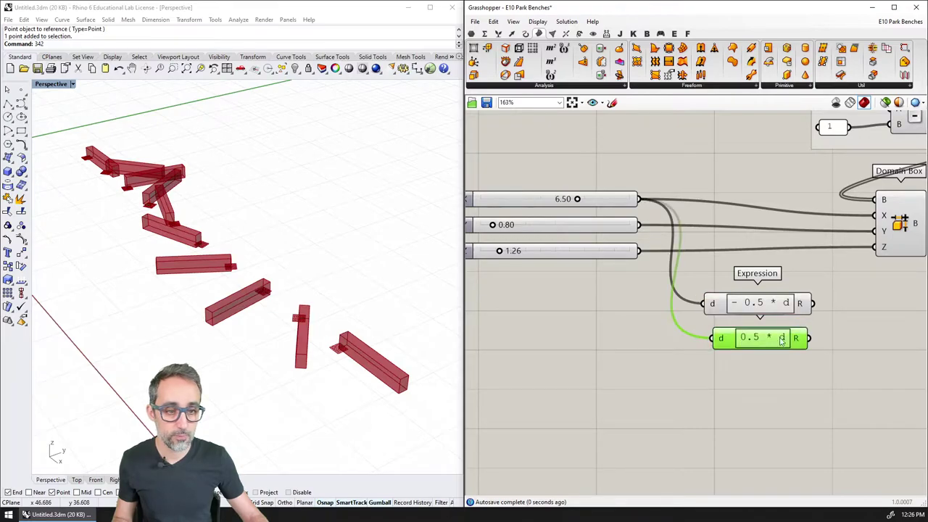
Add a Construct Domain component and connect the - 0.5 * d result to A and the 0.5 * d result to B.
right_click_drag(713, 338, 600, 324)
left_click(485, 34)
left_click(488, 85)
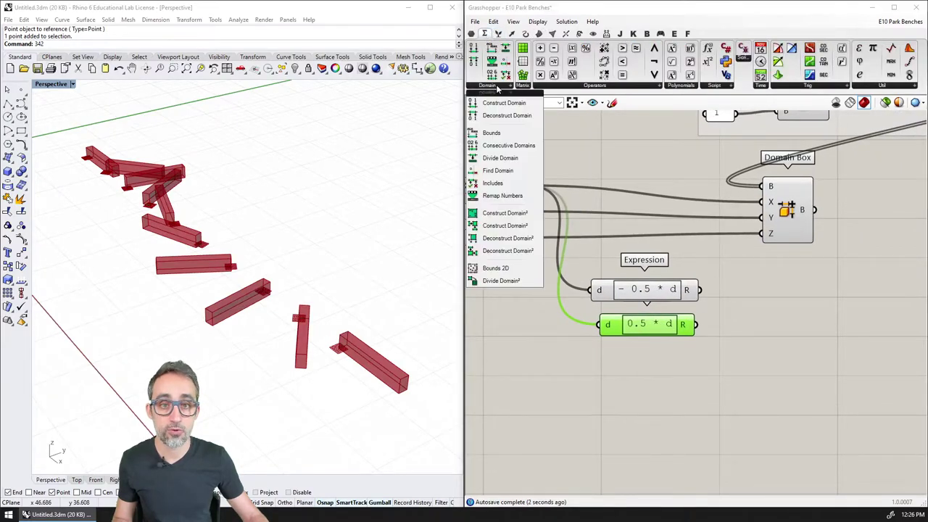
left_click_drag(734, 290, 736, 293)
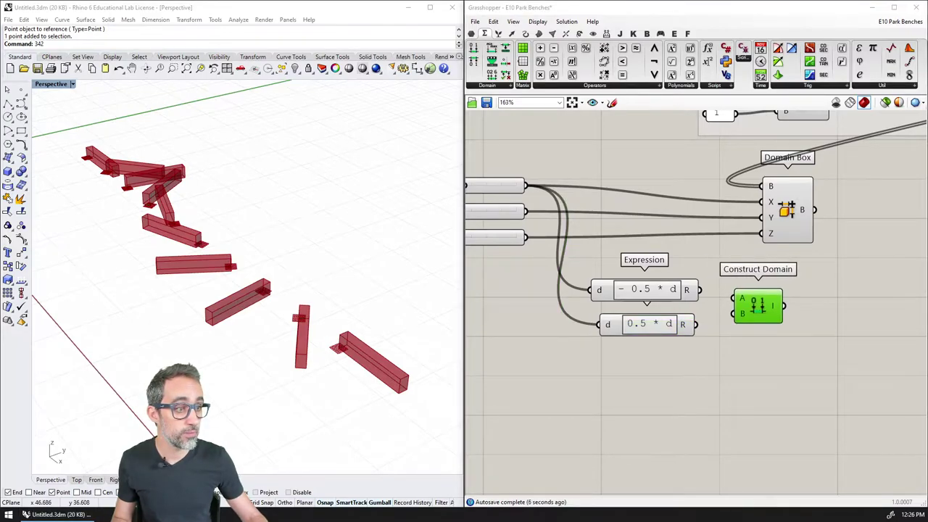
left_click_drag(705, 293, 734, 314)
Reposition Domain Box beside the new components and replace its X input with the Construct Domain output.
right_click_drag(797, 217, 710, 203)
left_click_drag(712, 197, 804, 202)
left_click_drag(697, 291, 776, 197)
right_click_drag(442, 335, 284, 311)
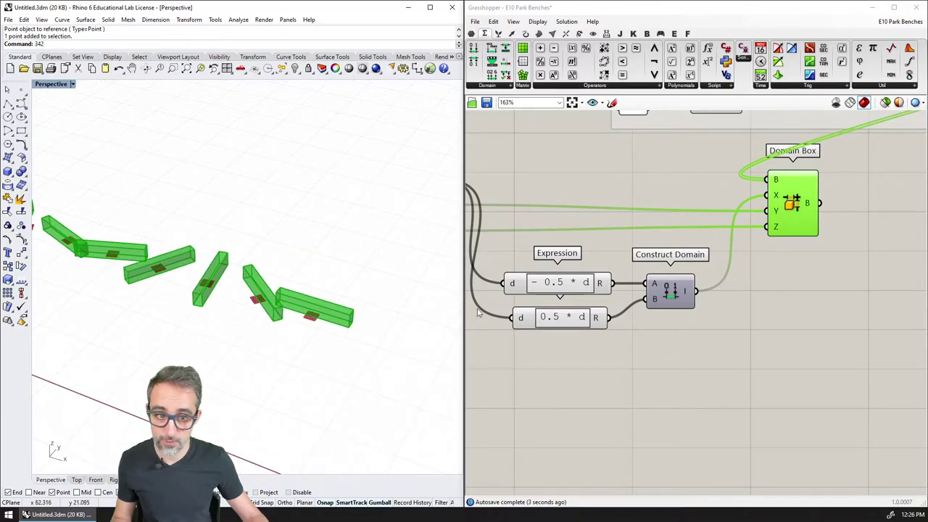
Duplicate the two Expressions and the Construct Domain as a group, placing the copy below the originals.
right_click_drag(714, 267, 744, 279)
scroll(741, 278, "down", 2)
left_click_drag(727, 268, 661, 310)
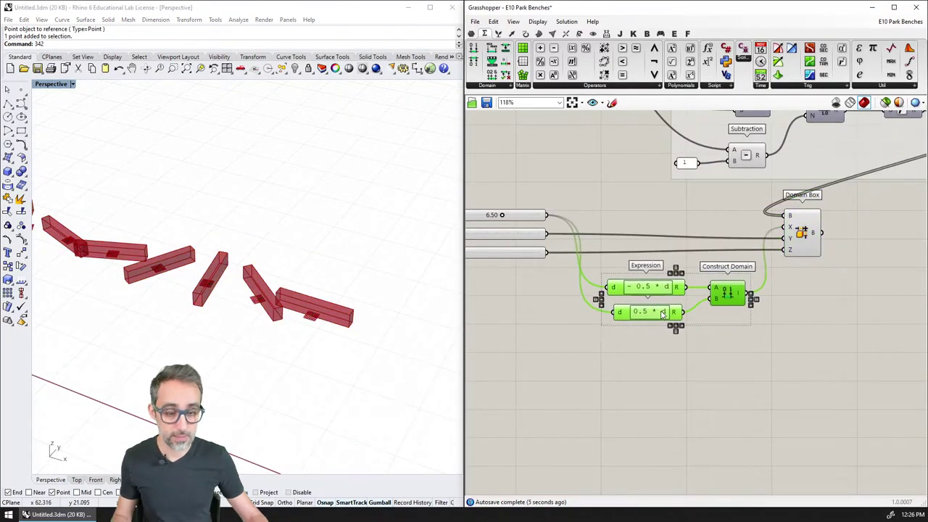
key("ctrl+v")
left_click_drag(734, 303, 729, 367)
Feed the Y slider into both duplicated Expressions and replace Domain Box's Y input with the duplicated Construct Domain output.
right_click_drag(547, 268, 667, 242)
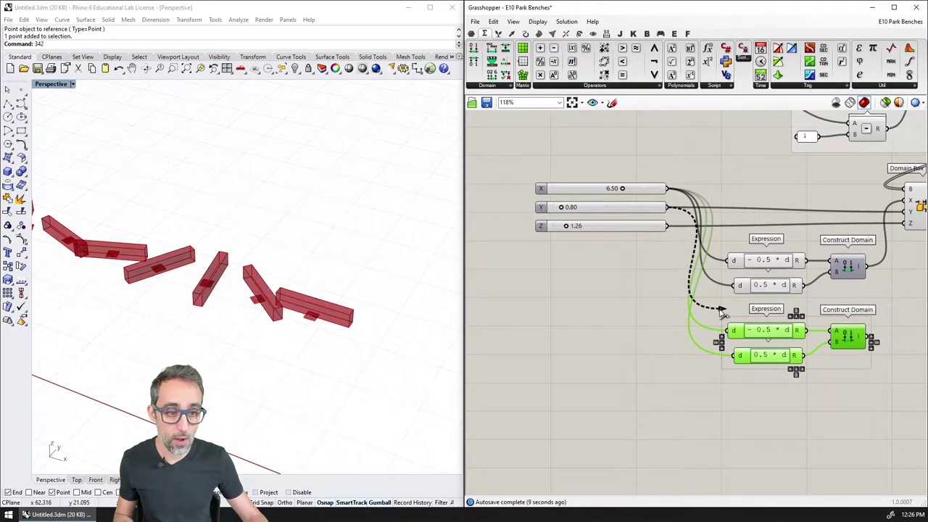
left_click_drag(668, 209, 738, 357)
right_click_drag(864, 320, 647, 299)
left_click(647, 299)
left_click_drag(648, 314, 686, 190)
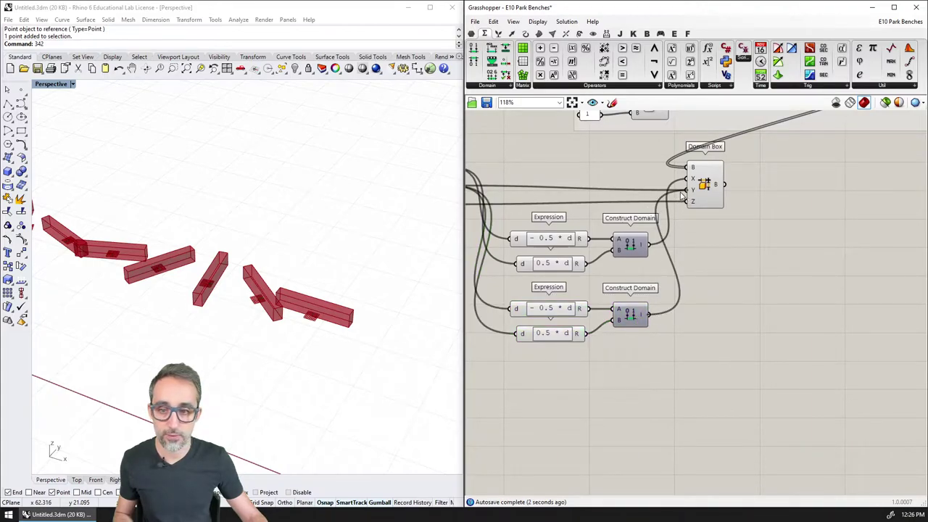
Inspect how the boxes sit over their base planes in the Rhino viewport with Domain Box selected.
mouse_move(314, 303)
right_mouse_down()
mouse_move(253, 274)
mouse_move(265, 271)
mouse_move(316, 313)
right_mouse_up()
scroll(321, 312, "up", 5)
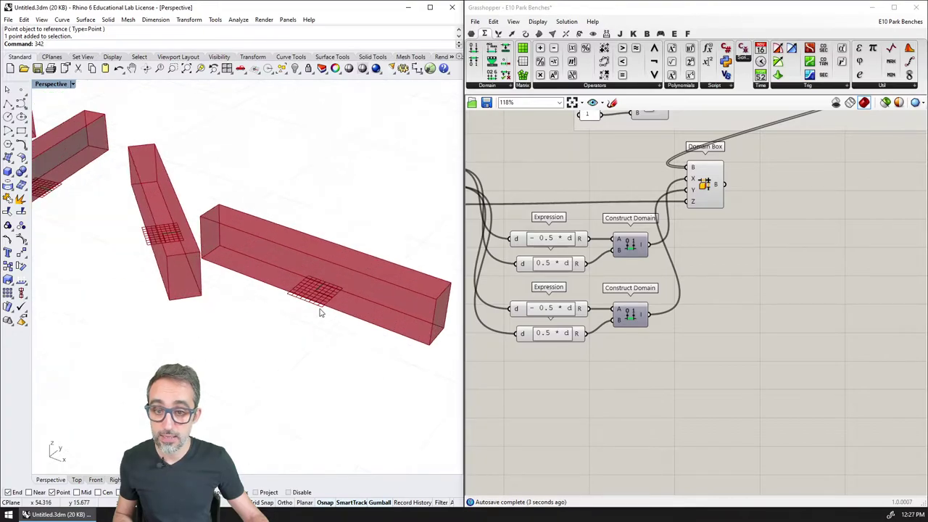
right_click_drag(566, 308, 694, 301)
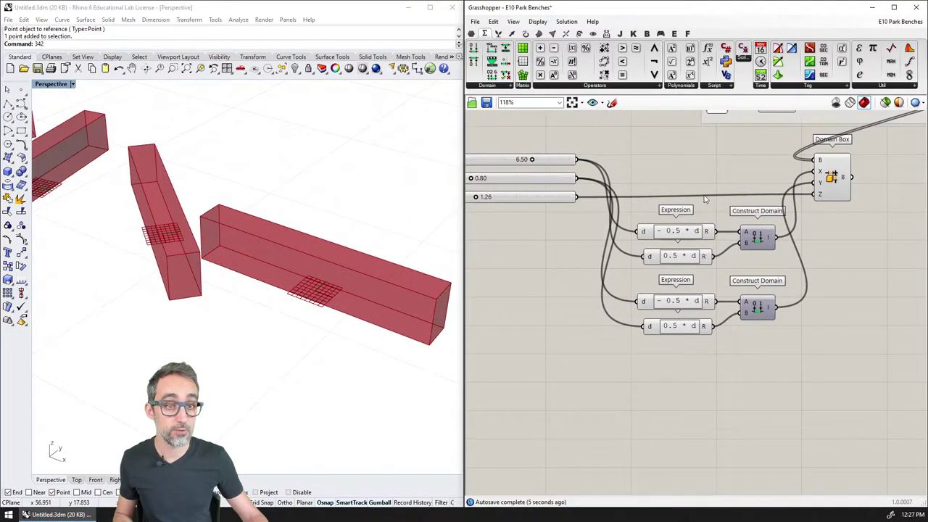
left_click_drag(827, 189, 830, 191)
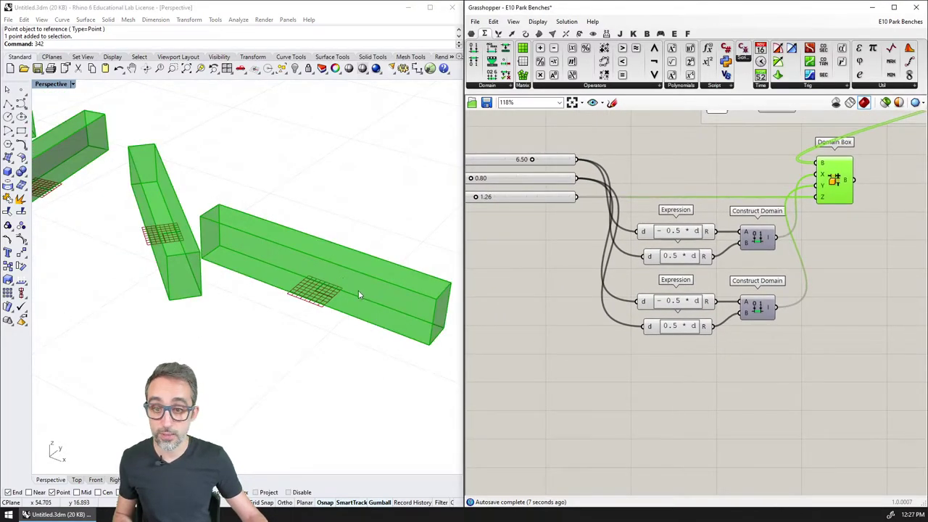
right_click_drag(358, 290, 327, 276)
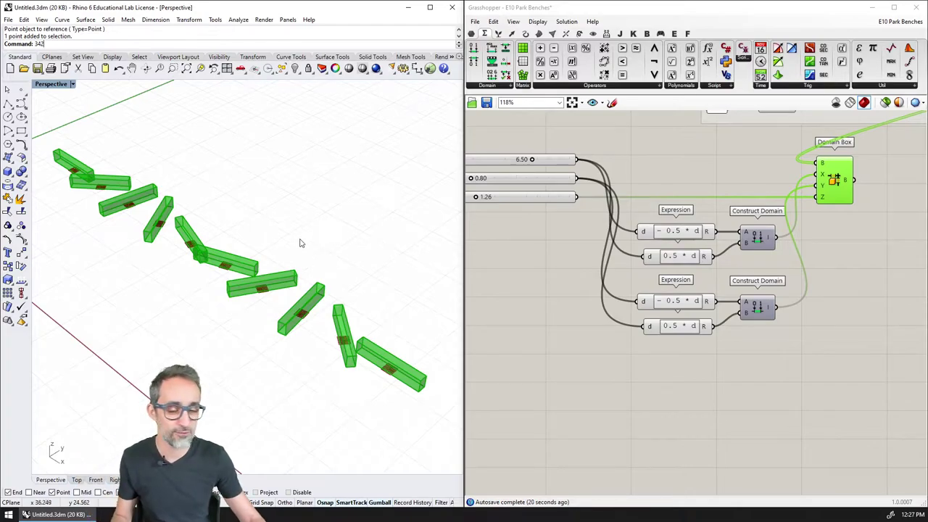
Nudge Domain Box slightly lower on the canvas and clear the selection.
right_click_drag(757, 207, 727, 222)
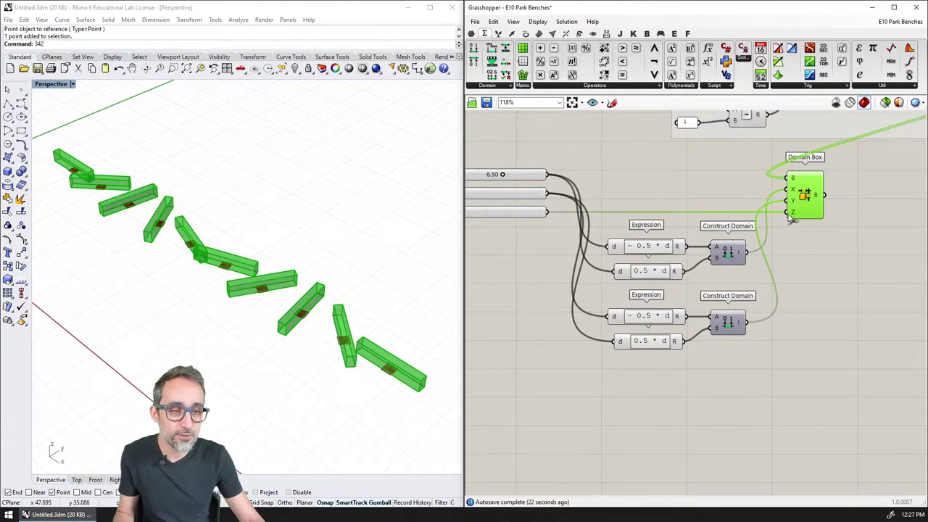
mouse_move(792, 220)
left_mouse_down()
mouse_move(841, 296)
mouse_move(834, 264)
mouse_move(798, 212)
left_mouse_up()
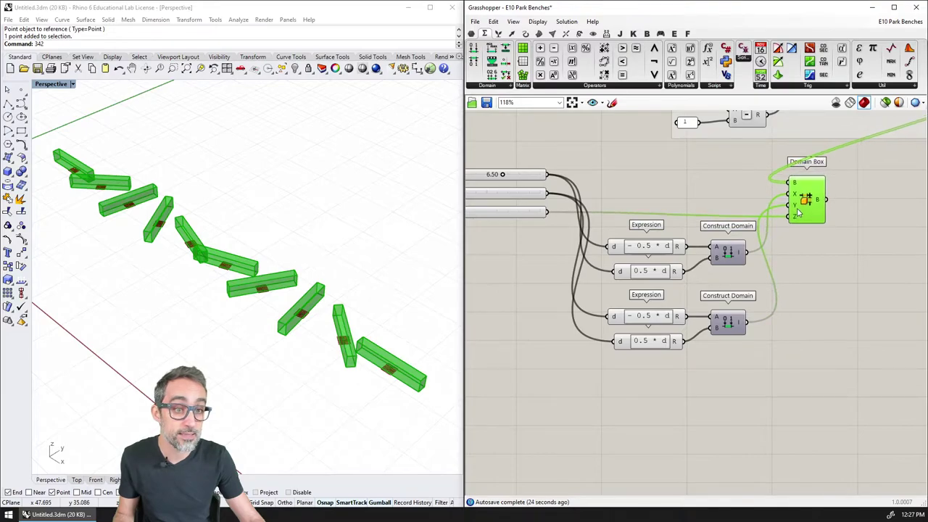
left_click_drag(843, 169, 594, 379)
key("Escape")
right_click_drag(776, 327, 671, 354)
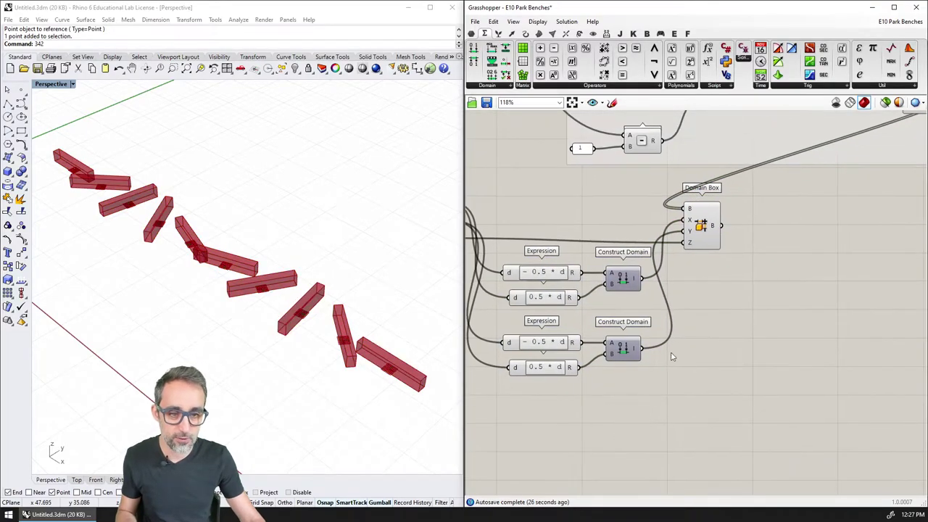
Group the Expression, Construct Domain and Domain Box components that build the bench boxes.
left_click_drag(758, 406, 500, 215)
scroll(573, 329, "down", 2)
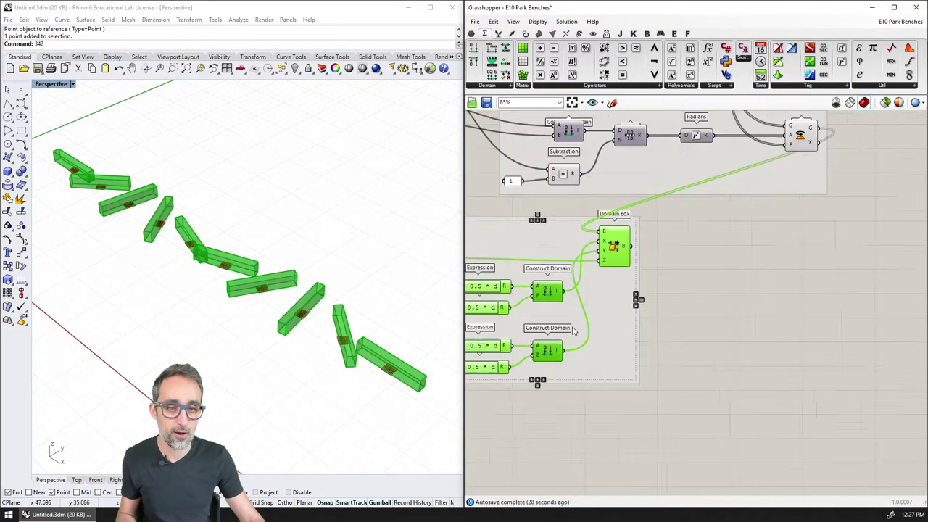
scroll(572, 330, "down", 2)
left_click_drag(592, 339, 707, 333)
right_click_drag(564, 348, 637, 343)
right_click_drag(505, 292, 550, 318)
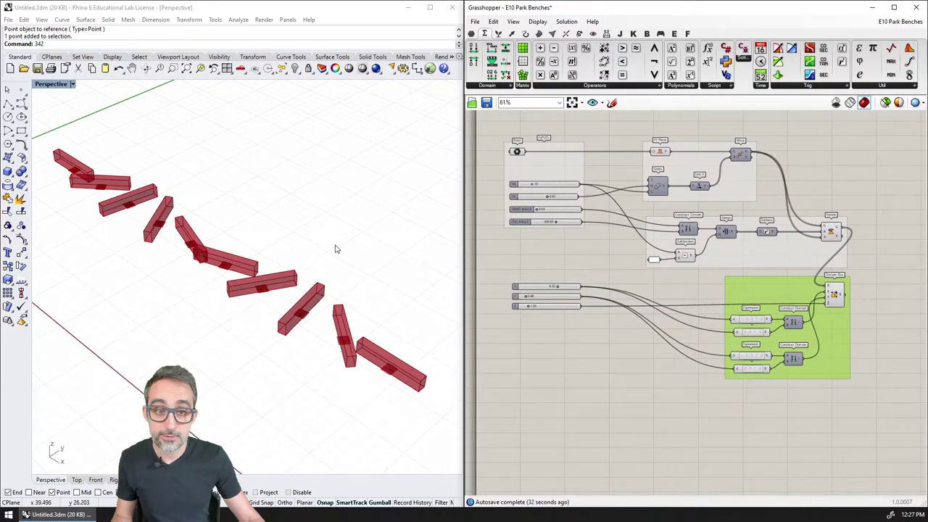
Set the NX count slider to 25 to lengthen the row of benches.
scroll(587, 224, "up", 5)
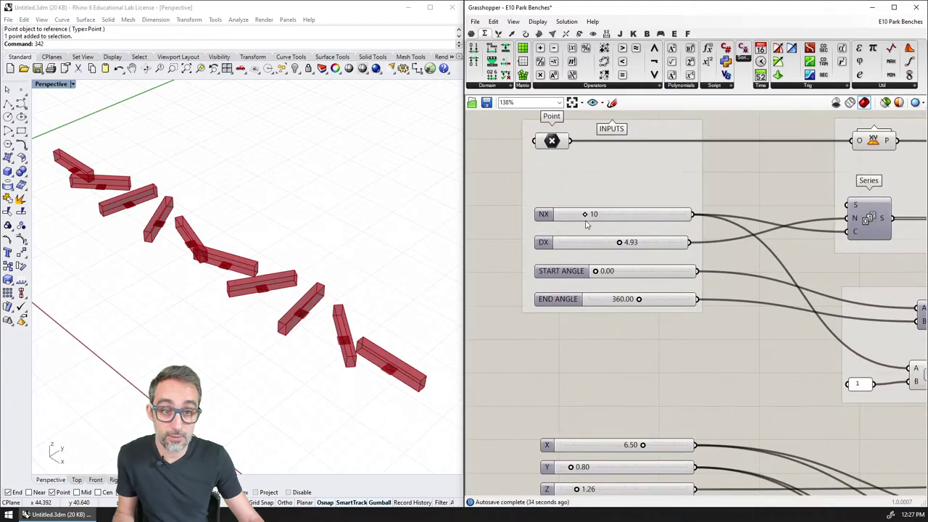
left_click_drag(587, 218, 612, 214)
scroll(281, 262, "down", 5)
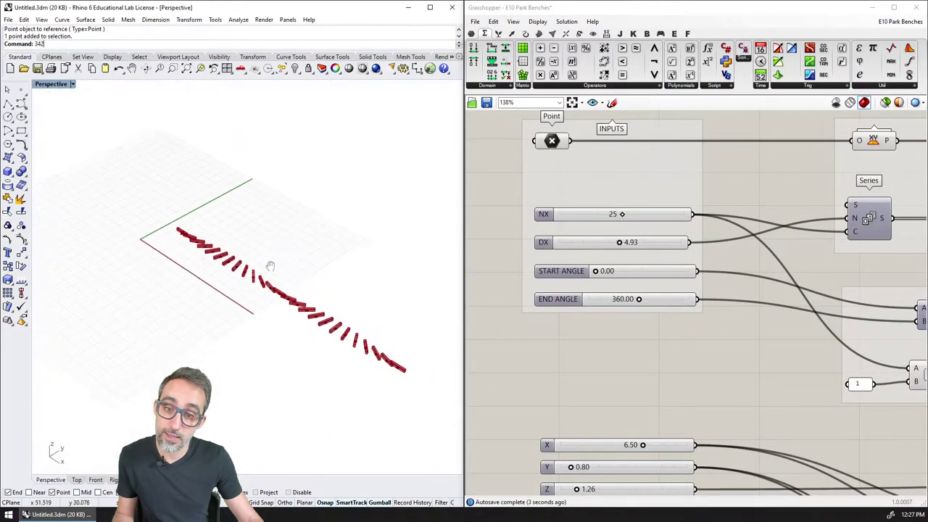
scroll(289, 272, "up", 5)
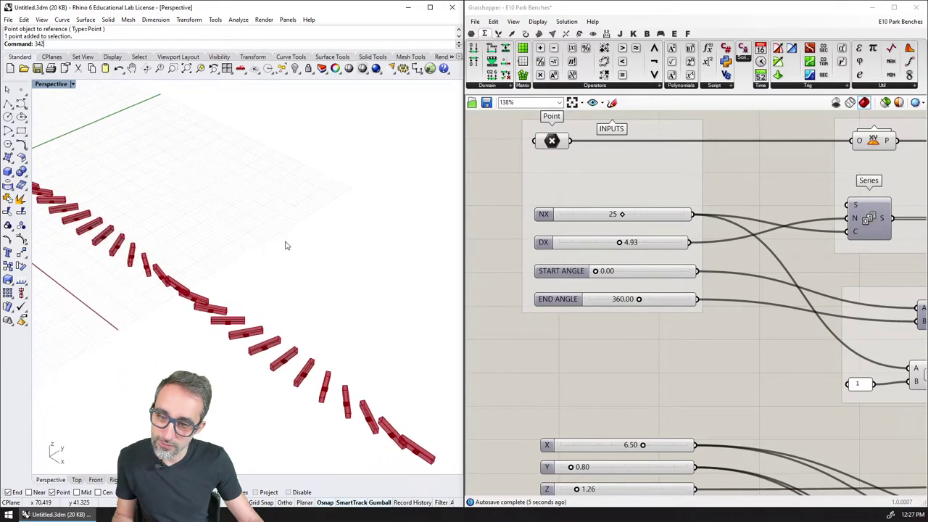
scroll(202, 290, "up", 5)
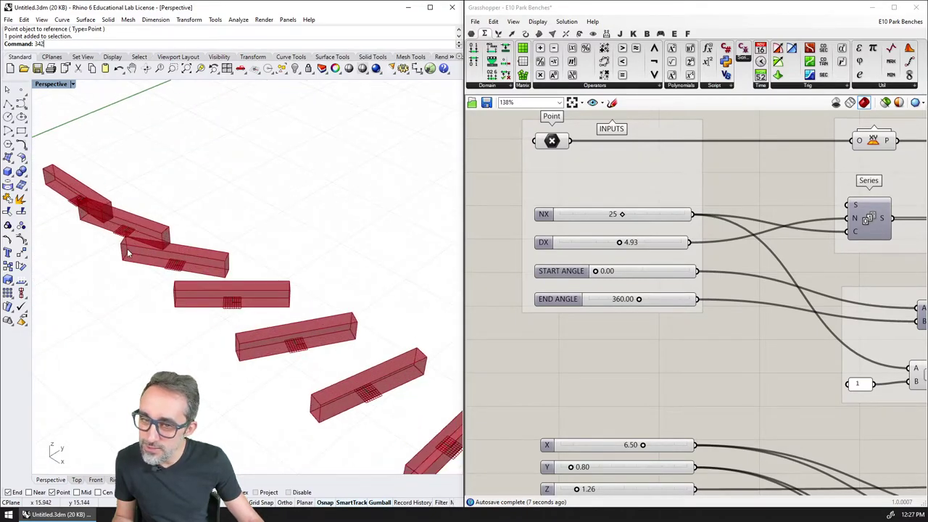
Set the bench height slider Z to 0.60 and the bench length slider X to 5.19.
right_click_drag(598, 342, 580, 263)
scroll(527, 351, "up", 3)
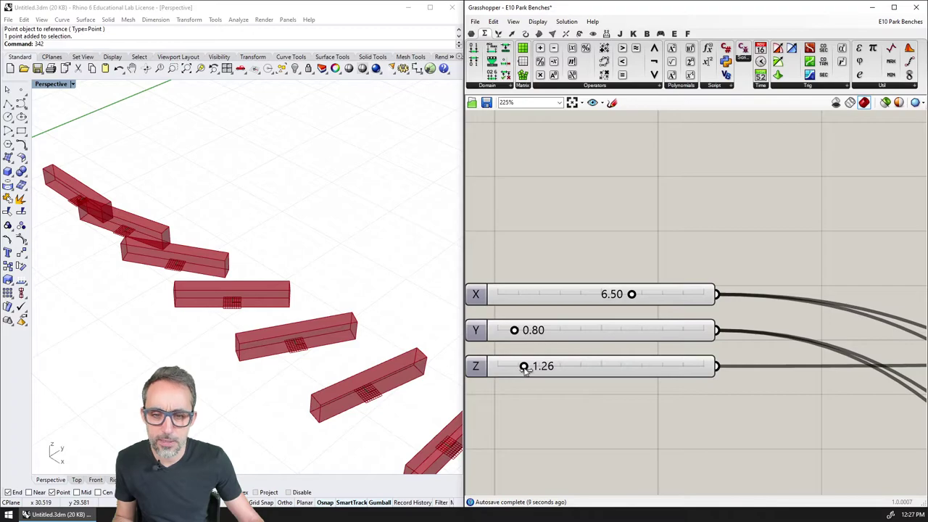
left_click_drag(525, 368, 512, 366)
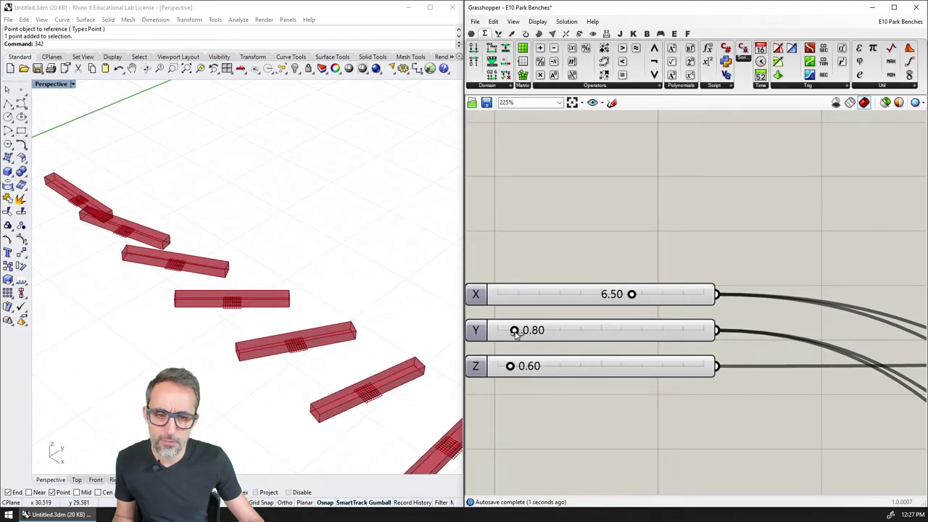
left_click_drag(632, 294, 605, 294)
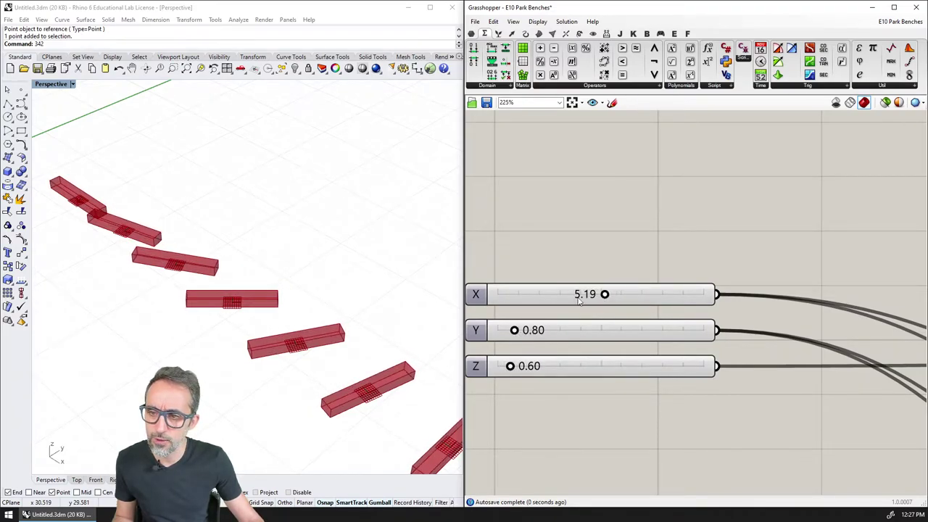
Examine the whole row of benches in the viewport, the Domain Box component and the complete definition.
scroll(197, 298, "down", 5)
right_click_drag(197, 298, 205, 263)
scroll(213, 280, "down", 7)
right_click_drag(316, 335, 236, 273, "shift")
right_click_drag(134, 227, 265, 307)
scroll(280, 330, "up", 2)
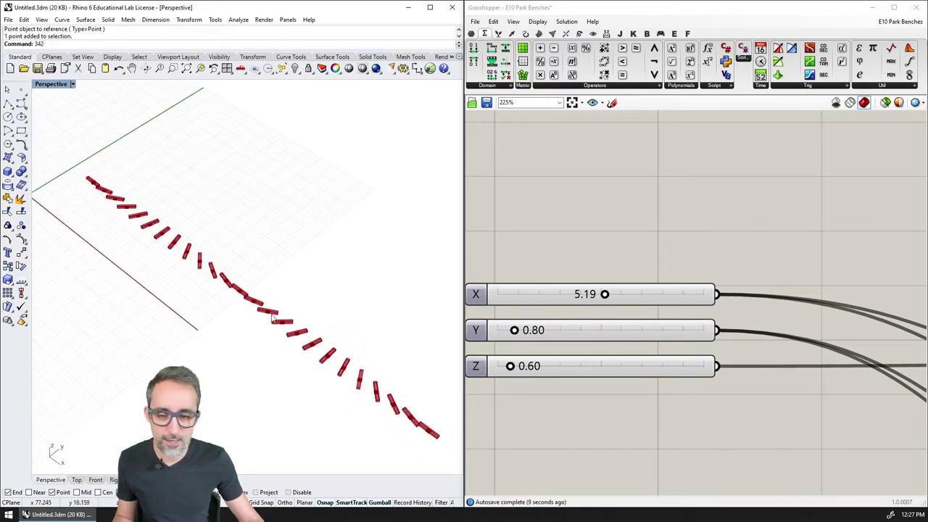
right_click_drag(764, 317, 618, 285)
scroll(618, 289, "down", 3)
right_click_drag(694, 317, 571, 269)
right_click_drag(831, 281, 578, 266)
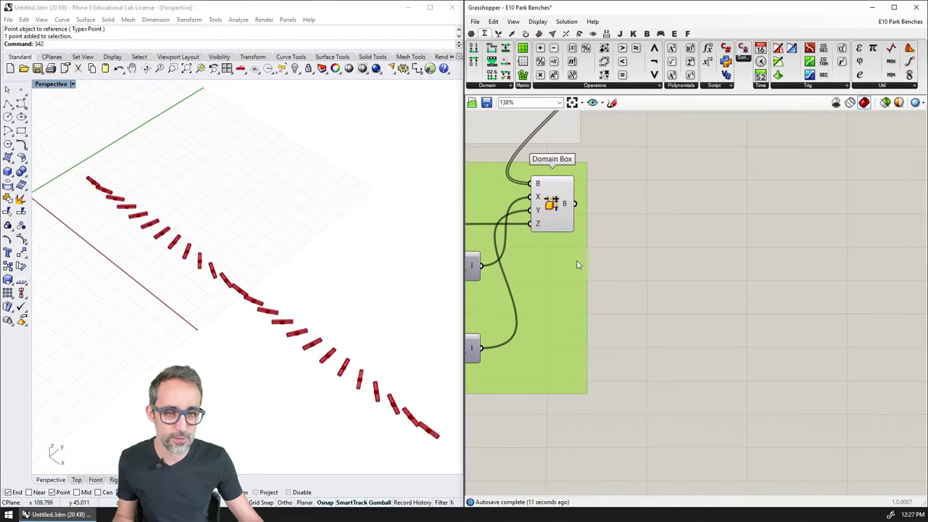
left_click(553, 219)
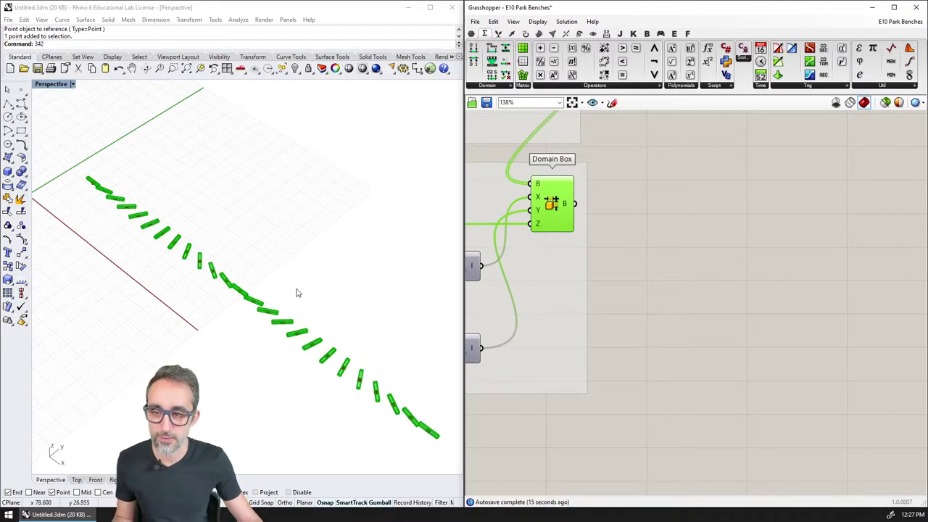
right_click_drag(605, 285, 780, 321)
scroll(777, 320, "down", 3)
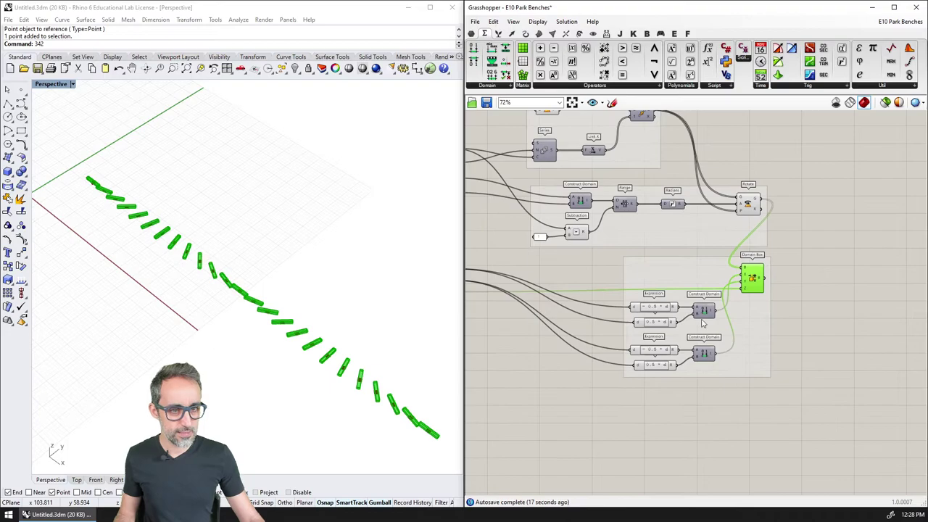
right_click_drag(701, 318, 816, 358)
left_click(703, 300)
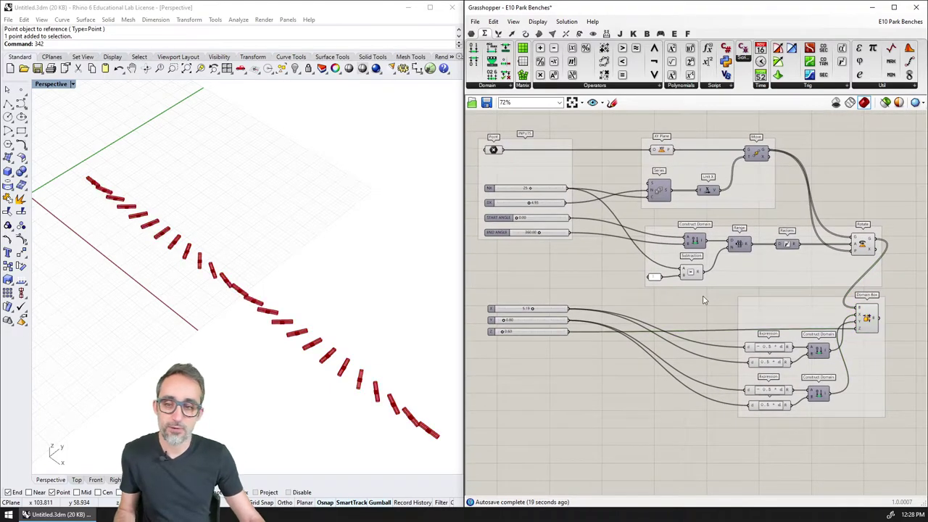
left_click(868, 319)
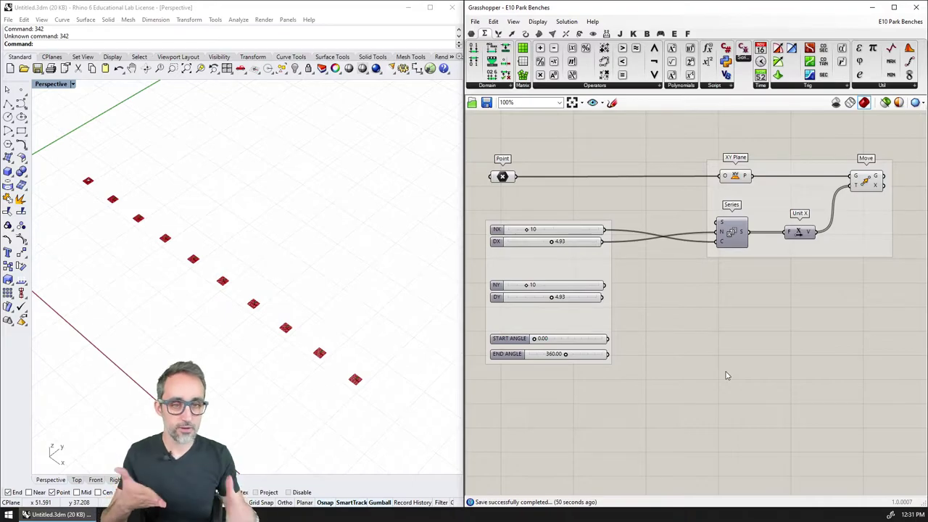
Examine the second definition with its row of planes and the unconnected NY and DY sliders.
scroll(743, 290, "down", 5)
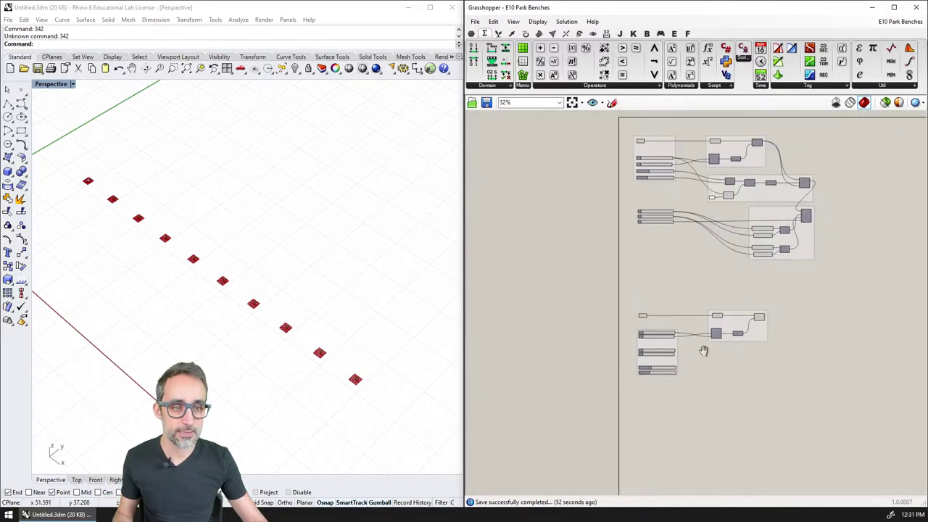
scroll(704, 368, "up", 5)
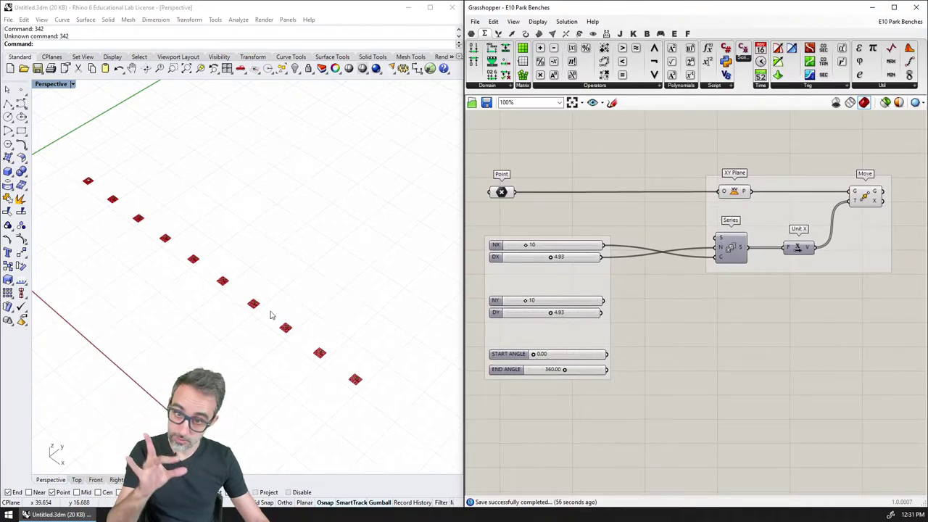
right_click_drag(327, 338, 340, 321)
scroll(604, 327, "up", 3)
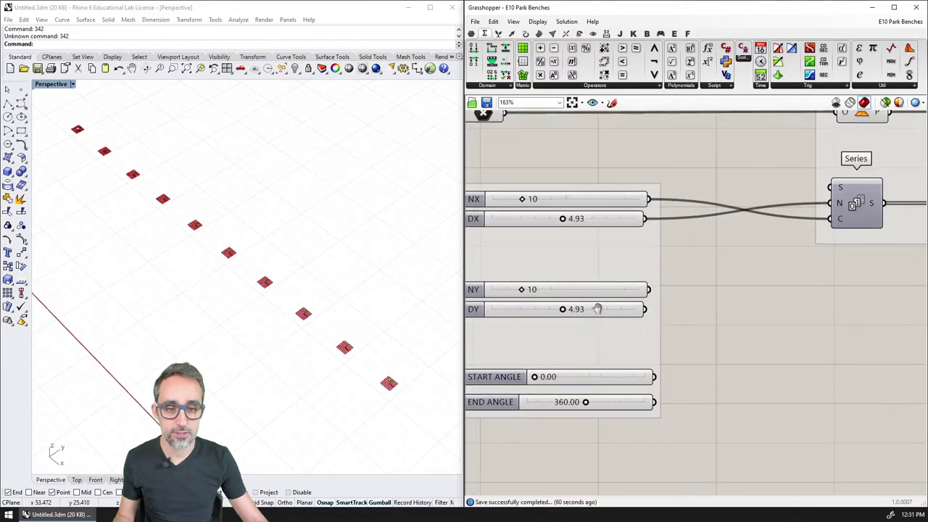
scroll(608, 292, "down", 2)
scroll(614, 297, "up", 1)
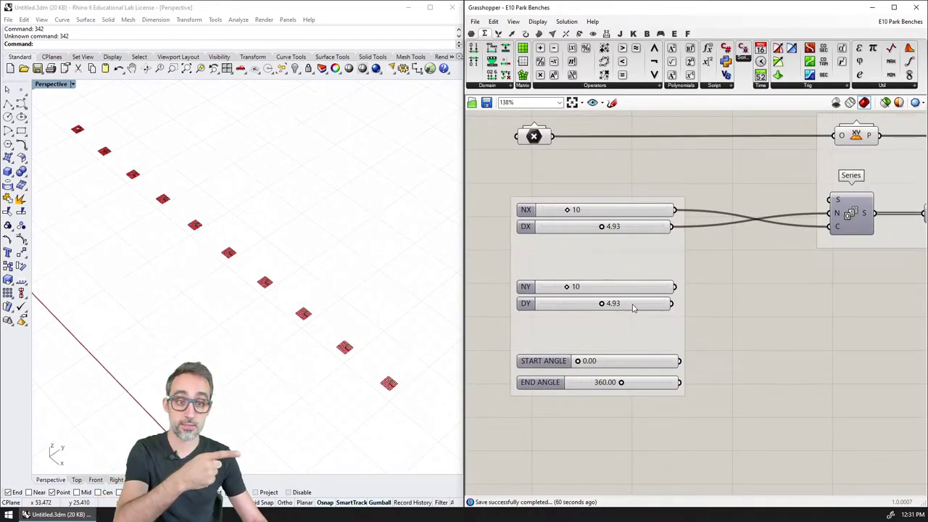
scroll(728, 313, "down", 3)
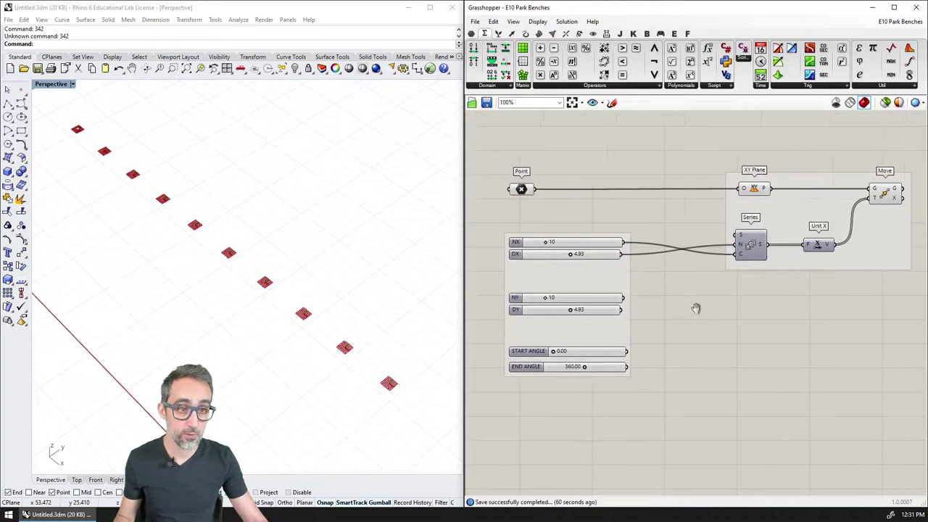
scroll(674, 295, "up", 1)
Duplicate the Series component below the original and feed NY into its count and DY into its step.
left_click(730, 234)
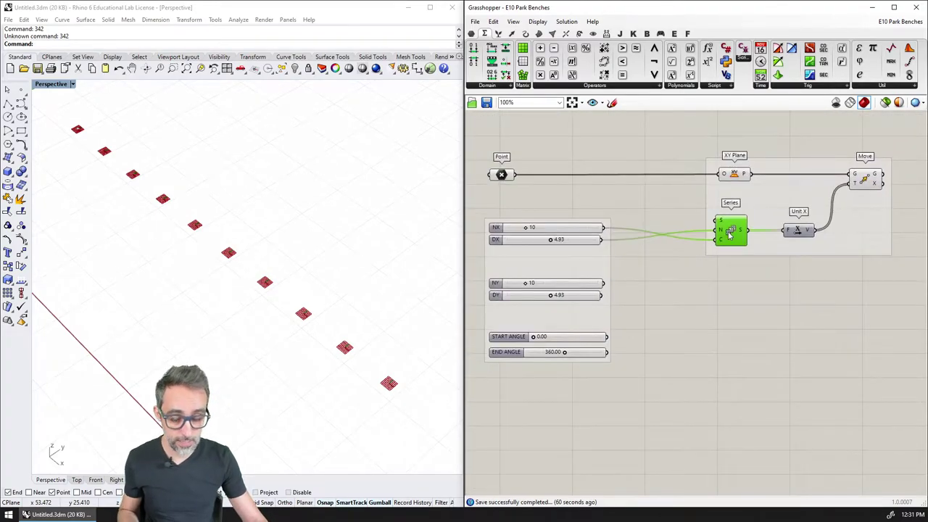
left_click_drag(730, 236, 735, 302, "alt")
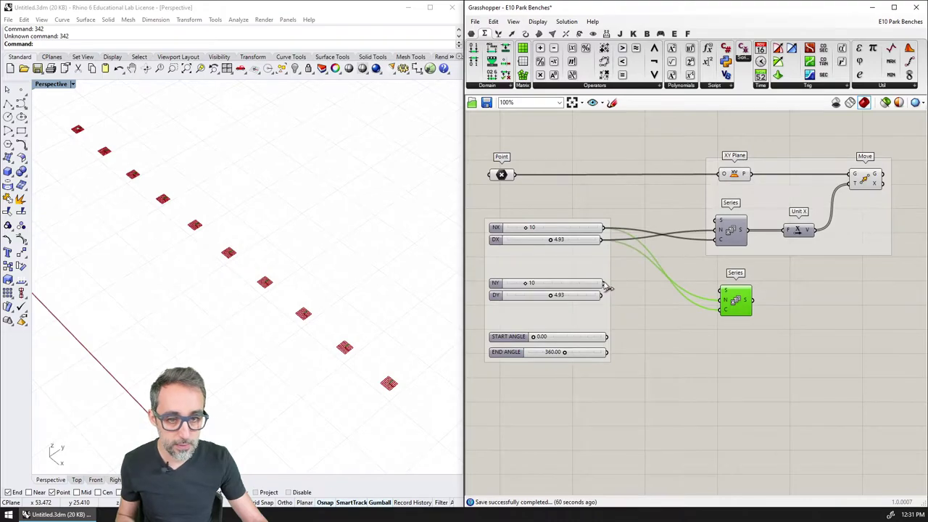
left_click_drag(604, 284, 722, 311)
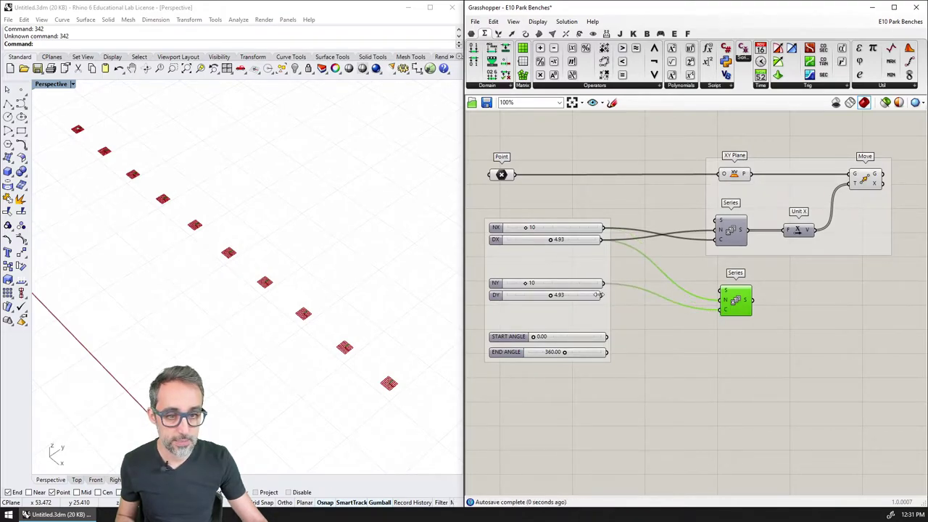
left_click_drag(604, 295, 742, 299)
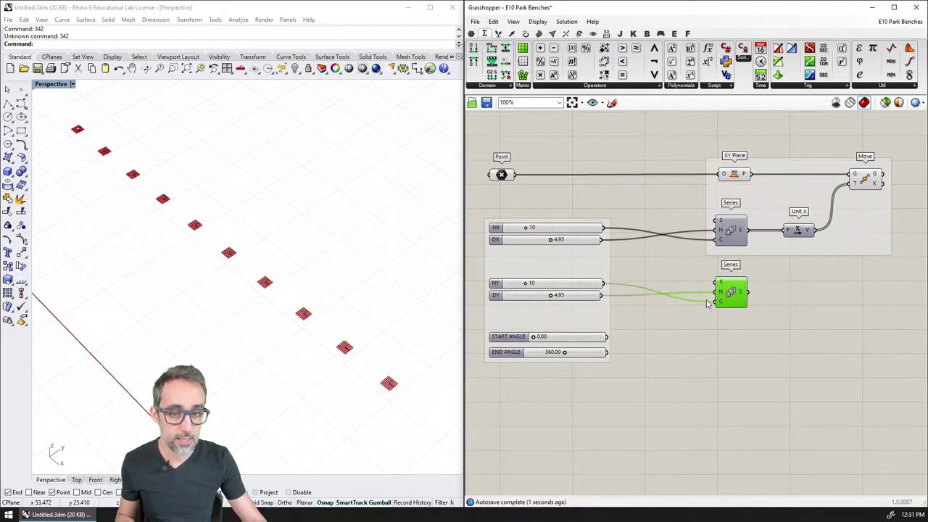
Add an empty Panel below the second Series component.
scroll(709, 310, "up", 1)
right_click_drag(763, 314, 712, 278)
scroll(775, 309, "down", 1)
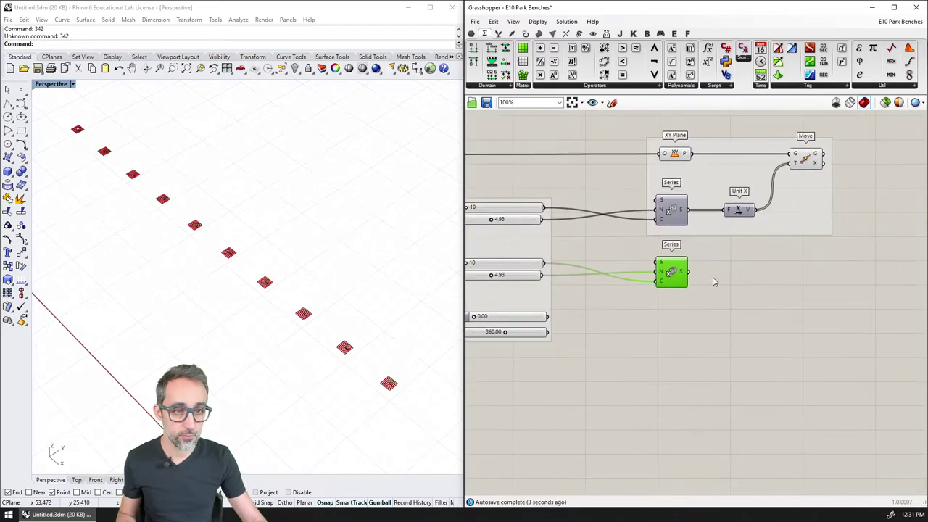
left_click(684, 334)
double_click(686, 338)
type("panel")
key("Return")
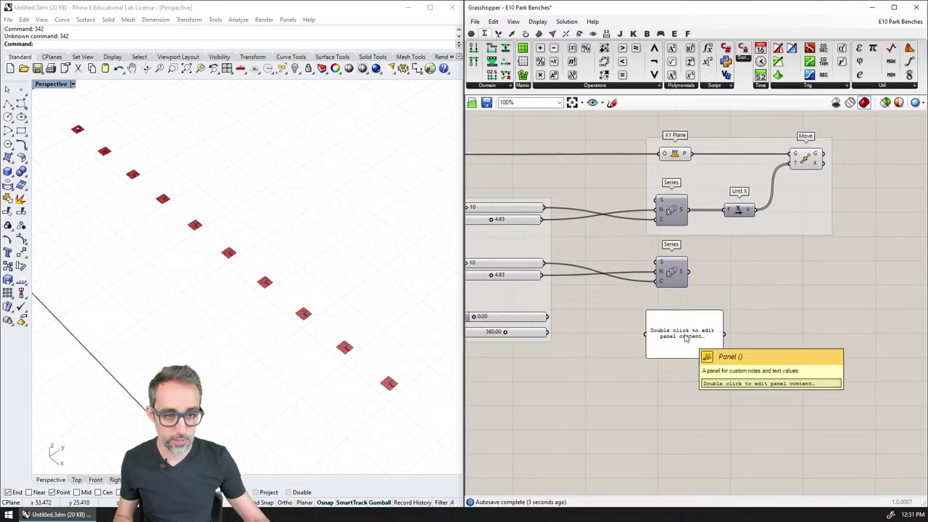
Connect the second Series output to the panel and enlarge the panel to show the full list.
scroll(690, 291, "up", 2)
left_click_drag(689, 248, 645, 345)
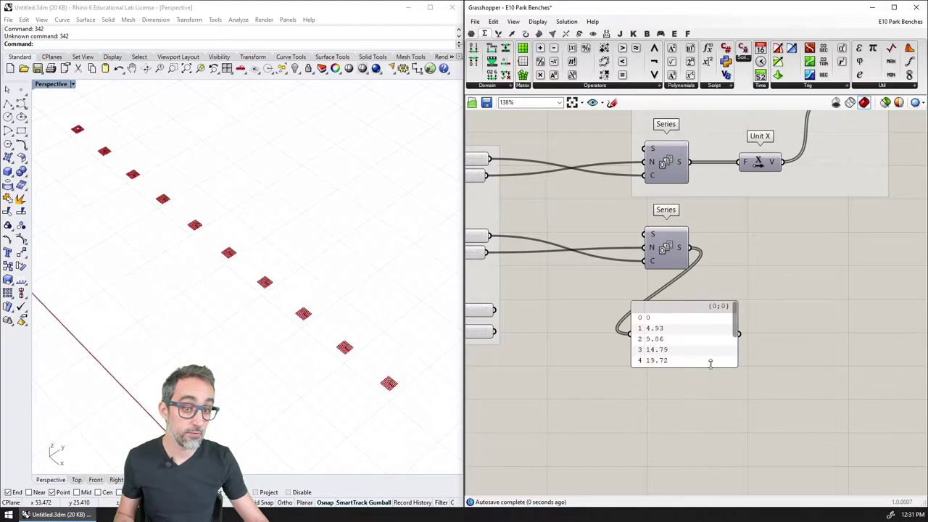
left_click_drag(710, 365, 712, 474)
scroll(695, 421, "down", 2)
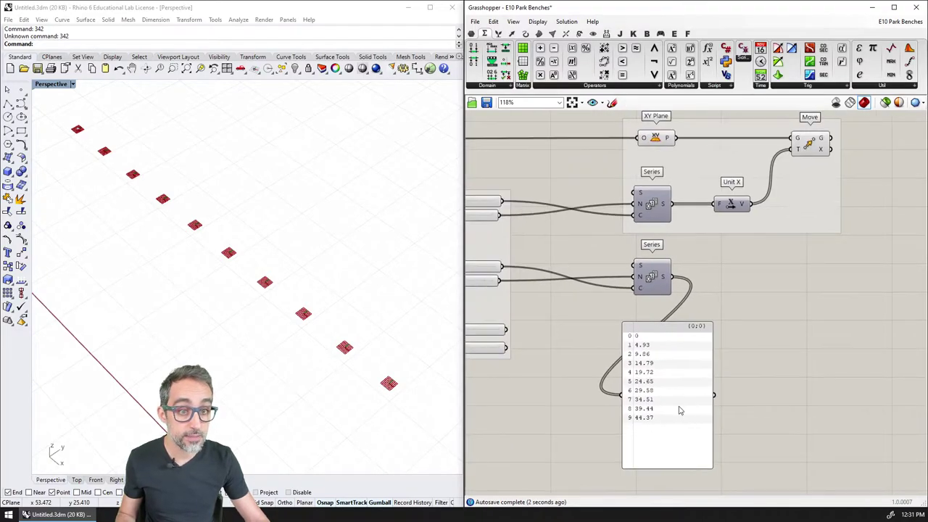
left_click(694, 431)
right_click_drag(734, 411, 715, 399)
left_click(715, 399)
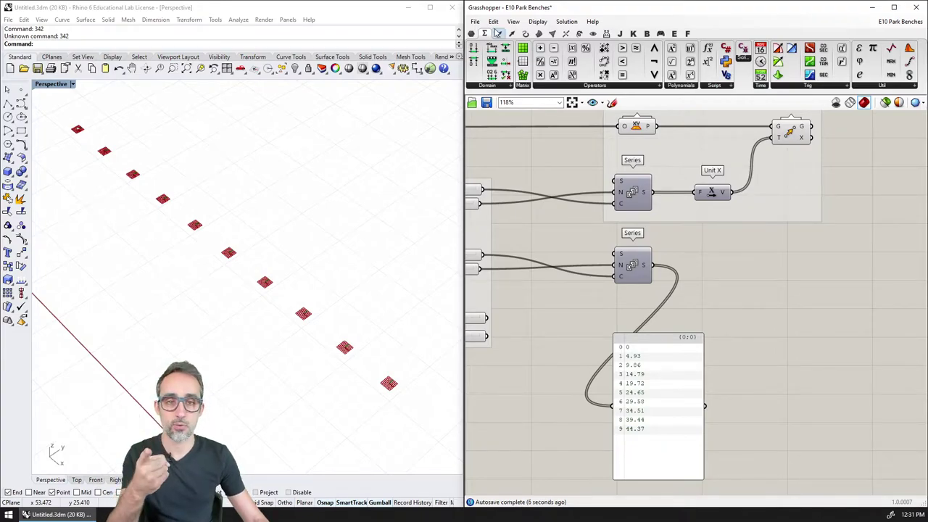
Add a Unit Y component driven by the second Series and list its vectors in a copy of the panel.
left_click(497, 34)
left_click(511, 34)
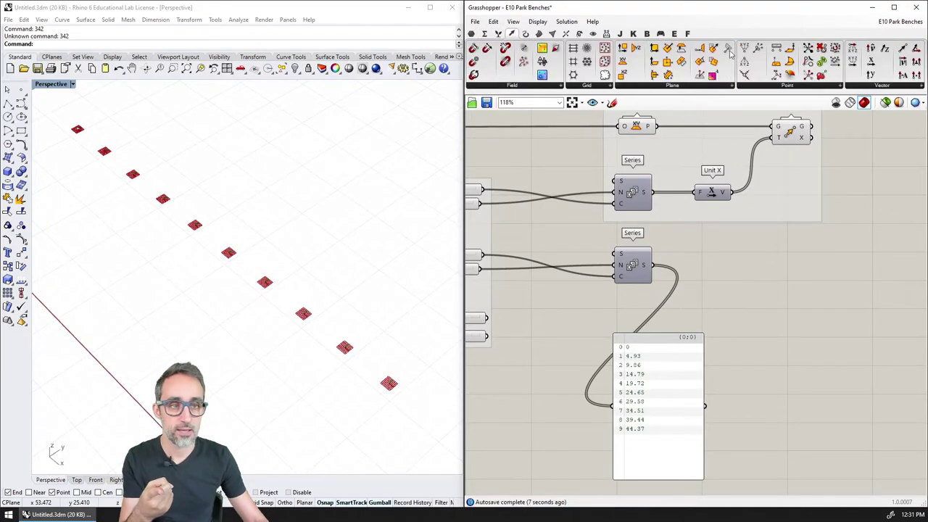
left_click(877, 84)
left_click(870, 75)
left_click_drag(748, 265, 716, 266)
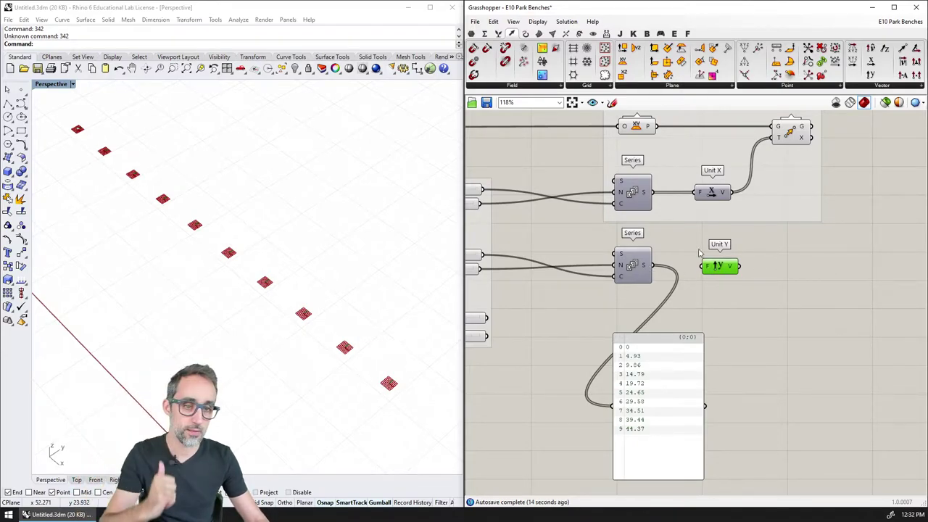
left_click_drag(650, 266, 700, 266)
left_click_drag(658, 391, 772, 391, "alt")
left_click_drag(738, 266, 727, 404)
Add a second Move component, using the first Move's geometry as input and the Unit Y vectors as translation.
right_click_drag(811, 394, 732, 362)
scroll(733, 360, "up", 1)
right_click_drag(748, 279, 713, 321)
scroll(704, 341, "down", 1)
double_click(730, 265)
type("move")
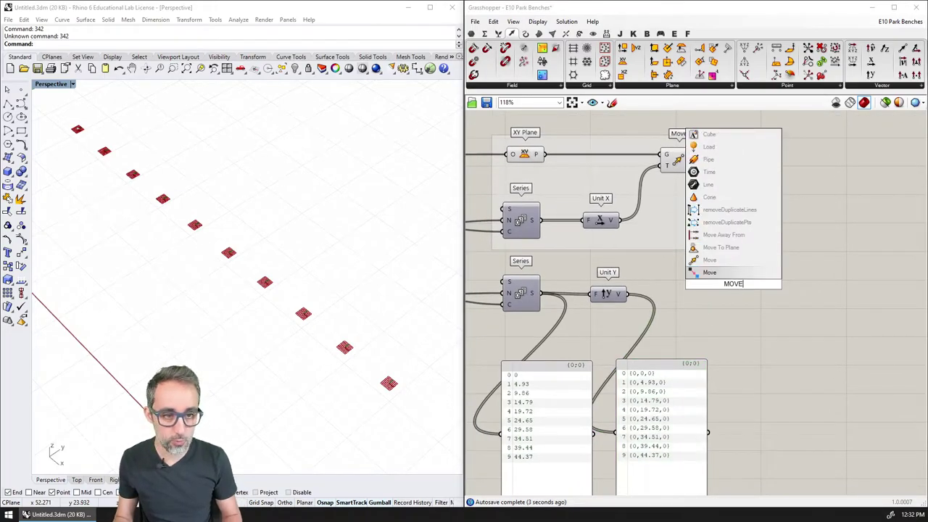
key("Return")
left_click_drag(734, 288, 764, 292)
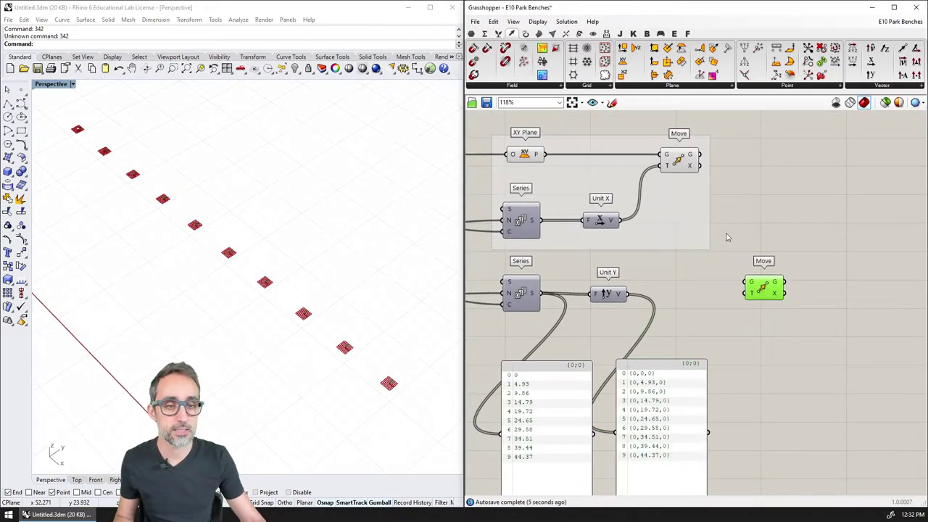
left_click_drag(629, 294, 747, 293)
left_click_drag(700, 155, 751, 284)
right_click_drag(394, 306, 294, 299)
Copy the vector panel above the second Move and connect it to the first Move's geometry output.
right_click_drag(726, 334, 666, 333)
left_click(620, 388)
left_click_drag(614, 400, 818, 161)
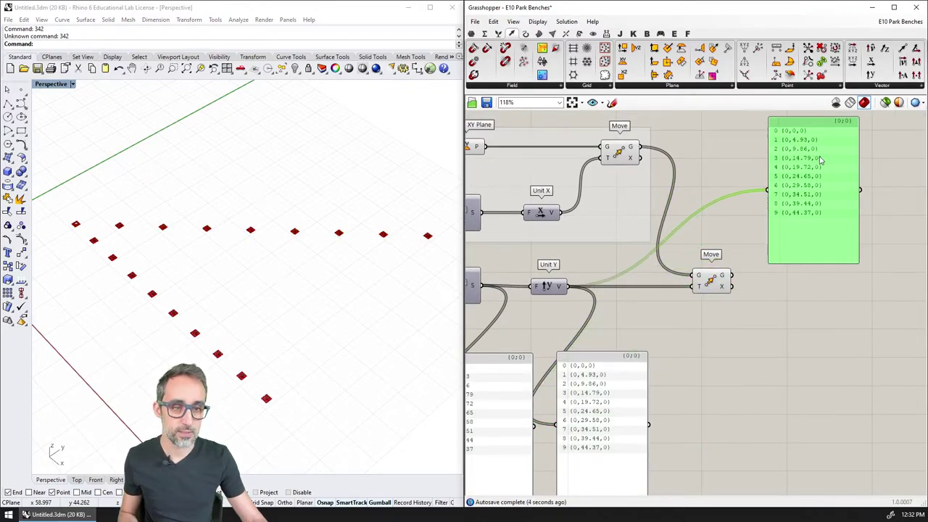
right_click_drag(671, 125, 658, 177)
left_click_drag(632, 205, 753, 242)
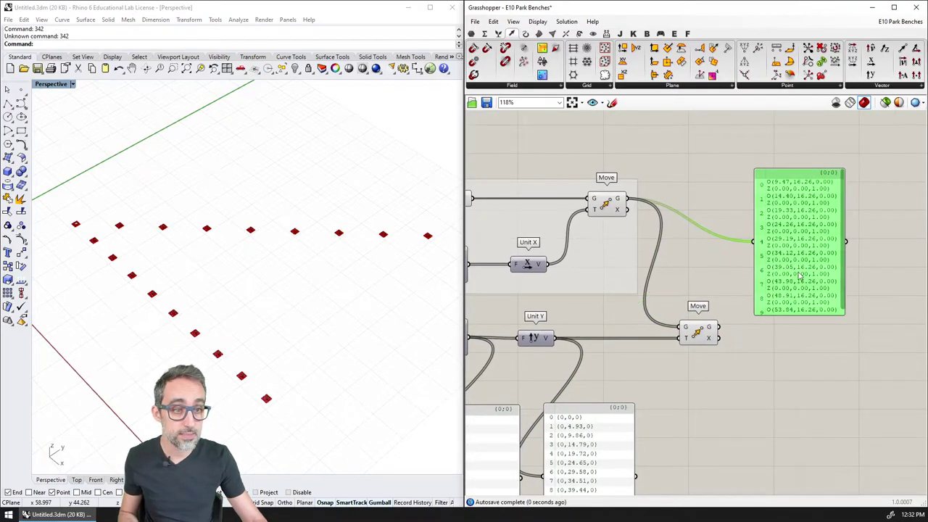
Widen the panel listing the first Move's planes so each plane fits on one line, and select that Move component.
right_click_drag(823, 274, 808, 248)
left_click_drag(826, 287, 903, 297)
left_click(868, 315)
left_click(592, 179)
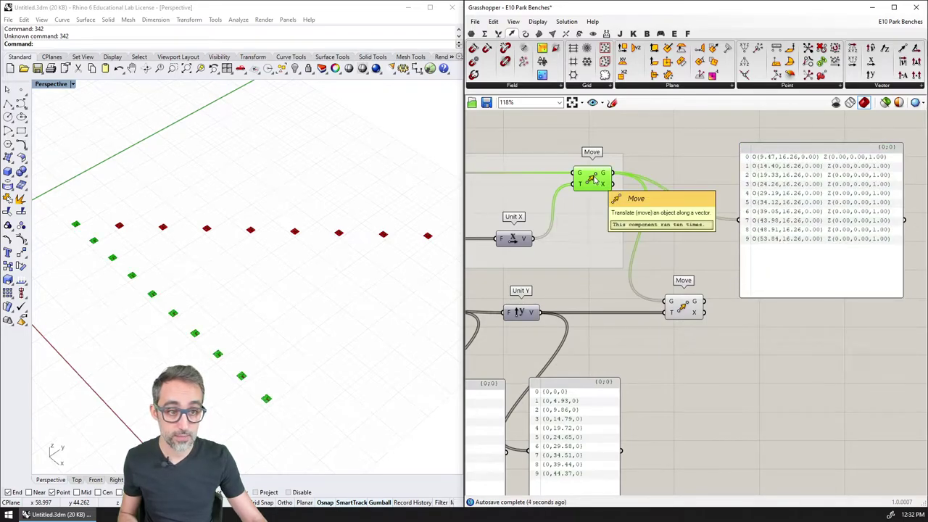
right_click_drag(812, 187, 756, 178)
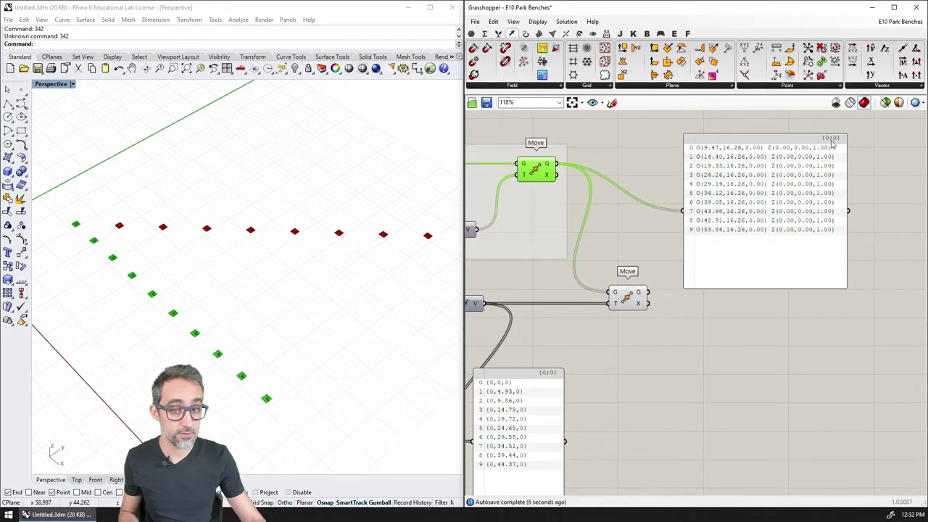
Place the planes panel directly beside the Unit Y vector panel to compare the two lists item by item.
left_click_drag(832, 145, 732, 373)
right_click_drag(550, 331, 593, 255)
scroll(593, 255, "up", 4)
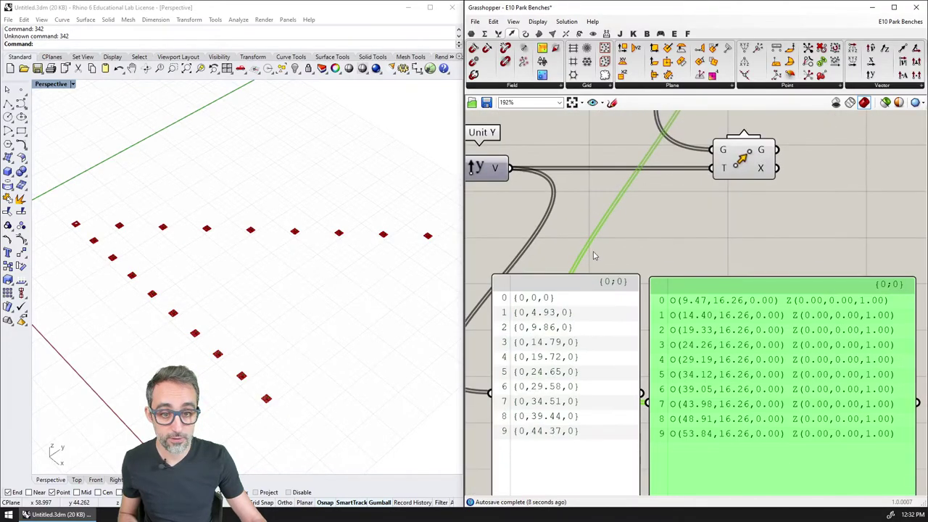
left_click(594, 258)
scroll(616, 287, "down", 1)
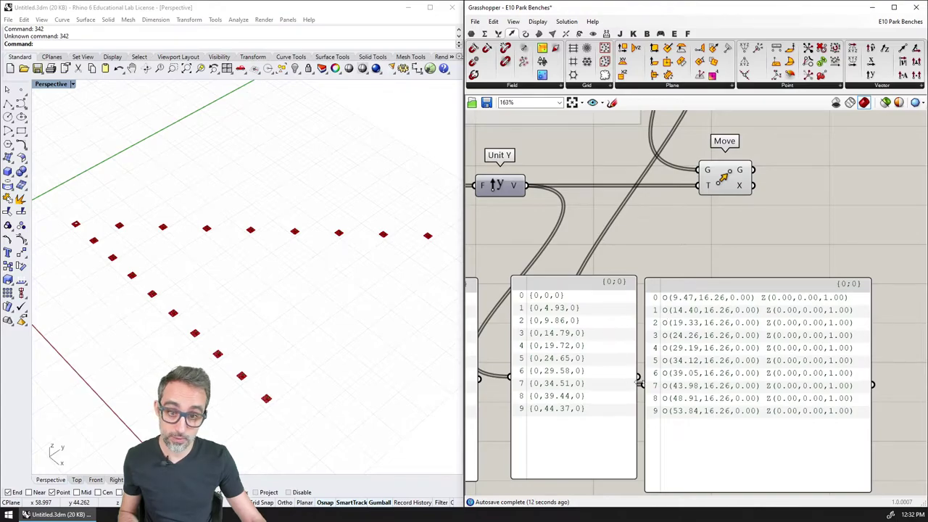
right_click_drag(639, 382, 655, 415)
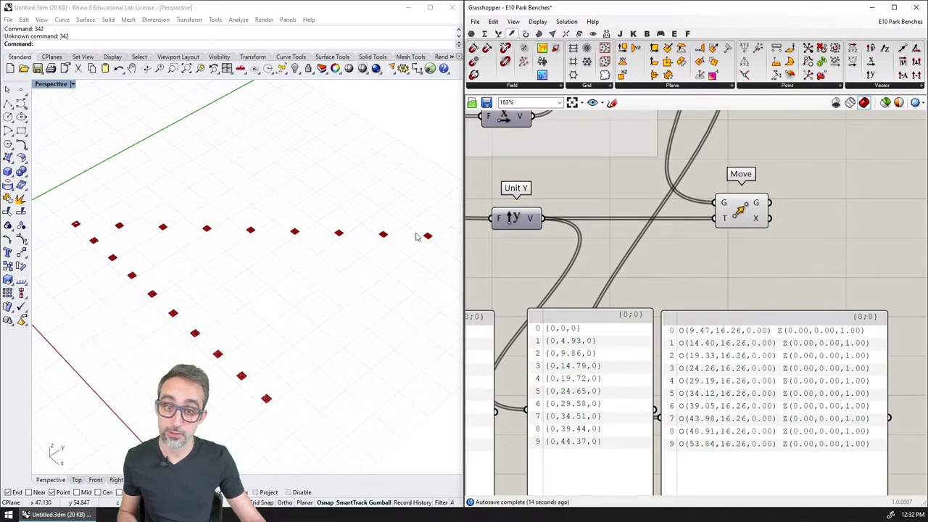
Add a Graft Tree component after the first Move and shift the second Move away to make room.
right_click_drag(632, 254, 674, 340)
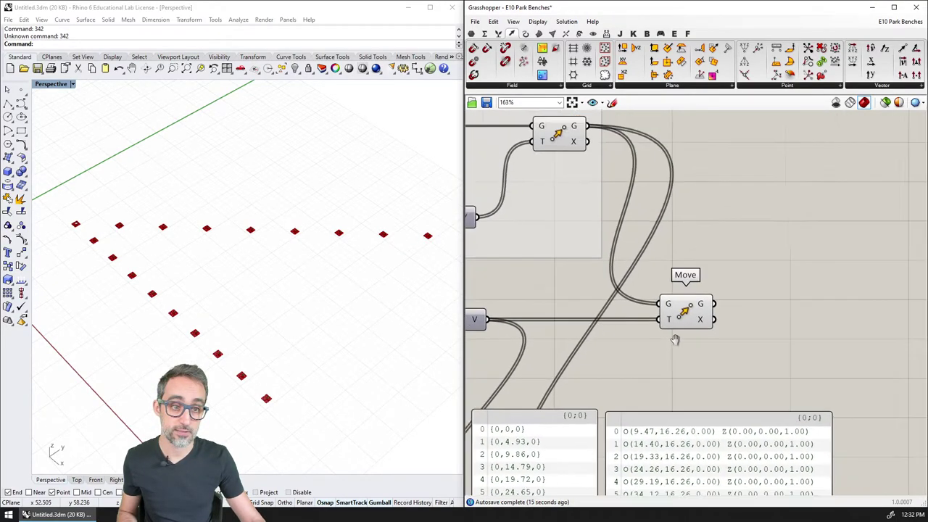
double_click(702, 168)
type("graft")
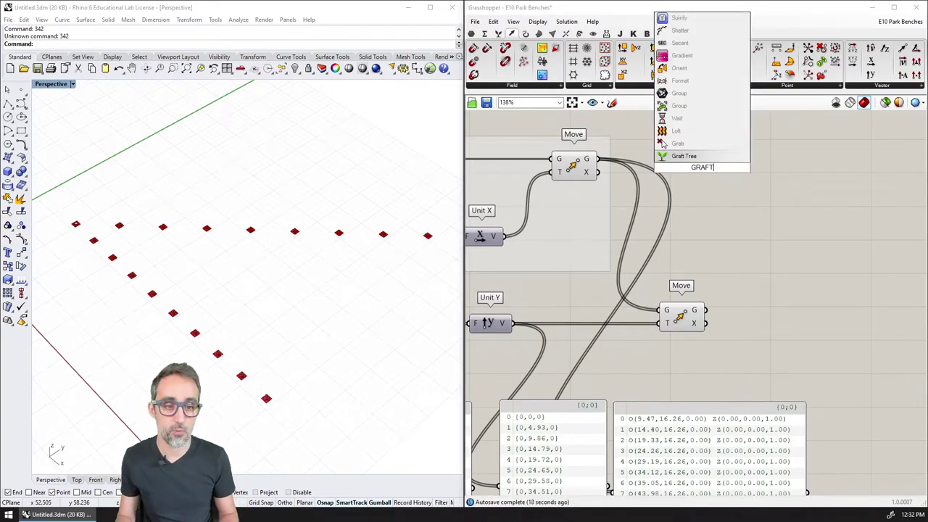
key("Return")
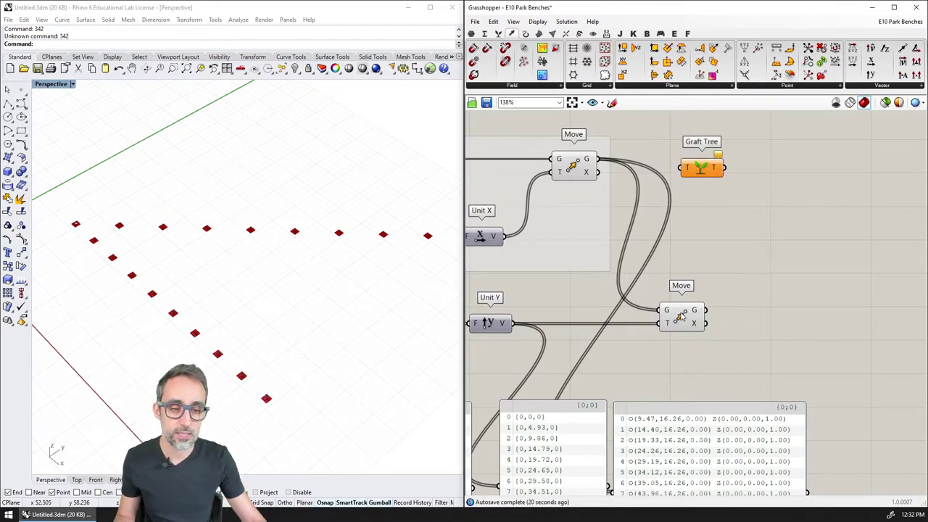
left_click_drag(680, 313, 720, 313)
left_click(707, 168)
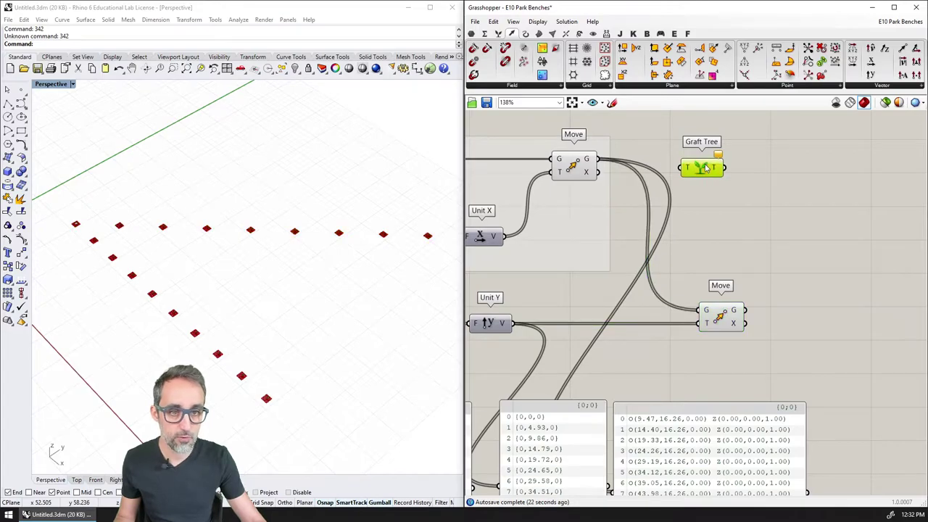
Feed the first Move's geometry through Graft Tree and into the planes panel.
left_click_drag(598, 159, 596, 419)
scroll(715, 178, "down", 2)
scroll(650, 278, "up", 3)
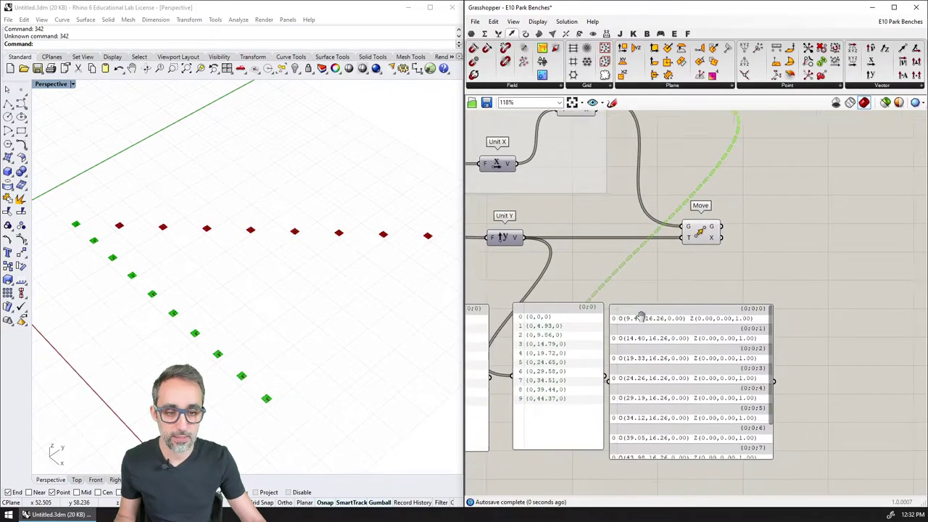
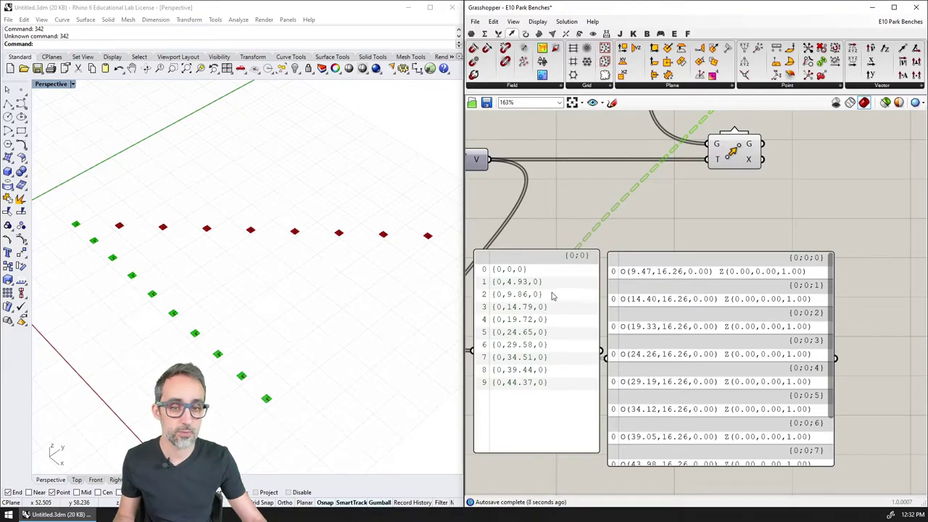
Connect the Graft Tree output to the second Move's geometry input, replacing the ungrafted planes.
scroll(624, 239, "down", 3)
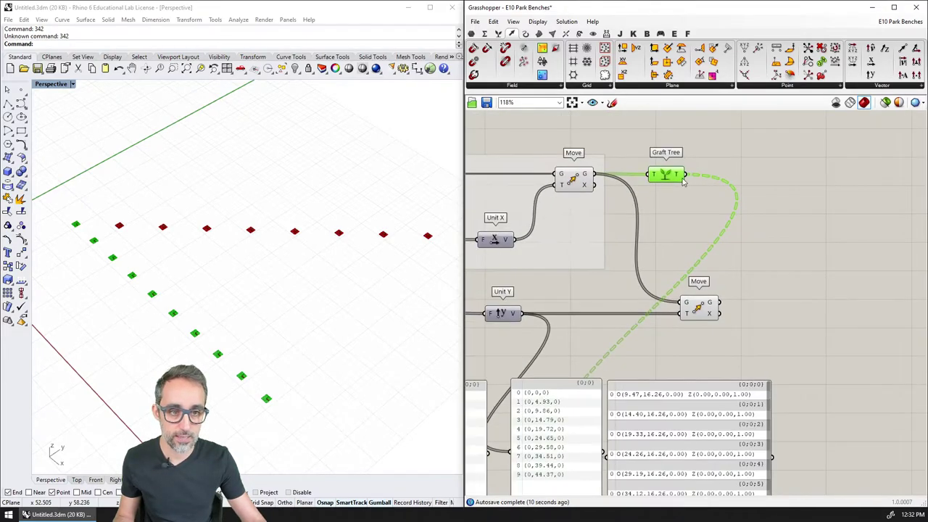
left_click_drag(685, 175, 684, 308)
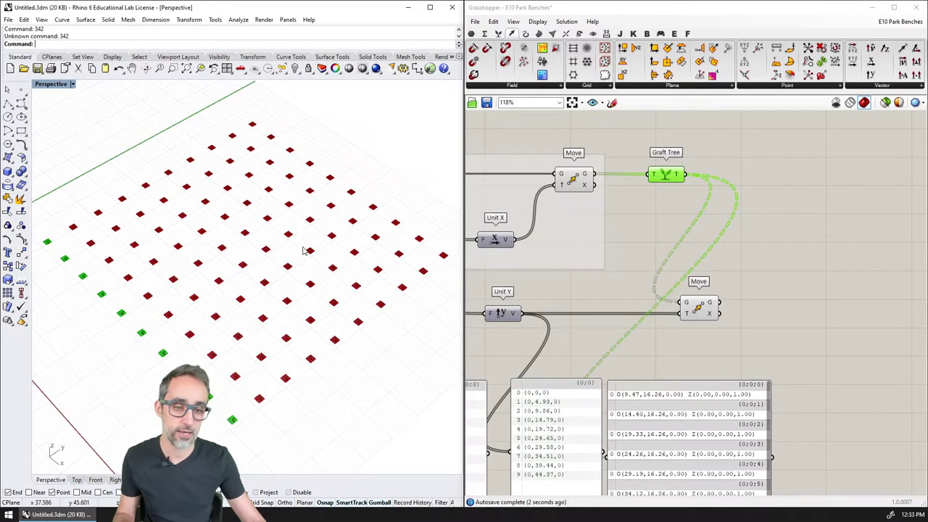
Delete the three panels below the Series and Unit Y components, and highlight the second Move's plane grid in the viewport.
right_click_drag(532, 302, 711, 250)
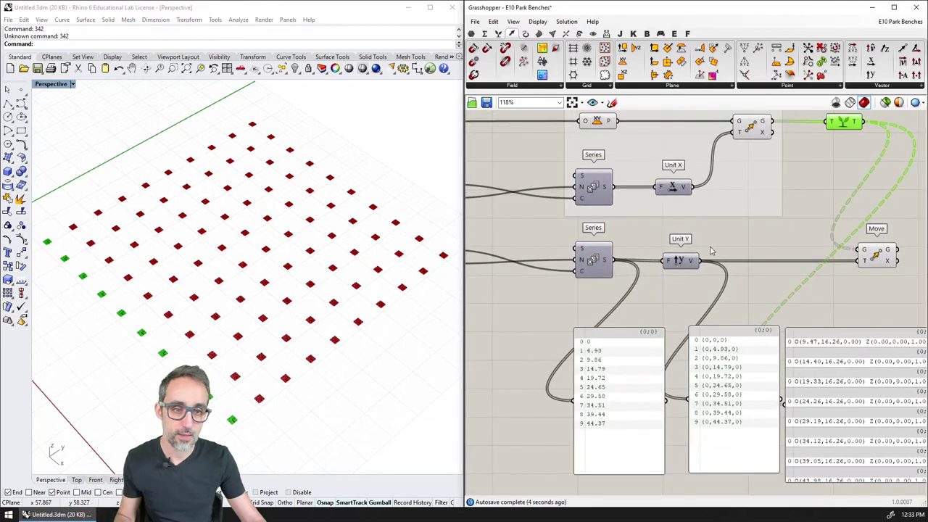
scroll(709, 255, "down", 2)
left_click(746, 283)
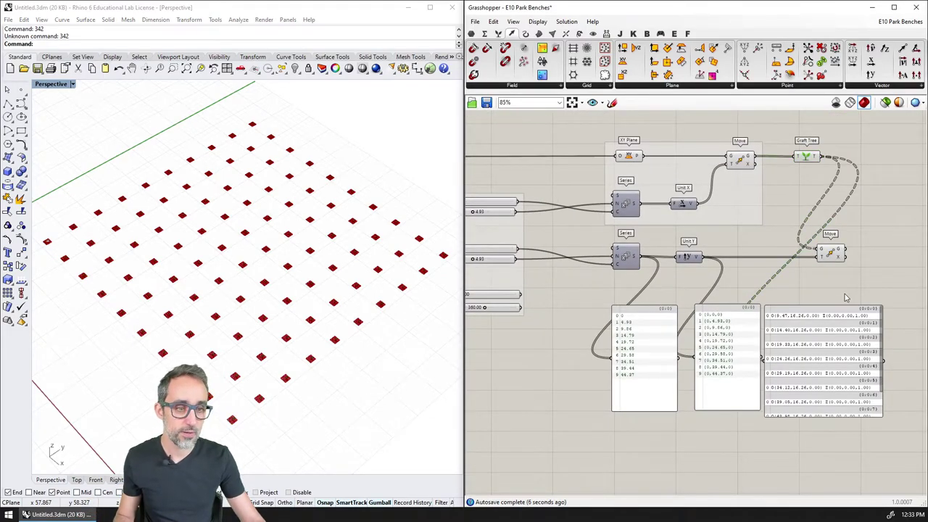
left_click_drag(845, 297, 641, 372)
key("Delete")
left_click(830, 252)
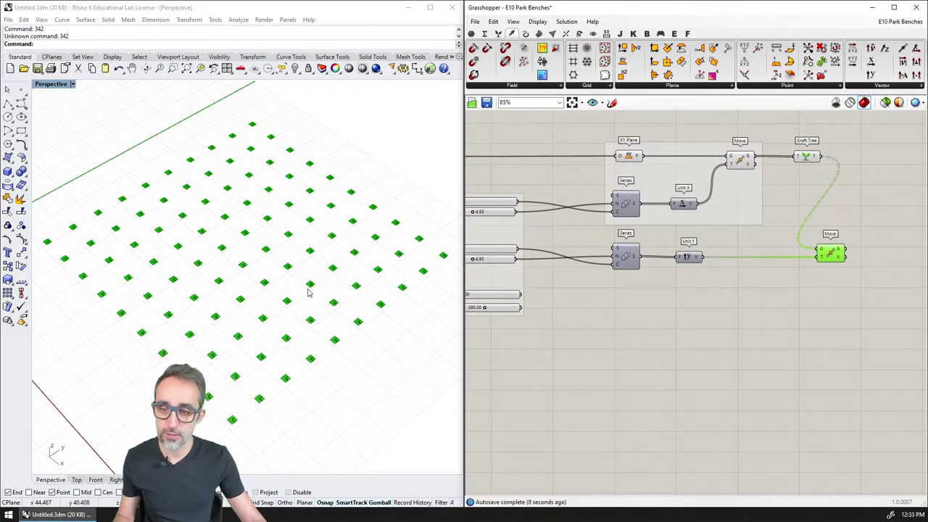
mouse_move(308, 293)
right_mouse_down()
mouse_move(323, 312)
mouse_move(294, 296)
mouse_move(309, 309)
right_mouse_up()
scroll(317, 311, "up", 2)
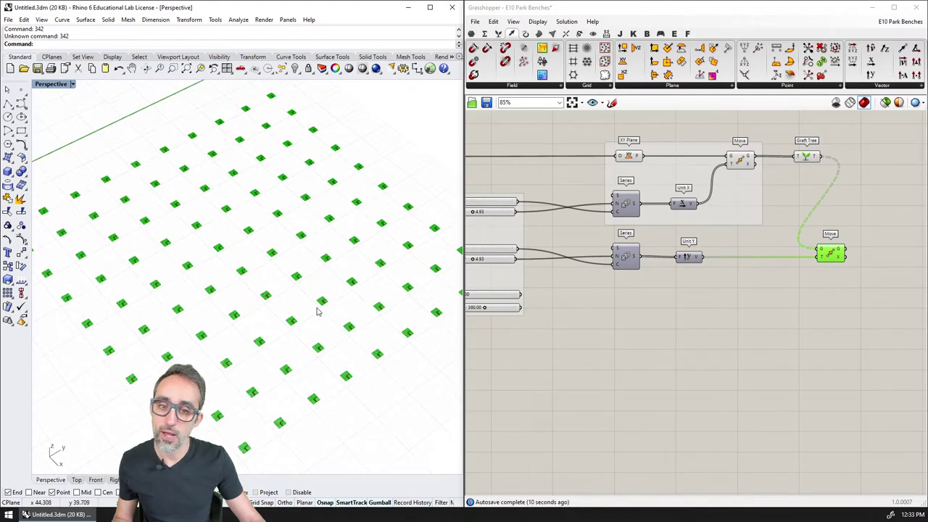
scroll(317, 312, "down", 2)
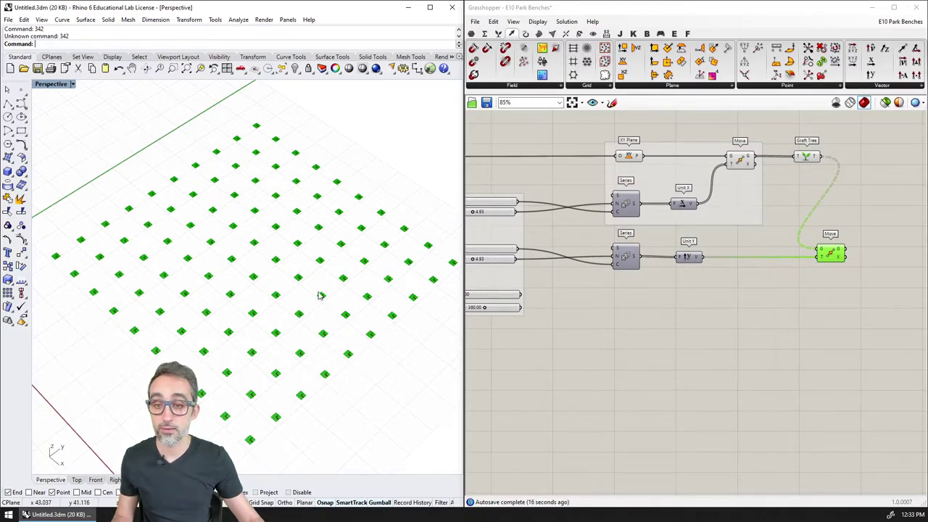
right_click_drag(319, 292, 319, 276, "shift")
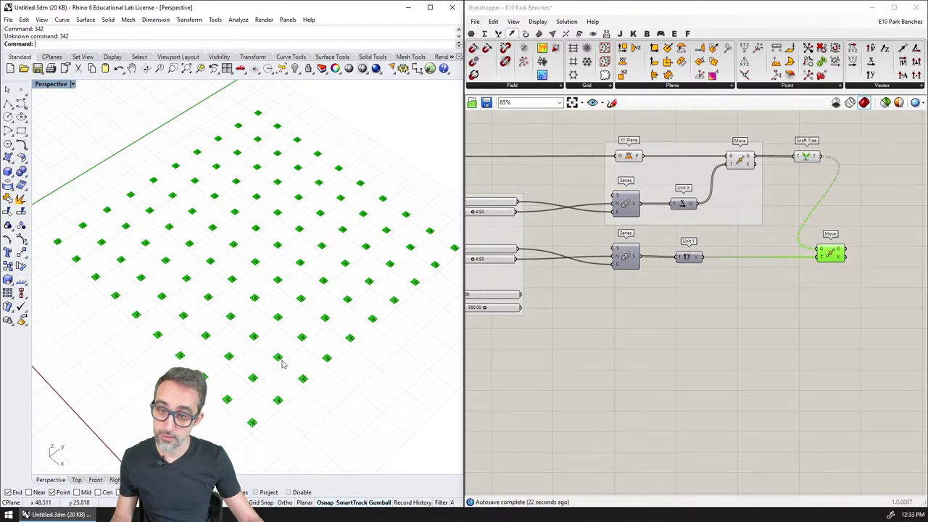
Copy the Construct Domain, Subtraction with its 1 panel, Range and Radians components from the upper definition to below the Unit Y row.
left_click(728, 328)
scroll(674, 234, "down", 4)
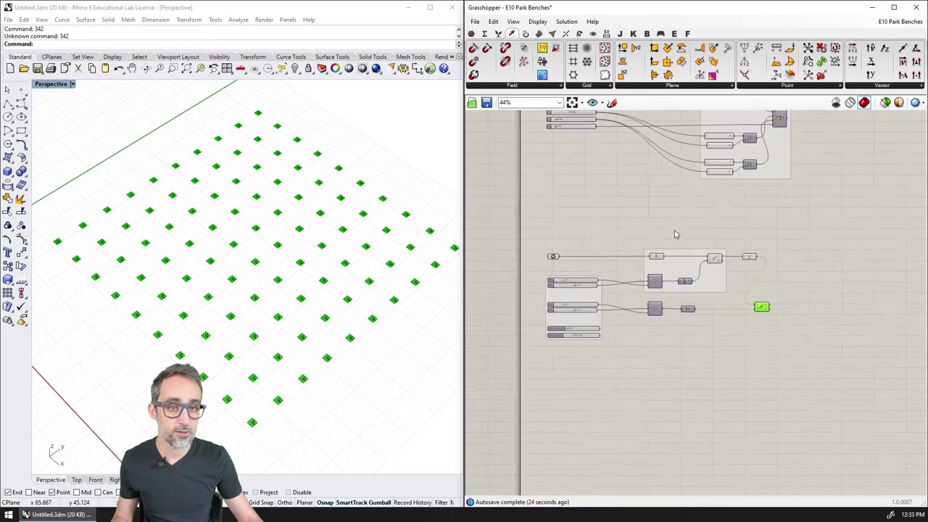
scroll(673, 234, "up", 4)
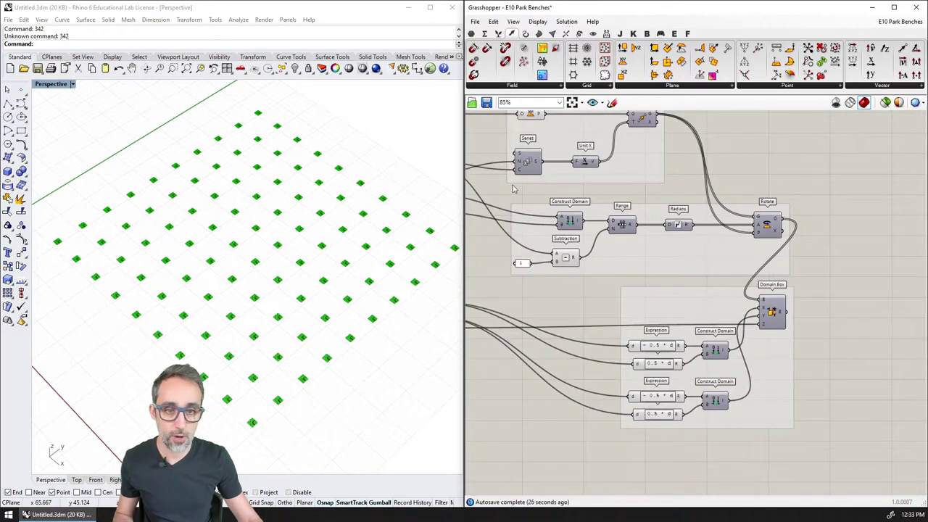
left_click_drag(504, 187, 716, 285)
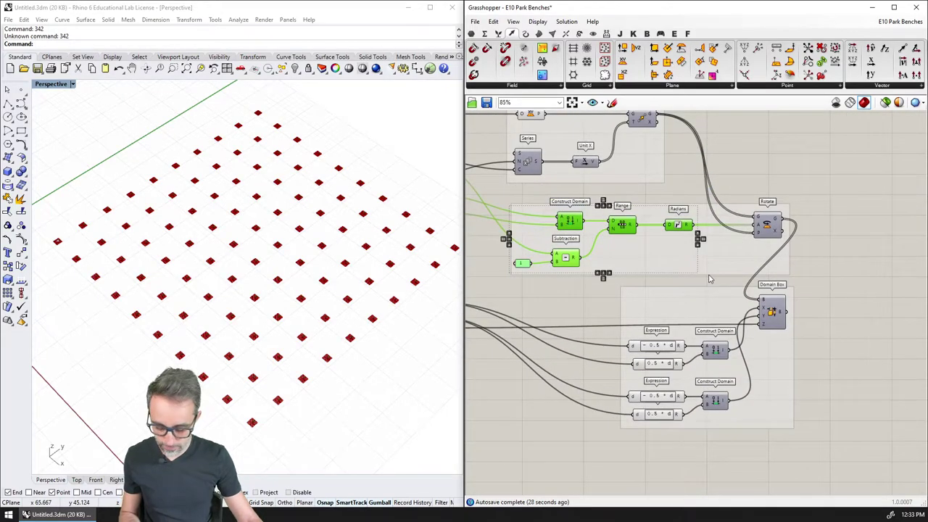
key("ctrl+c")
key("ctrl+v")
mouse_move(628, 231)
left_mouse_down()
mouse_move(622, 389)
mouse_move(636, 219)
left_mouse_up()
right_click_drag(621, 389, 636, 219)
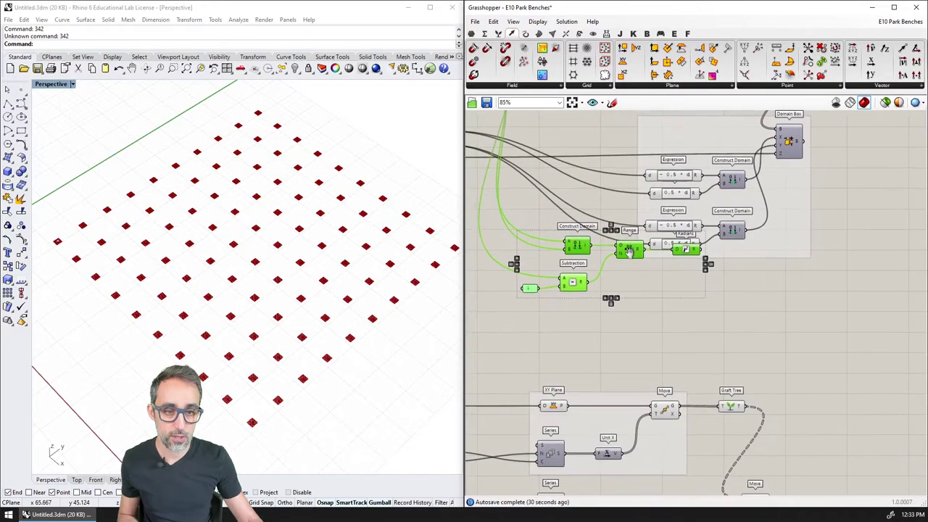
left_click_drag(636, 219, 641, 410)
left_click(634, 365)
Connect the START ANGLE and END ANGLE sliders to inputs A and B of the copied Construct Domain.
right_click_drag(625, 359, 756, 334)
scroll(713, 352, "up", 2)
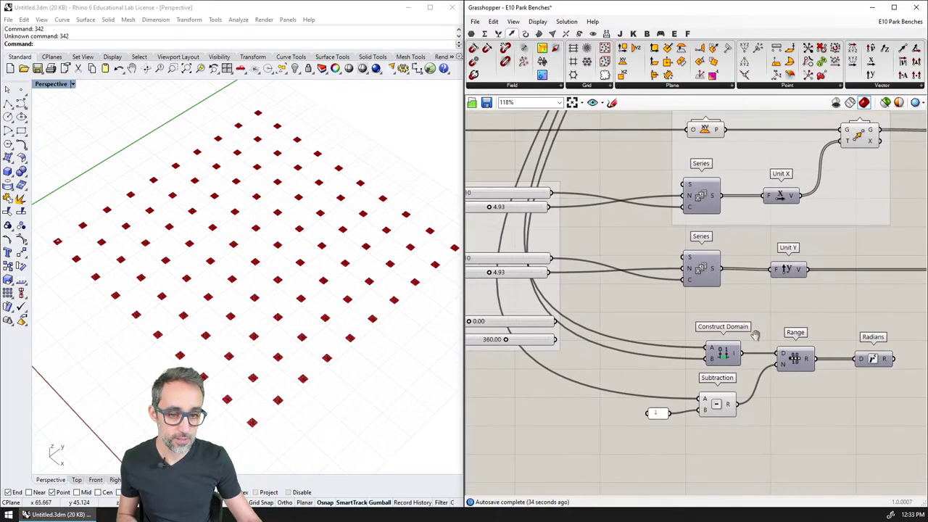
scroll(750, 336, "down", 1)
left_click_drag(587, 323, 716, 347)
left_click_drag(591, 344, 718, 355)
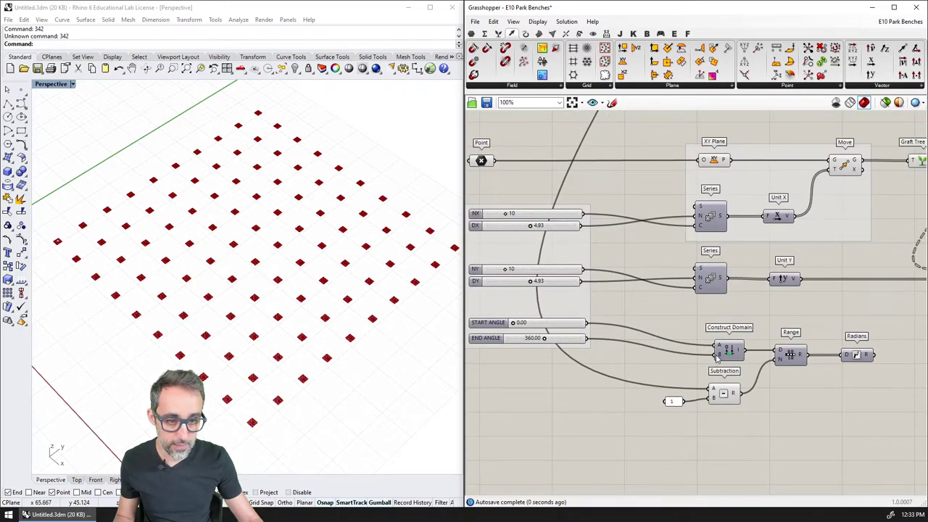
right_click_drag(679, 352, 641, 344)
Connect the NX slider to input A of the copied Subtraction component.
right_click_drag(711, 373, 687, 314)
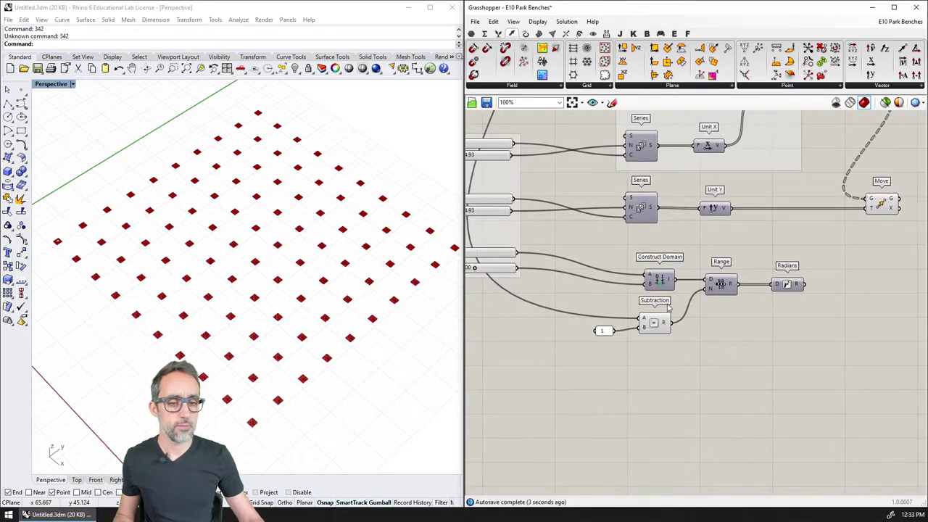
left_click_drag(668, 308, 602, 355)
right_click_drag(539, 164, 633, 193)
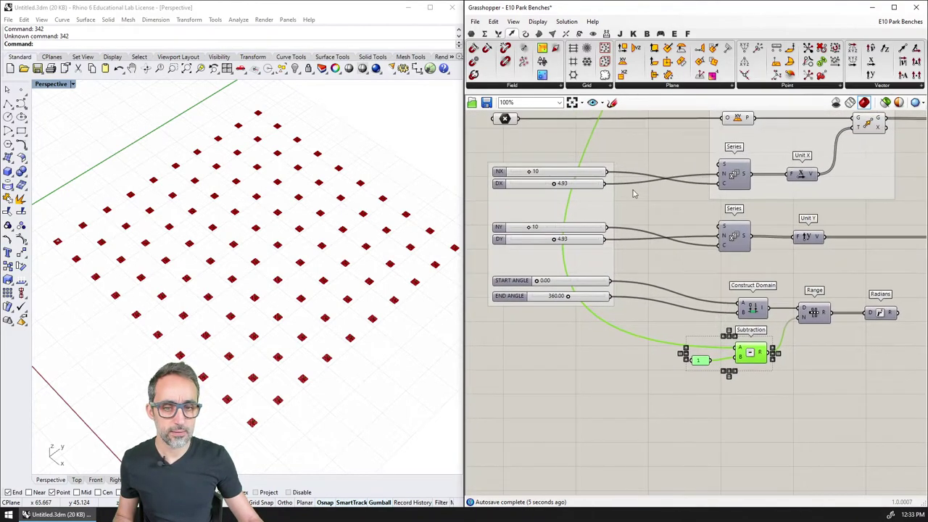
left_click_drag(608, 172, 738, 348)
left_click(608, 345)
right_click_drag(661, 356, 572, 340)
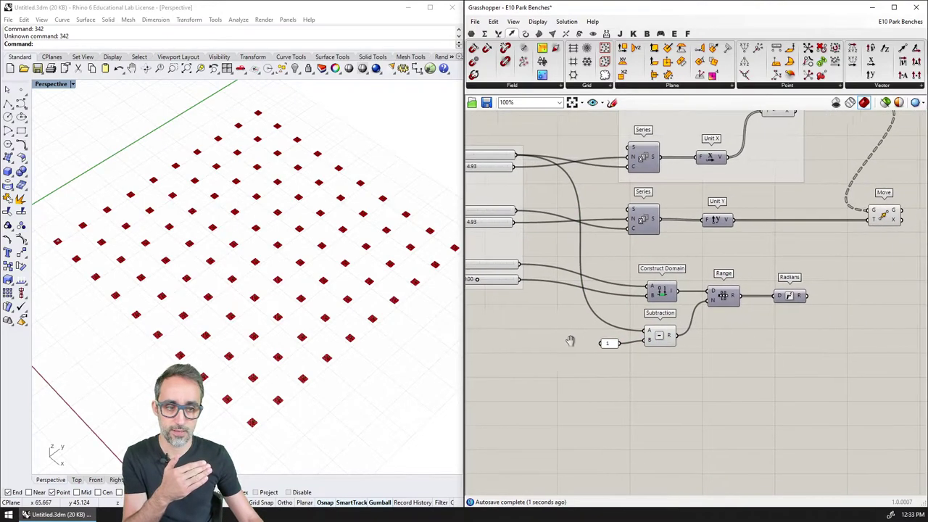
Check the second Move's geometry output against the Range output, and add a panel connected to the Range output.
right_click_drag(772, 323, 604, 362)
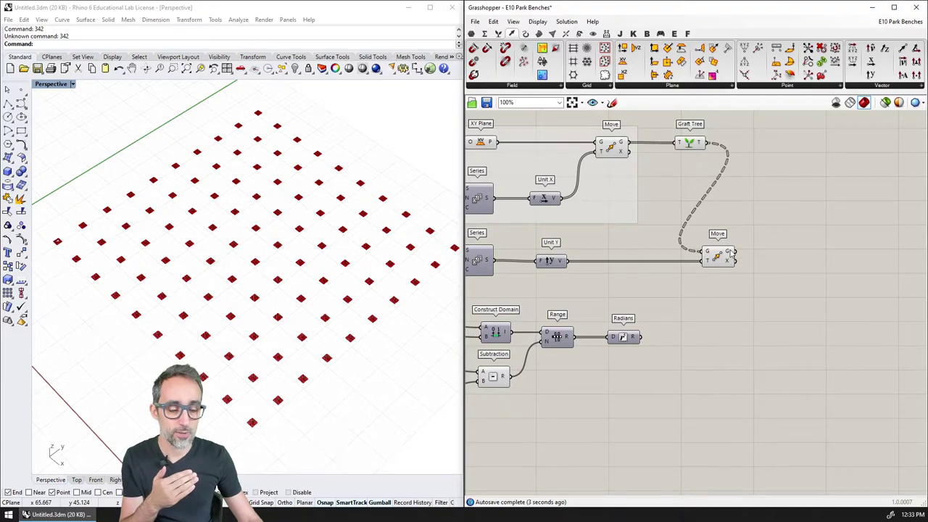
mouse_move(730, 253)
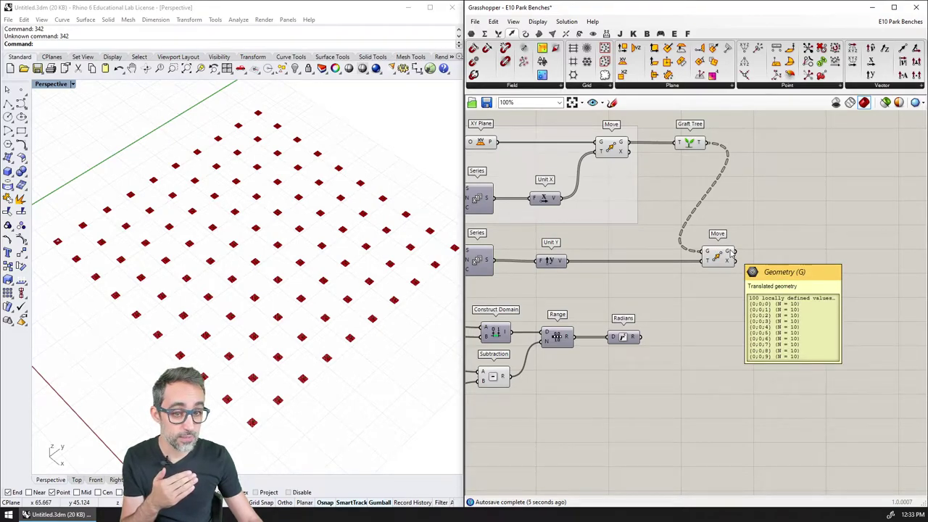
right_click_drag(579, 329, 677, 270)
mouse_move(667, 277)
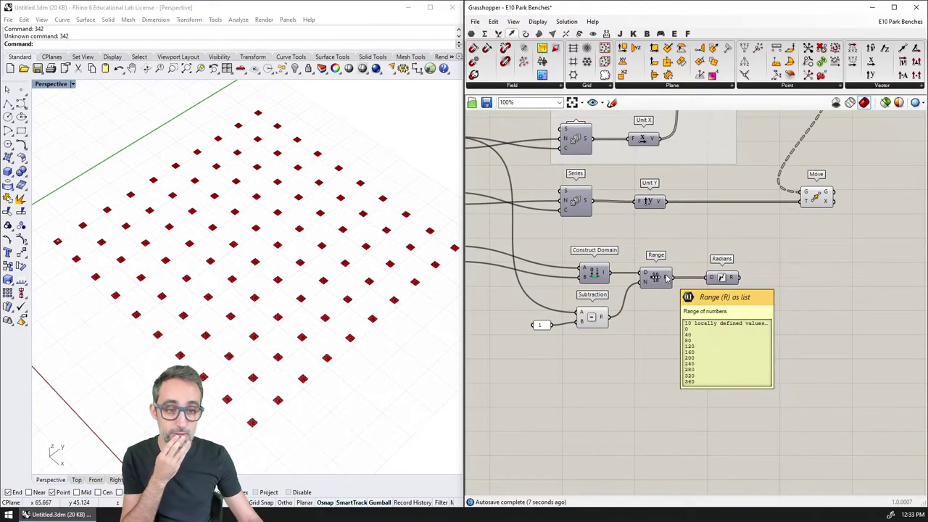
double_click(654, 352)
type("panel")
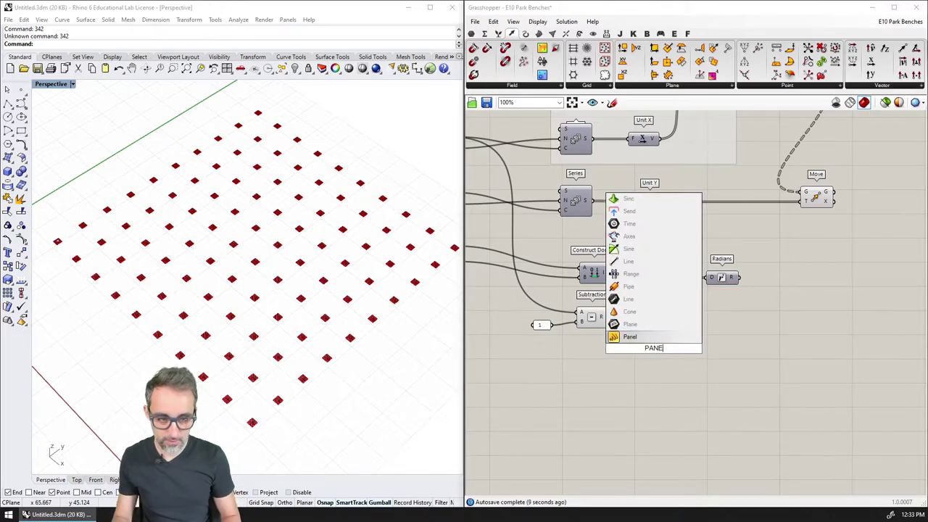
key("Return")
left_click_drag(654, 352, 703, 354)
left_click_drag(671, 278, 664, 348)
Enlarge the Range panel to show the full list of angles and position it below the Radians component.
left_click_drag(737, 371, 733, 451)
left_click_drag(709, 406, 720, 395)
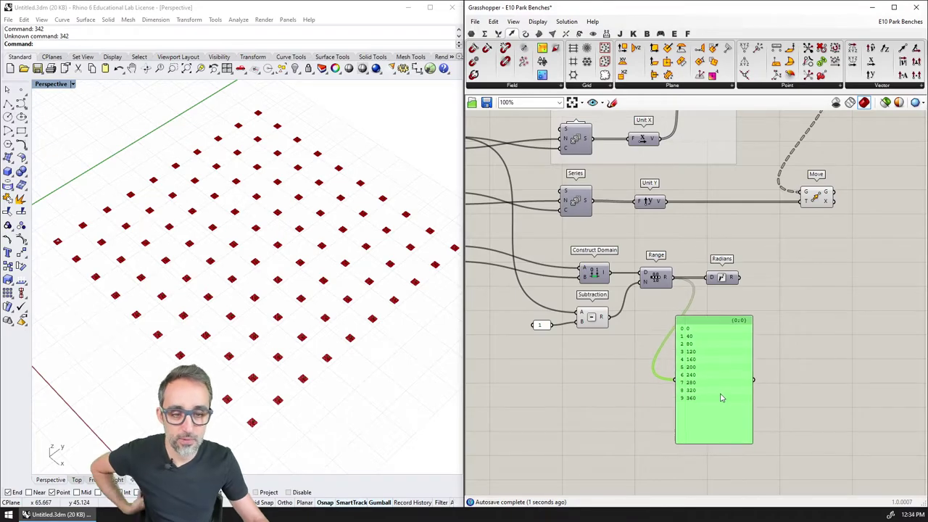
scroll(711, 380, "up", 1)
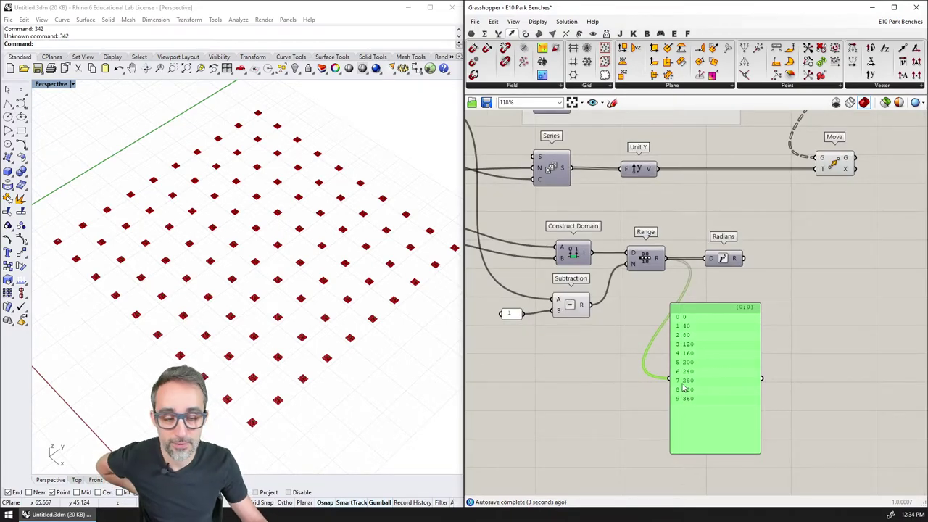
scroll(696, 384, "up", 1)
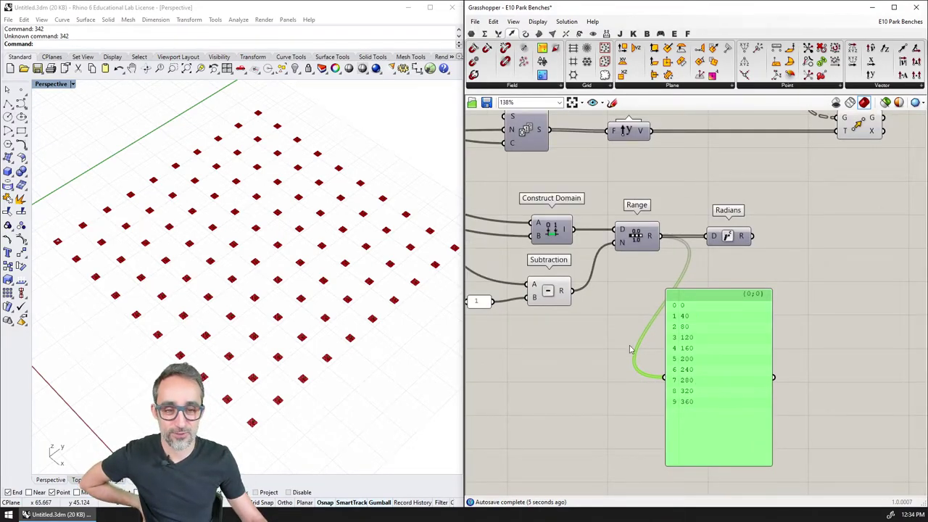
Add an Expression component below the copied Subtraction component.
right_click_drag(630, 350, 726, 397)
scroll(717, 386, "down", 2)
right_click_drag(686, 330, 769, 329)
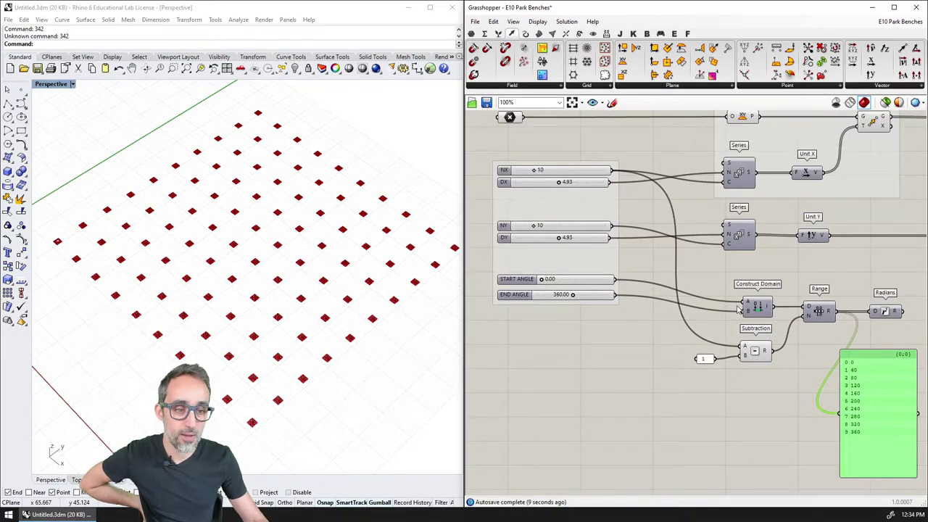
mouse_move(830, 312)
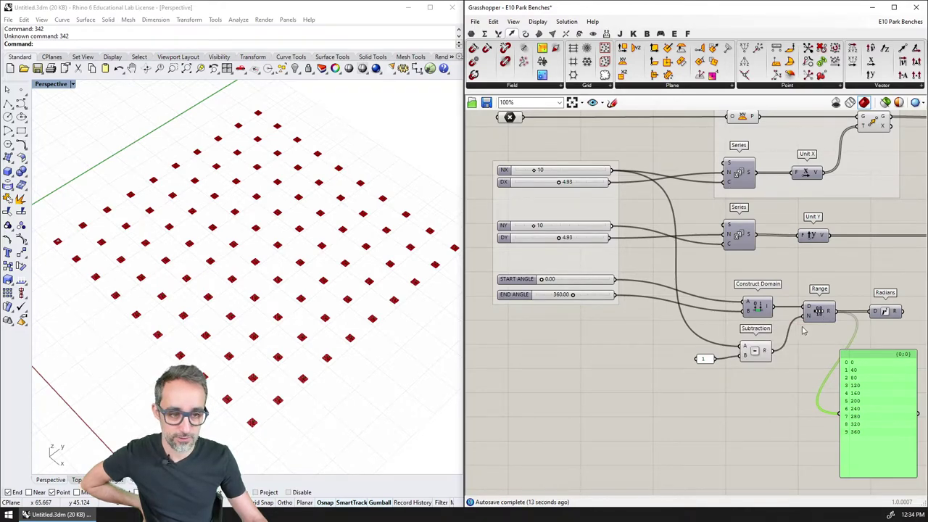
scroll(765, 313, "up", 1)
scroll(761, 313, "down", 1)
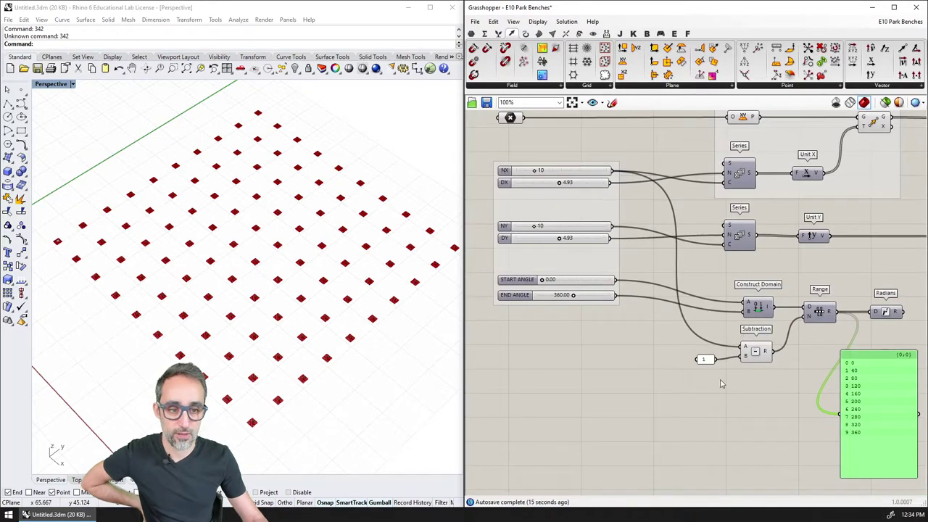
double_click(715, 396)
type("EXPRE")
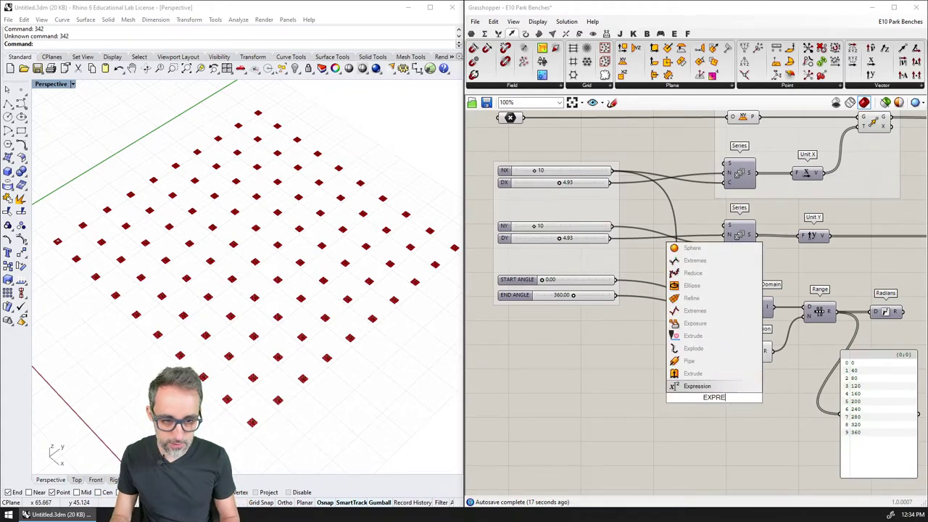
key("Return")
scroll(677, 408, "up", 5)
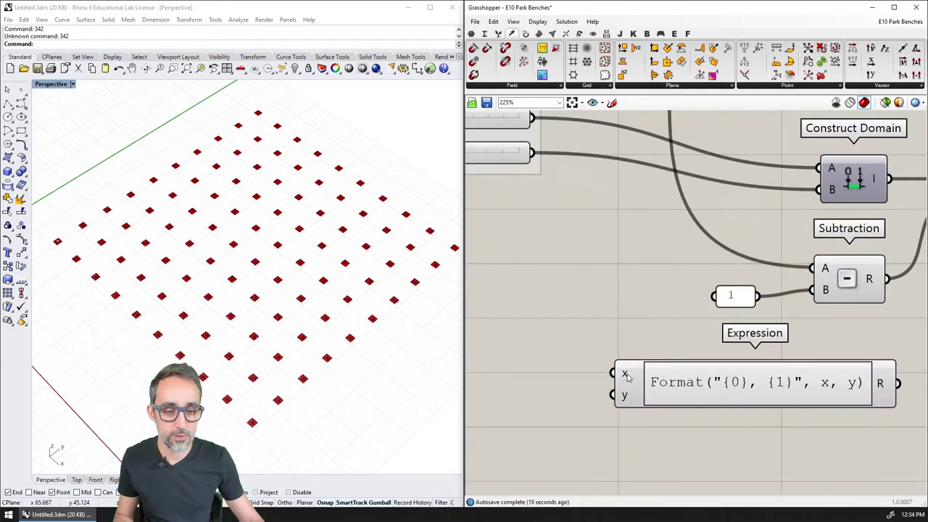
Rename the Expression component's inputs x and y to nx and ny.
right_click(654, 393)
type("N")
key("Return")
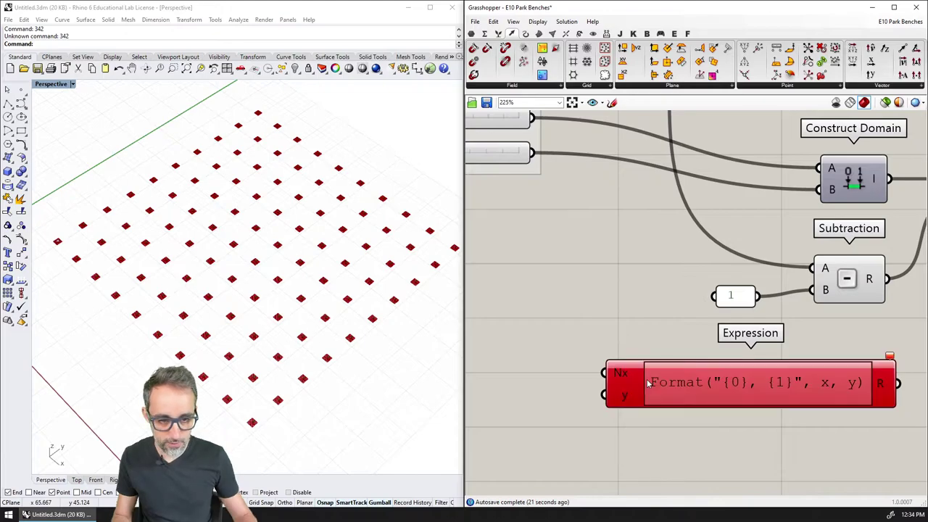
right_click(622, 374)
left_click_drag(658, 380, 592, 372)
type("n")
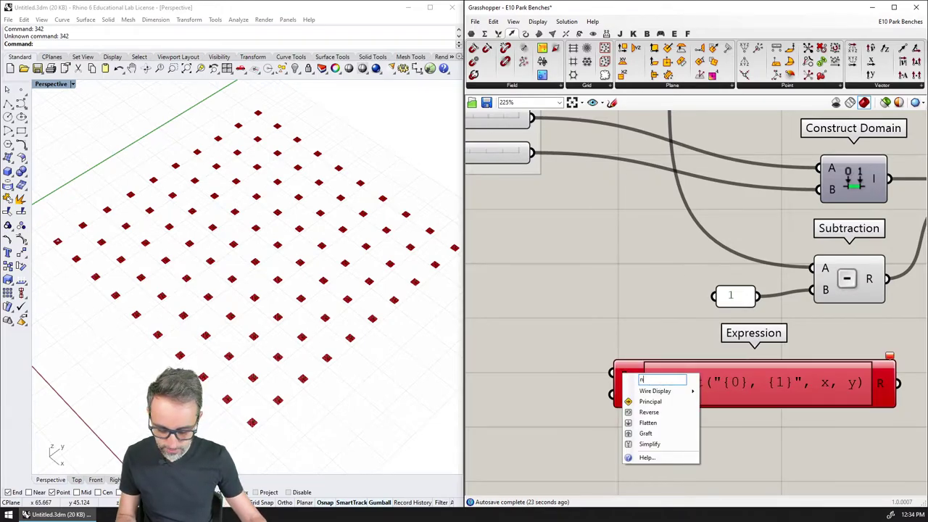
type("x")
key("Return")
right_click(626, 397)
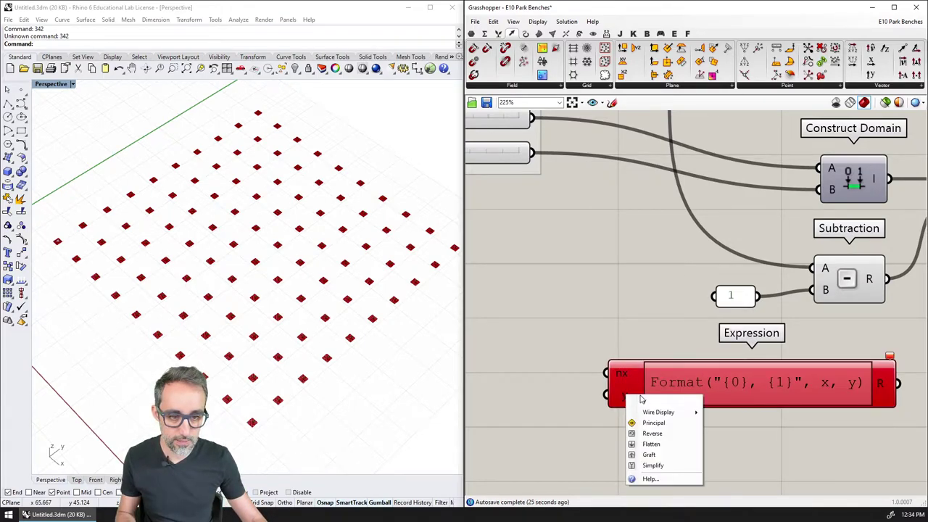
type("ny")
key("Return")
Connect the NX slider to the Expression's nx input and the NY slider to its ny input.
right_click_drag(672, 329, 666, 341)
scroll(666, 340, "down", 3)
right_click_drag(625, 241, 696, 279)
scroll(697, 279, "down", 1)
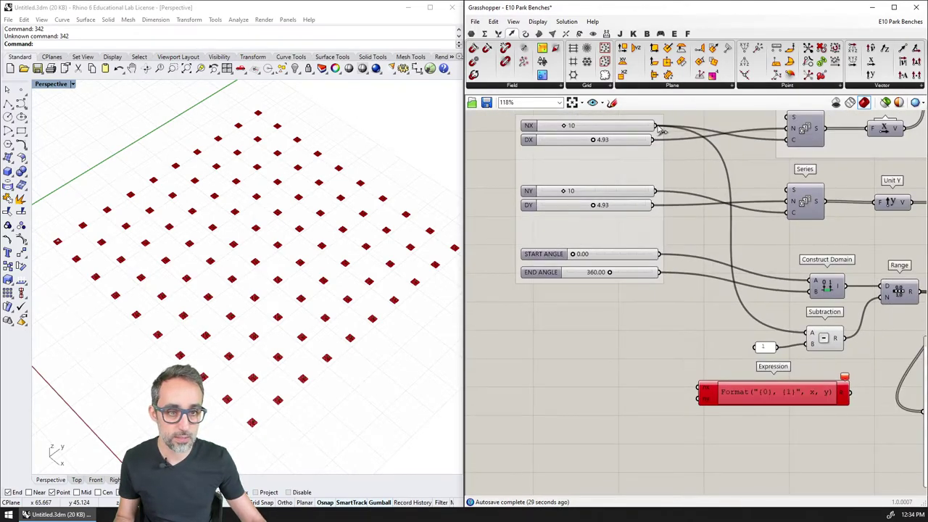
left_click_drag(654, 125, 699, 387)
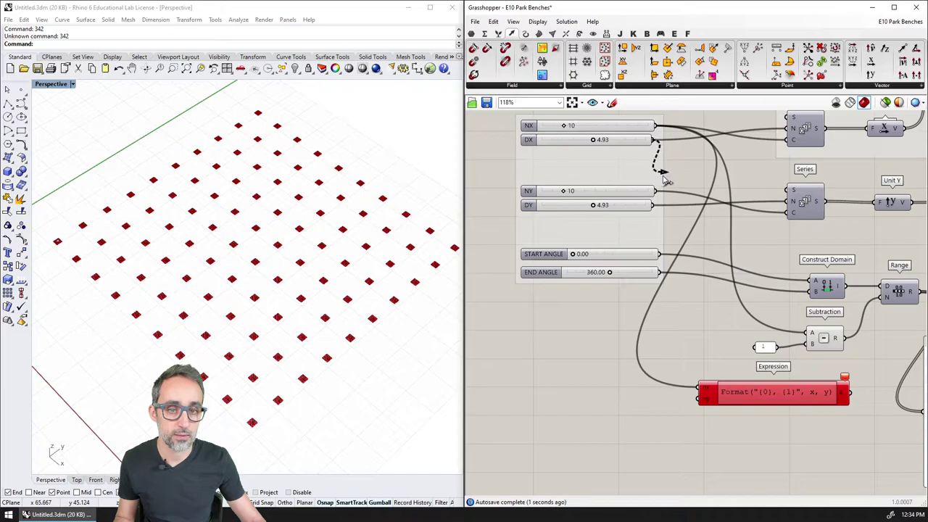
left_click_drag(654, 190, 697, 399)
scroll(752, 416, "up", 2)
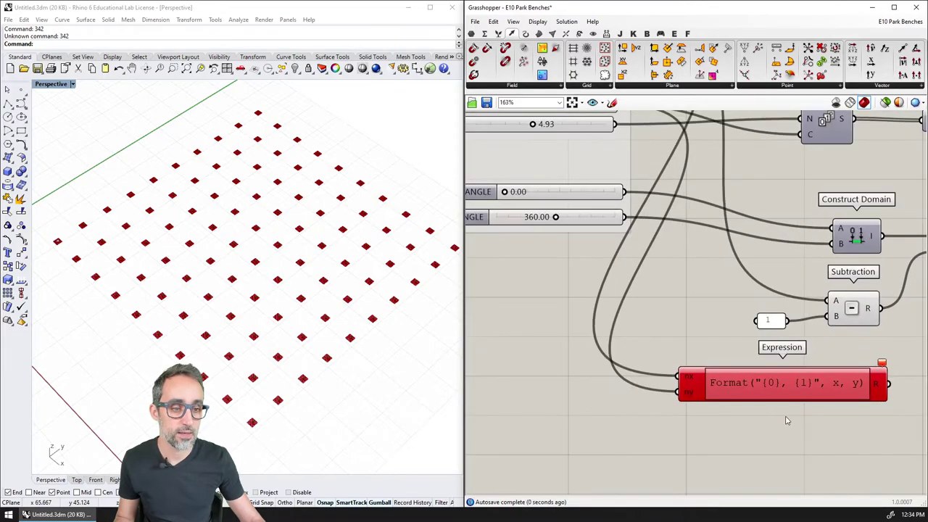
Delete the copied Subtraction component together with the panel containing 1 that feeds it.
right_click_drag(807, 408, 594, 395)
left_click_drag(658, 279, 643, 268)
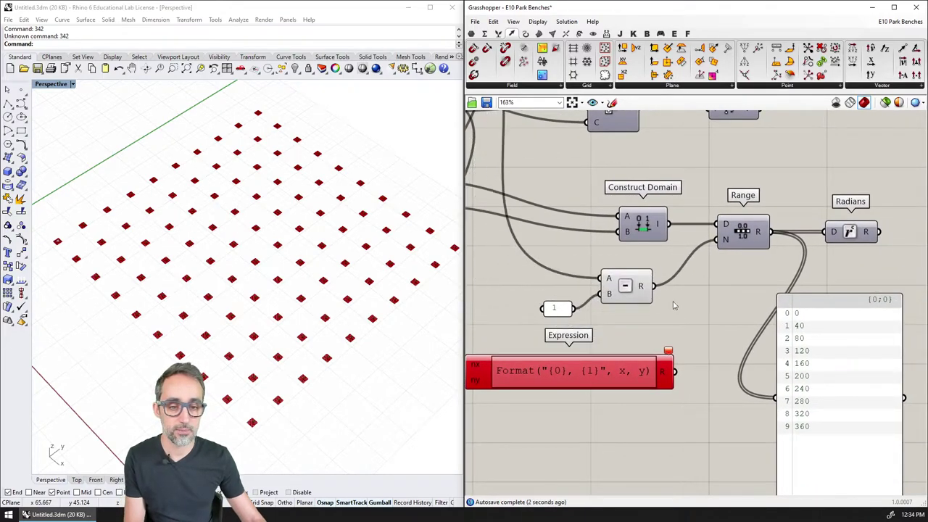
left_click_drag(672, 306, 535, 280)
key("Delete")
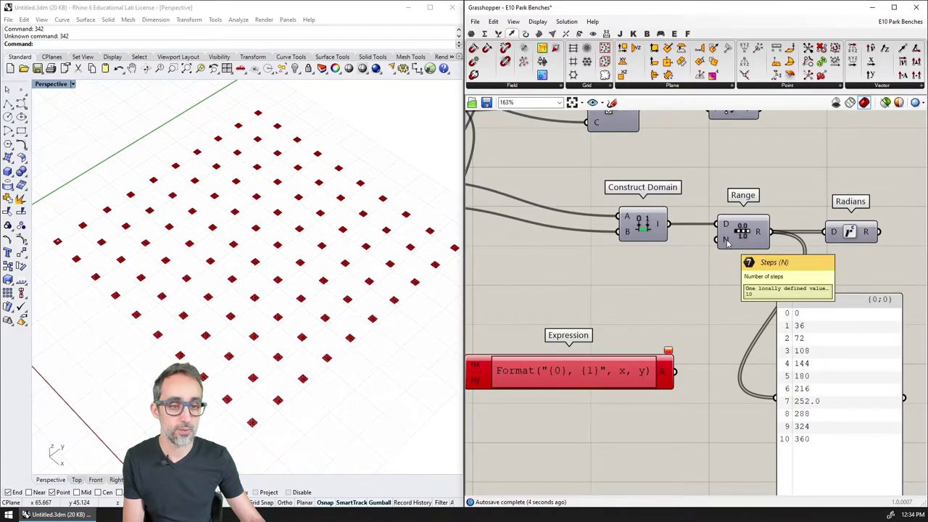
Move the Expression component up beneath Construct Domain and set its formula to nx * ny.
right_click_drag(618, 375, 647, 363)
left_click_drag(610, 362, 629, 298)
double_click(629, 297)
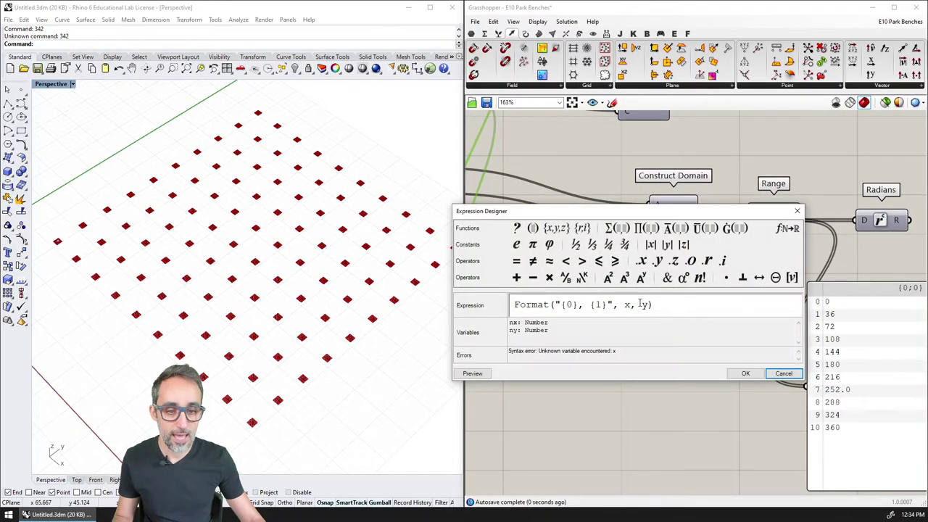
type("nx")
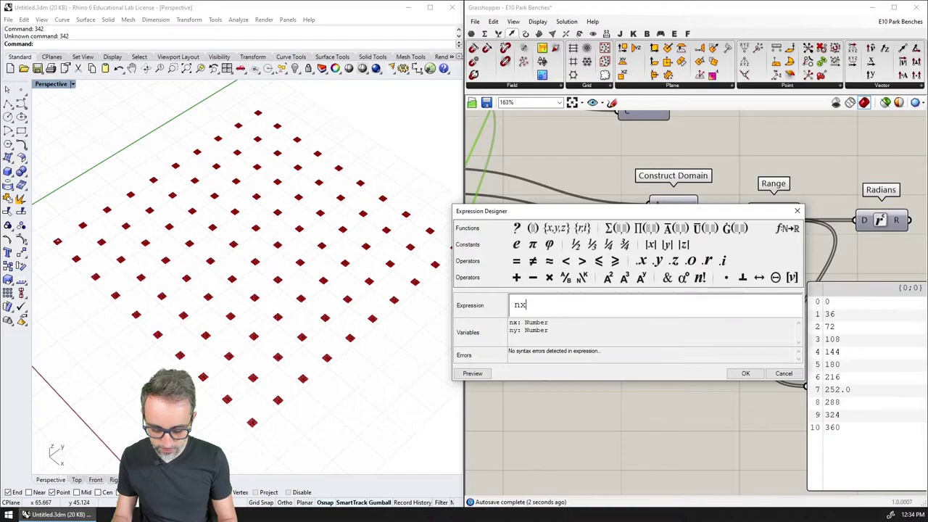
type(" * ny")
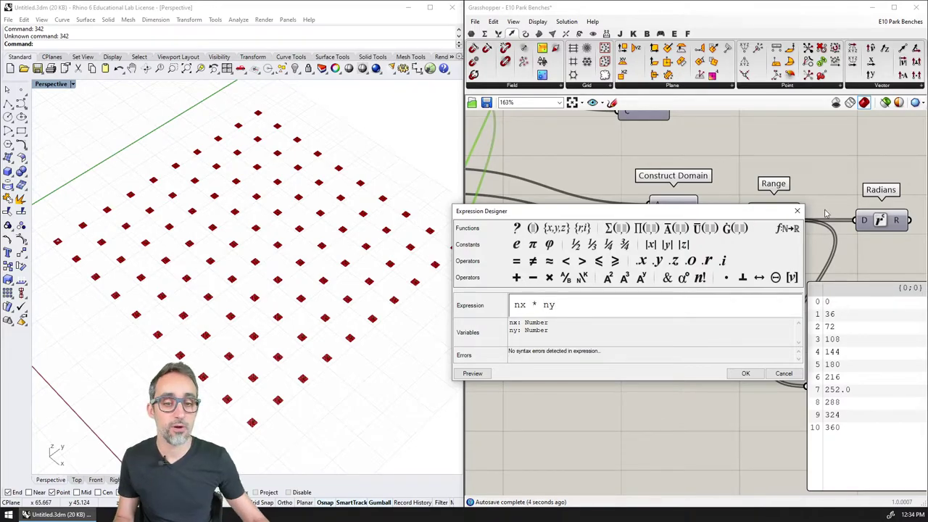
left_click(745, 373)
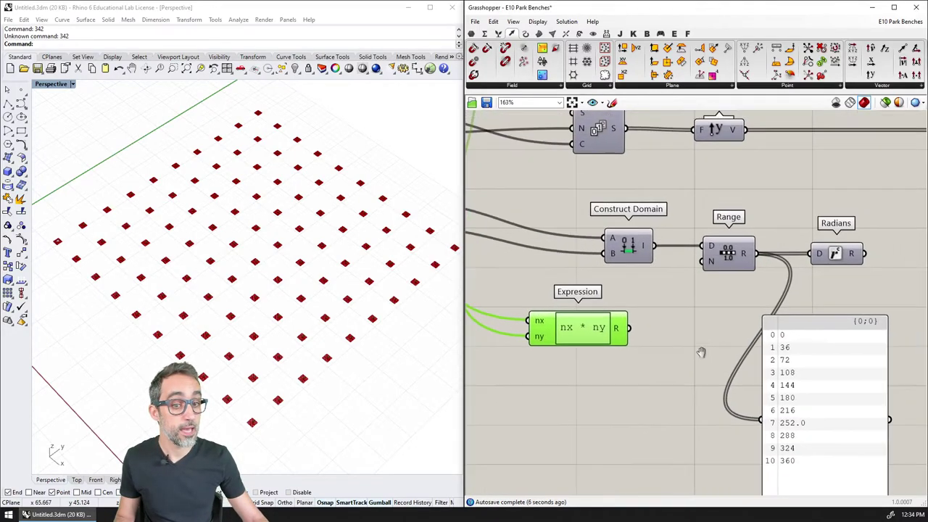
left_click_drag(607, 334, 624, 334)
Connect the Expression's result to the Range component's N input.
scroll(678, 330, "down", 2)
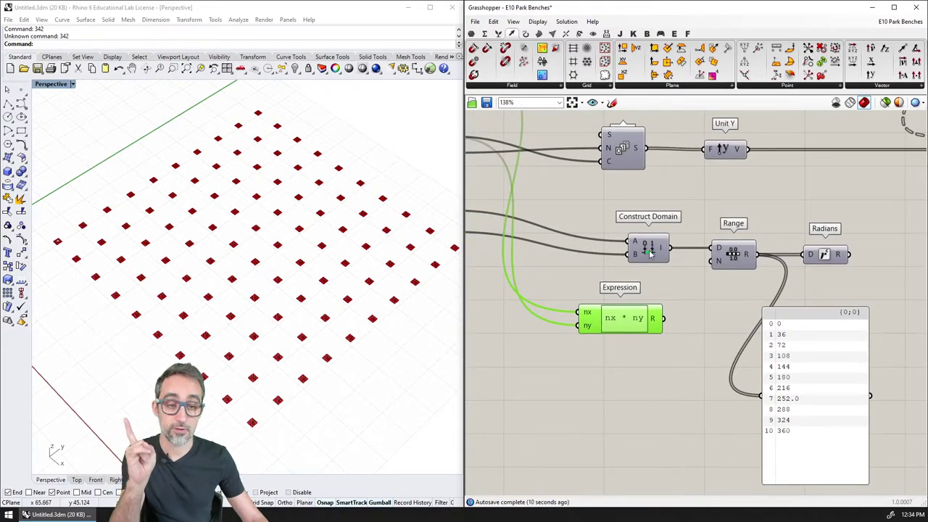
right_click_drag(642, 255, 777, 288)
right_click_drag(639, 288, 502, 282)
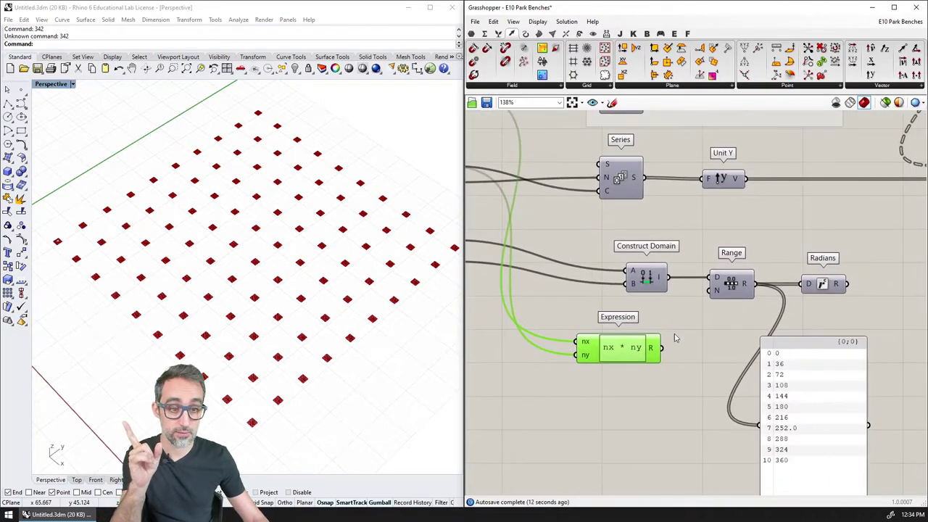
left_click_drag(661, 348, 710, 293)
right_click_drag(738, 418, 711, 342)
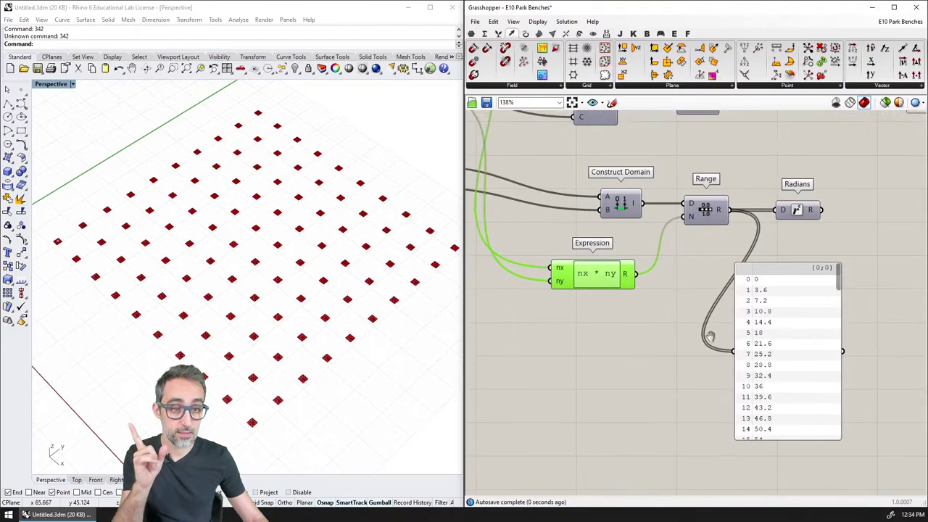
Compare the number of Range values with the second Move's geometry output, and review the Subtraction setup in the original definition.
right_click_drag(712, 279, 705, 316)
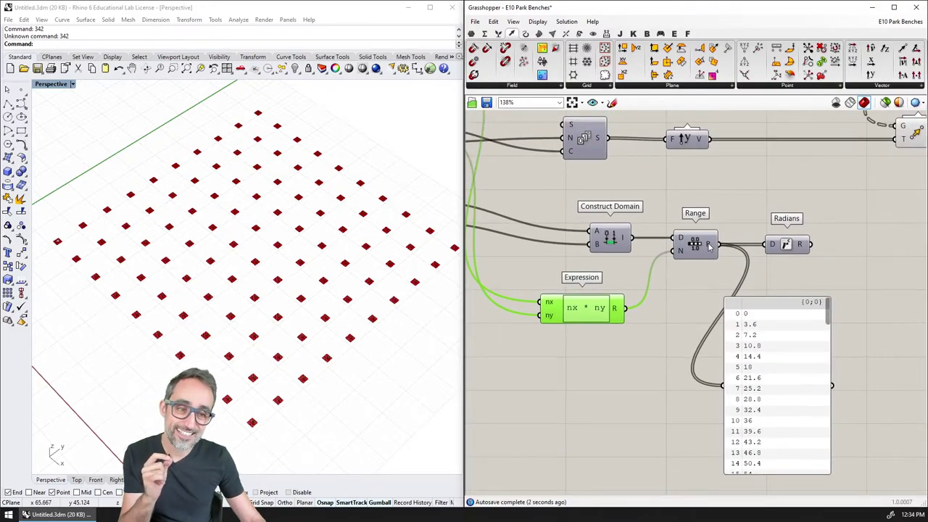
mouse_move(708, 246)
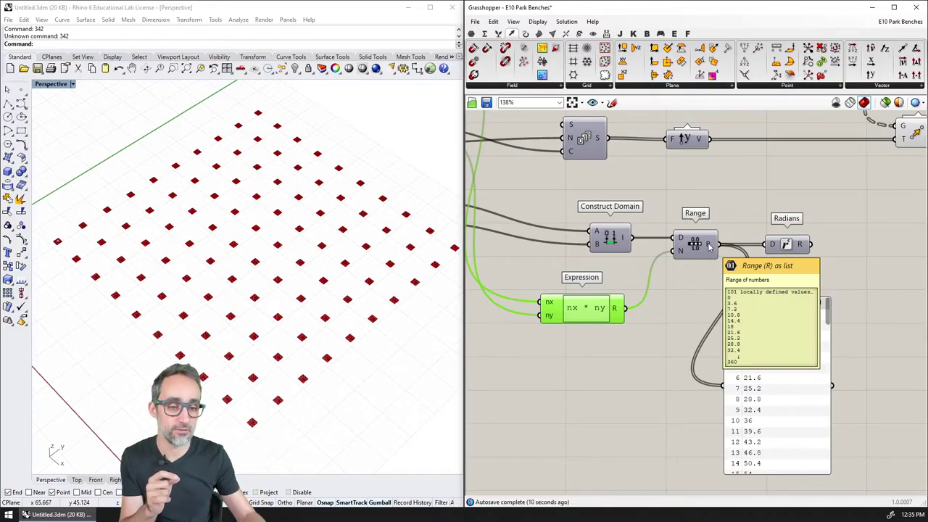
right_click_drag(733, 182, 590, 243)
scroll(663, 247, "down", 1)
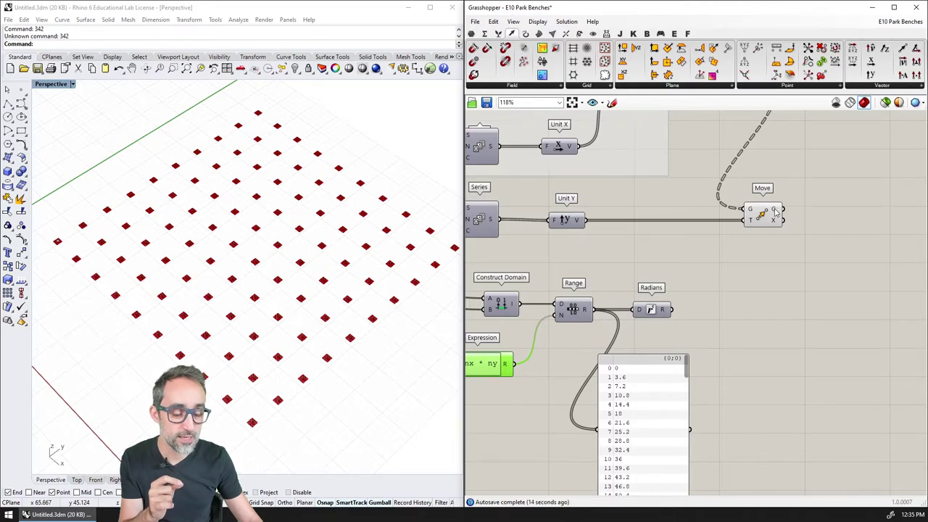
mouse_move(774, 210)
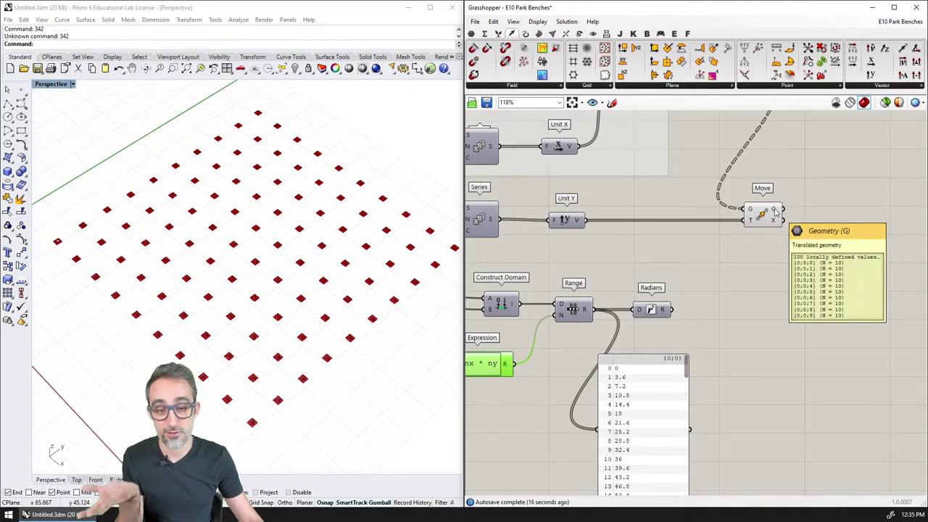
right_click_drag(522, 208, 707, 380)
scroll(664, 268, "down", 2)
right_click_drag(665, 268, 686, 474)
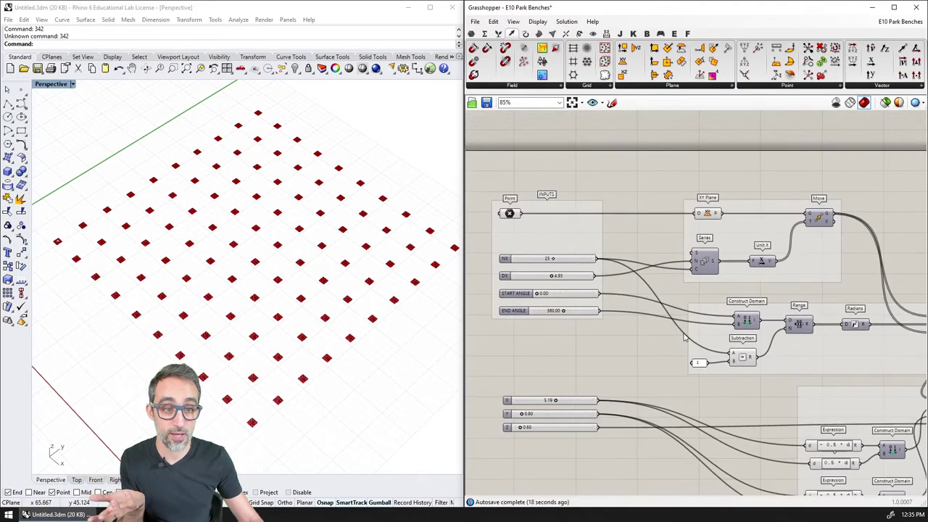
scroll(650, 318, "up", 2)
right_click_drag(650, 318, 731, 306)
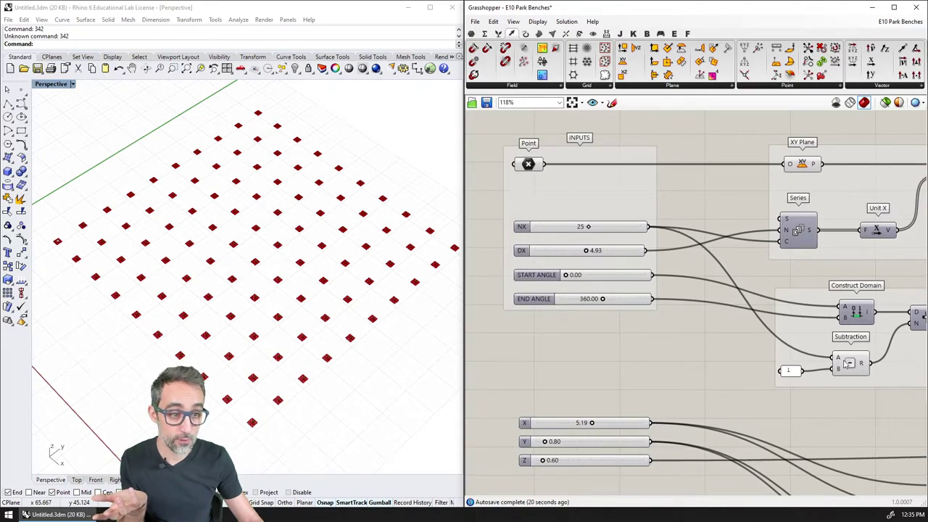
right_click_drag(832, 153, 648, 112)
scroll(674, 420, "up", 2)
right_click_drag(674, 421, 773, 358)
Change the Expression's formula to nx * ny - 1.
double_click(732, 342)
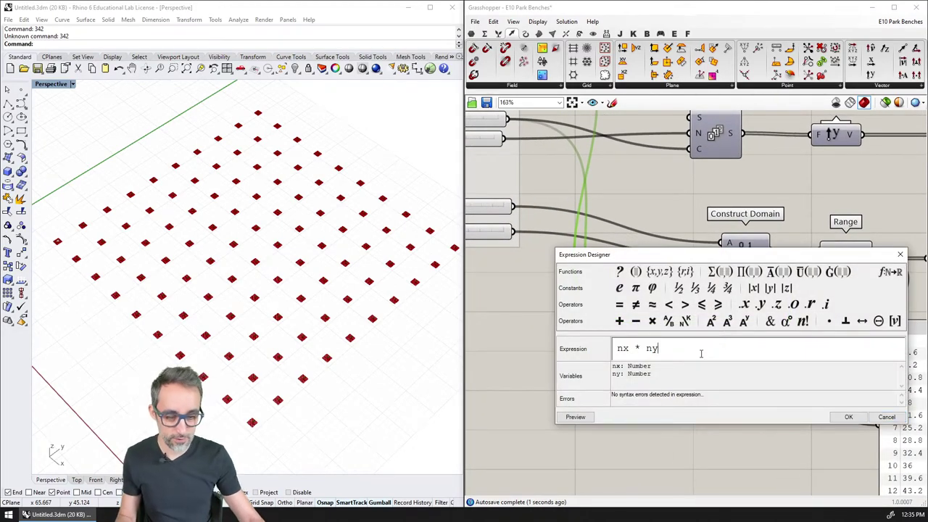
type("- 1")
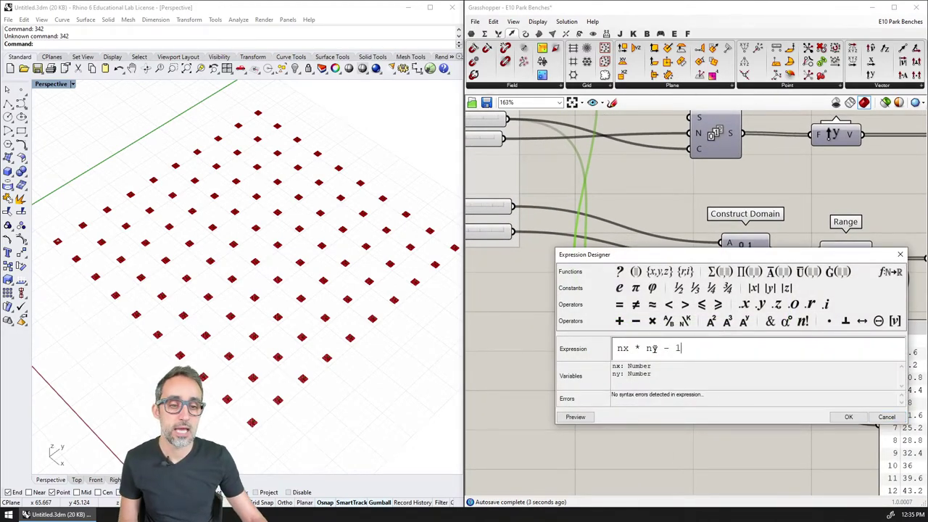
left_click_drag(657, 348, 597, 343)
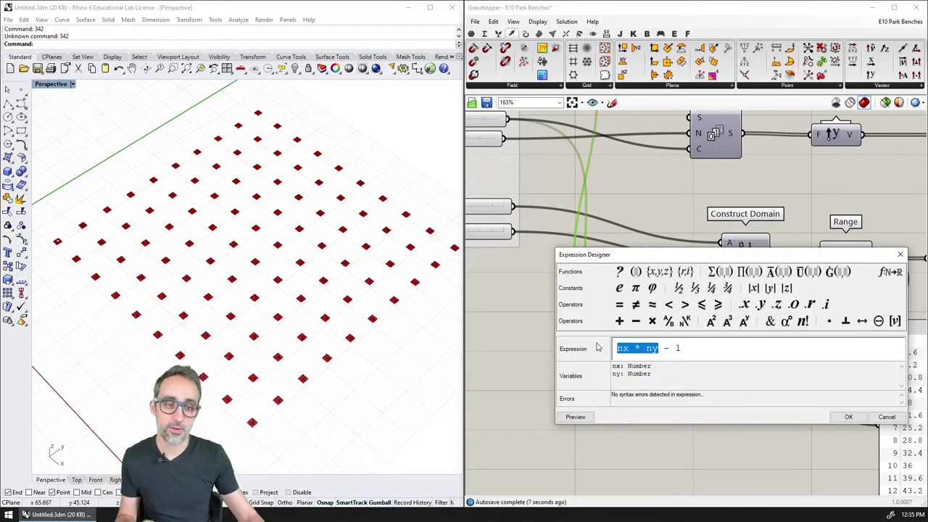
left_click(849, 416)
right_click_drag(796, 355, 679, 364)
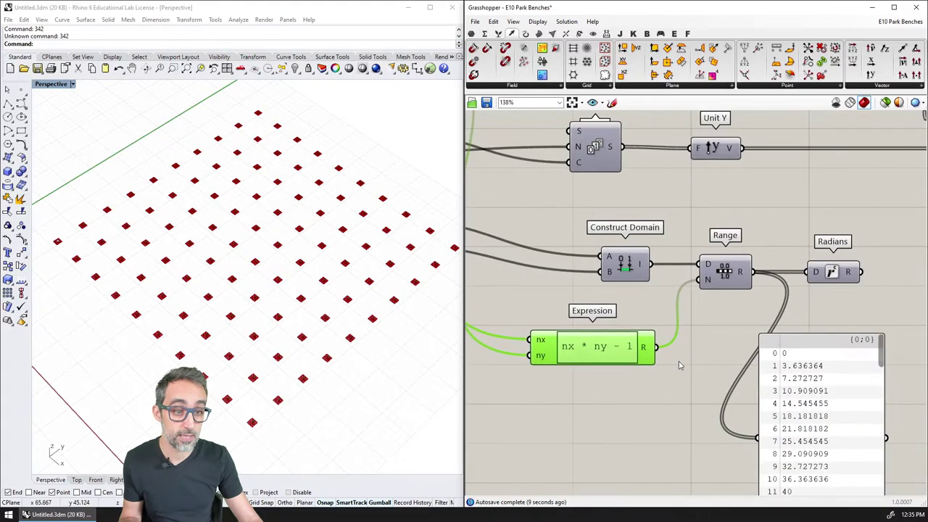
Check the last entries of the angle list in the Range panel.
scroll(739, 361, "down", 1)
right_click_drag(739, 360, 646, 292)
scroll(646, 292, "up", 2)
left_click_drag(782, 283, 775, 465)
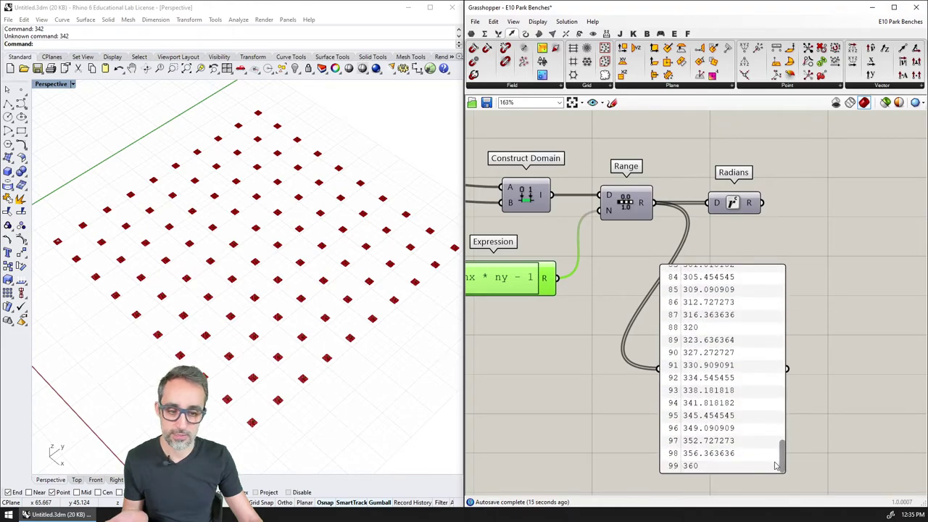
Review how the original definition wires its Move and Radians outputs into Rotate, and compare it with the new grid definition.
right_click_drag(816, 205, 625, 367)
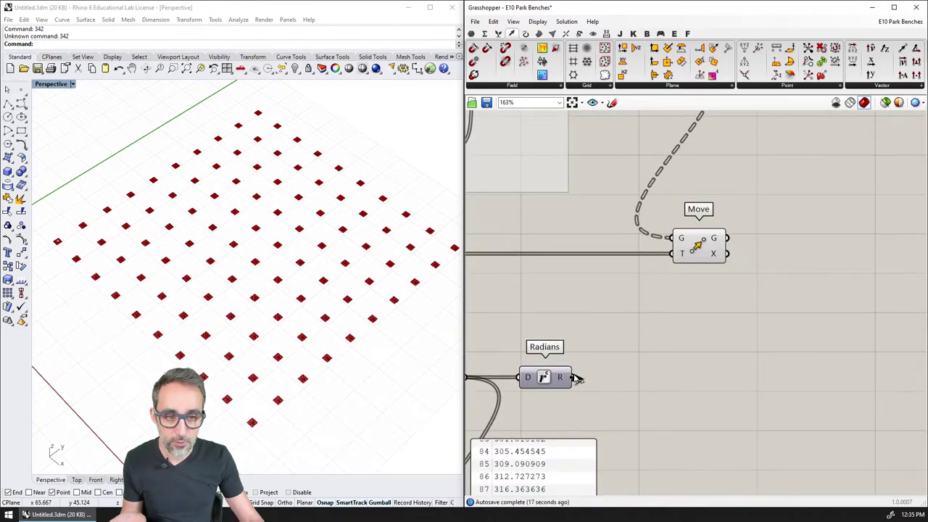
left_click_drag(575, 377, 622, 317)
right_click_drag(638, 317, 646, 394)
scroll(658, 342, "down", 2)
right_click_drag(658, 343, 689, 308)
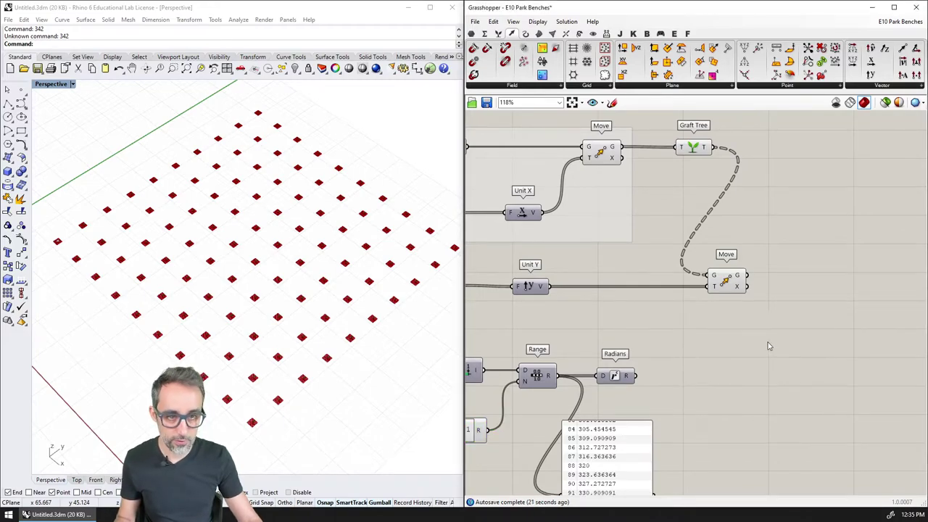
right_click_drag(576, 200, 632, 343)
scroll(633, 269, "down", 6)
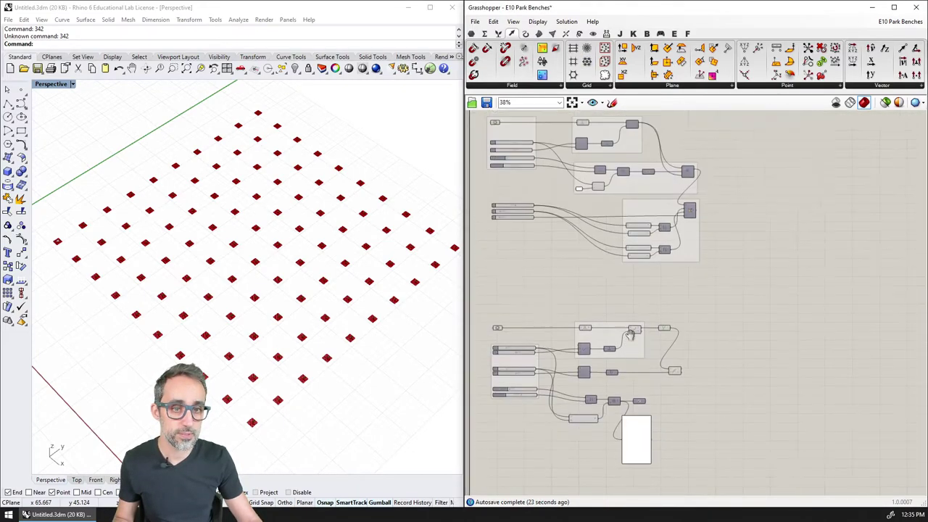
right_click_drag(671, 150, 671, 216)
scroll(677, 228, "up", 4)
scroll(686, 253, "down", 3)
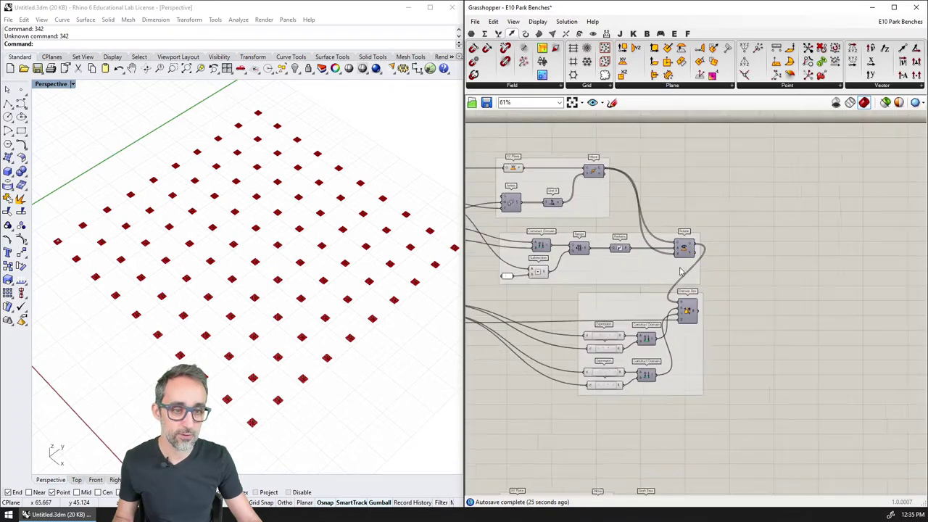
right_click_drag(685, 461, 658, 342)
scroll(619, 400, "up", 5)
right_click_drag(637, 399, 639, 338)
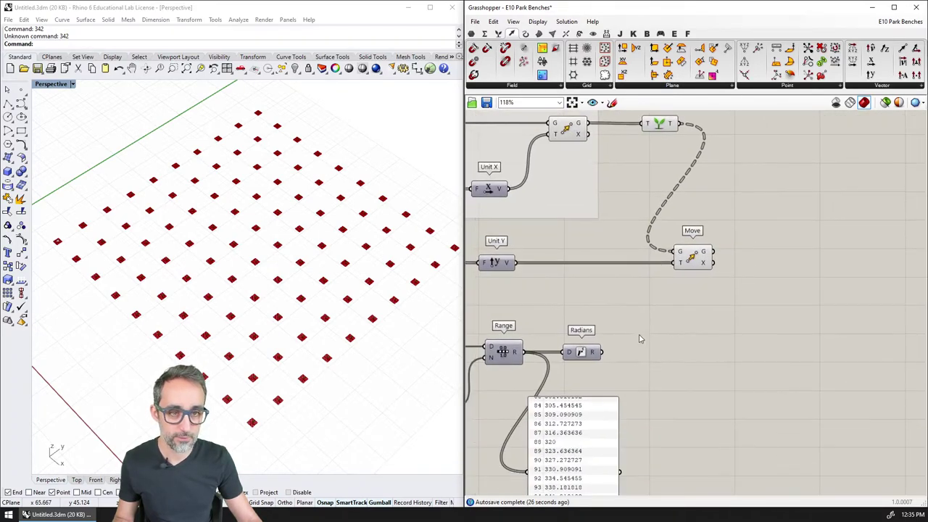
Bring the angle panel back to its first entries and reposition it below the Radians component.
left_click(687, 257)
right_click_drag(664, 368, 623, 291)
left_click_drag(576, 451, 576, 326)
left_click_drag(548, 355, 611, 355)
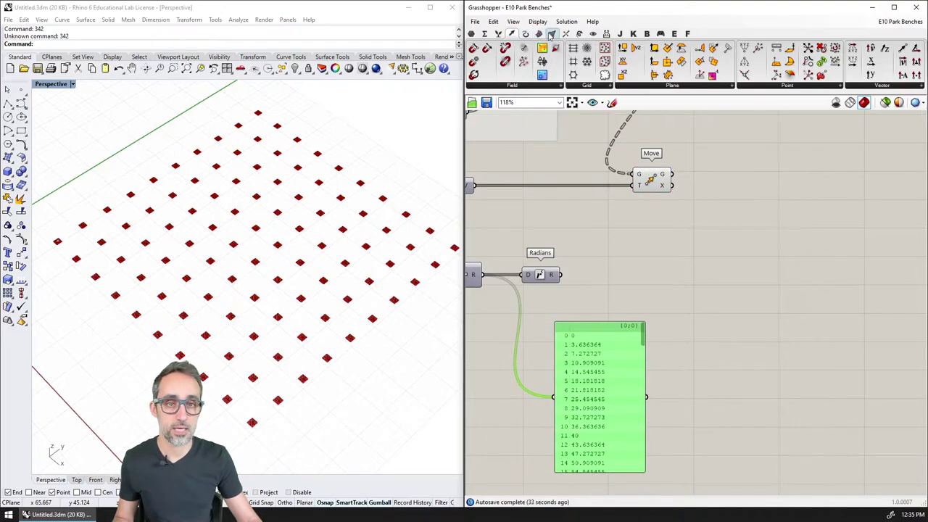
Add a Rotate component from the Euclidean transforms and place it just beyond and below the second Move.
left_click(579, 34)
left_click(595, 84)
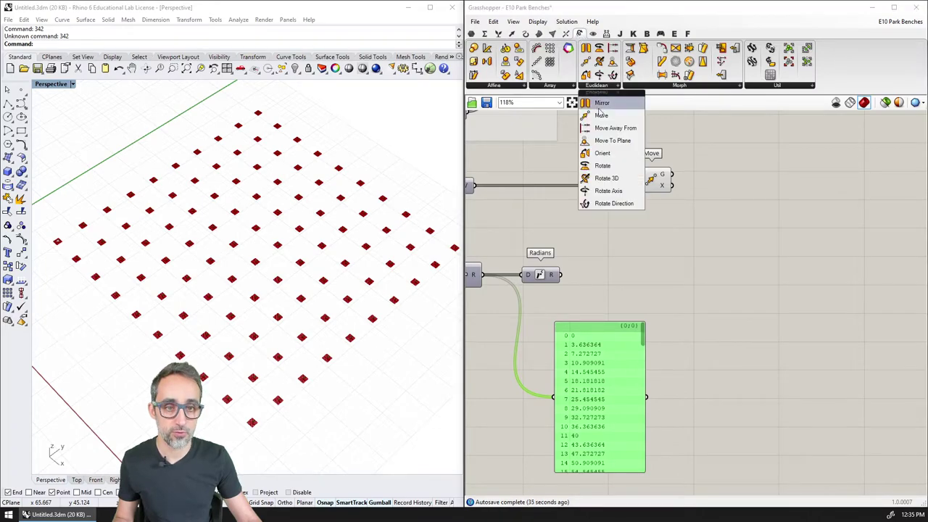
left_click(605, 166)
left_click(703, 250)
left_click(654, 181)
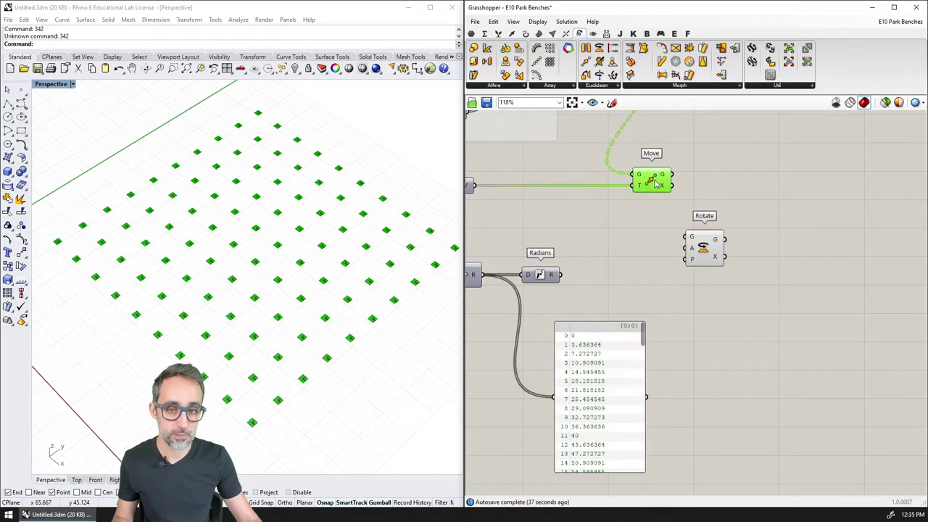
left_click_drag(702, 250, 727, 261)
Connect the second Move's geometry to Rotate's G and P inputs, and the Radians output to its A input.
left_click_drag(671, 174, 692, 209)
left_click_drag(713, 253, 711, 252)
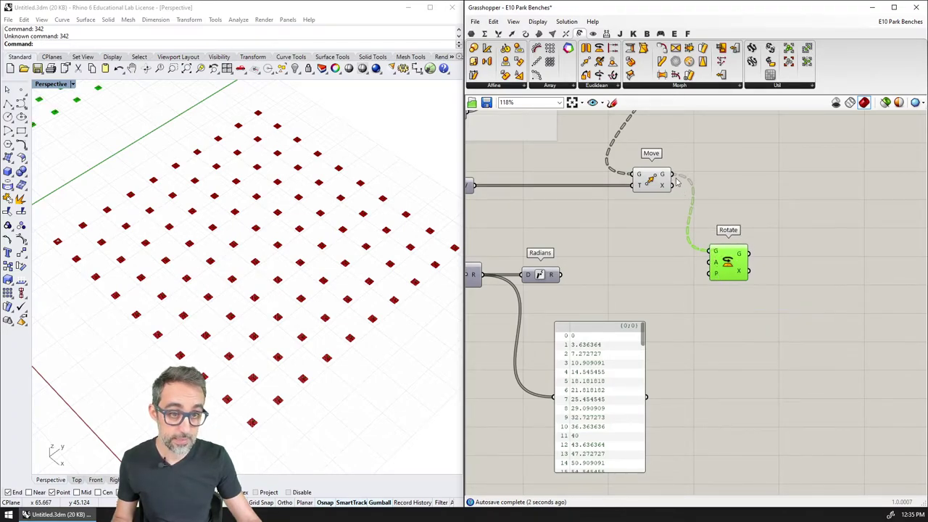
left_click_drag(672, 175, 712, 275)
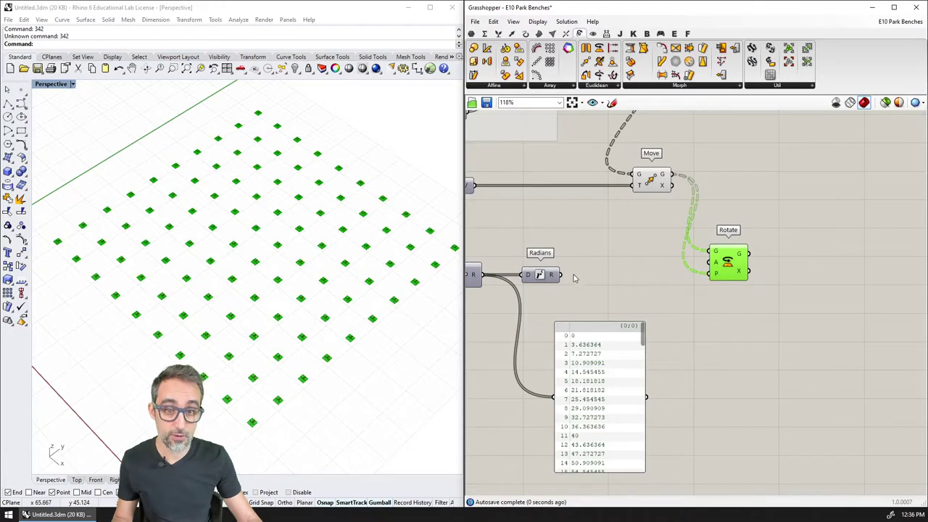
left_click_drag(561, 274, 713, 262)
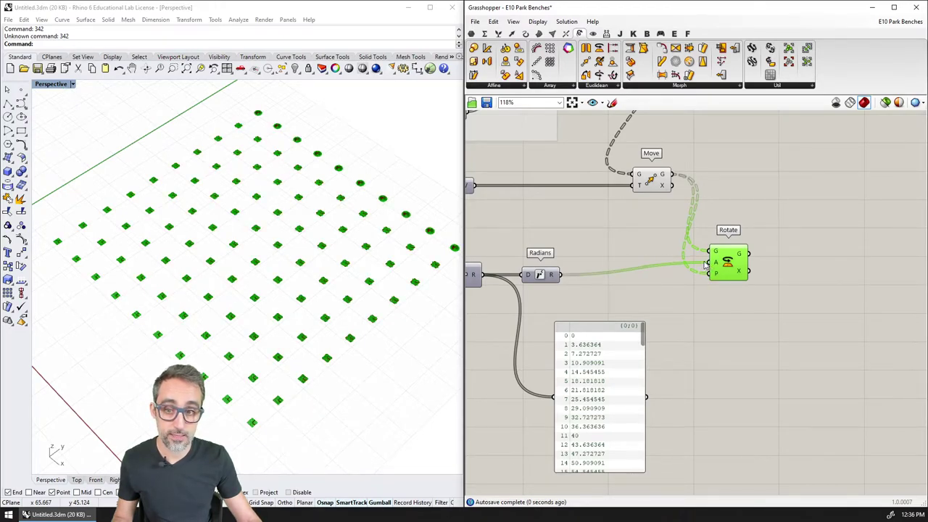
Trace the second Move, Graft Tree, first Move and XY Plane in the preview, and check the data structure of Rotate's geometry output.
right_click_drag(650, 269, 759, 384)
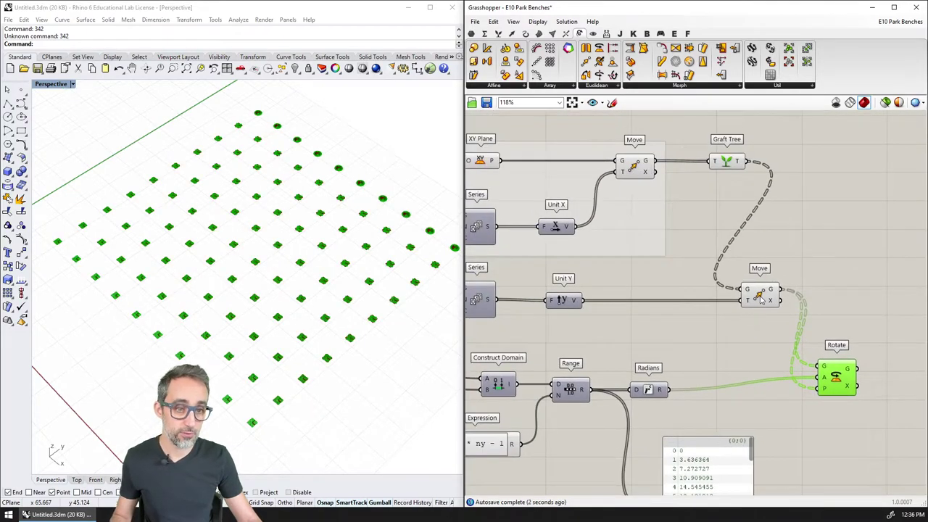
left_click(759, 296)
left_click(726, 161)
left_click(644, 173)
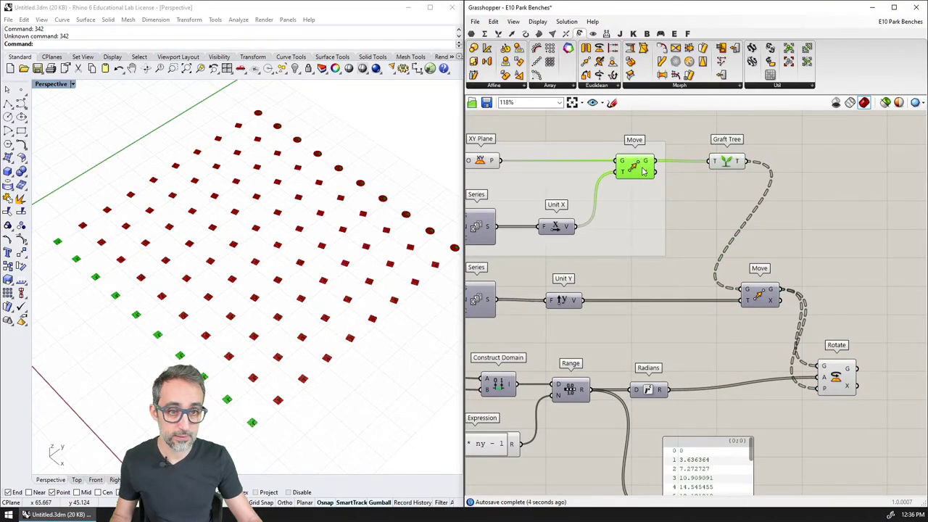
left_click(725, 161)
right_click_drag(493, 145, 660, 151)
left_click(651, 166)
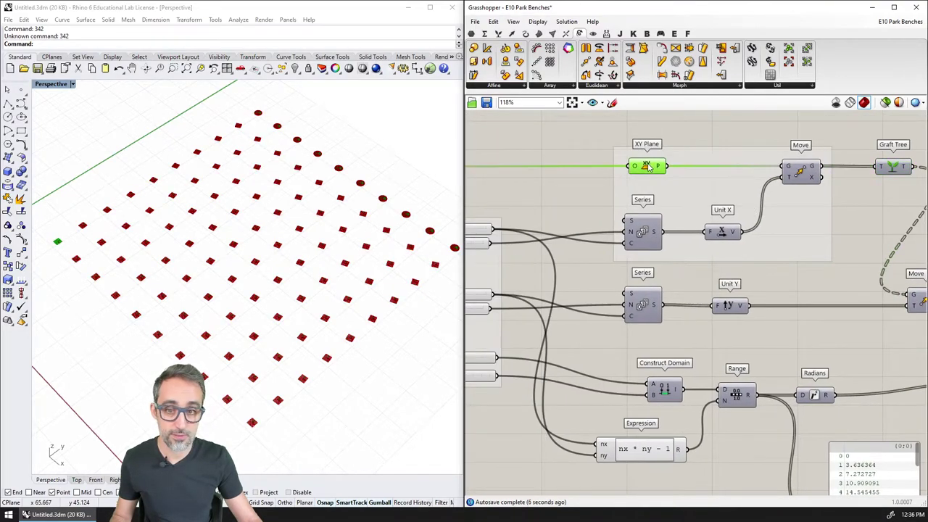
right_click_drag(832, 331, 535, 239)
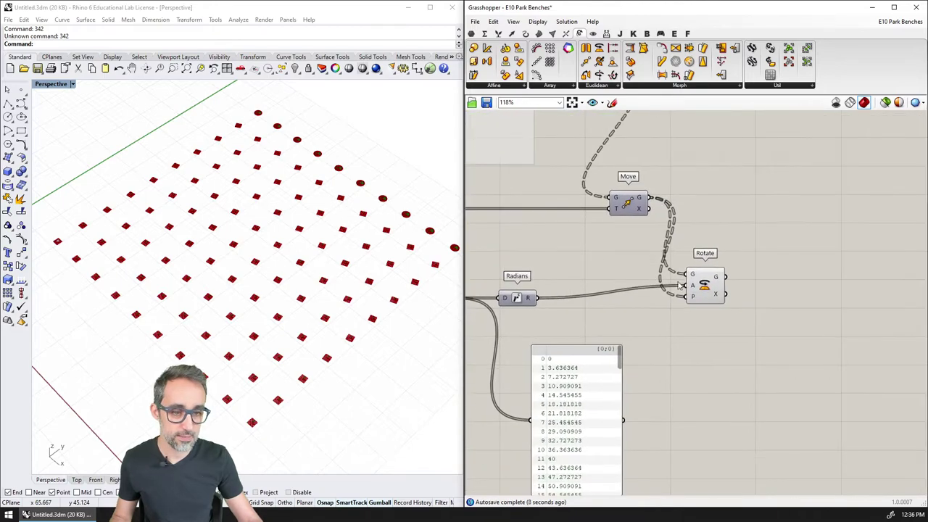
scroll(724, 308, "up", 2)
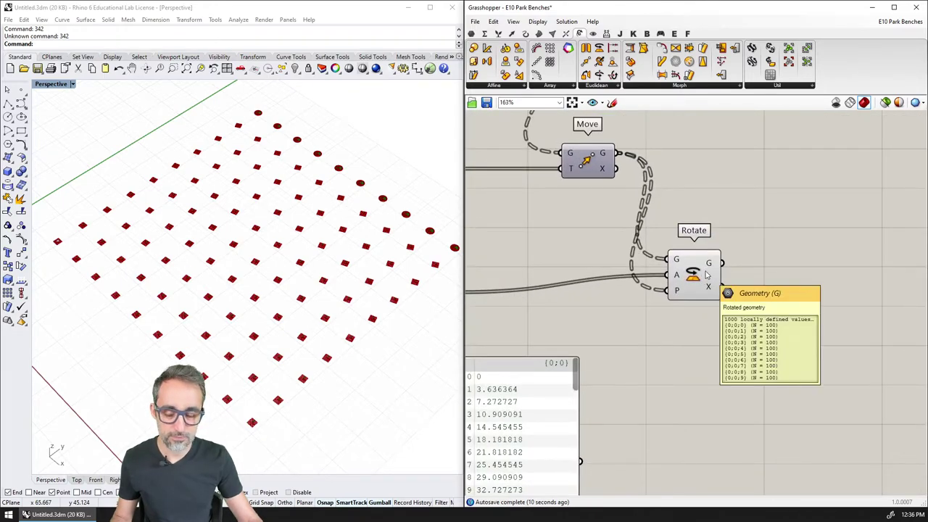
Examine the rotated planes in the Perspective viewport, comparing the start of the rows with the last plane of each row.
right_click_drag(310, 339, 277, 355)
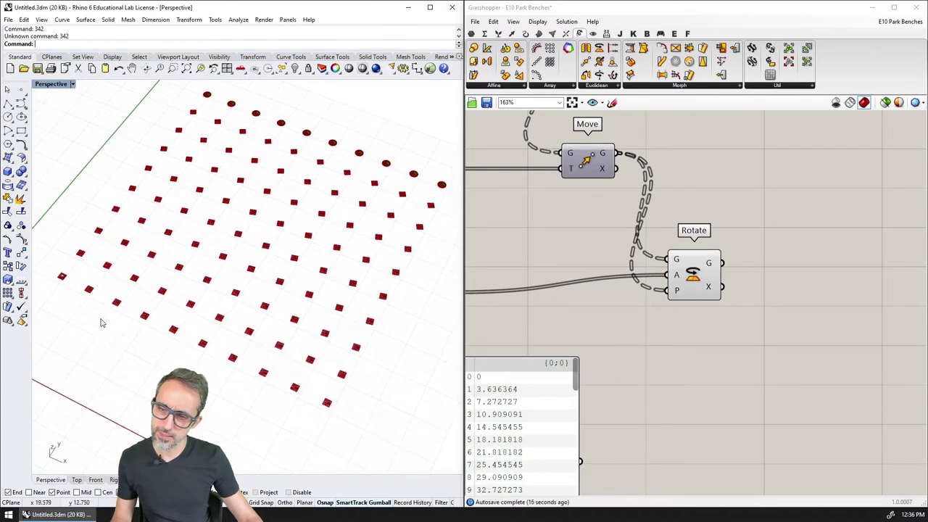
scroll(73, 280, "up", 6)
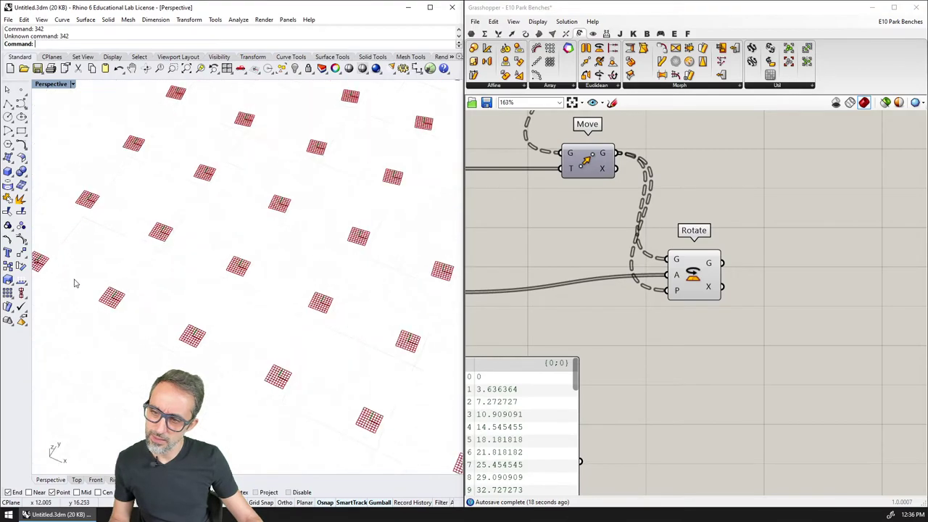
scroll(181, 331, "down", 2)
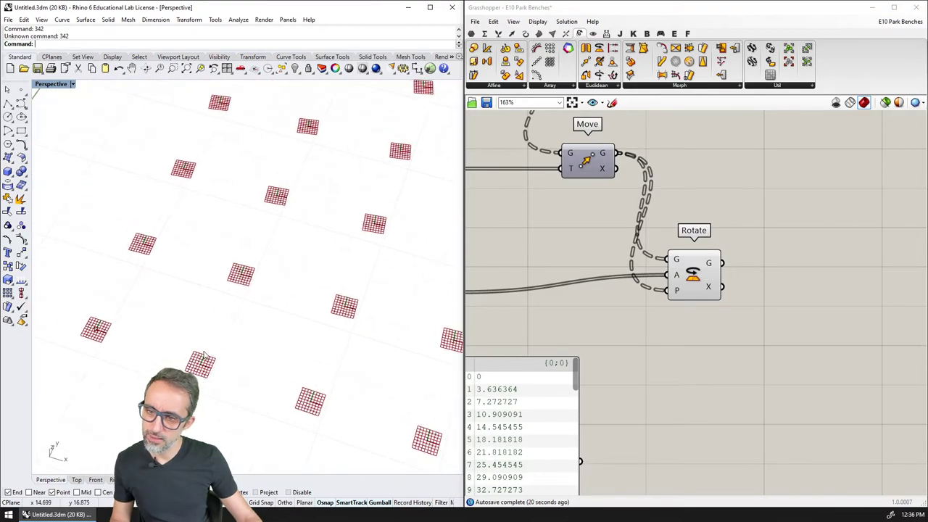
scroll(368, 188, "down", 3)
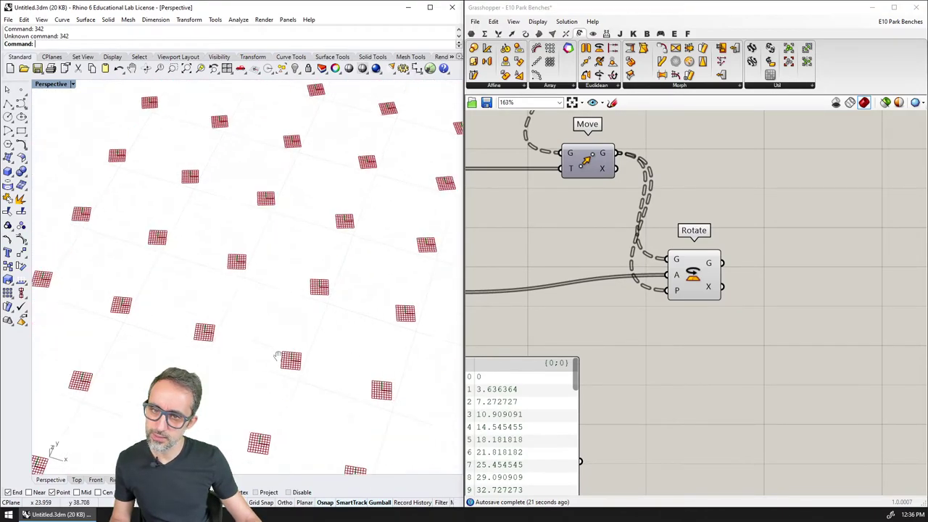
right_click_drag(348, 210, 288, 354, "shift")
scroll(321, 191, "up", 7)
scroll(341, 191, "up", 3)
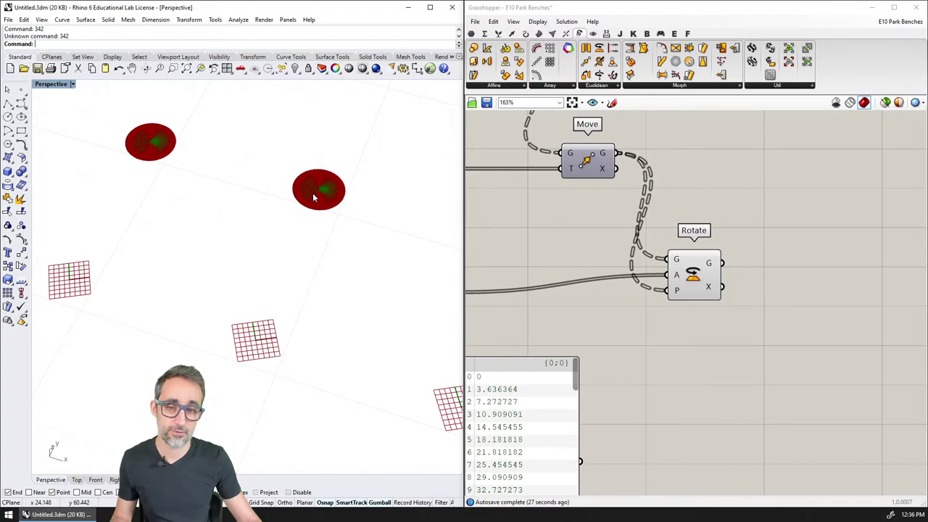
scroll(313, 197, "down", 5)
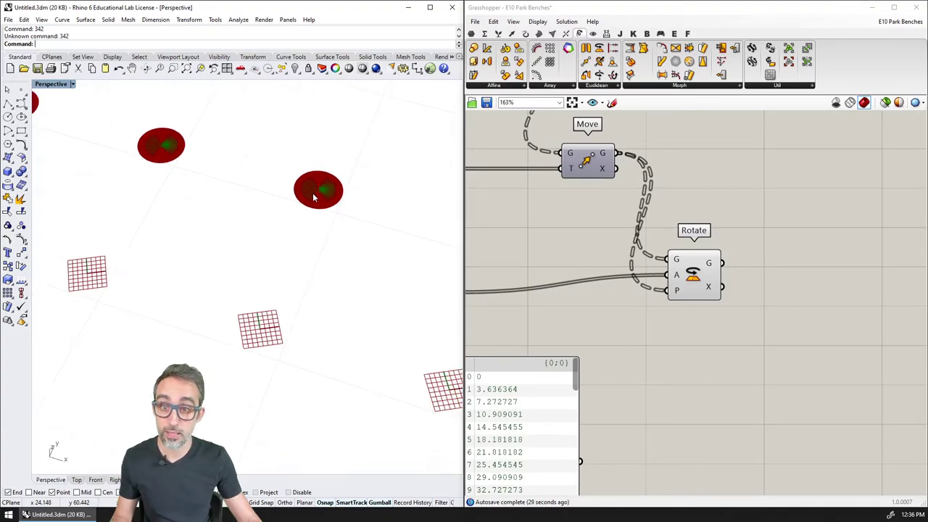
scroll(313, 200, "down", 3)
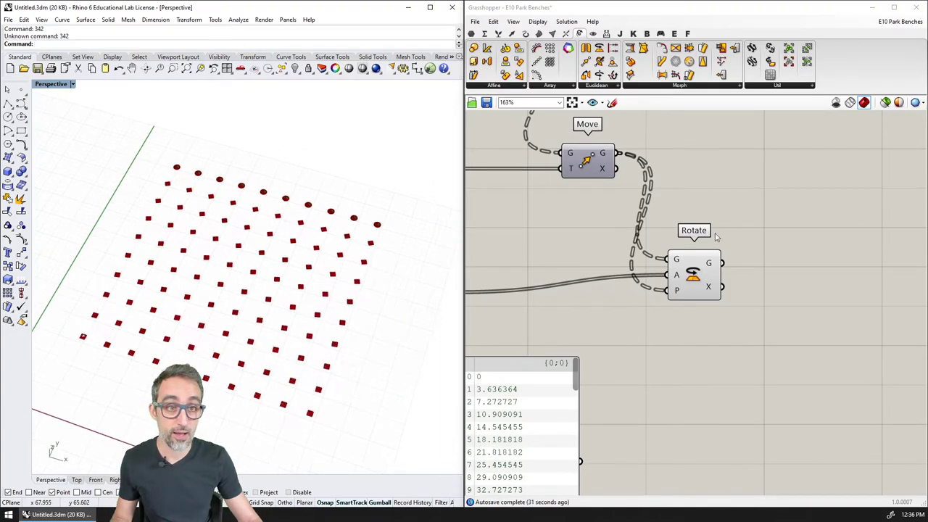
Move the Domain Box group and its three dimension sliders from the original definition to below the new grid definition.
scroll(722, 378, "down", 5)
scroll(723, 378, "up", 2)
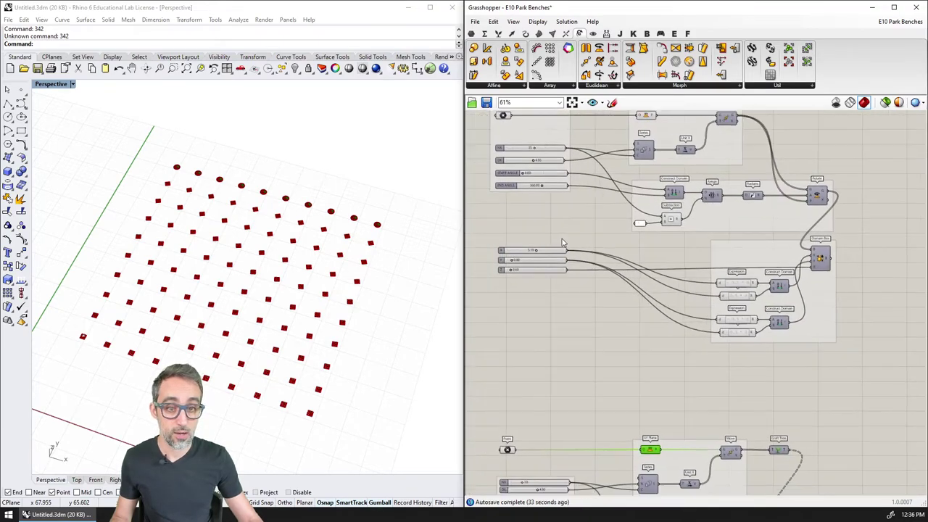
left_click_drag(861, 238, 534, 357)
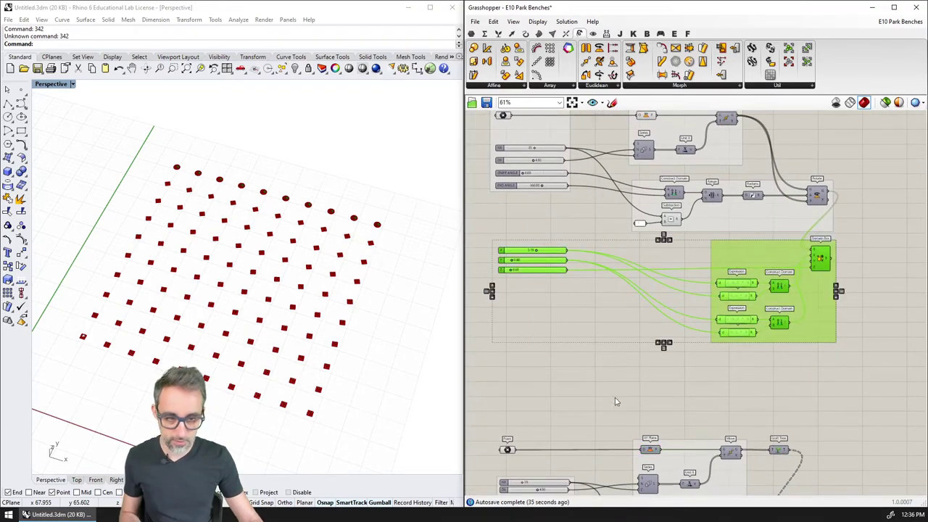
right_click_drag(614, 401, 634, 286)
scroll(652, 287, "down", 2)
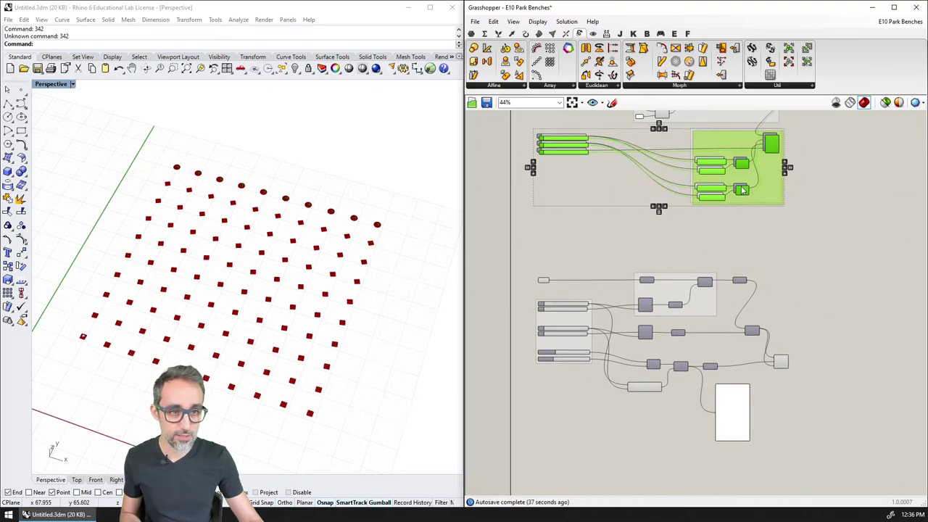
left_click_drag(742, 190, 749, 438)
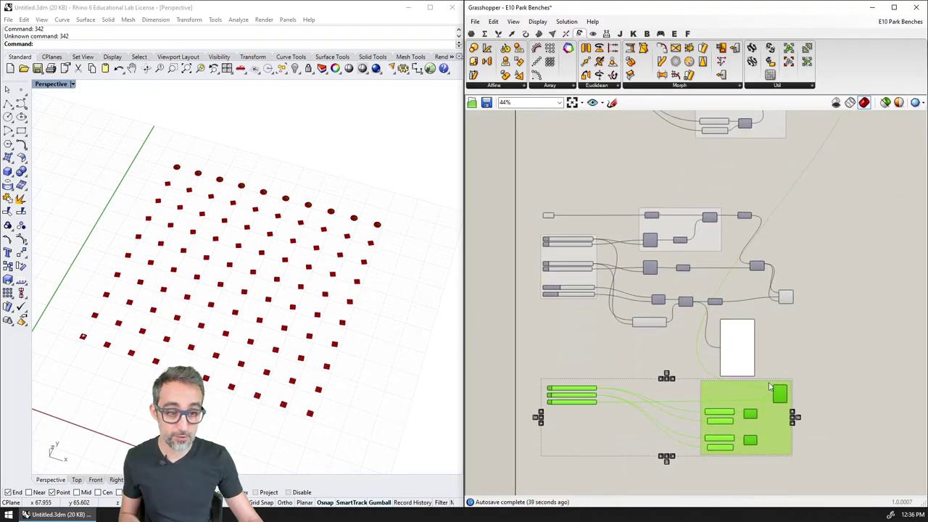
Connect the new Rotate's geometry output to the Domain Box's B input, replacing the wire from the original Rotate.
scroll(770, 387, "up", 3)
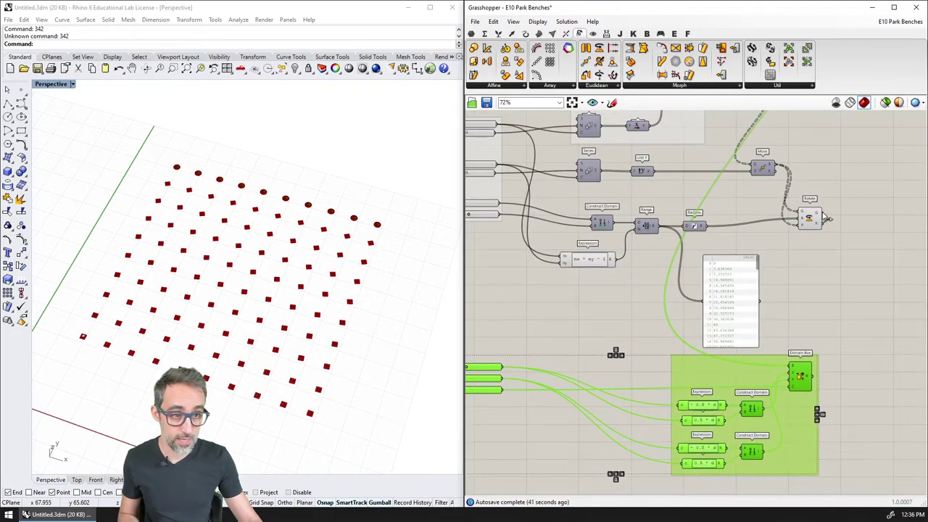
left_click_drag(826, 219, 791, 368)
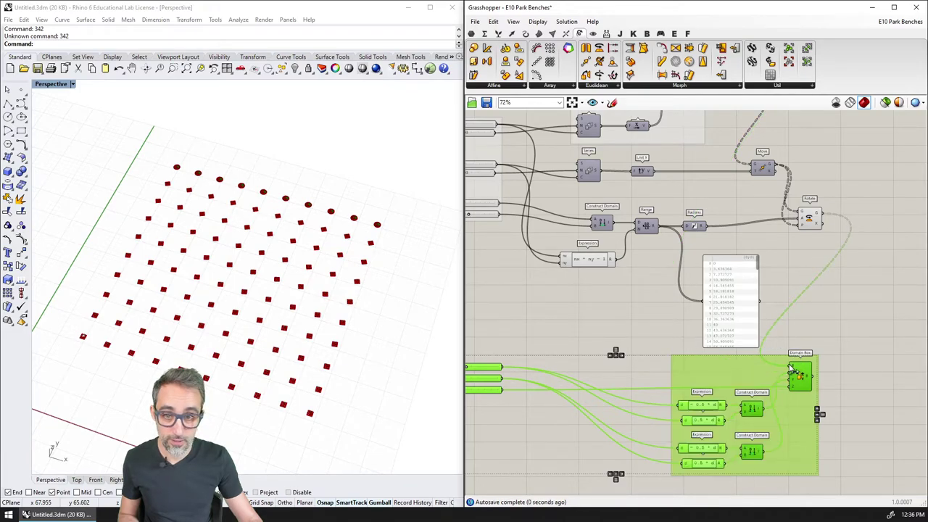
left_click(821, 329)
Highlight the Domain Box output and inspect the benches in the Perspective viewport, especially those at the far end of the rows.
left_click(800, 372)
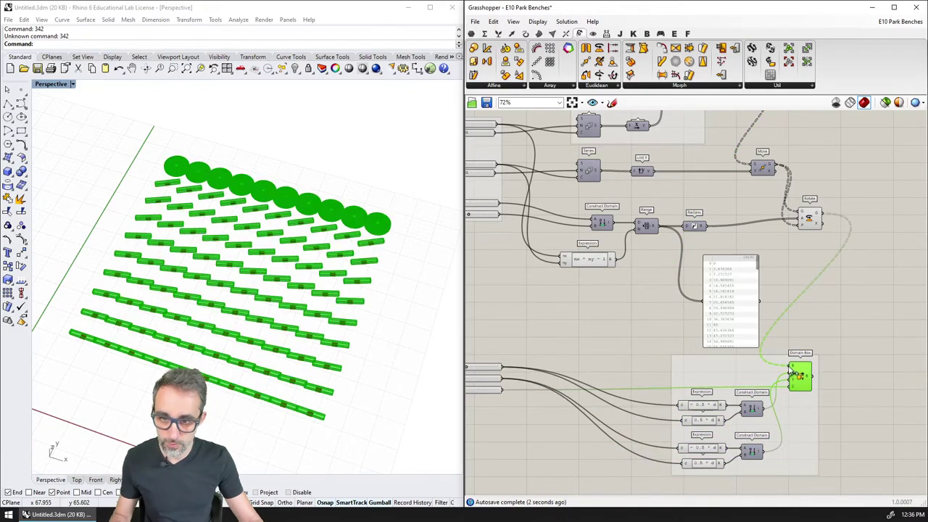
left_click(399, 297)
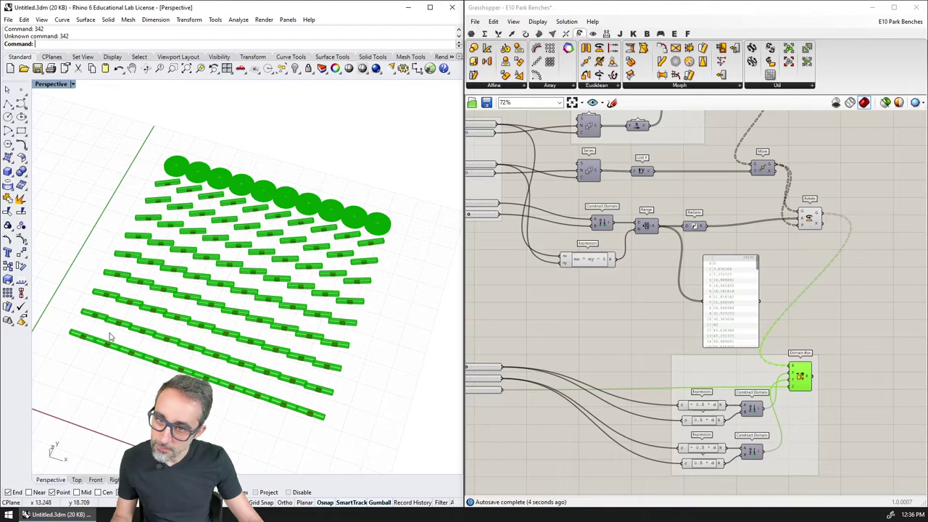
scroll(400, 246, "up", 8)
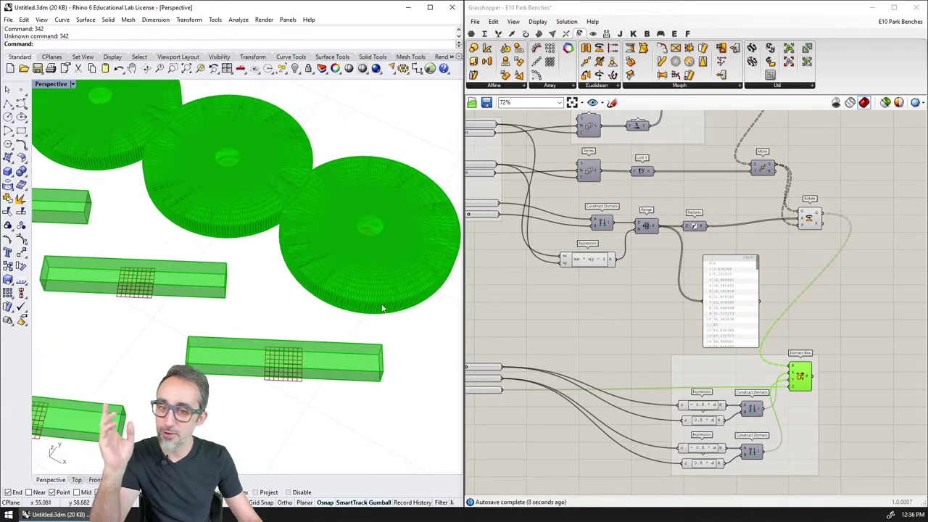
scroll(363, 271, "down", 10)
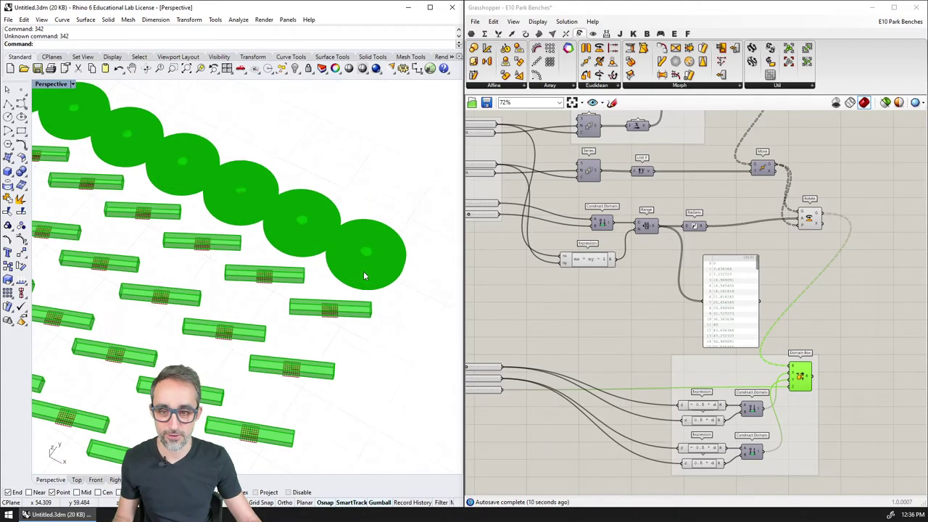
Disconnect the new Rotate's geometry output from the Domain Box's B input.
left_click(801, 375)
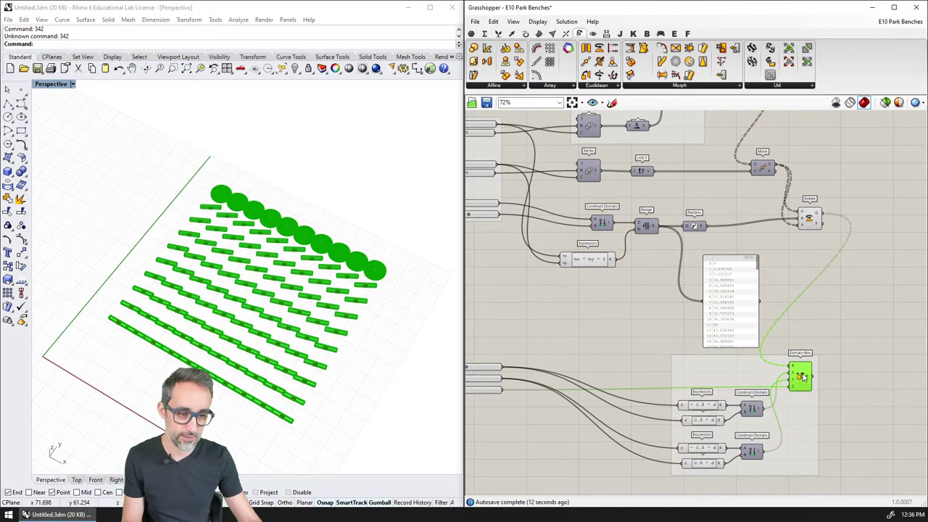
right_click(795, 371)
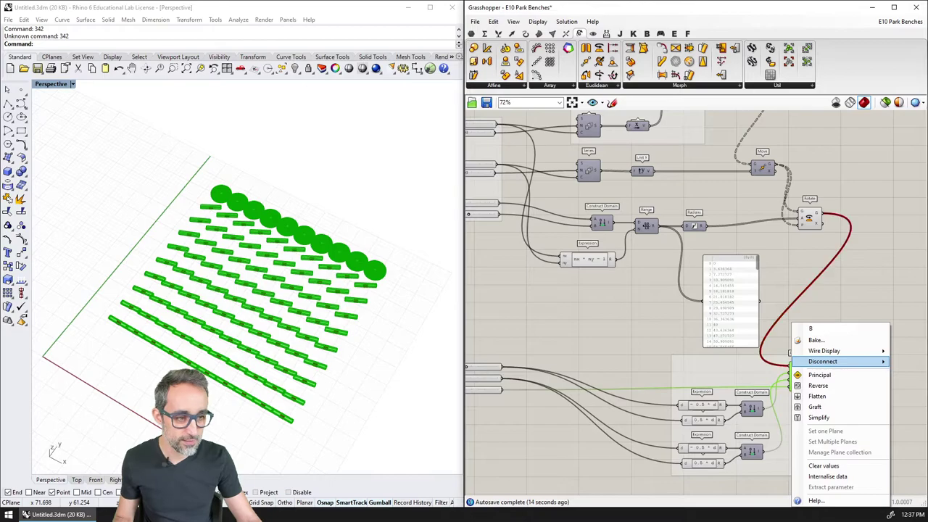
left_click(817, 373)
right_click_drag(812, 287, 610, 355)
scroll(625, 304, "up", 4)
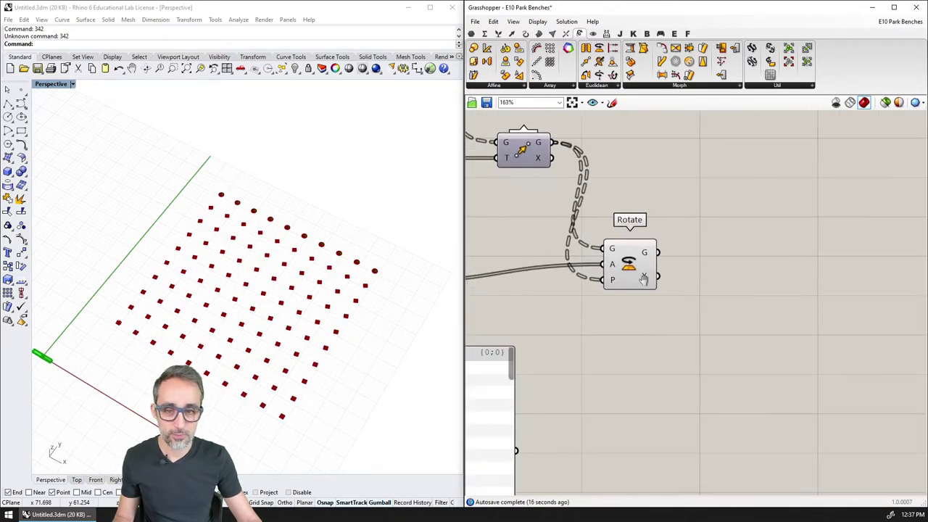
Move the angle data panel below the new Rotate, feed it from the Radians output, and read its list to the last item.
left_click(327, 371)
scroll(288, 326, "up", 6)
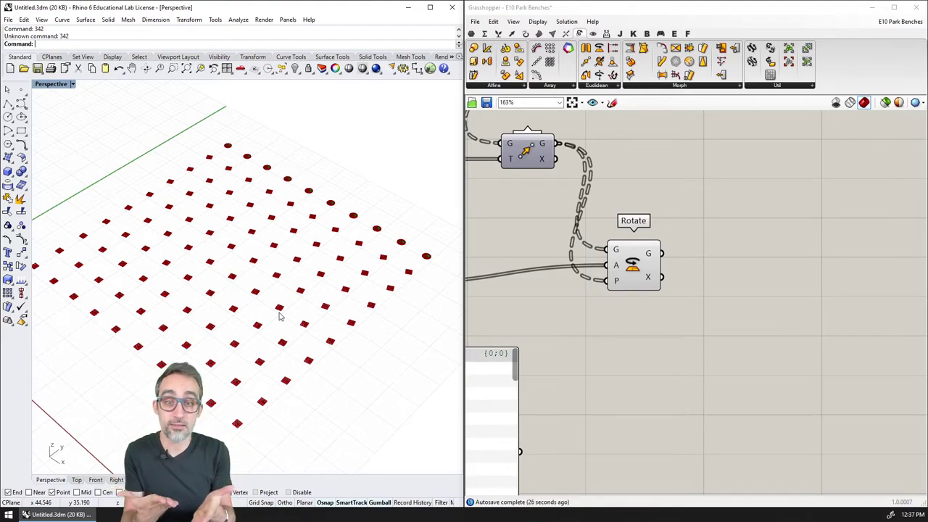
right_click_drag(236, 256, 259, 230)
right_click_drag(532, 316, 694, 268)
scroll(585, 310, "down", 2)
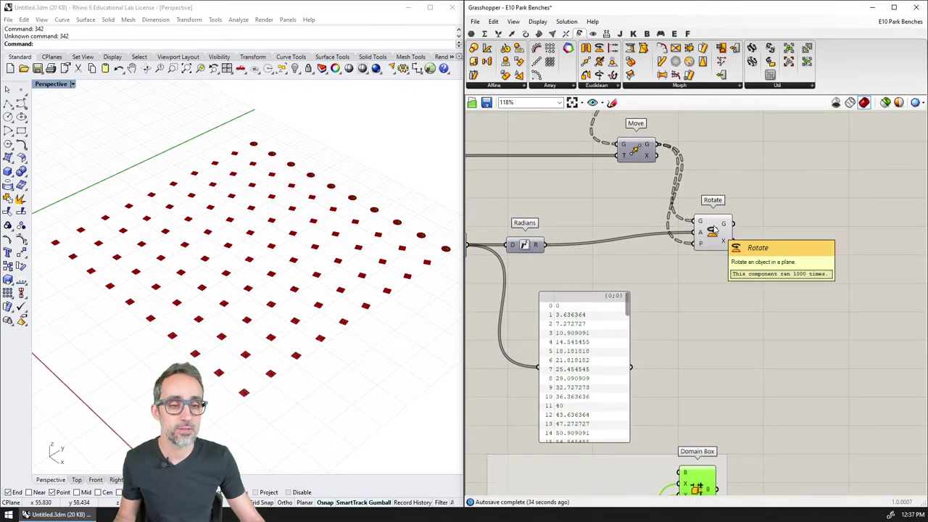
left_click_drag(583, 327, 703, 312)
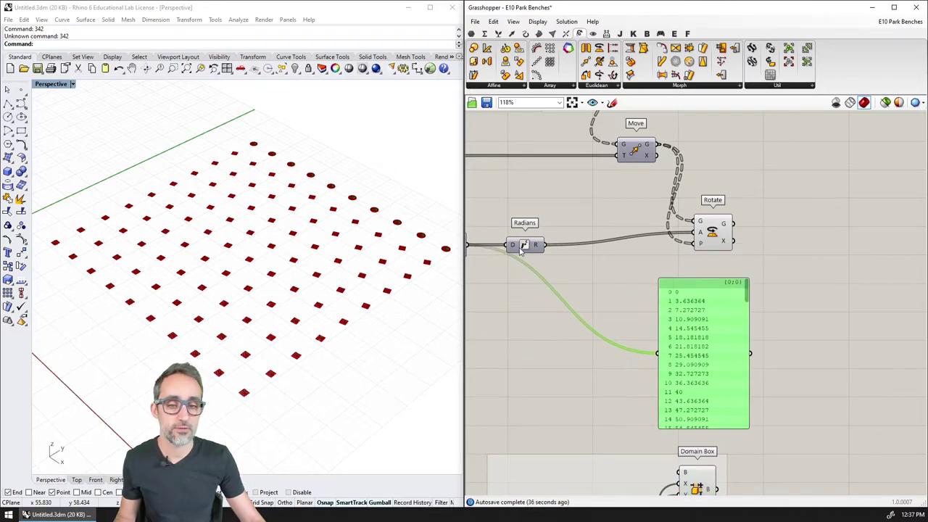
left_click_drag(549, 248, 657, 353)
scroll(764, 354, "up", 2)
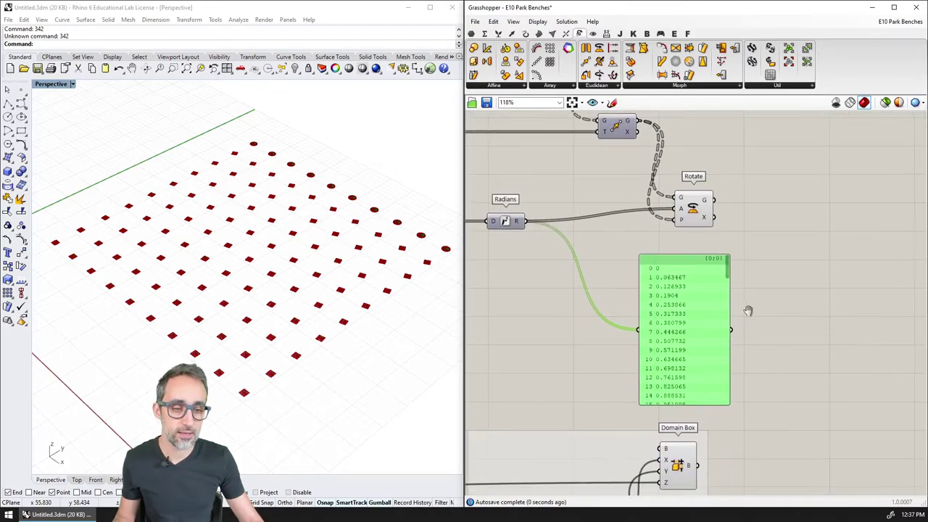
left_click(744, 310)
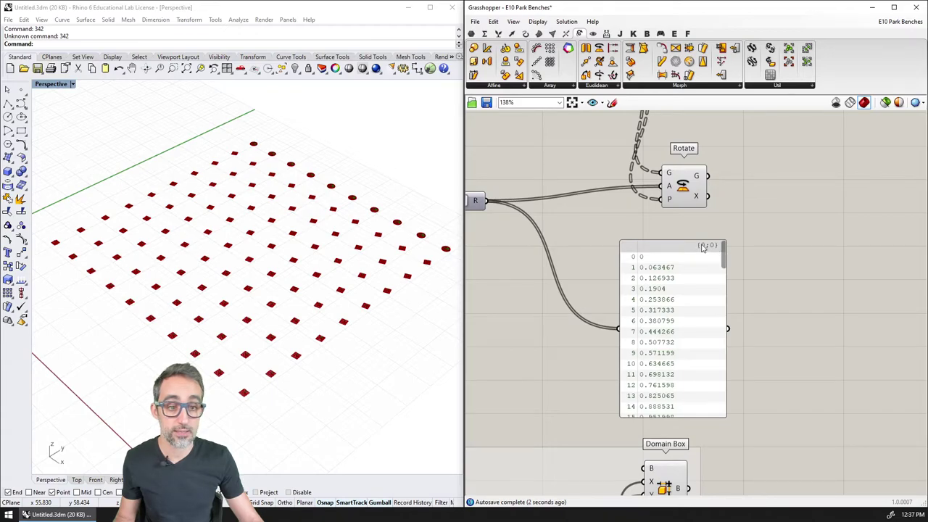
left_click_drag(723, 252, 729, 412)
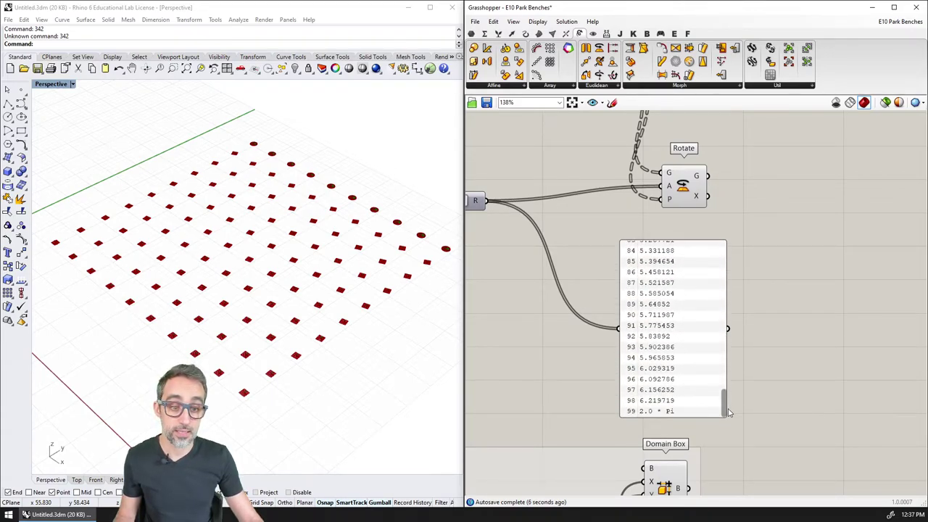
scroll(729, 406, "down", 2)
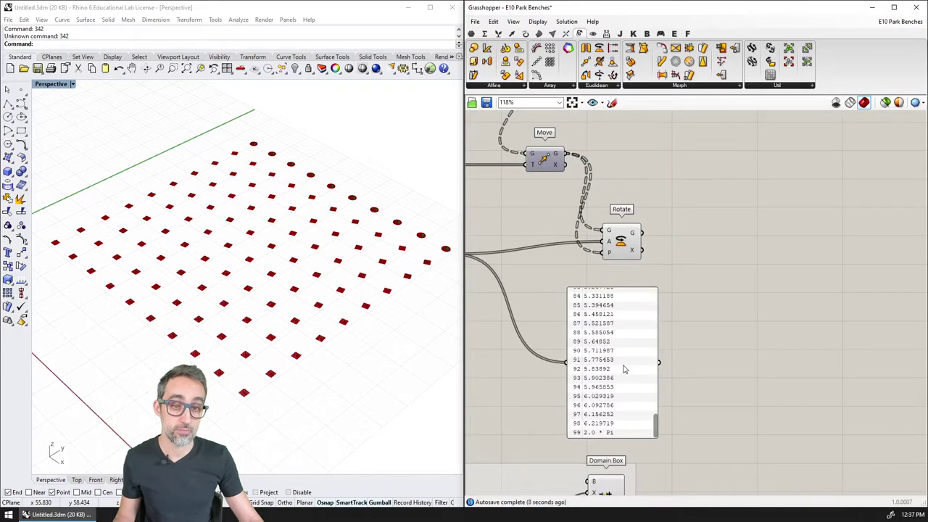
Duplicate the data panel beside the Rotate, connect it to the Move's geometry output, and enlarge it to show each plane on one line.
left_click_drag(623, 369, 725, 176)
left_click_drag(566, 154, 677, 185)
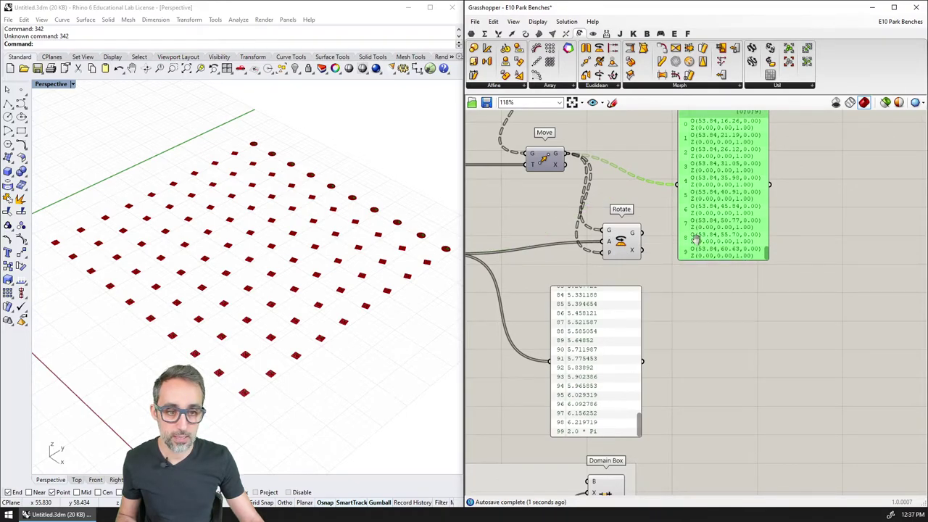
scroll(700, 247, "up", 2)
left_click_drag(761, 314, 887, 462)
left_click(893, 394)
mouse_move(883, 400)
left_mouse_down()
mouse_move(896, 160)
mouse_move(879, 384)
left_mouse_up()
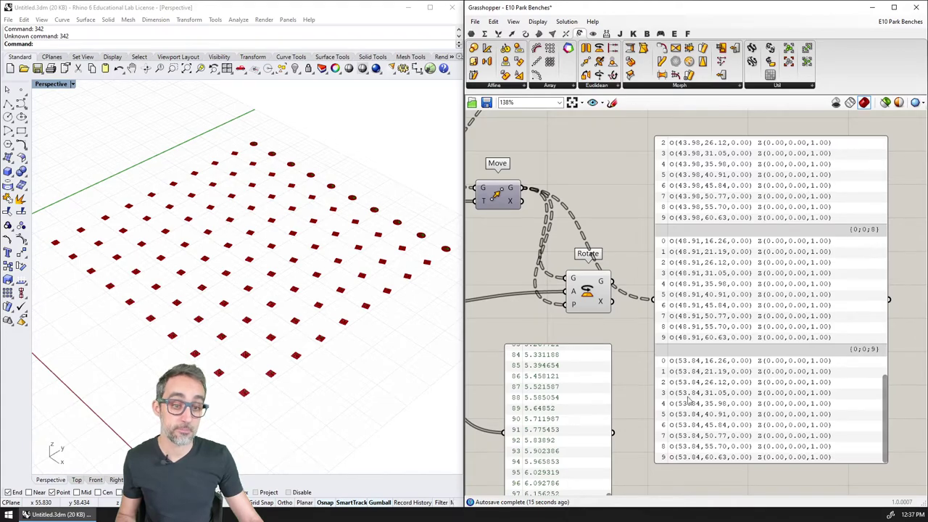
Compare the branches of moved planes with the list of radian angles, from their last items back to their first.
right_click_drag(611, 443, 640, 378)
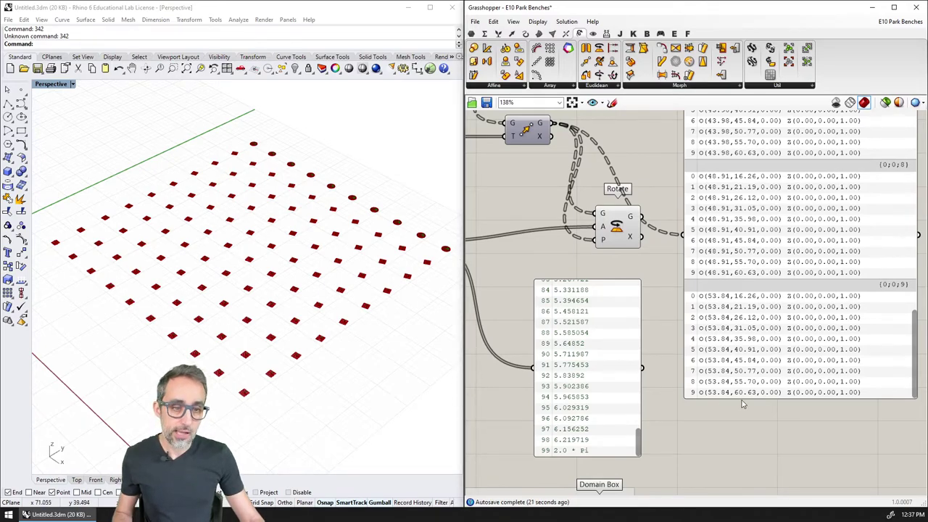
right_click_drag(727, 396, 684, 435)
scroll(685, 435, "down", 2)
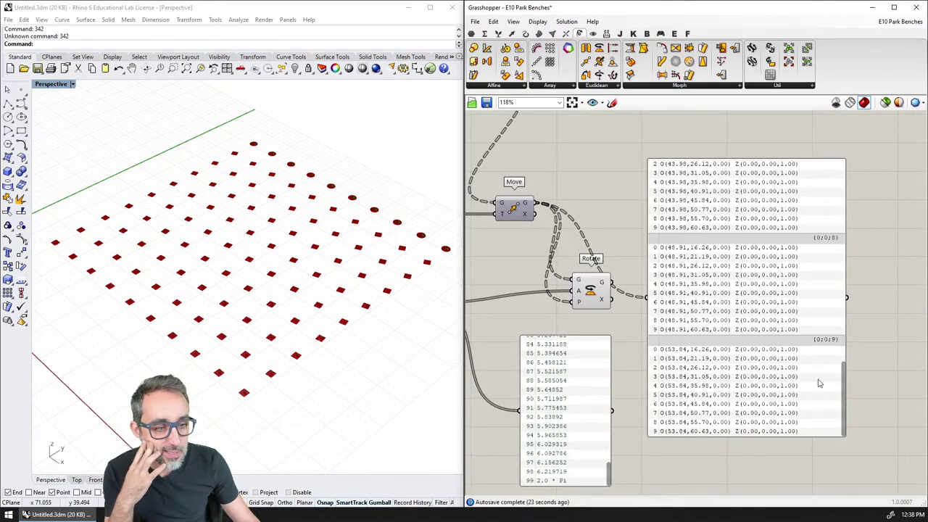
left_click_drag(842, 395, 843, 177)
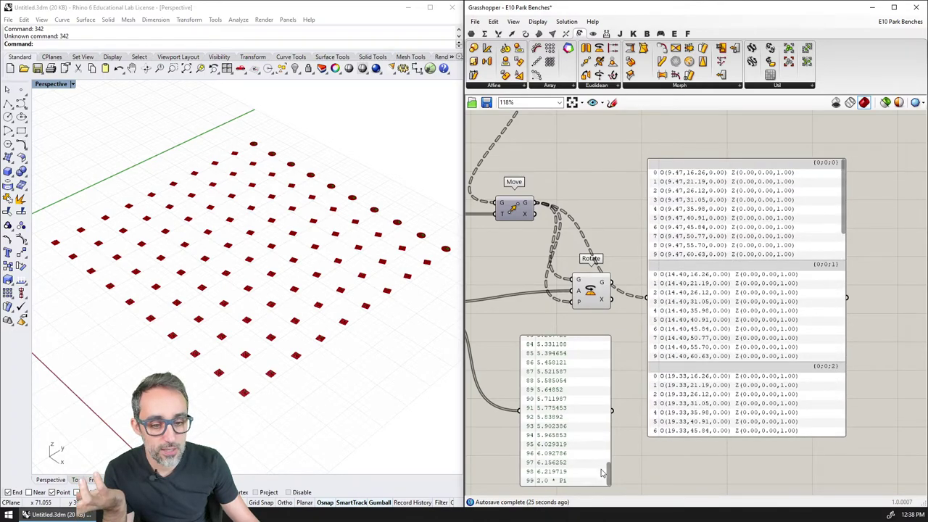
left_click_drag(607, 471, 612, 335)
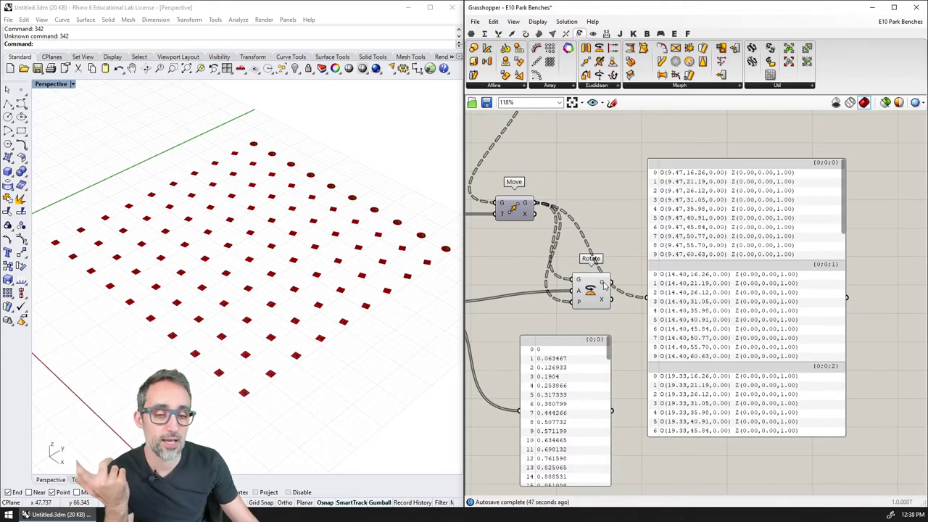
mouse_move(604, 285)
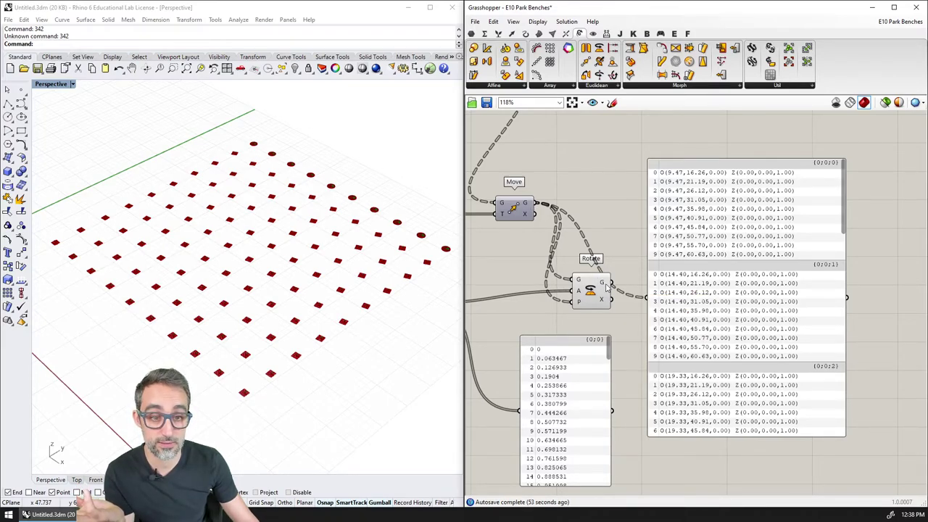
right_click_drag(546, 349, 624, 331)
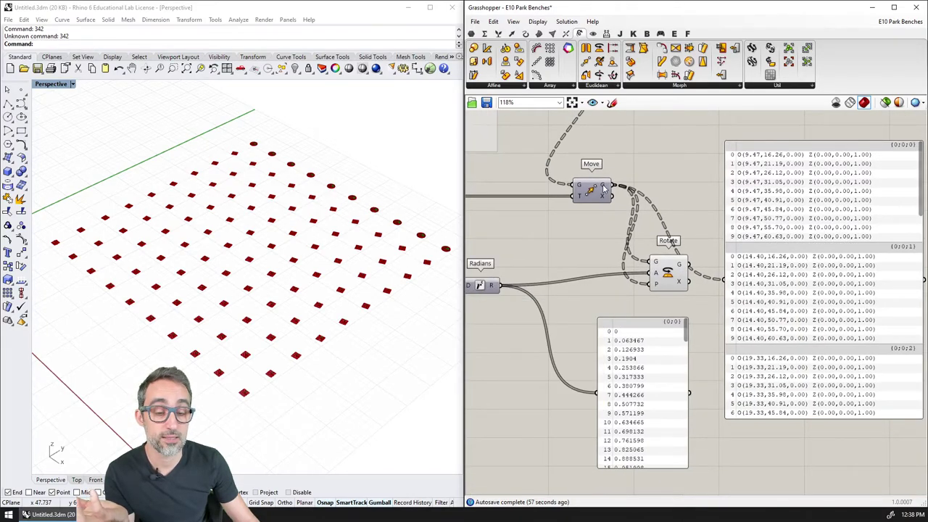
mouse_move(604, 187)
right_click_drag(834, 193, 792, 200)
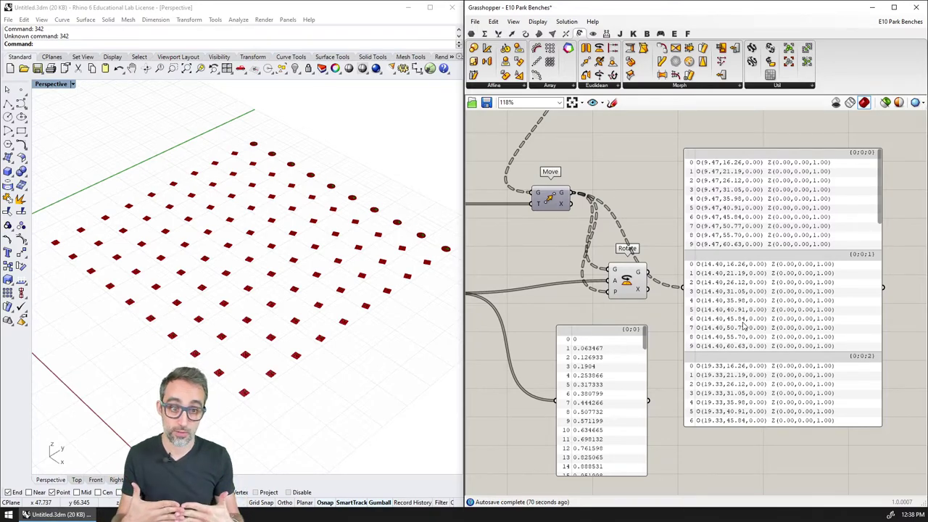
Check the final items of the radians list and move the planes panel farther away from the Rotate component.
right_click_drag(665, 370, 669, 332)
left_click_drag(650, 304, 651, 429)
scroll(655, 424, "up", 1)
right_click_drag(659, 421, 630, 441)
scroll(626, 439, "down", 1)
scroll(611, 442, "up", 1)
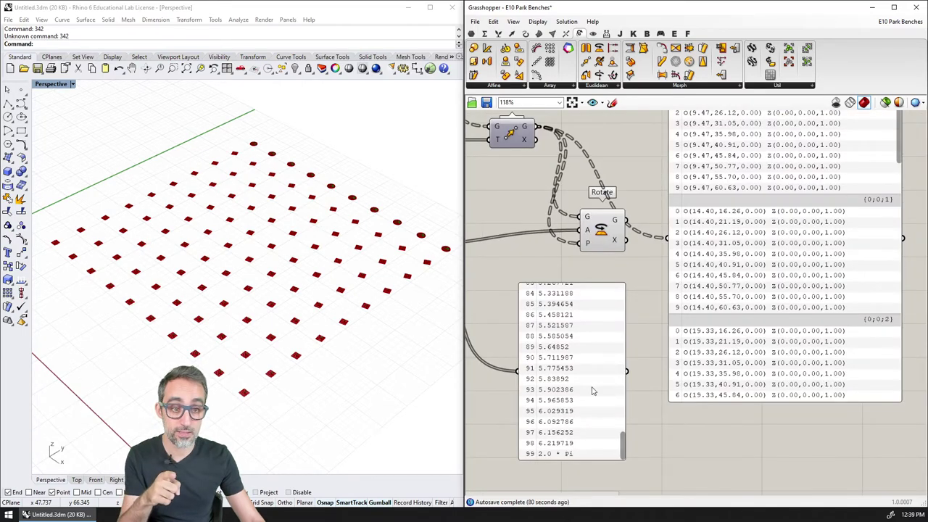
scroll(592, 391, "down", 1)
right_click_drag(592, 391, 586, 418)
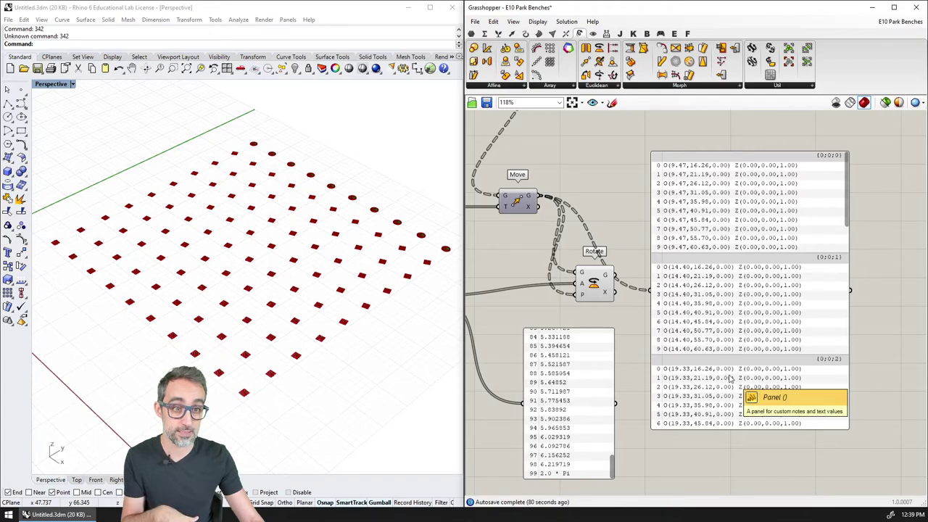
left_click_drag(726, 395, 773, 384)
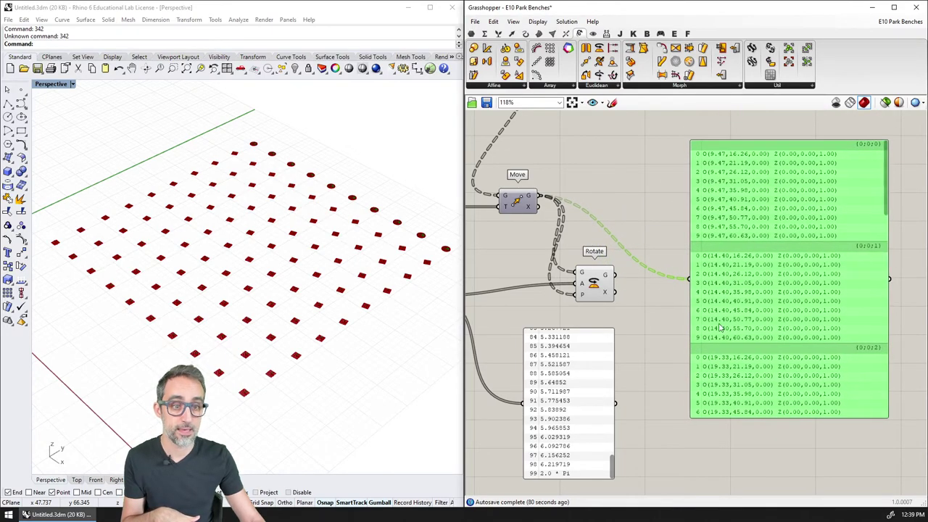
left_click(647, 270)
Examine the path structure of the radians list against the first through last branches in the planes panel.
left_click_drag(612, 464, 625, 389)
right_click_drag(626, 389, 738, 366)
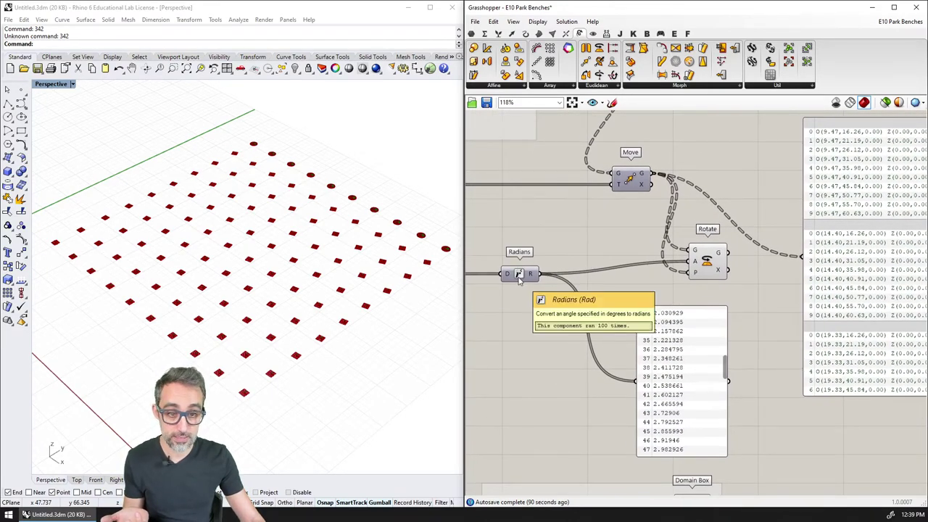
left_click_drag(724, 377, 726, 313)
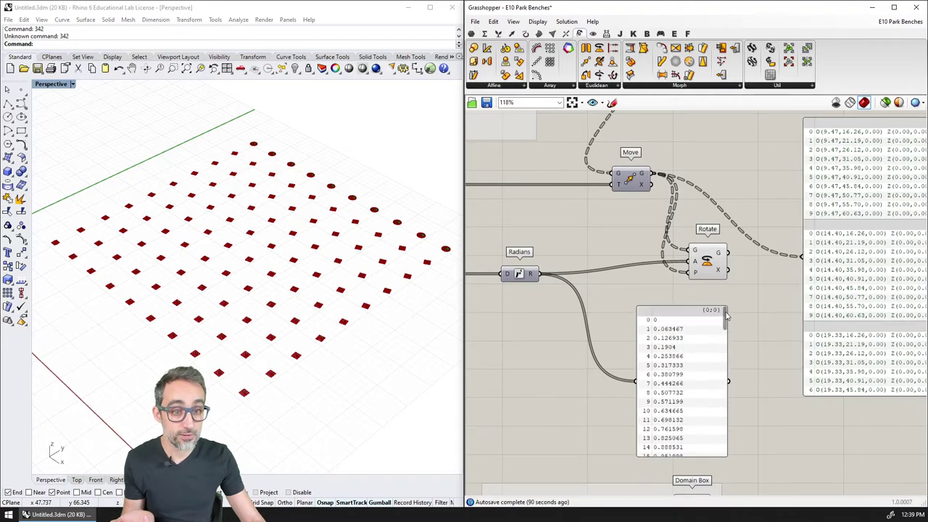
scroll(704, 359, "up", 4)
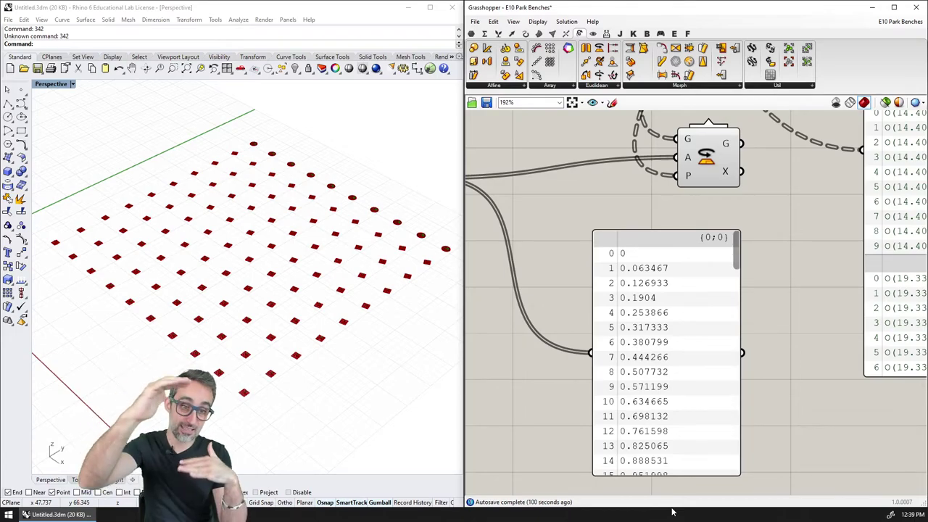
scroll(775, 410, "down", 3)
right_click_drag(771, 379, 613, 421)
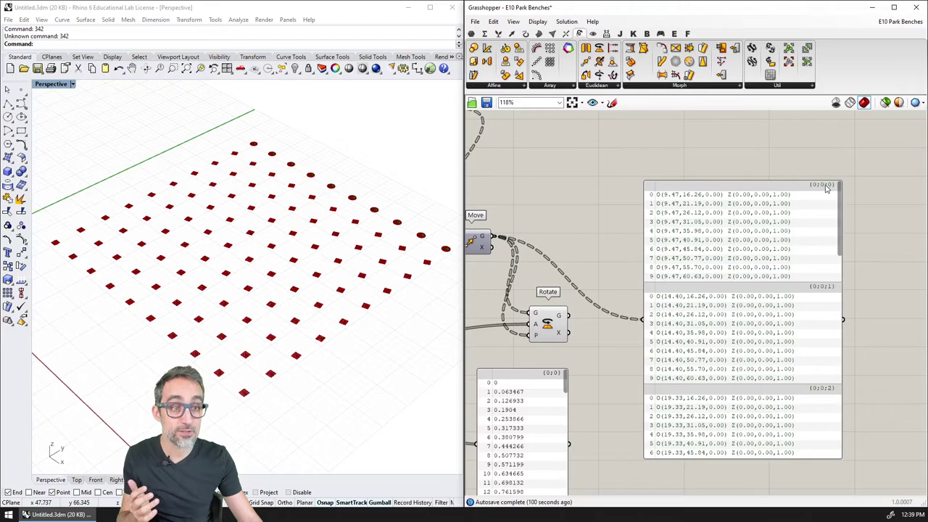
left_click_drag(840, 194, 841, 415)
right_click_drag(711, 380, 681, 301)
left_click_drag(892, 372, 902, 150)
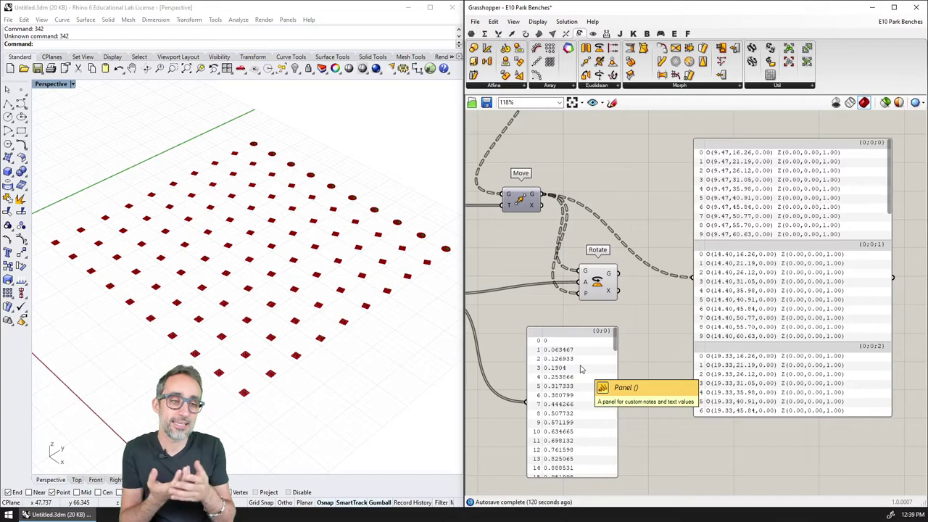
left_click(595, 289)
left_click(617, 316)
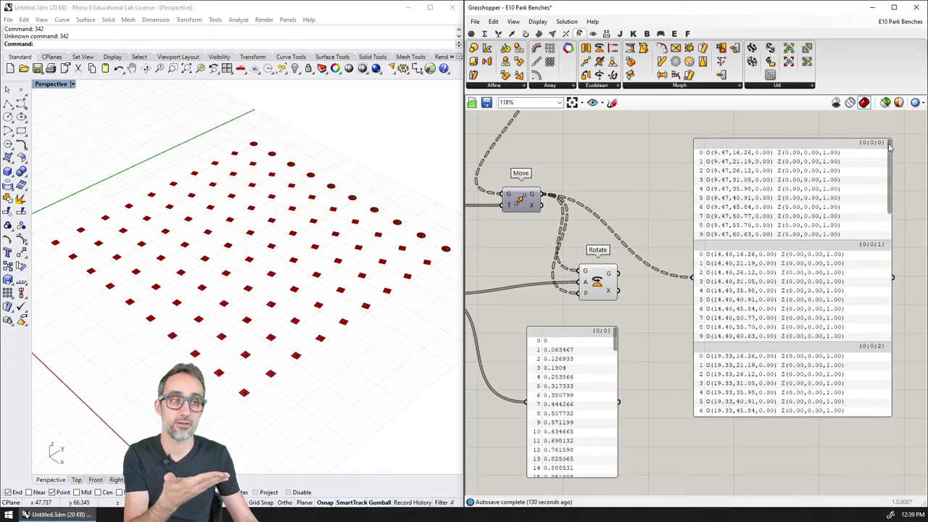
left_click_drag(889, 147, 888, 362)
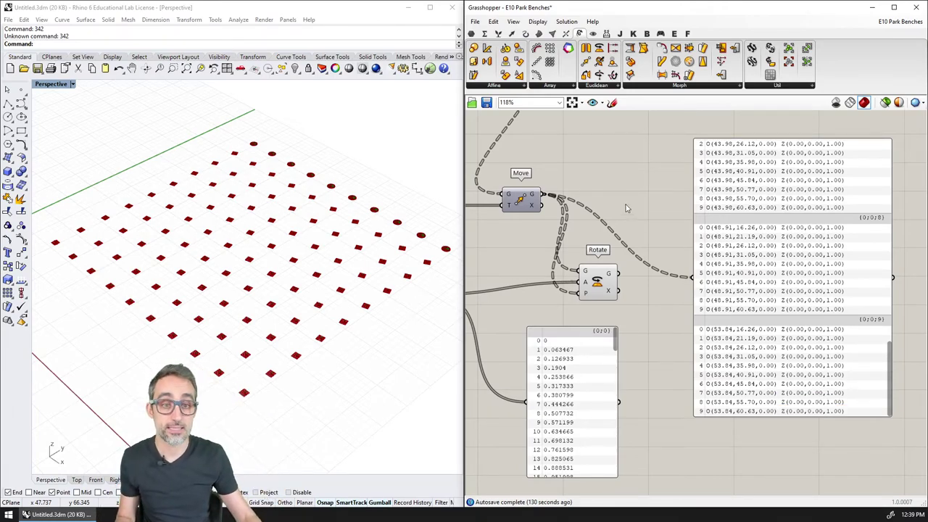
Add a Flatten Tree after the Move, wire it between the Move's geometry output and the planes panel, and view the list's start.
double_click(609, 189)
type("flatte")
key("Return")
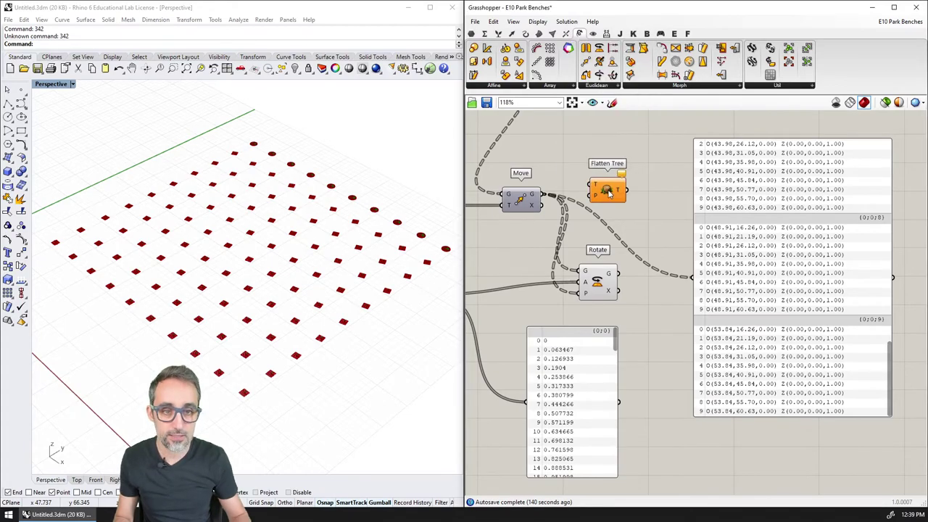
left_click_drag(541, 194, 692, 277)
left_click_drag(890, 376, 884, 177)
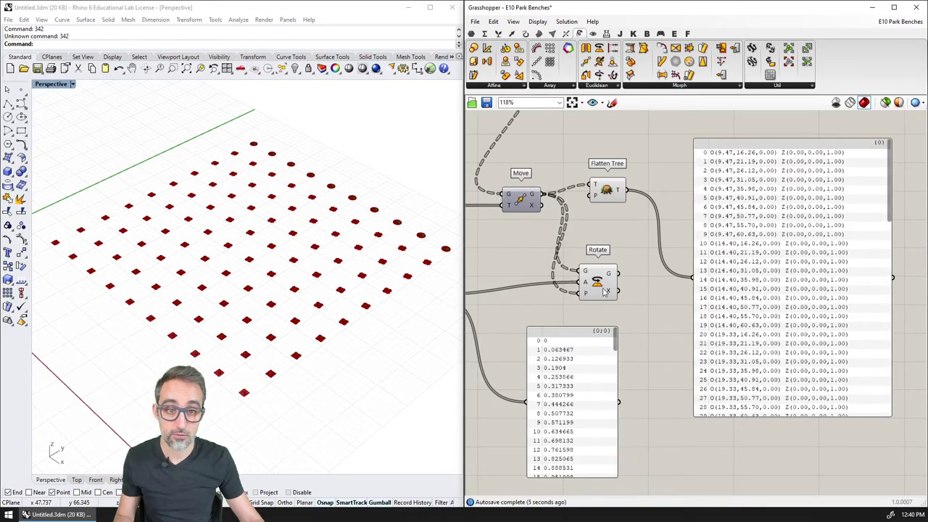
Replace the Move wires into the Rotate's G and P inputs with the Flatten Tree output, and inspect the rotated planes.
left_click_drag(602, 292, 621, 290)
left_click_drag(627, 190, 636, 234)
right_click_drag(410, 346, 278, 307)
scroll(282, 337, "up", 4)
left_click_drag(629, 194, 627, 192)
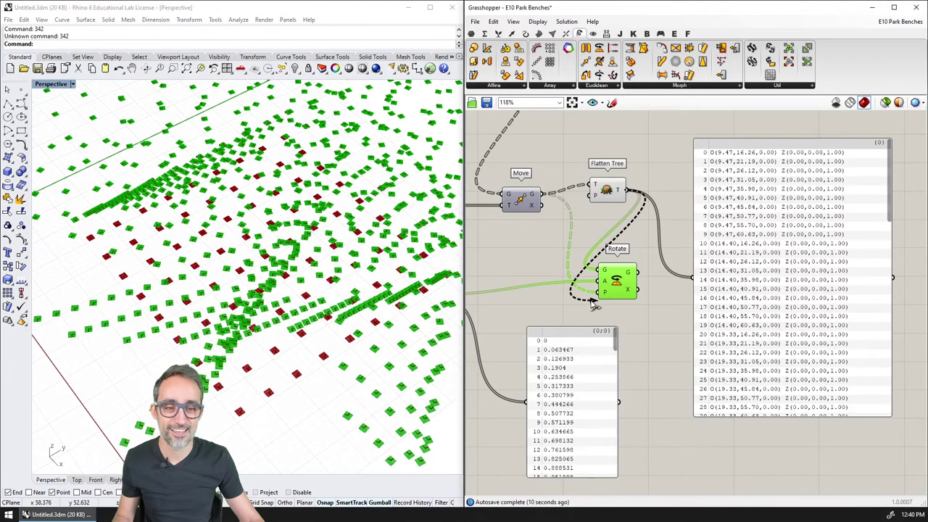
left_click(608, 194)
mouse_move(315, 328)
right_mouse_down()
mouse_move(294, 315)
mouse_move(305, 317)
right_mouse_up()
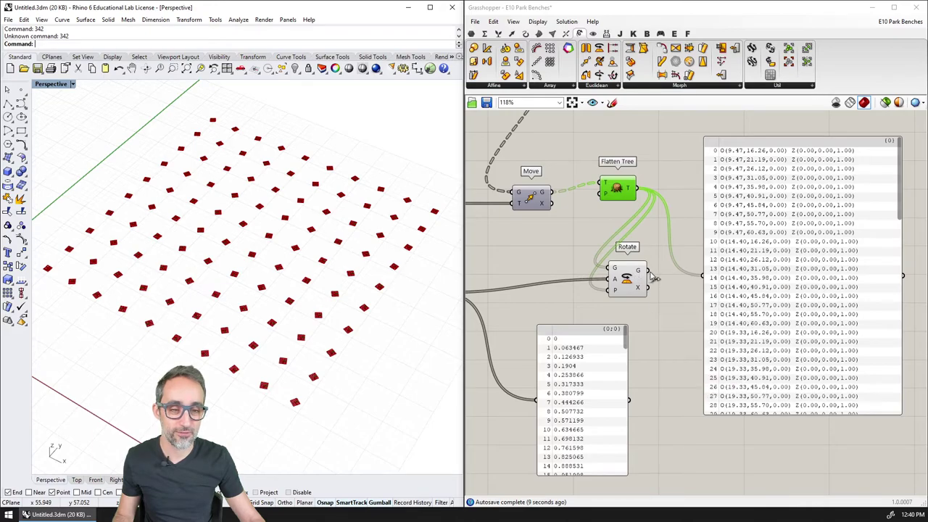
Connect the Rotate's geometry output to the planes panel in place of the Flatten Tree output.
left_click_drag(647, 271, 703, 275)
right_click_drag(661, 268, 685, 269)
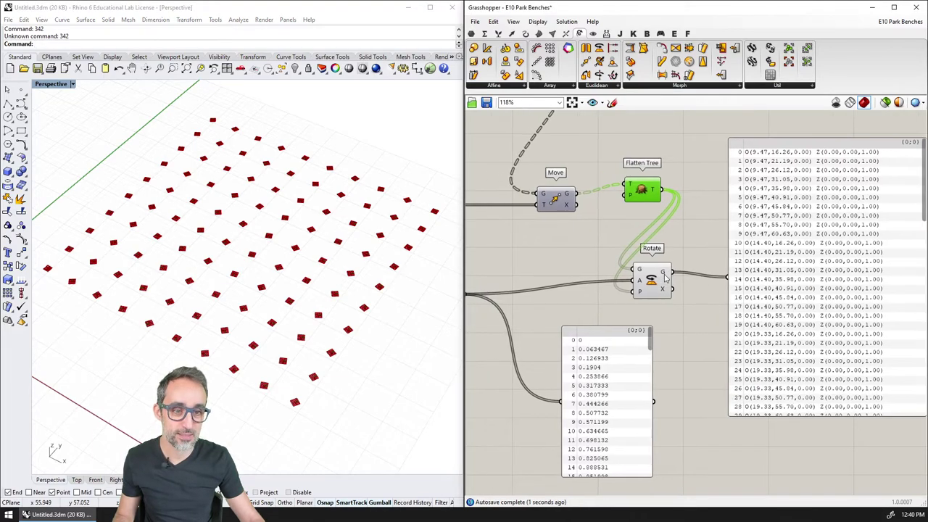
scroll(716, 279, "down", 1)
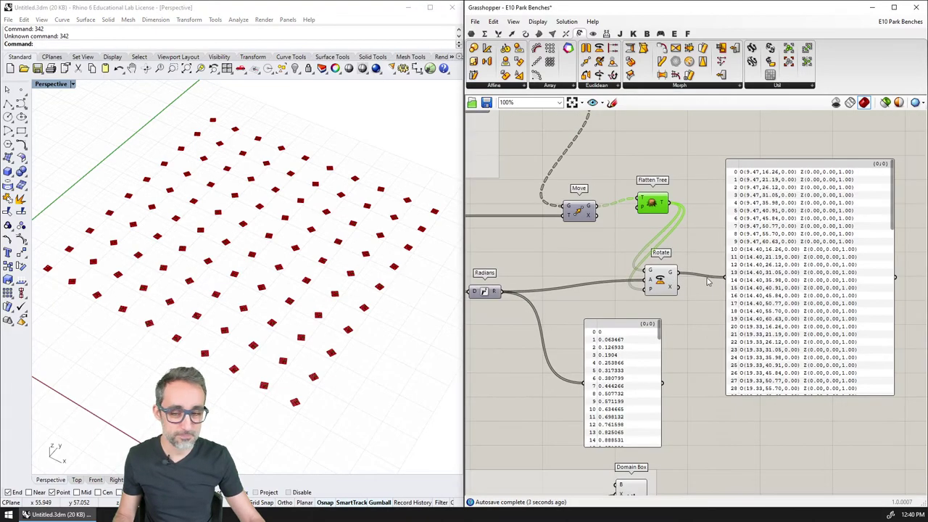
Connect the Rotate's geometry output to the Domain Box's B input and view the rotated benches.
right_click_drag(586, 289, 651, 207)
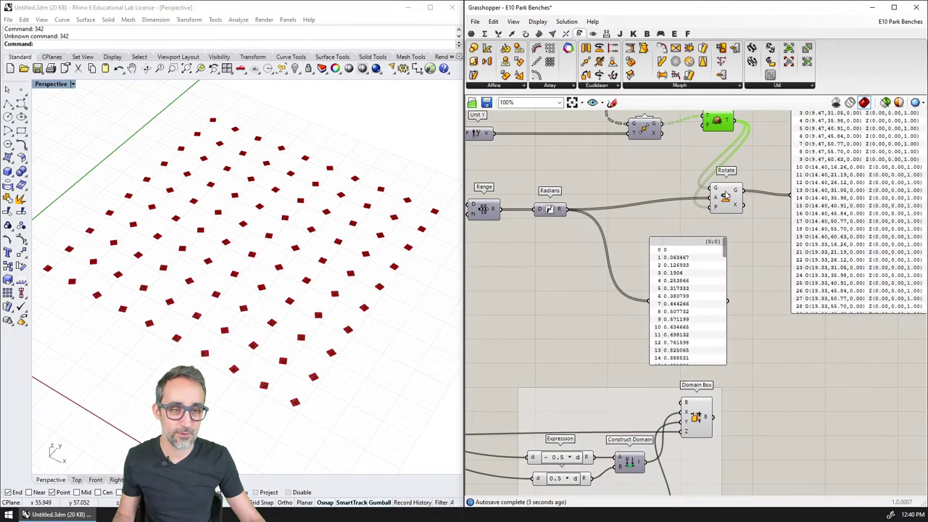
left_click_drag(742, 191, 685, 402)
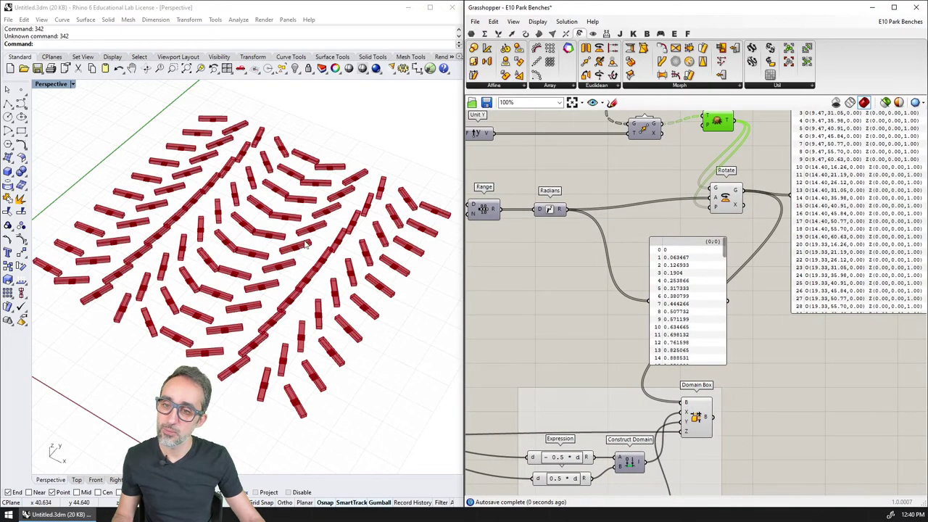
right_click_drag(306, 244, 331, 264)
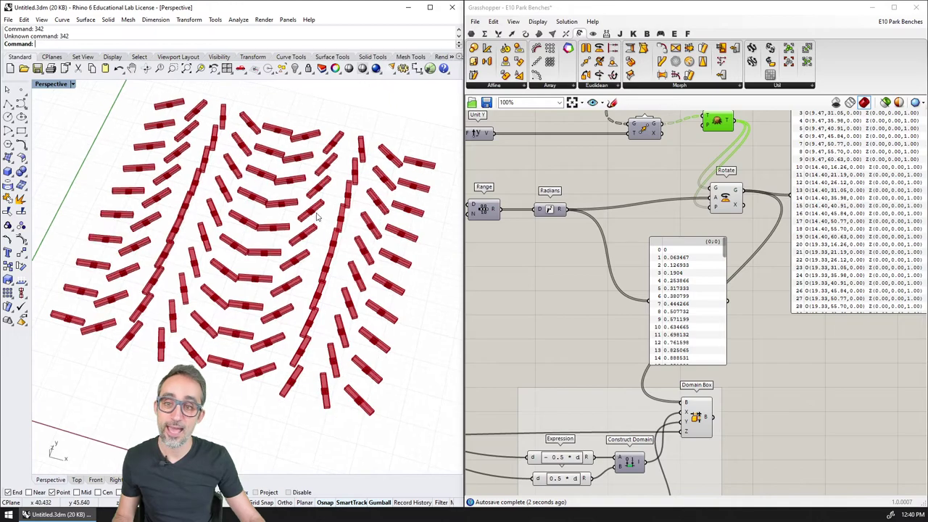
Switch to the Top viewport and examine how the bench rotation varies across the whole grid.
double_click(58, 86)
double_click(41, 85)
right_click_drag(371, 150, 265, 286)
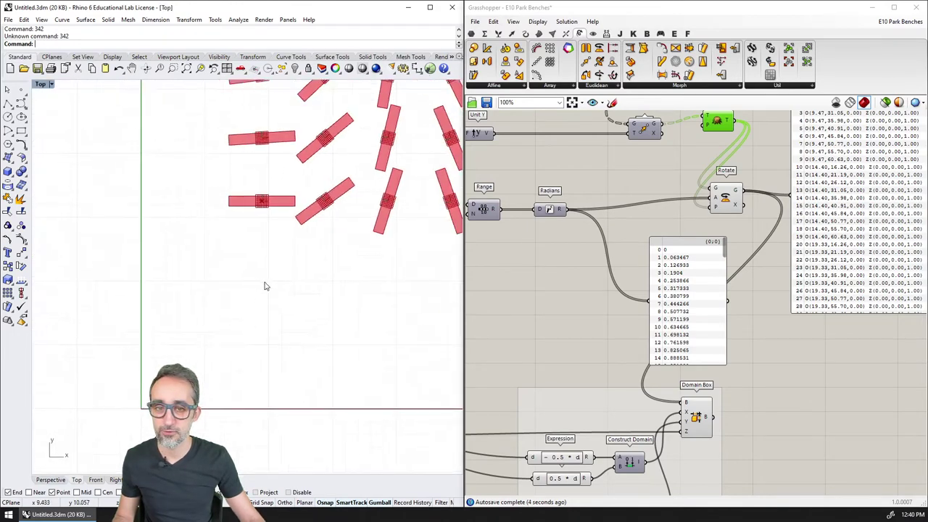
scroll(256, 300, "down", 12)
scroll(313, 225, "up", 4)
scroll(312, 230, "up", 4)
right_click_drag(313, 229, 266, 255)
scroll(294, 250, "down", 2)
scroll(624, 271, "down", 1)
Lower the END ANGLE slider to 85.85 and view the resulting bench pattern from above.
right_click_drag(531, 292, 716, 277)
scroll(716, 278, "down", 2)
scroll(635, 308, "up", 4)
right_click_drag(602, 312, 649, 457)
scroll(640, 257, "up", 3)
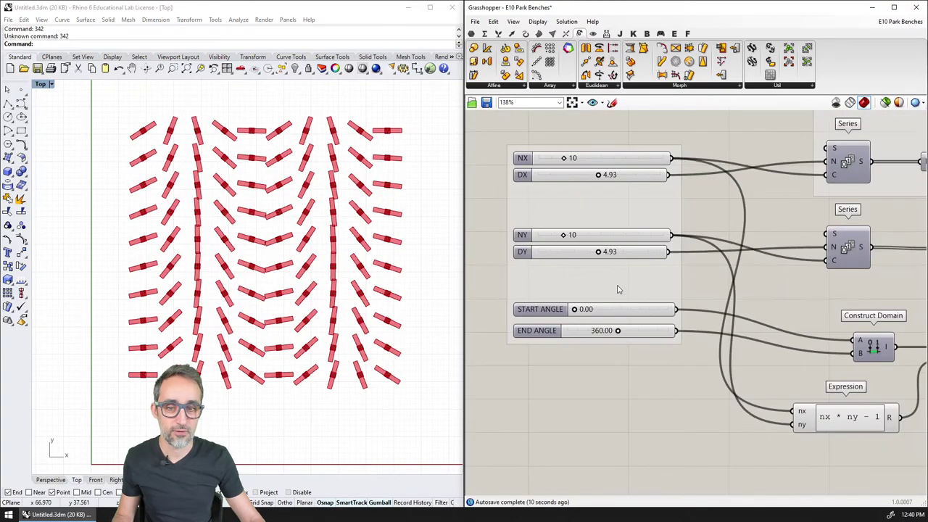
left_click_drag(618, 336, 574, 338)
right_click_drag(155, 109, 140, 157)
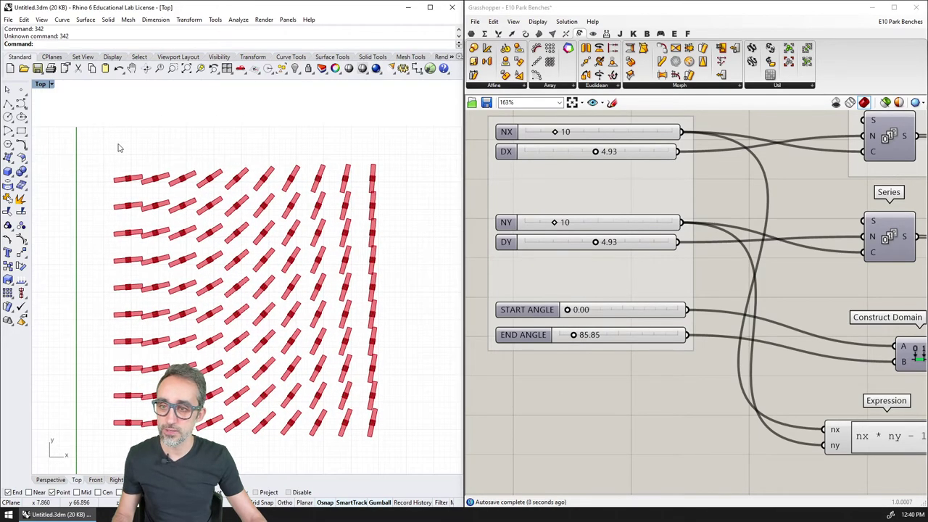
Extend the END ANGLE slider's maximum to 10000 and set the angle to about 3790.63.
left_click_drag(572, 339, 683, 320)
right_click(633, 334)
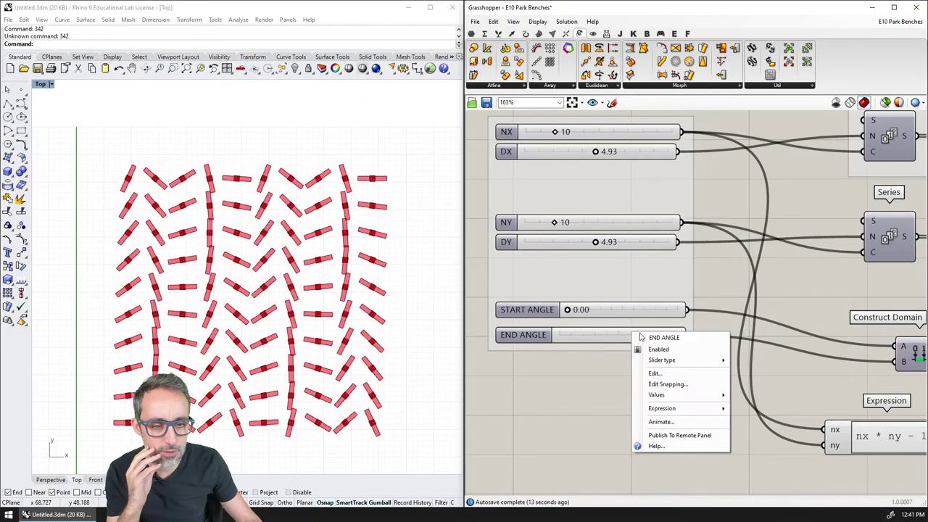
left_click(652, 374)
left_click(676, 395)
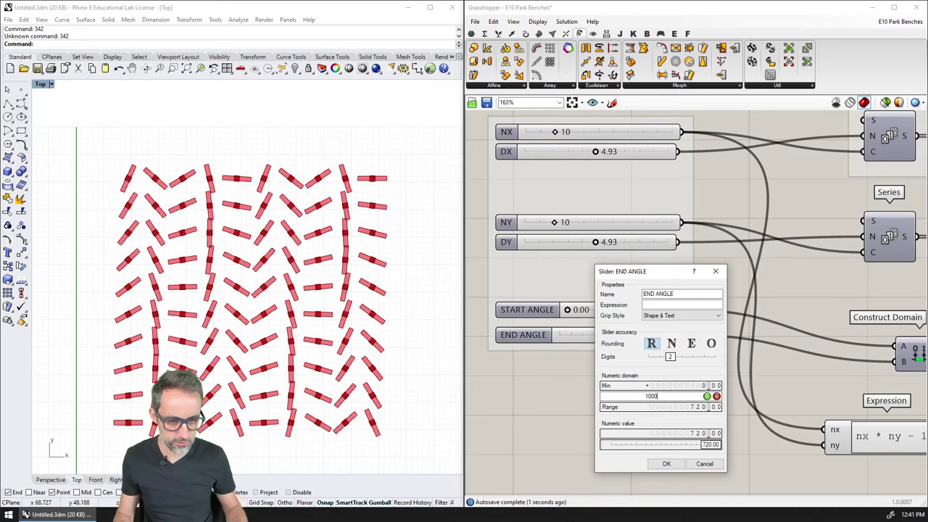
type("10000")
key("Return")
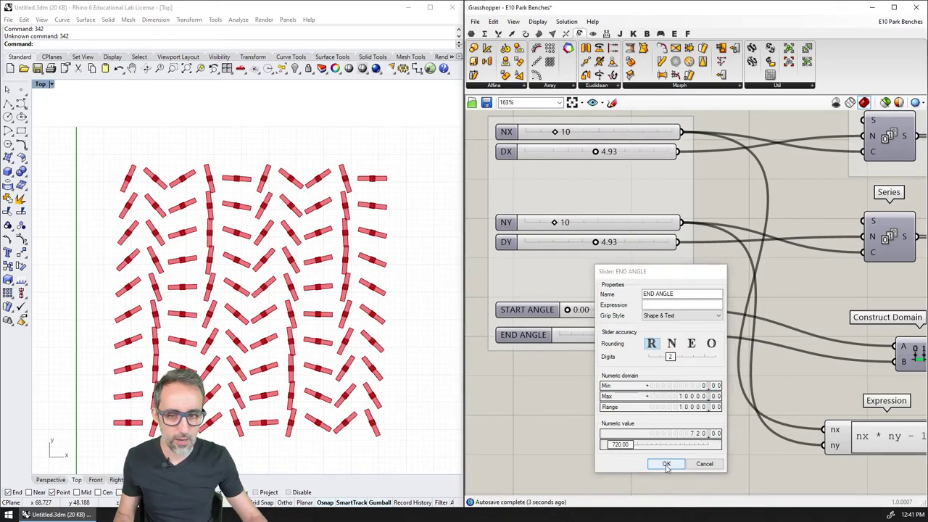
left_click(666, 463)
left_click_drag(572, 338, 586, 338)
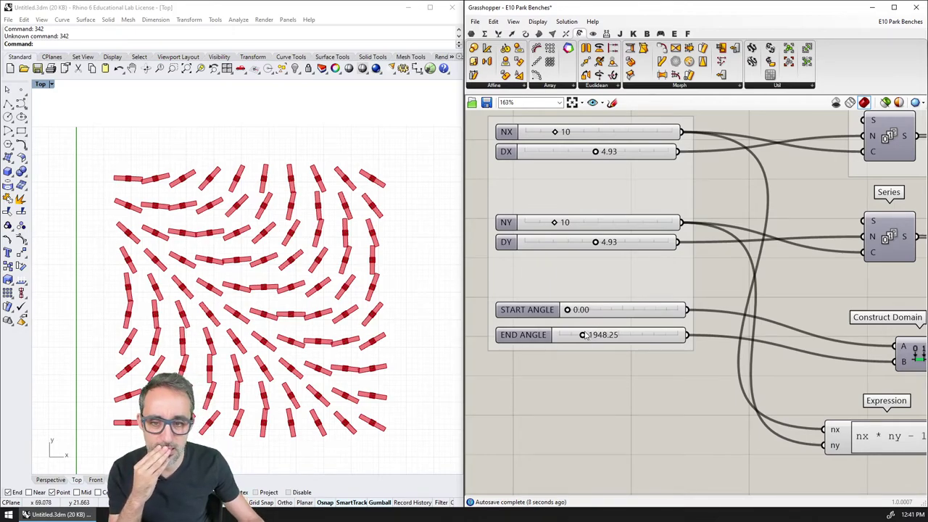
left_click_drag(584, 335, 605, 336)
Set the grid sliders to NY 12, DY 5.50 and DX 6.11.
right_click_drag(587, 273, 592, 344)
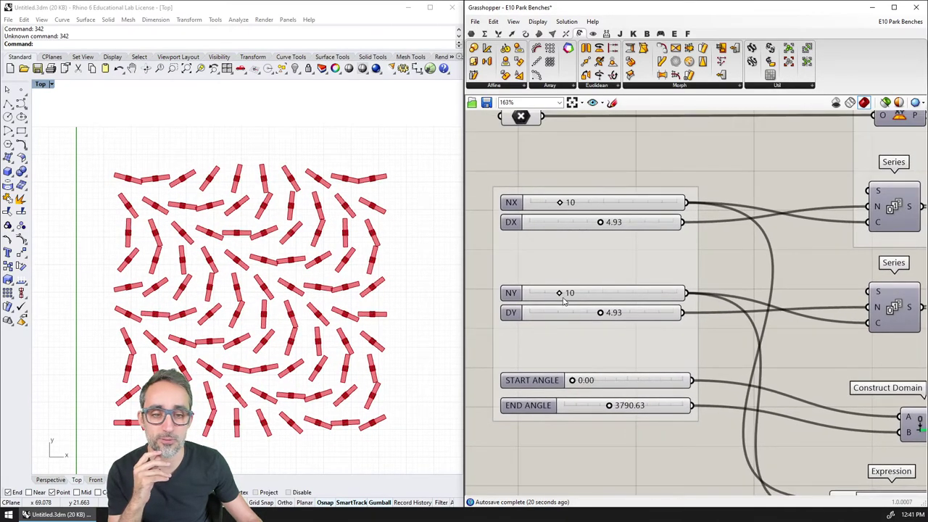
left_click_drag(559, 293, 611, 312)
right_click_drag(611, 312, 600, 346)
left_click_drag(589, 255, 606, 254)
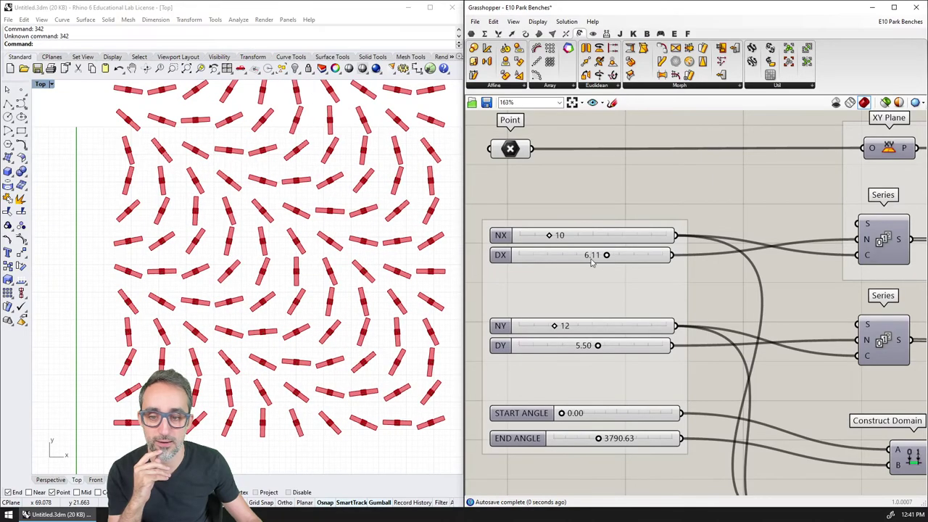
right_click_drag(372, 279, 348, 298)
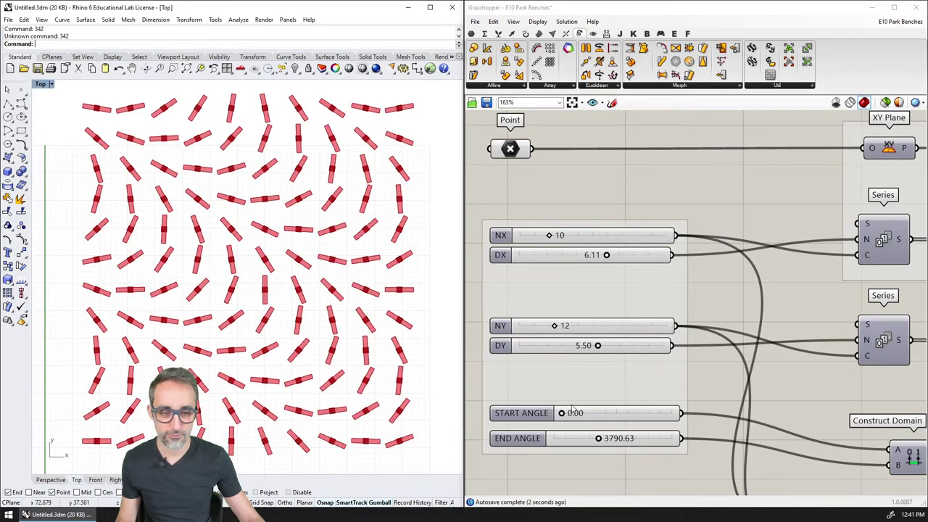
Set END ANGLE to 3299.33 and return to the Perspective viewport with the whole bench grid in view.
mouse_move(599, 443)
left_mouse_down()
mouse_move(640, 439)
mouse_move(593, 439)
left_mouse_up()
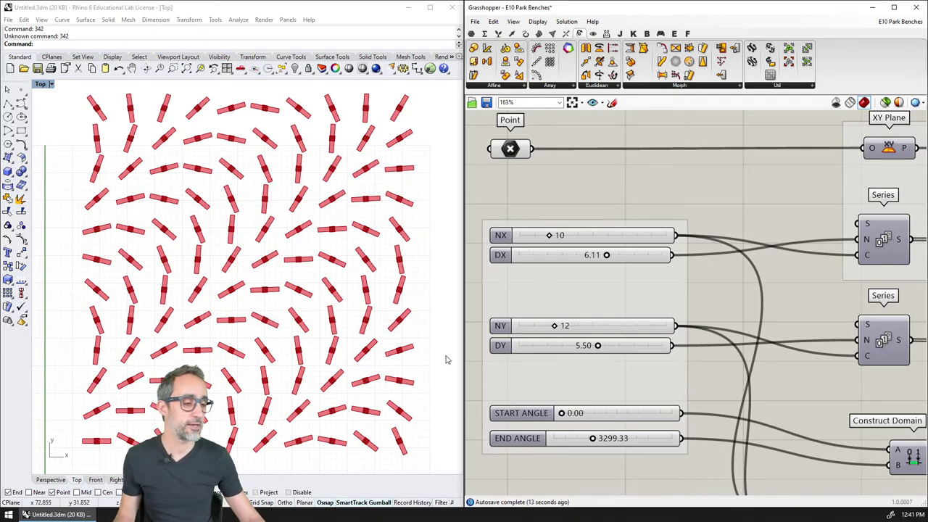
double_click(40, 85)
double_click(258, 90)
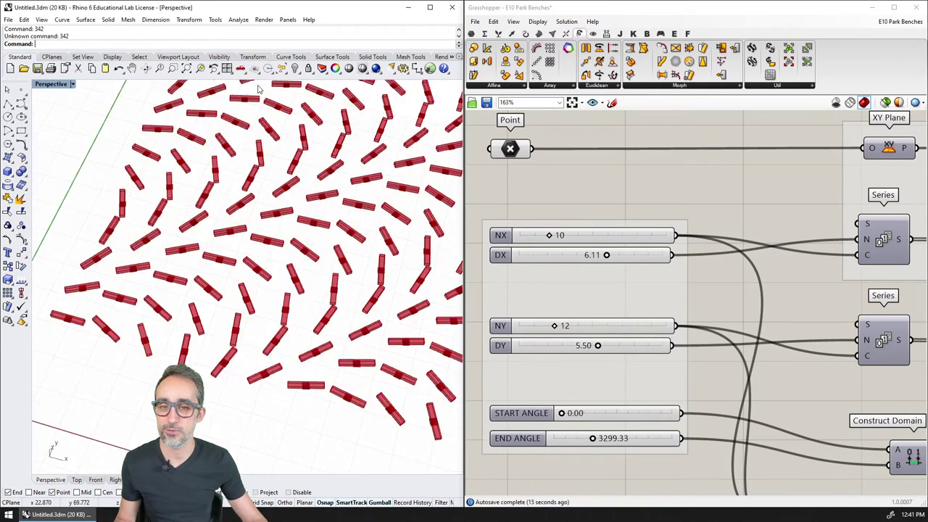
right_click_drag(275, 160, 410, 251)
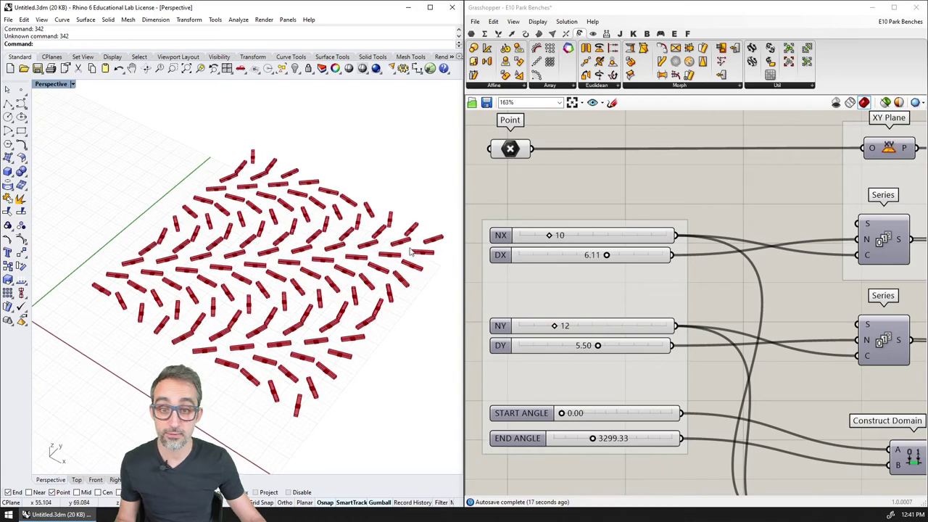
Delete the radians panel and the planes panel from the definition.
right_click_drag(723, 309, 711, 297)
scroll(710, 294, "down", 2)
right_click_drag(753, 353, 729, 307)
scroll(731, 310, "down", 3)
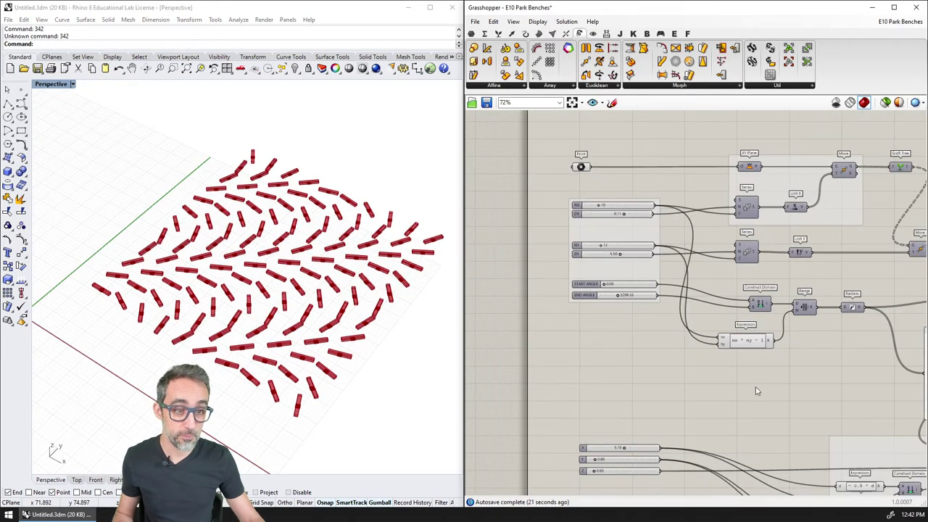
right_click_drag(773, 418, 672, 352)
scroll(669, 344, "down", 1)
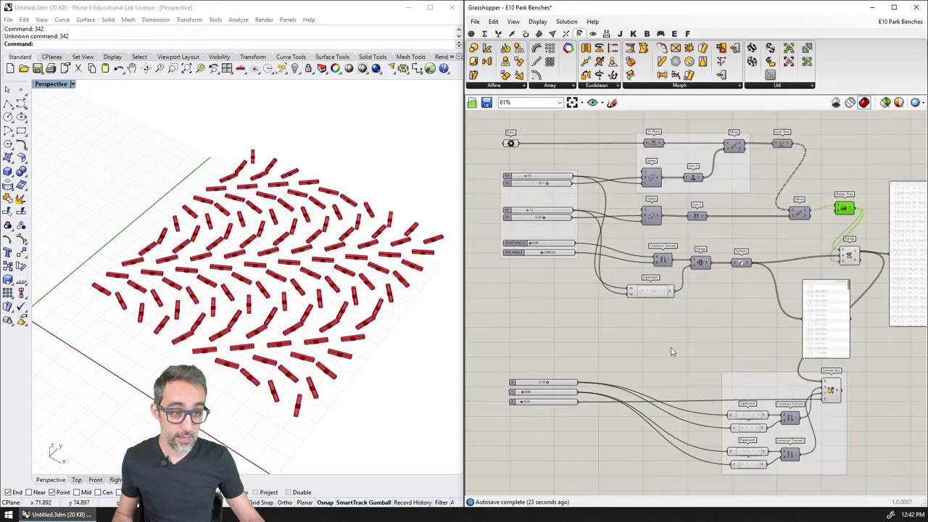
left_click(830, 319)
key("Delete")
left_click(899, 290)
key("Delete")
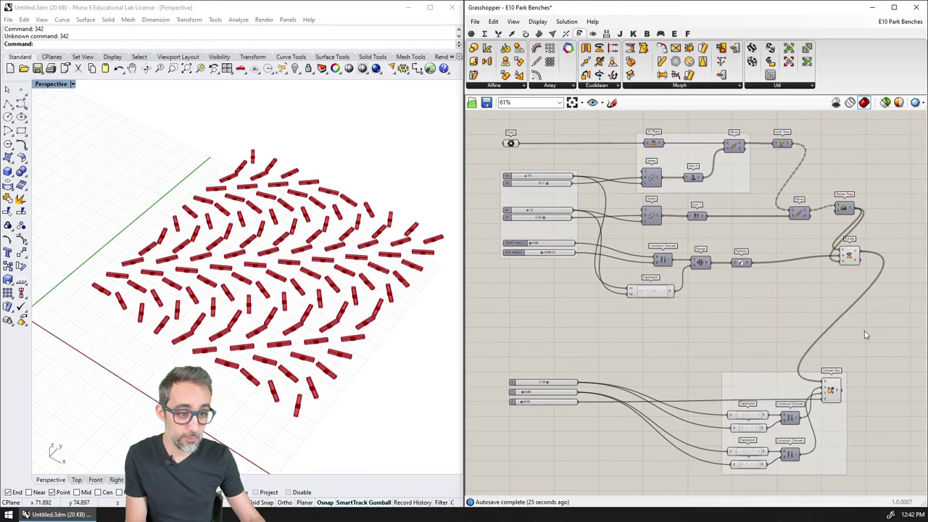
Move the X, Y and Z sliders together with the Domain Box group up, closer beneath the rotation components.
left_click_drag(865, 331, 550, 468)
left_click_drag(751, 373, 750, 318)
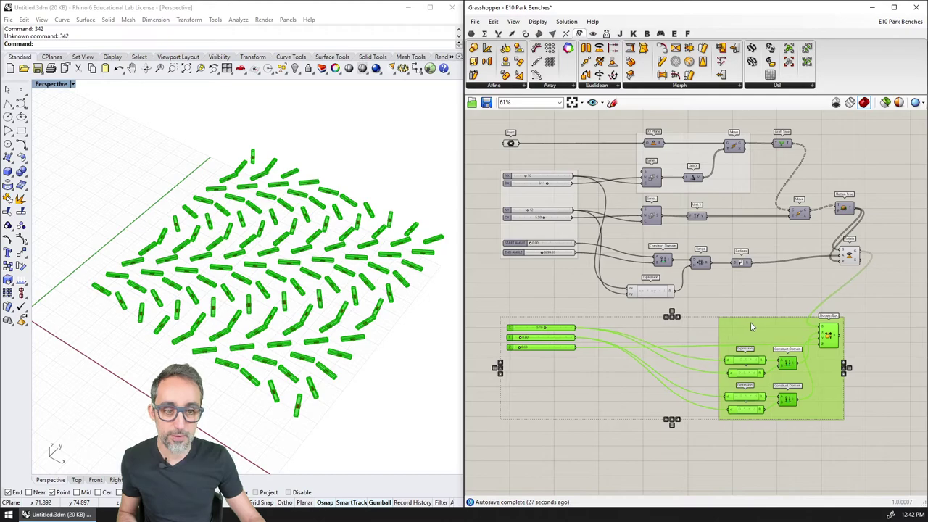
left_click(727, 302)
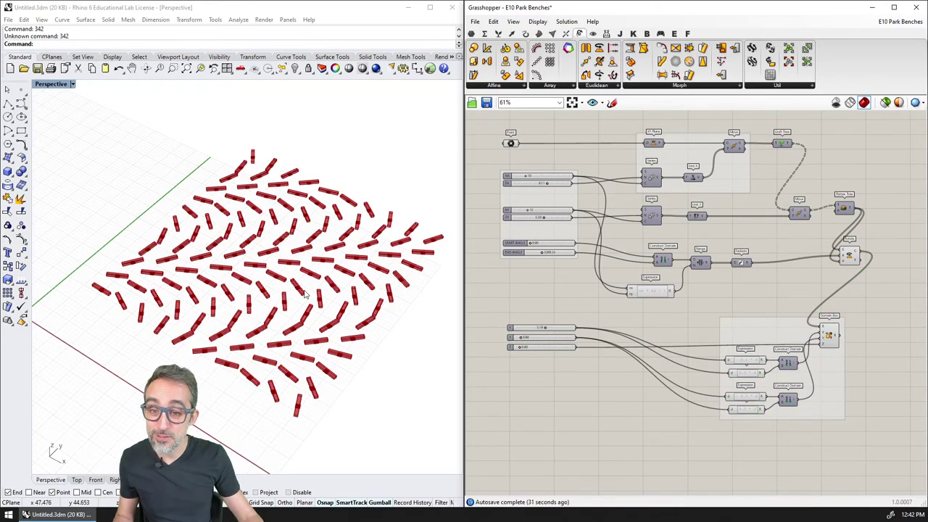
Shorten the benches by setting the X size slider to 3.76.
right_click_drag(305, 293, 311, 300)
scroll(297, 270, "up", 2)
right_click_drag(304, 268, 291, 271, "shift")
right_click_drag(546, 295, 548, 295)
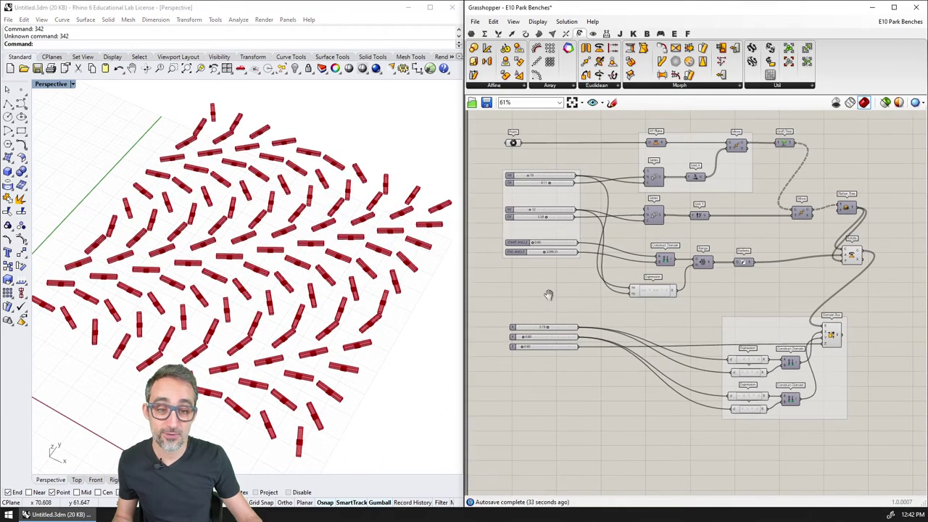
scroll(543, 312, "up", 3)
left_click_drag(549, 331, 541, 332)
Set the DY spacing to 5.76 and END ANGLE to 1702.61.
right_click_drag(525, 246, 531, 294)
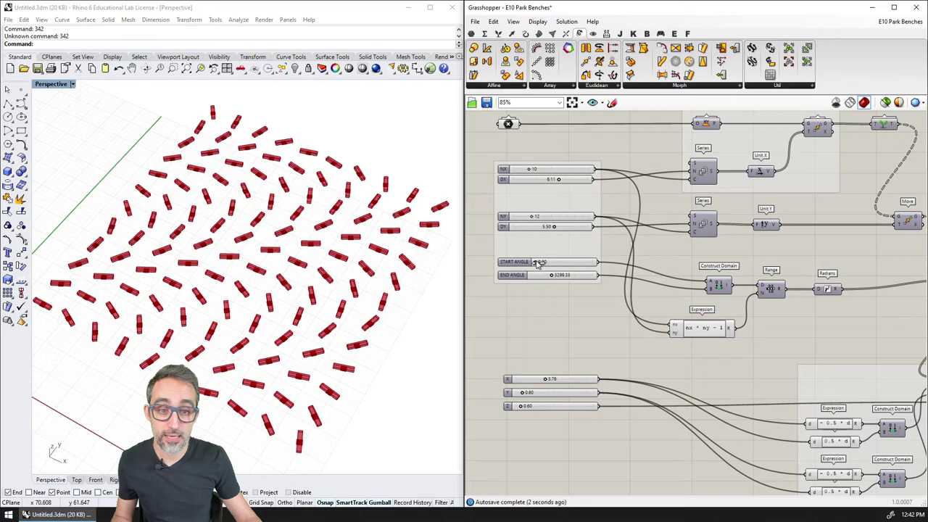
left_click_drag(537, 265, 534, 263)
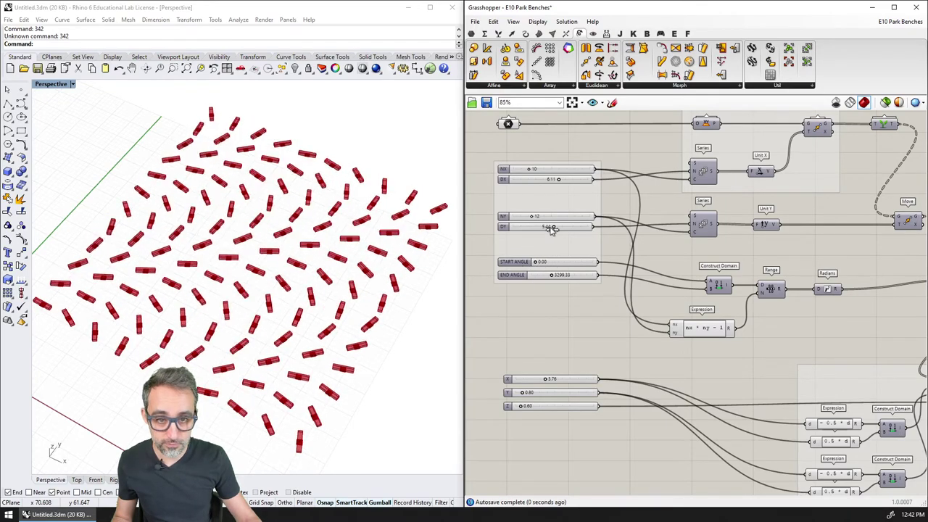
left_click_drag(551, 228, 534, 219)
scroll(543, 253, "up", 4)
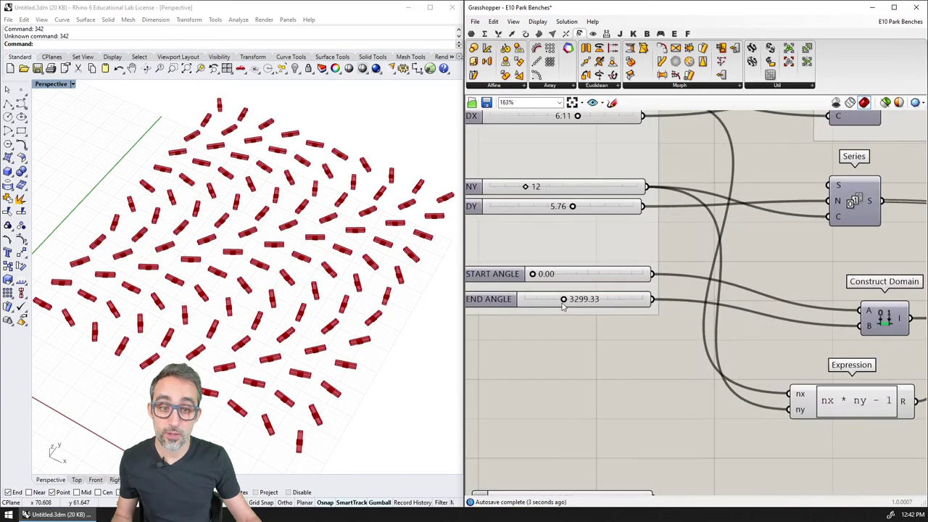
left_click_drag(570, 300, 545, 300)
right_click_drag(439, 347, 342, 392)
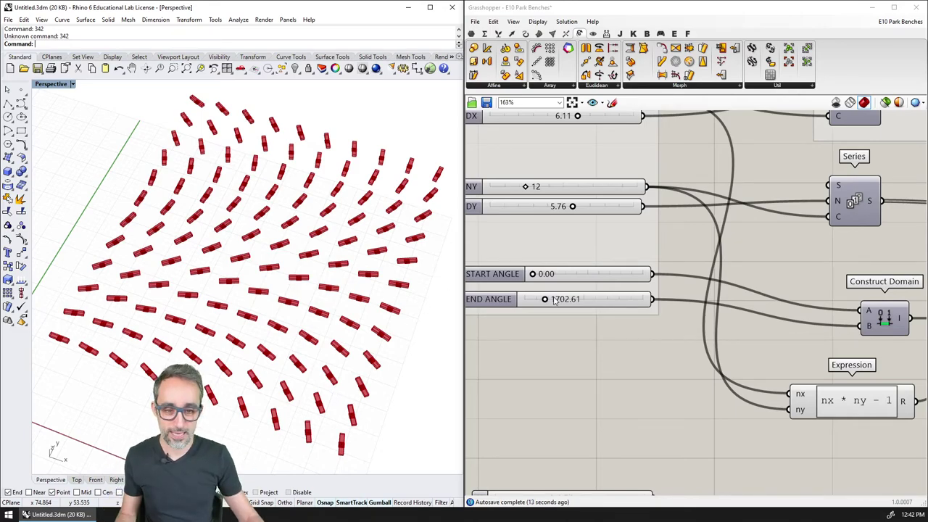
Bake the bench geometry from the Domain Box component into the Rhino document.
scroll(621, 325, "down", 4)
scroll(621, 325, "down", 3)
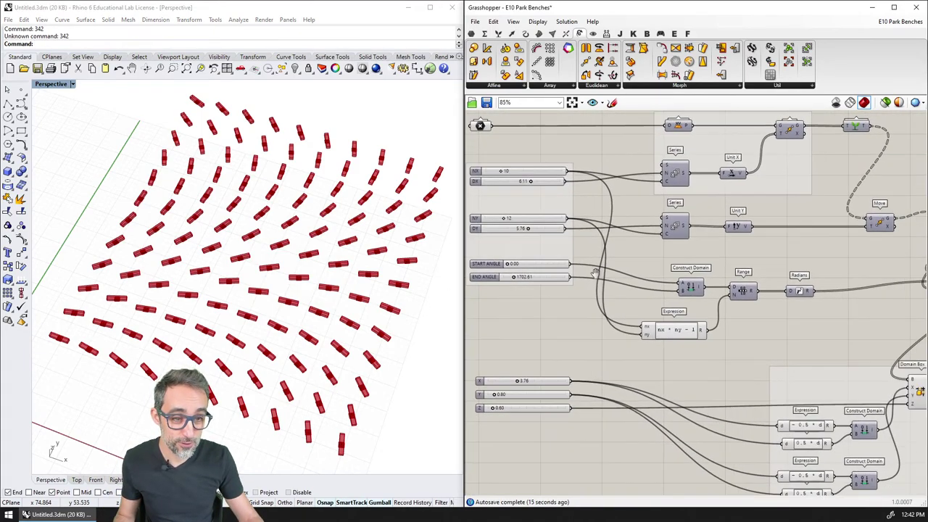
right_click_drag(649, 285, 656, 292)
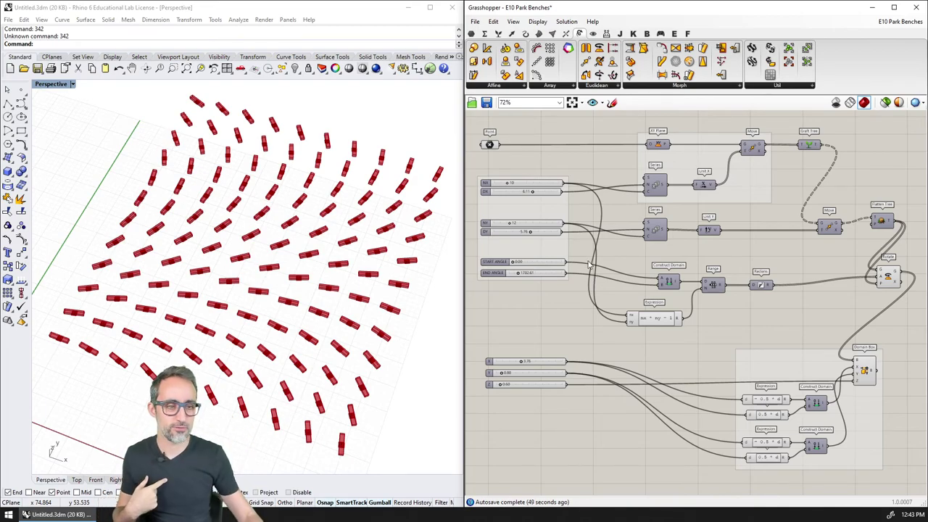
right_click_drag(887, 259, 728, 234)
right_click(709, 342)
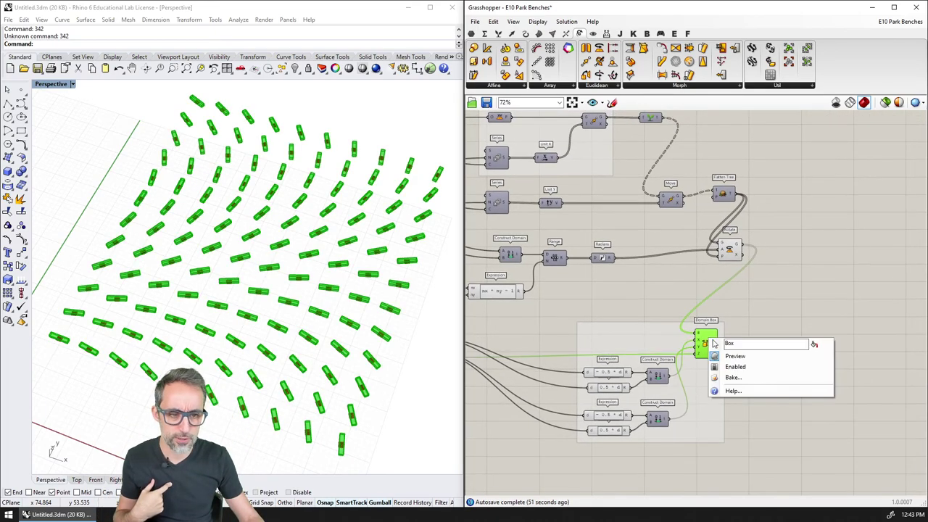
left_click(719, 378)
left_click(743, 468)
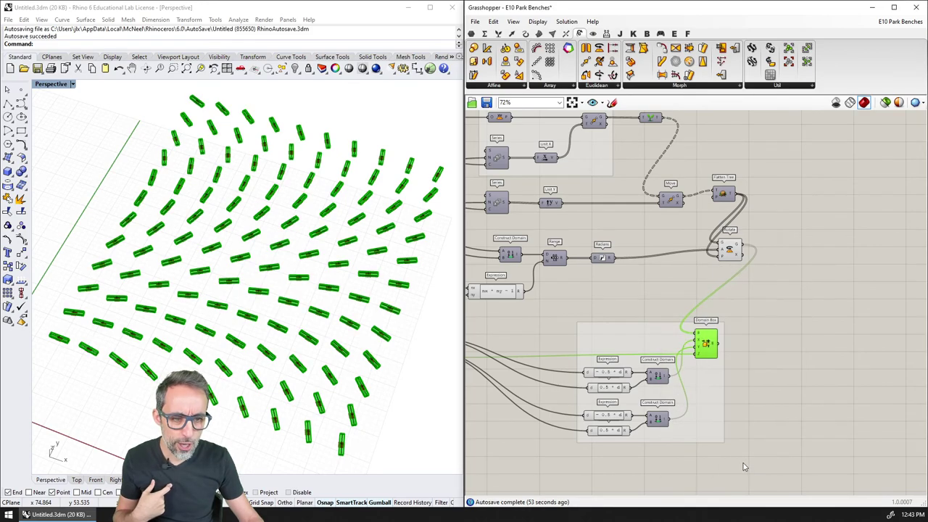
Set the Perspective viewport to the Rendered display mode and close the Grasshopper window.
left_click(46, 85)
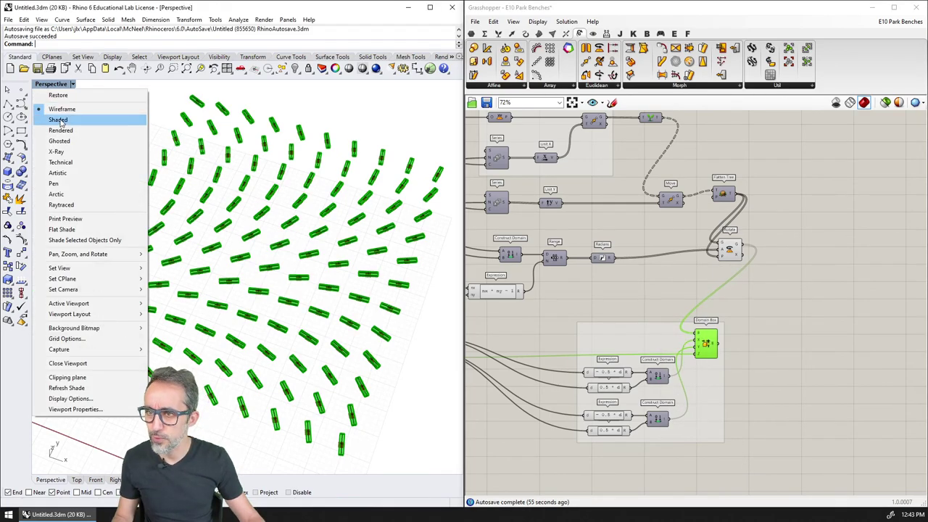
left_click(65, 127)
left_click(914, 9)
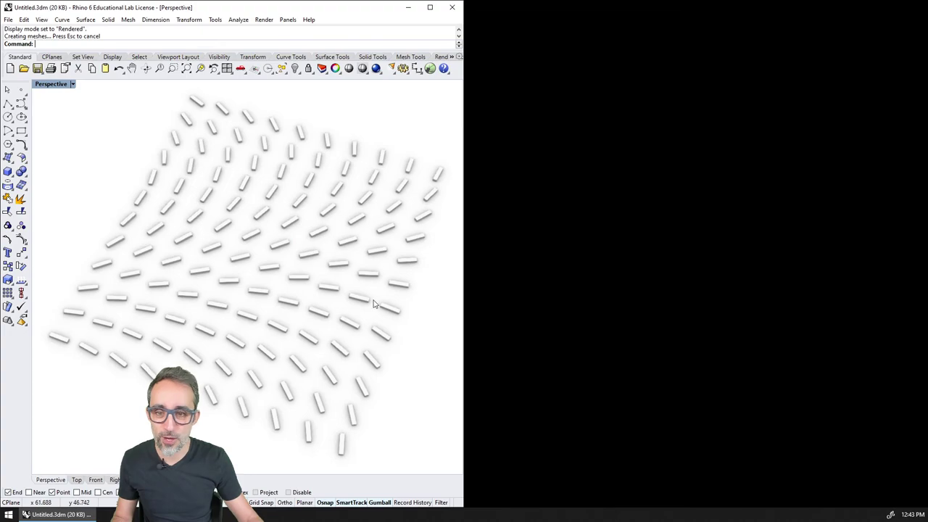
Maximize the Rhino window and view the rendered bench grid from a lower perspective angle.
left_click(429, 7)
right_click_drag(538, 295, 639, 327)
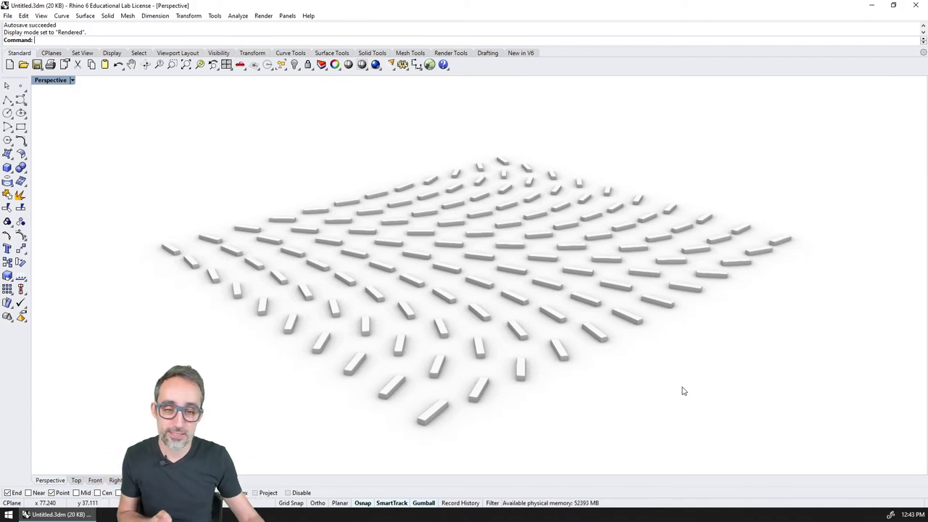
right_click_drag(600, 342, 572, 355)
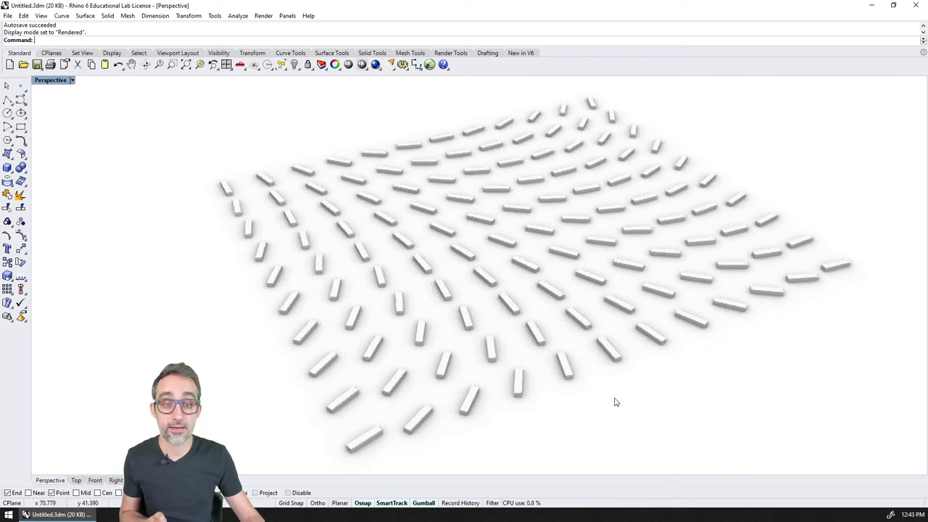